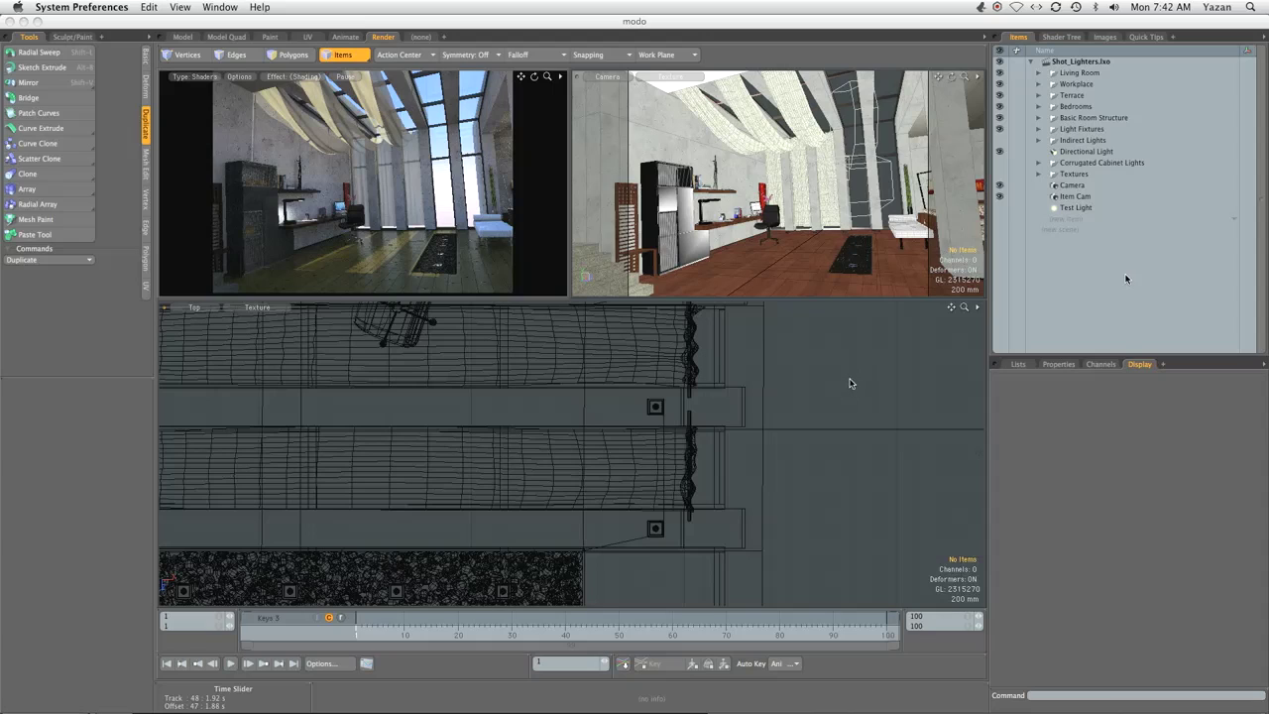
Select the Directional Light item and display its properties
{"action": "left_click", "coordinate": [854, 381]}
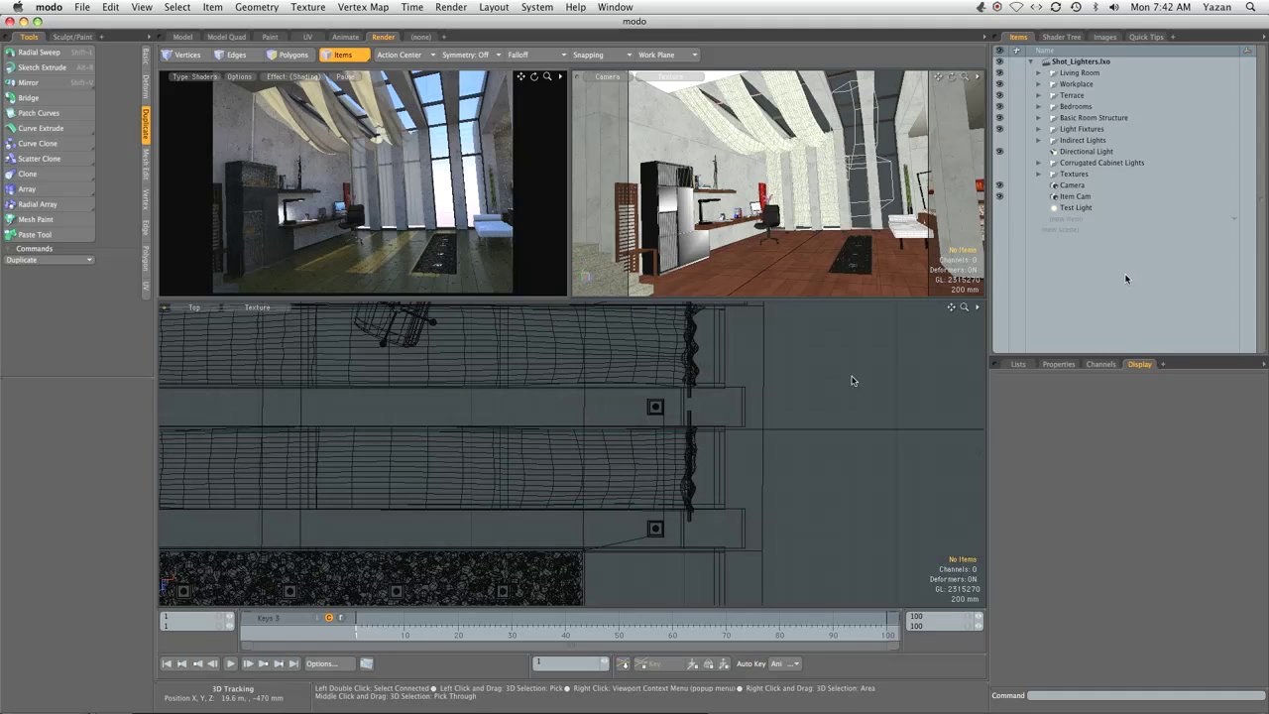
{"action": "left_click", "coordinate": [1076, 163]}
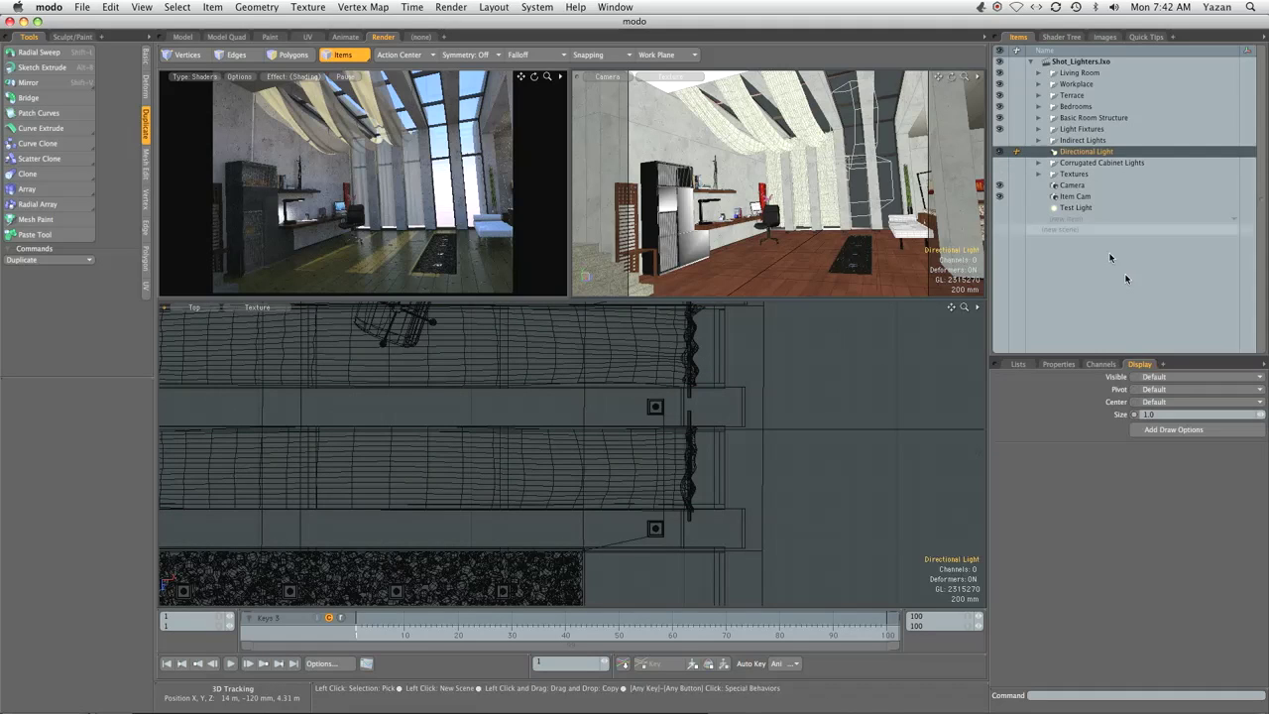
{"action": "left_click", "coordinate": [1071, 150]}
{"action": "left_click", "coordinate": [1018, 363]}
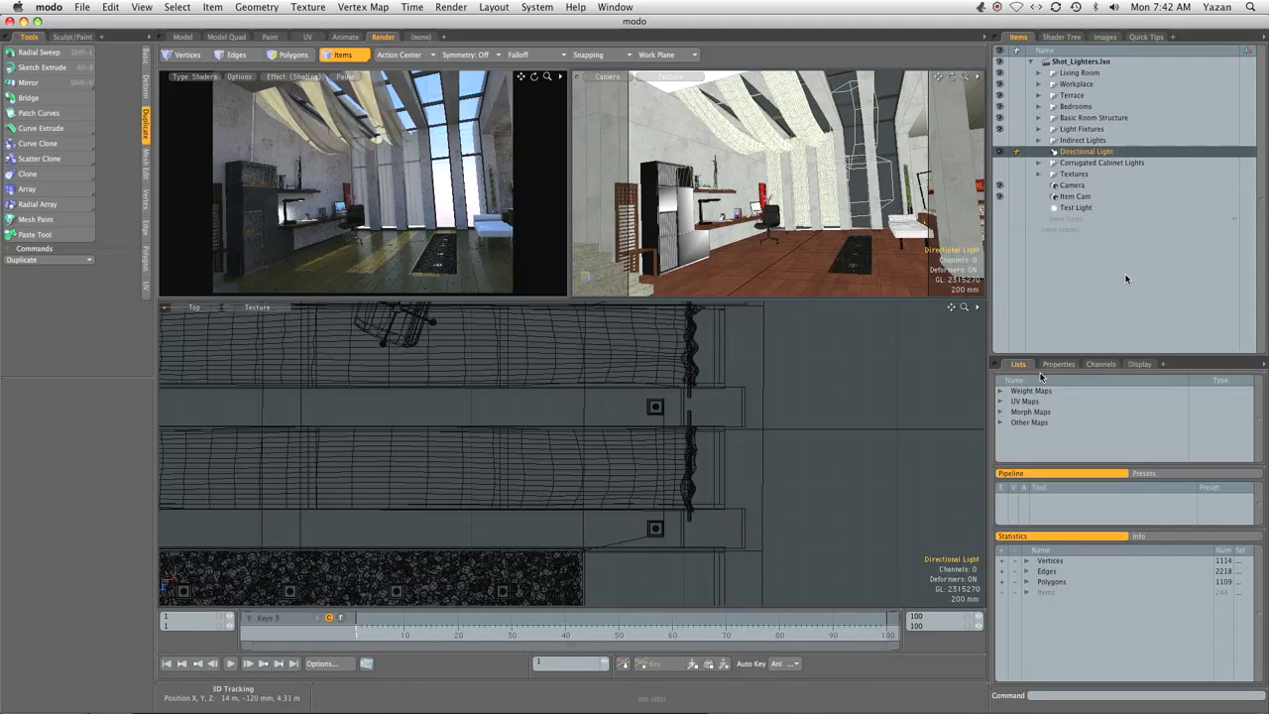
{"action": "left_click", "coordinate": [1059, 364]}
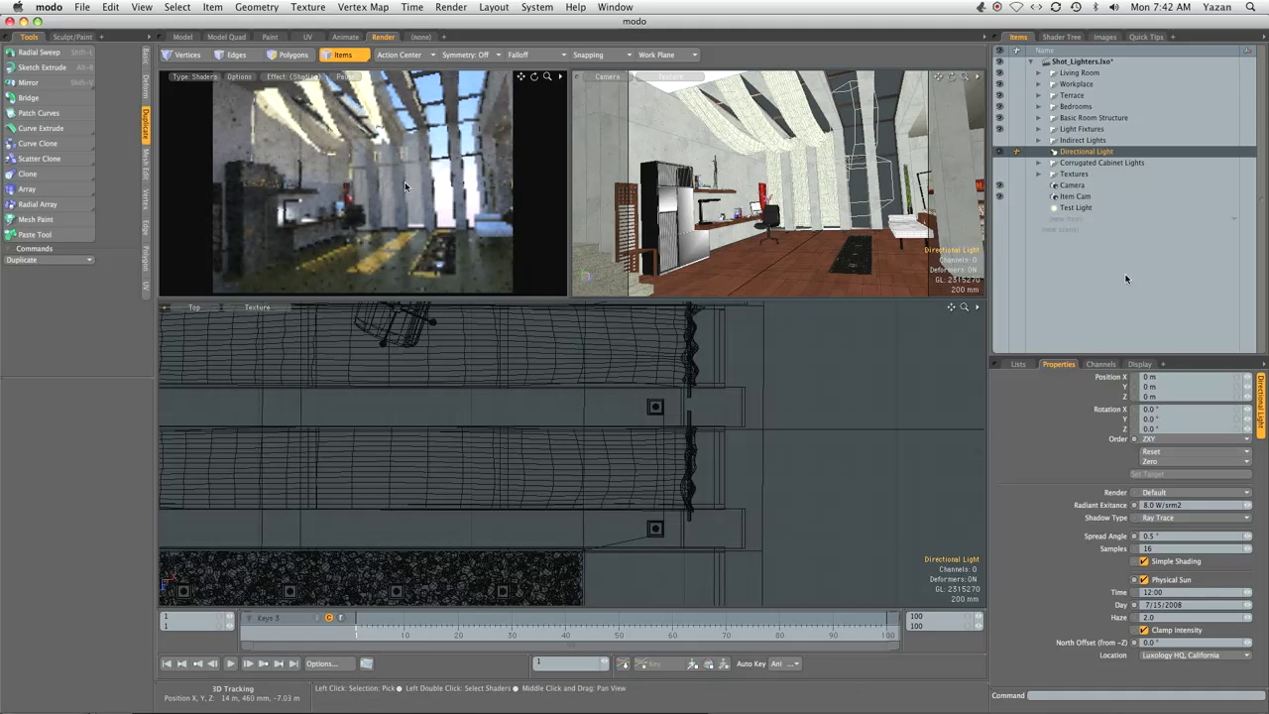
Rename the Directional Light item as Sun Light
{"action": "double_click", "coordinate": [1076, 150]}
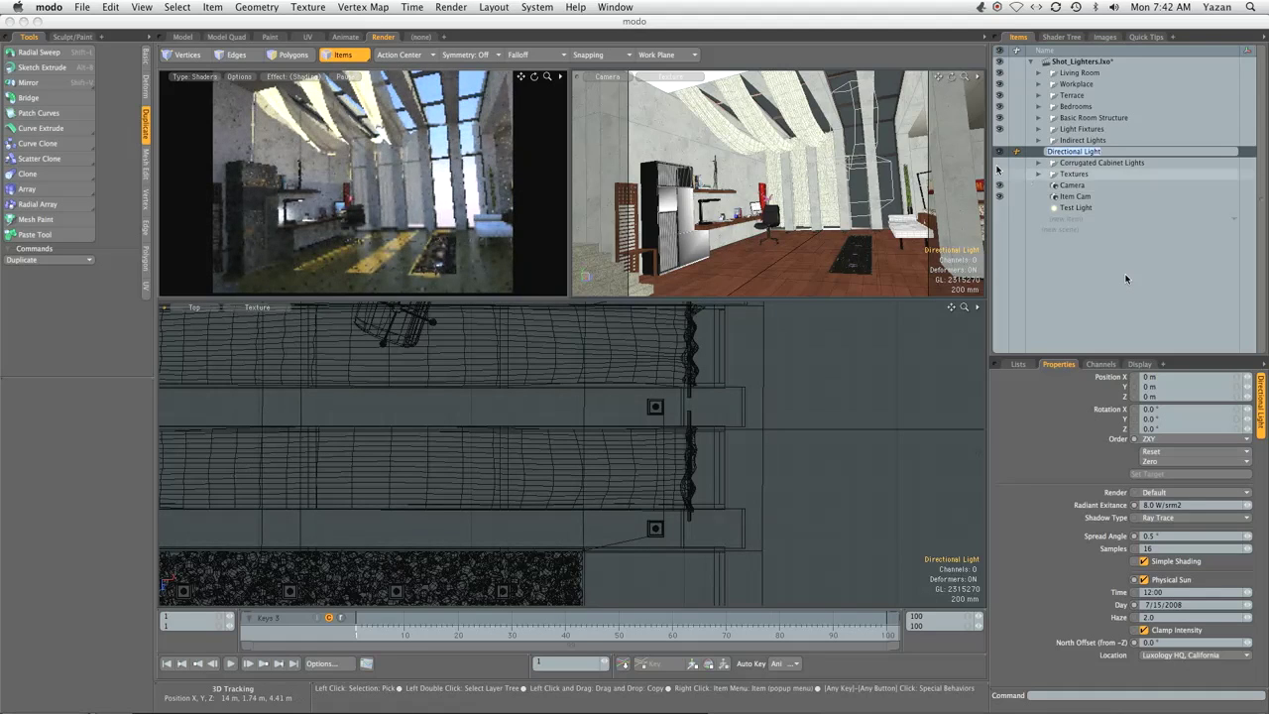
{"action": "type", "text": "Sun Li"}
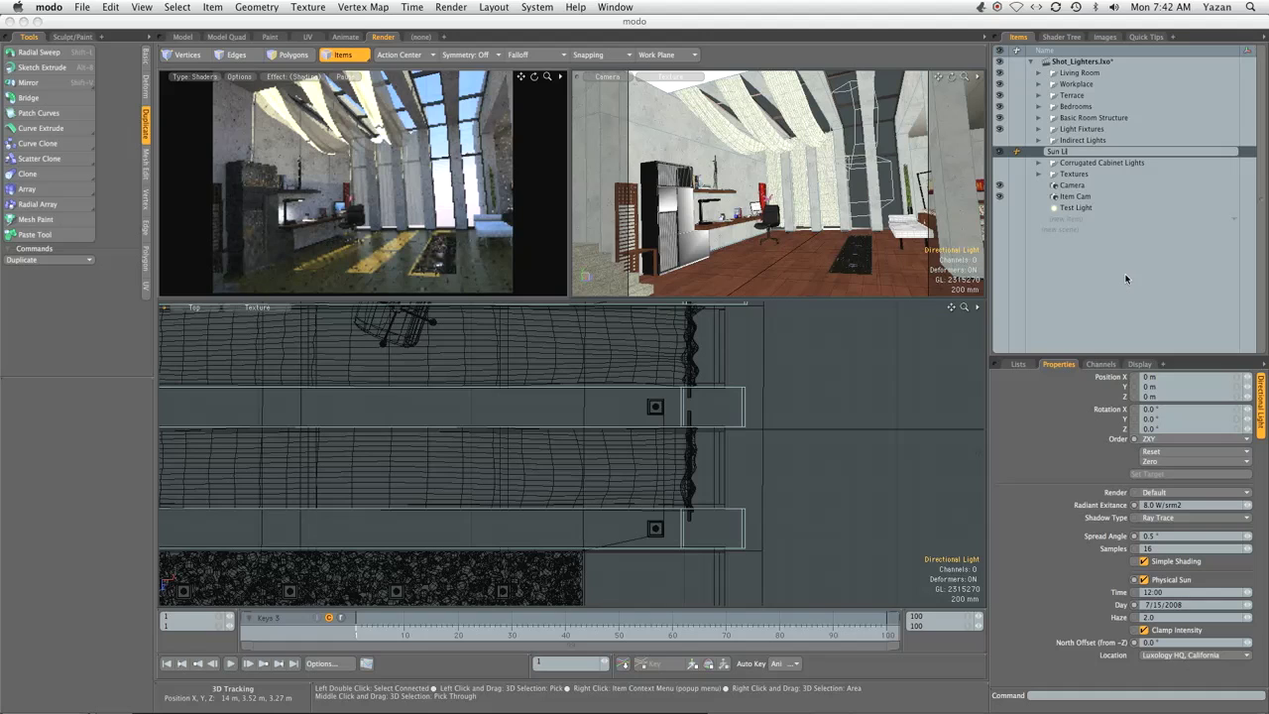
{"action": "type", "text": "ght"}
{"action": "key", "text": "Return"}
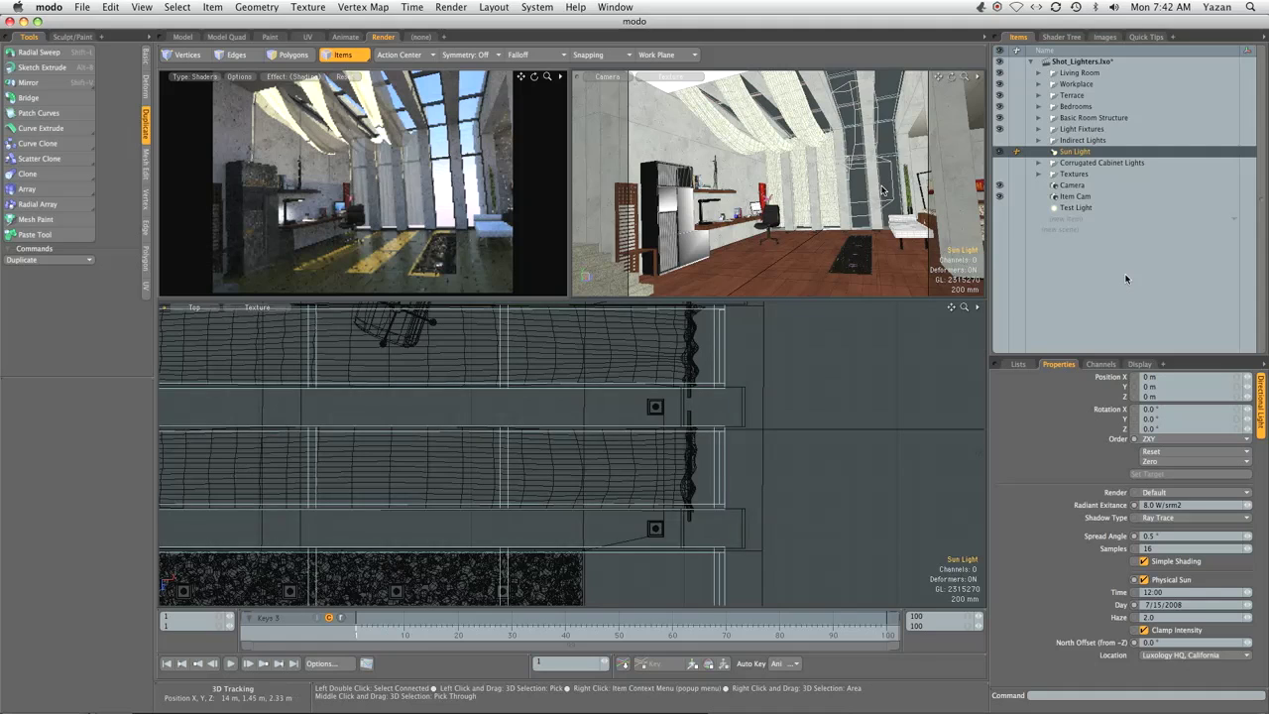
{"action": "left_click", "coordinate": [999, 151]}
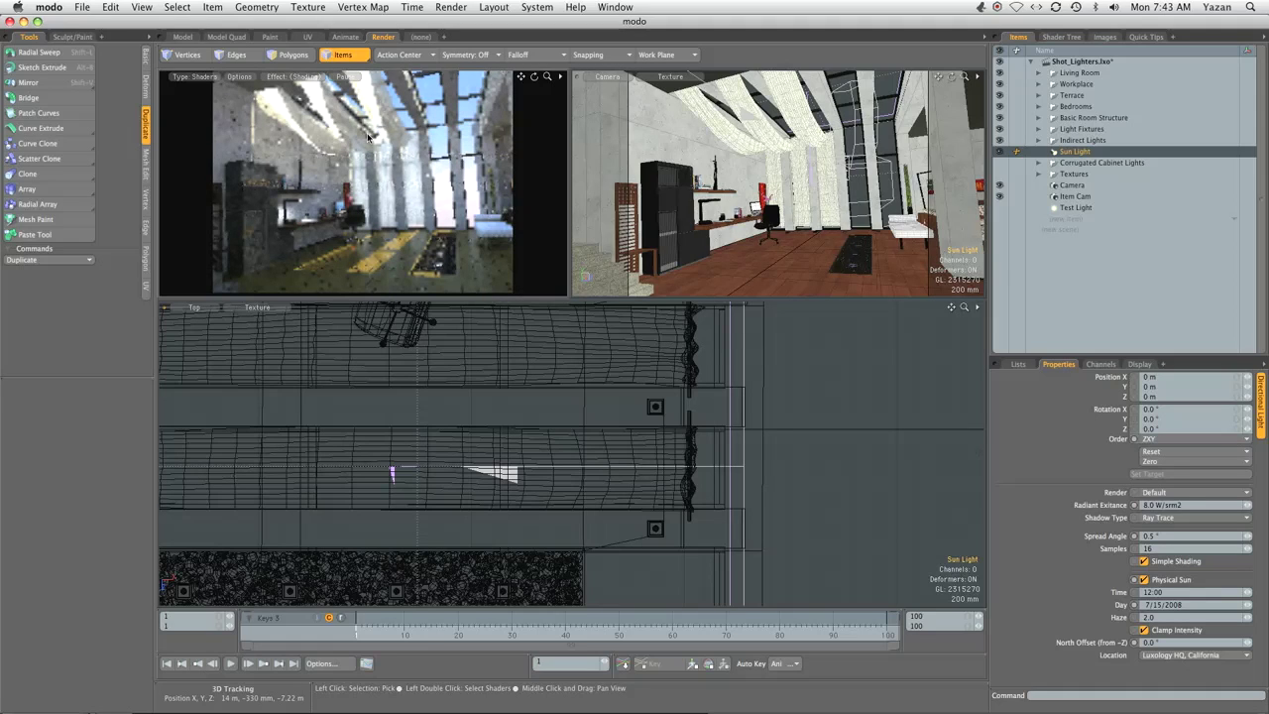
Select the drapes and examine the transparency and subsurface settings of the material in their Shader Tree group
{"action": "left_click", "coordinate": [517, 113]}
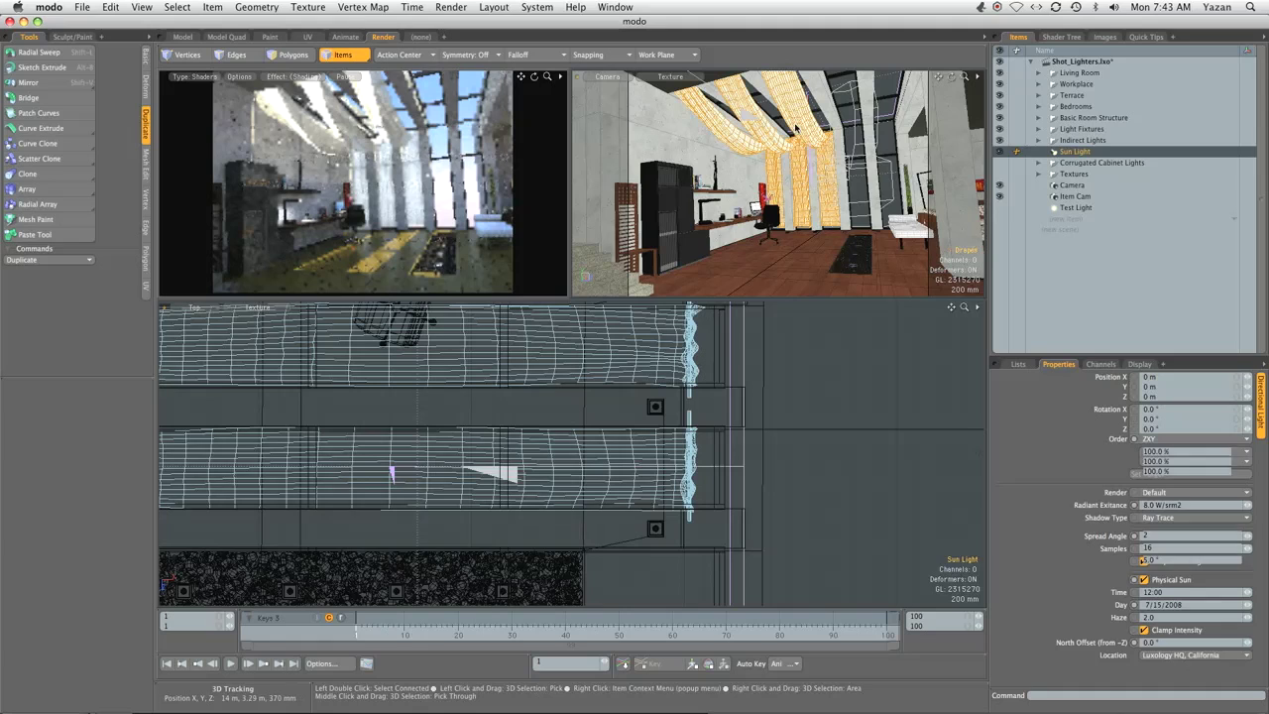
{"action": "left_click", "coordinate": [1060, 36]}
{"action": "left_click", "coordinate": [1013, 74]}
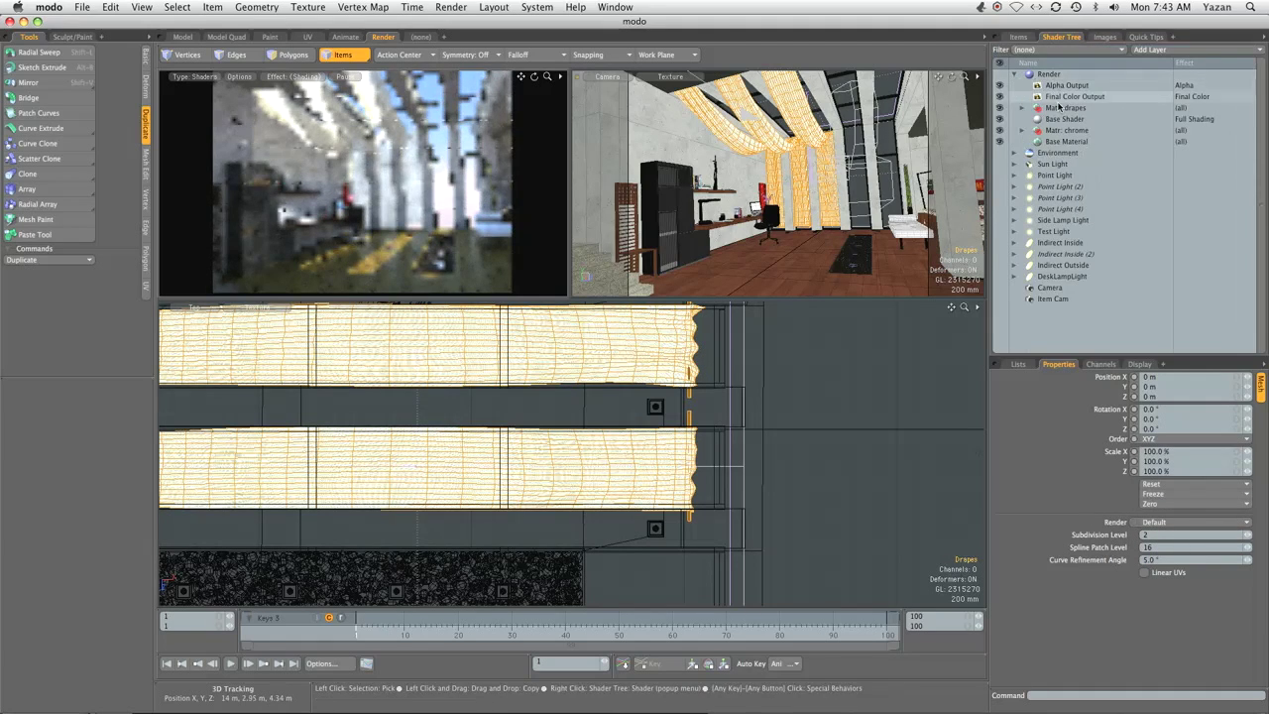
{"action": "left_click", "coordinate": [1023, 108]}
{"action": "left_click", "coordinate": [1066, 153]}
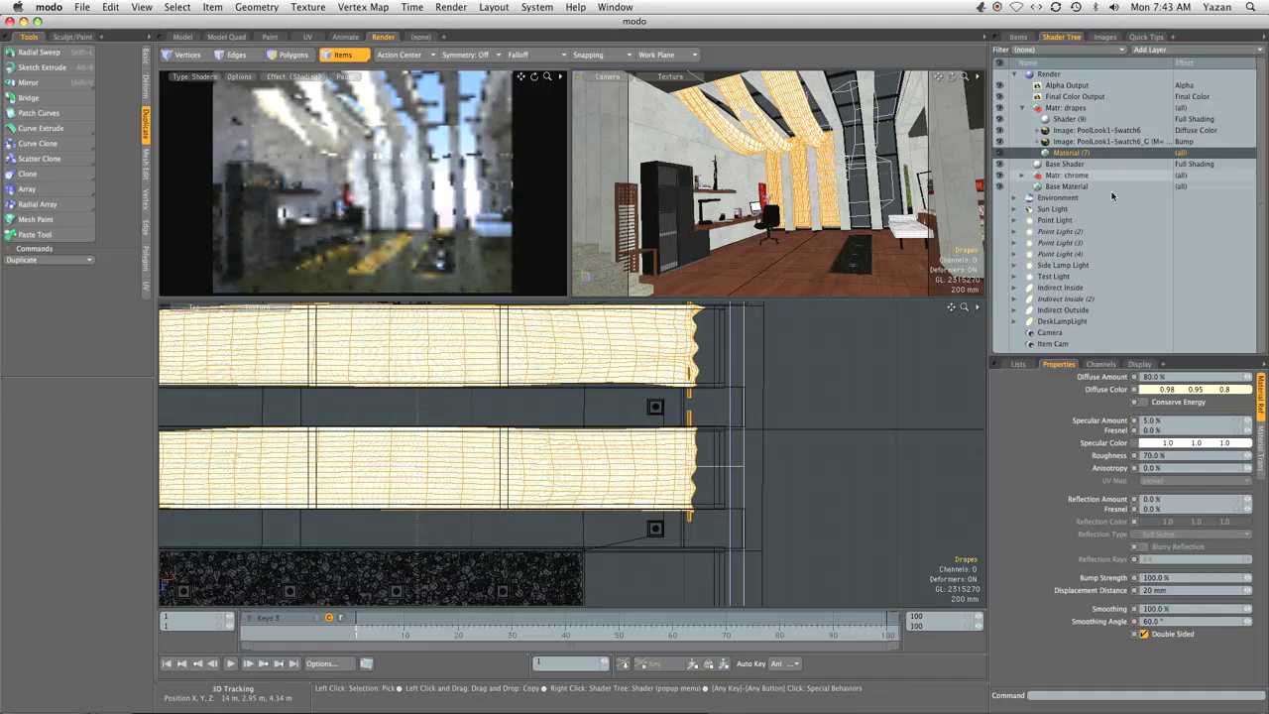
{"action": "left_click", "coordinate": [1260, 431]}
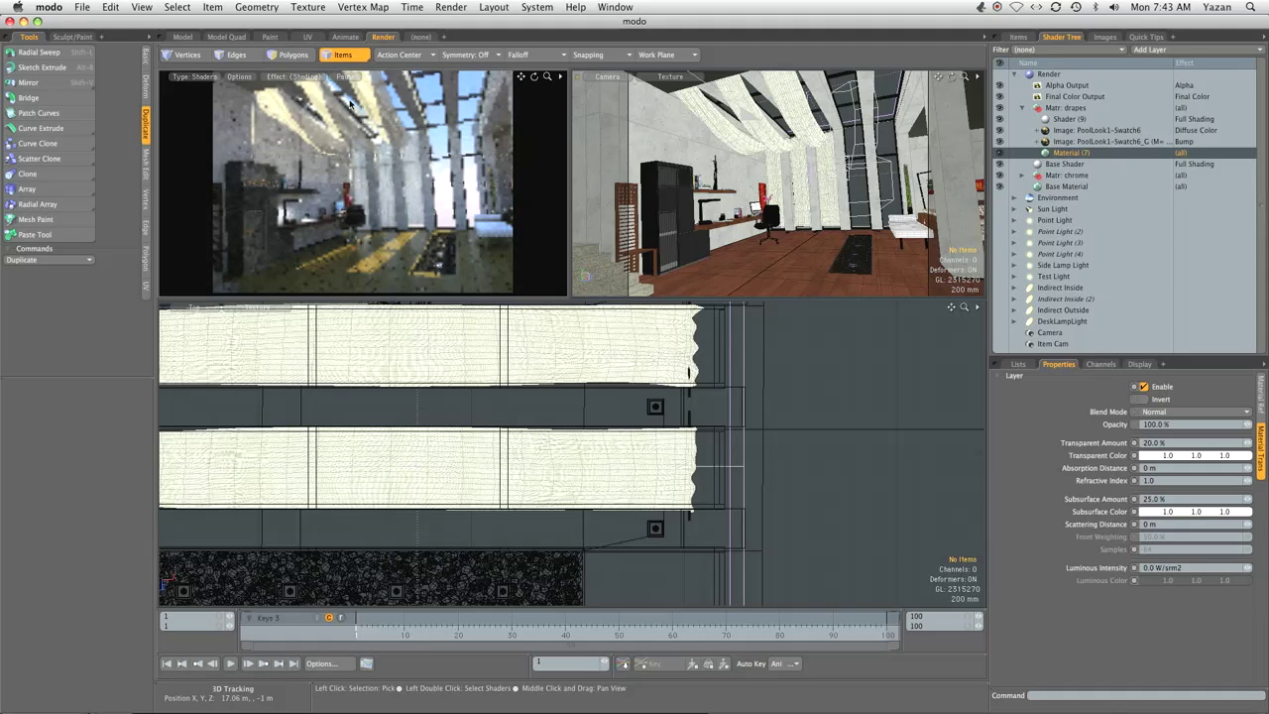
{"action": "left_click", "coordinate": [1023, 108]}
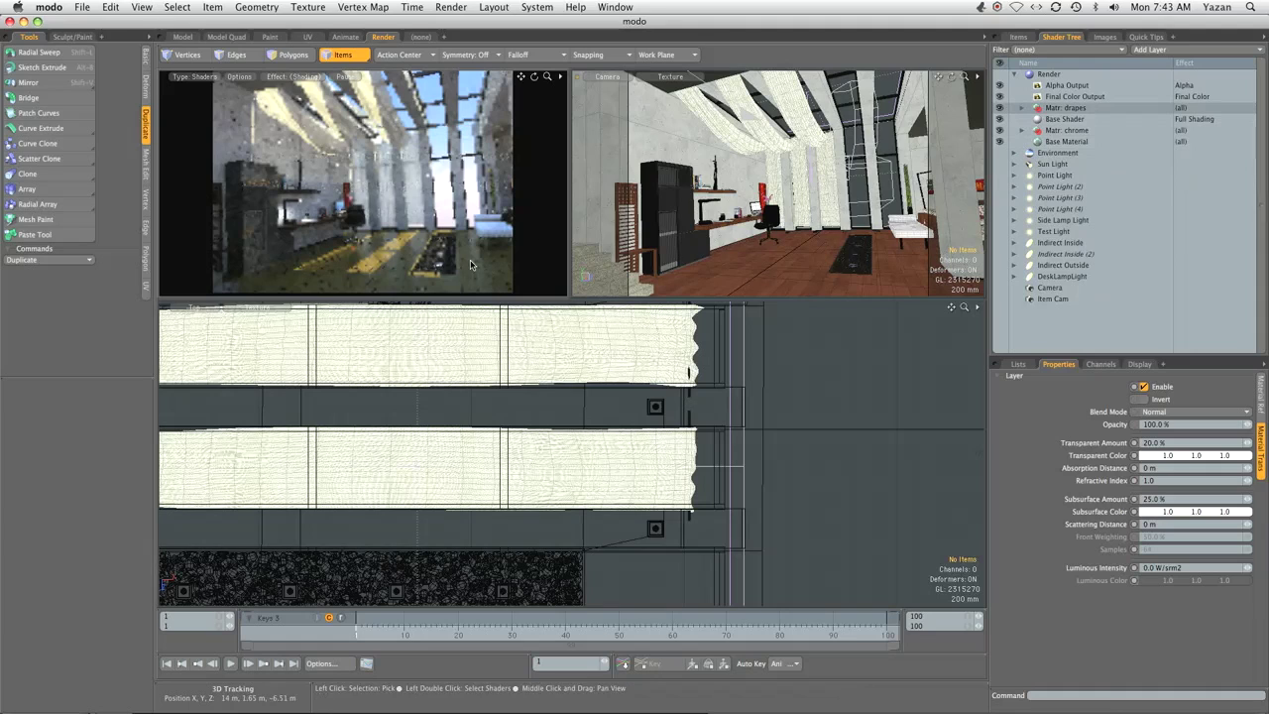
Hide the Living Room and Workplace groups in the scene's item list
{"action": "left_click", "coordinate": [1016, 40]}
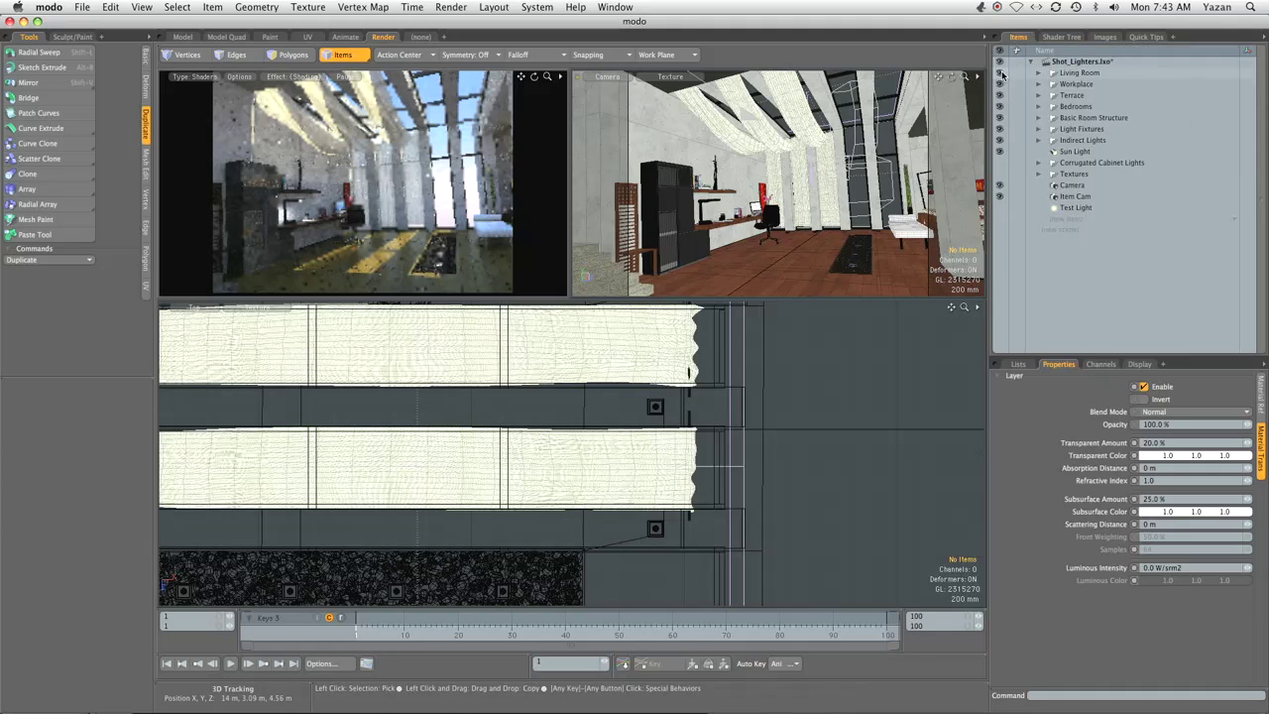
{"action": "left_click", "coordinate": [1000, 73]}
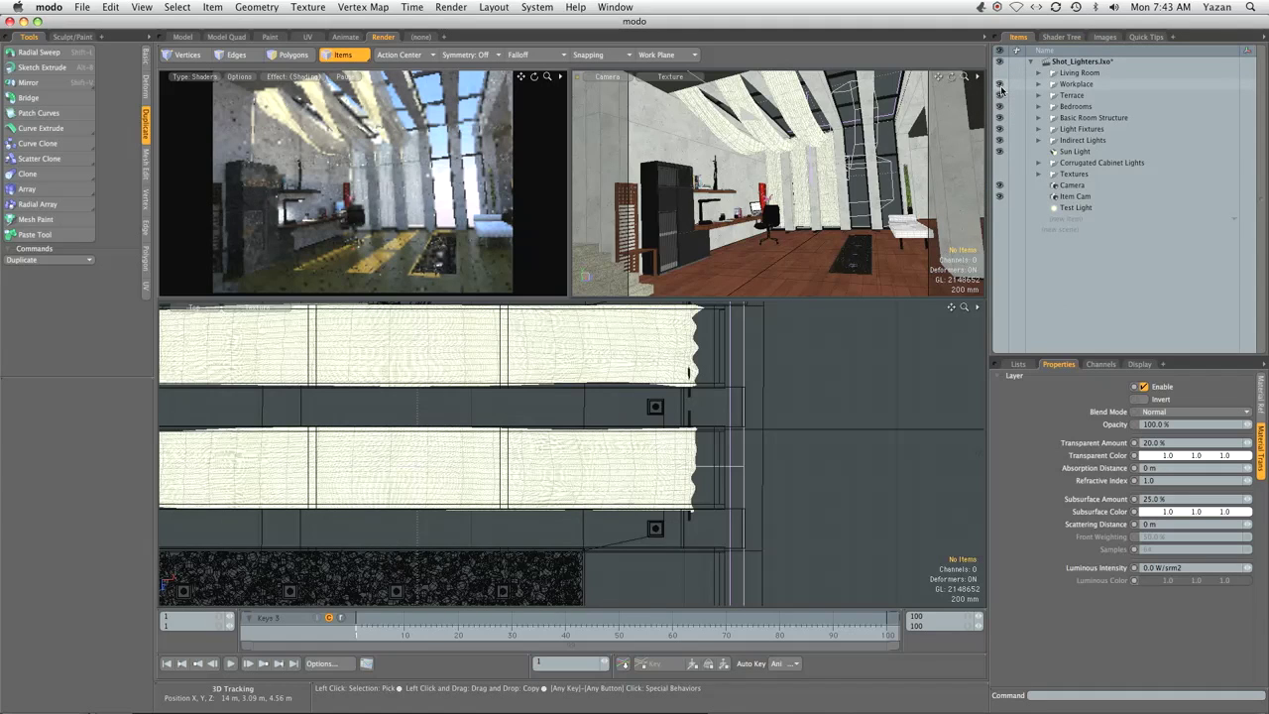
{"action": "left_click", "coordinate": [999, 84]}
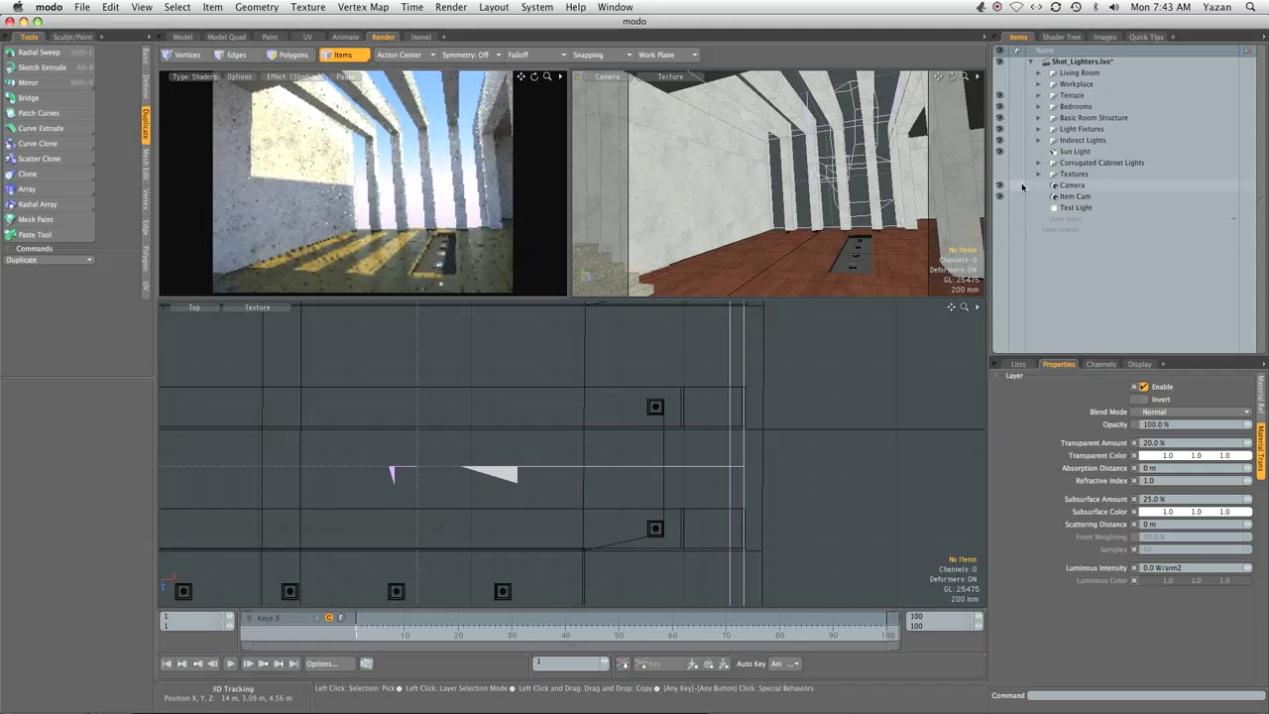
Save the scene under the new name Shot_PreFinal.lxo in the Architectural_Series folder
{"action": "key", "text": "super+shift+s"}
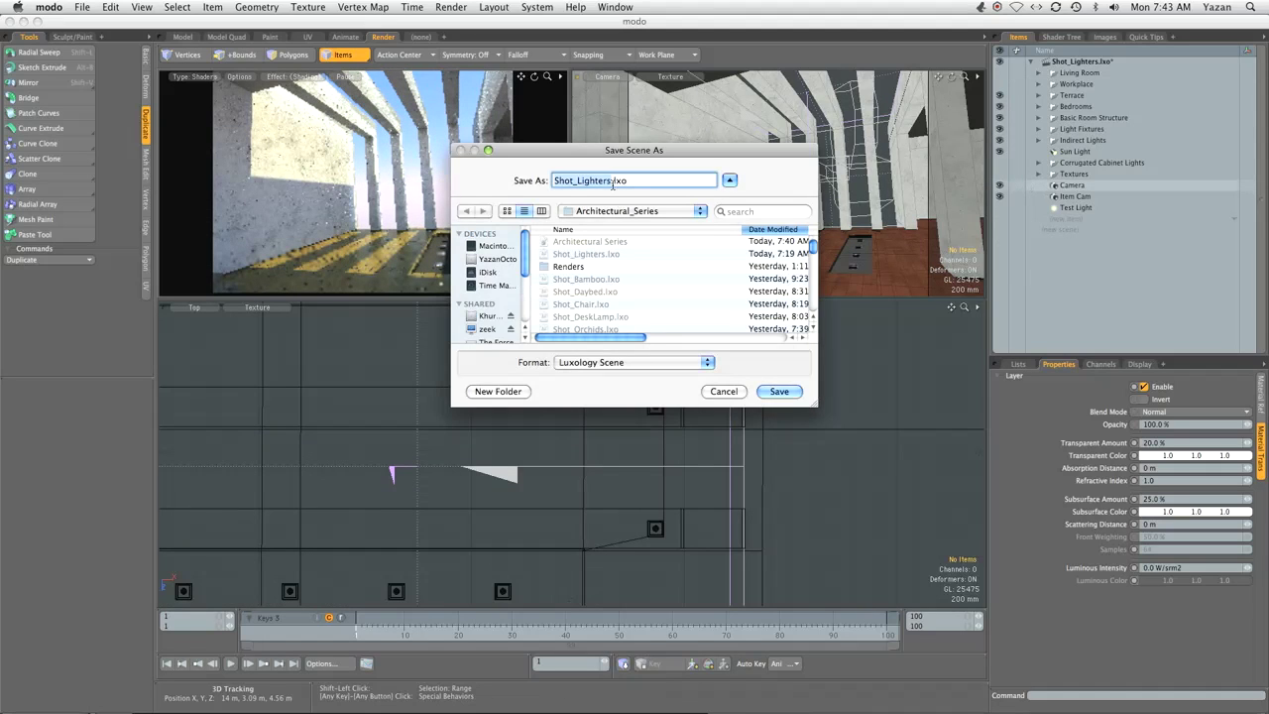
{"action": "left_click", "coordinate": [583, 181]}
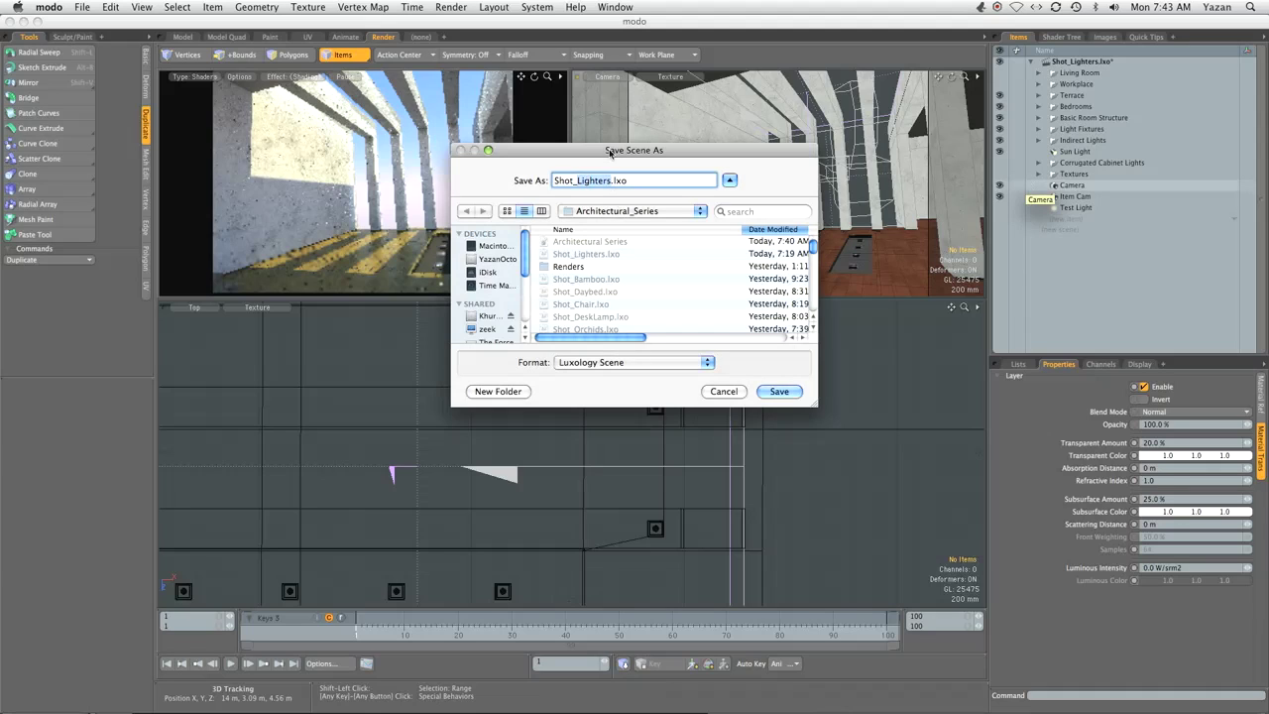
{"action": "type", "text": "PreFinal"}
{"action": "key", "text": "Return"}
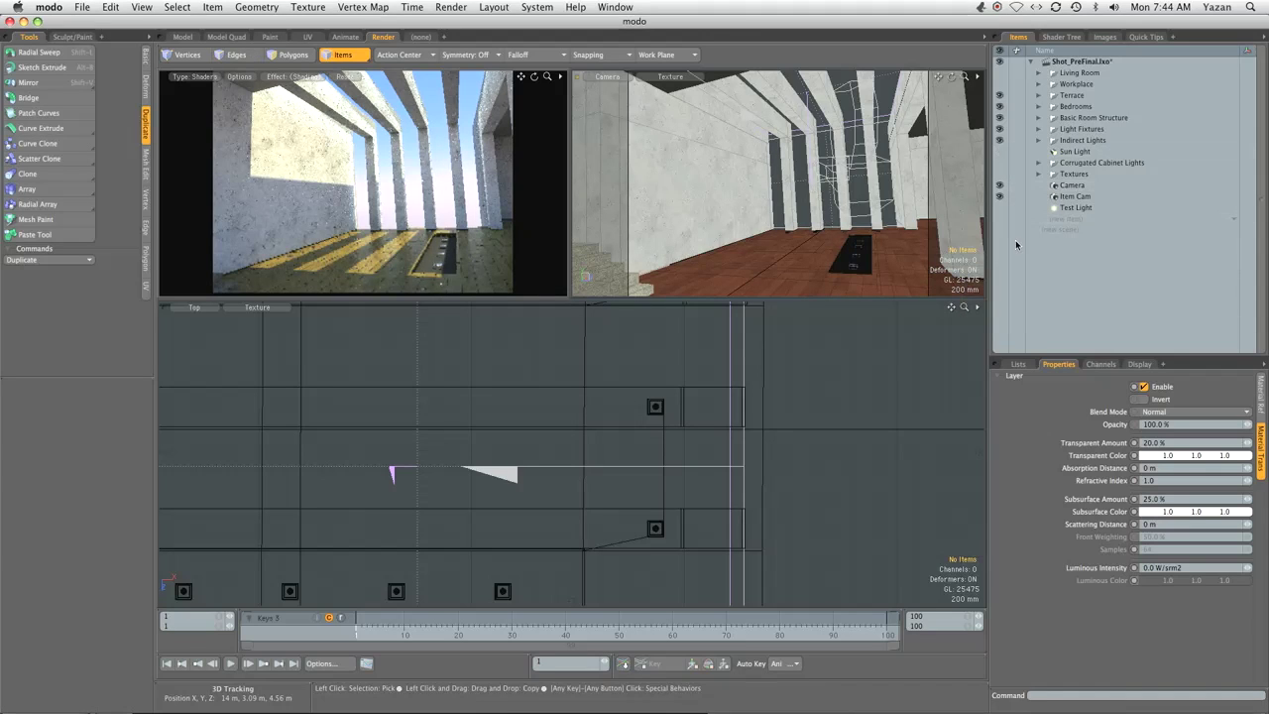
Hide the Sun Light so the preview renders without direct sunlight
{"action": "left_click", "coordinate": [999, 184]}
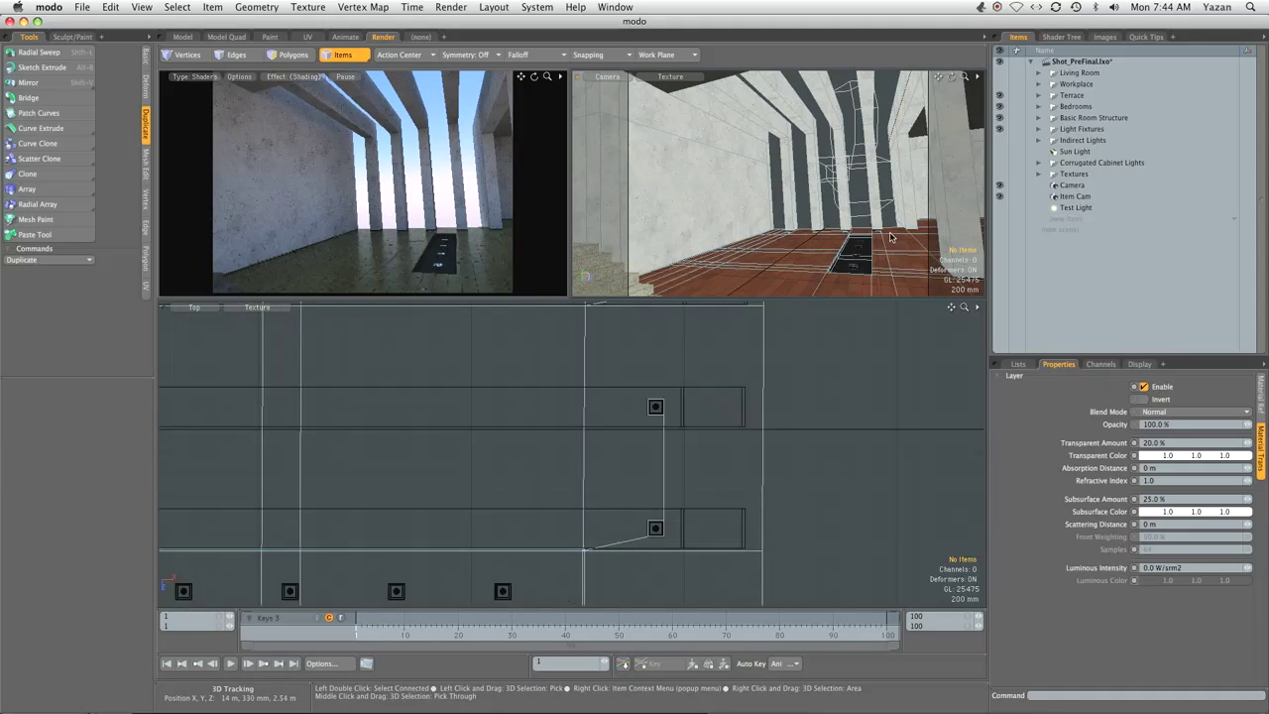
{"action": "scroll", "coordinate": [690, 457], "scroll_direction": "down", "scroll_amount": 5}
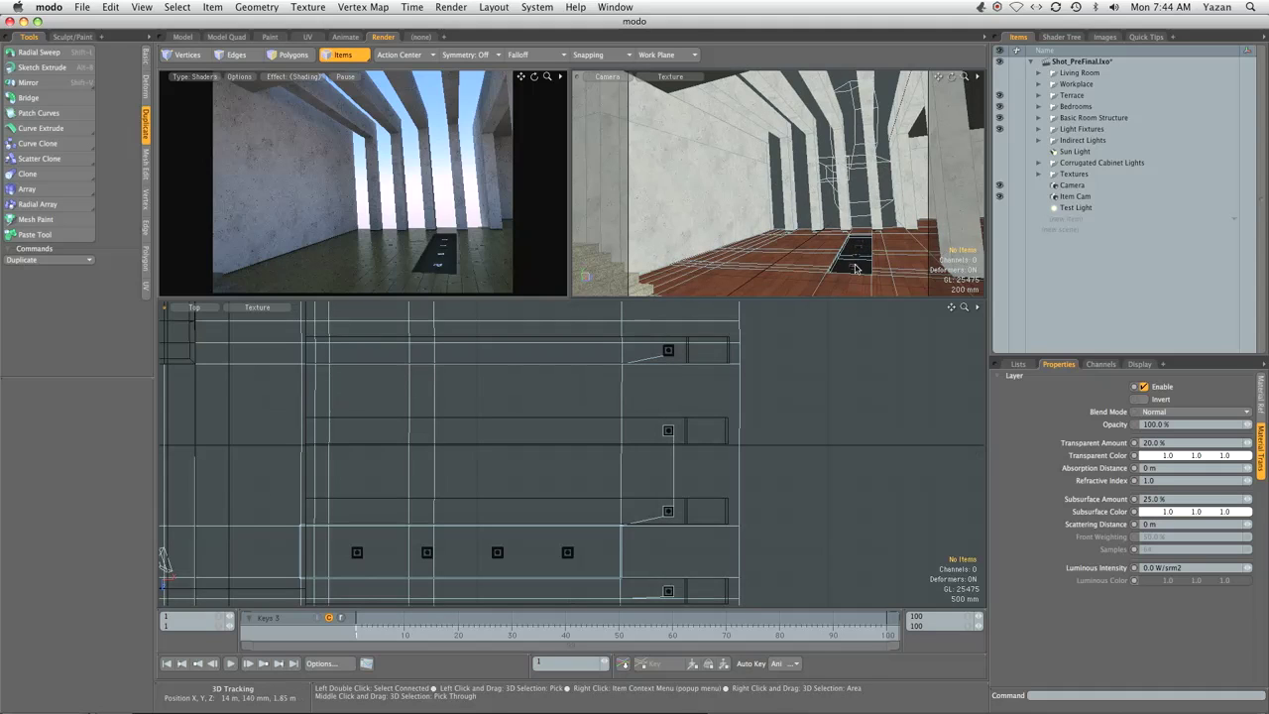
{"action": "left_click_drag", "start_coordinate": [489, 383], "coordinate": [405, 430], "text": "ctrl+alt"}
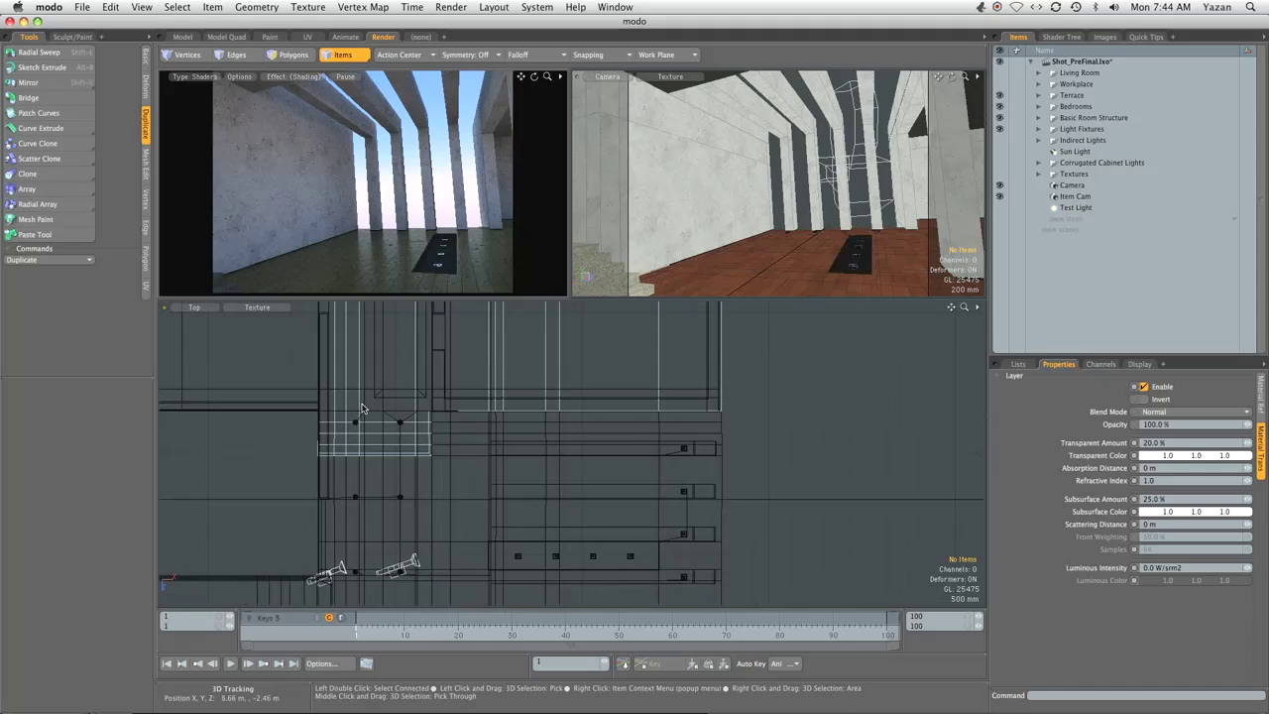
{"action": "left_click_drag", "start_coordinate": [765, 474], "coordinate": [712, 315], "text": "alt+shift"}
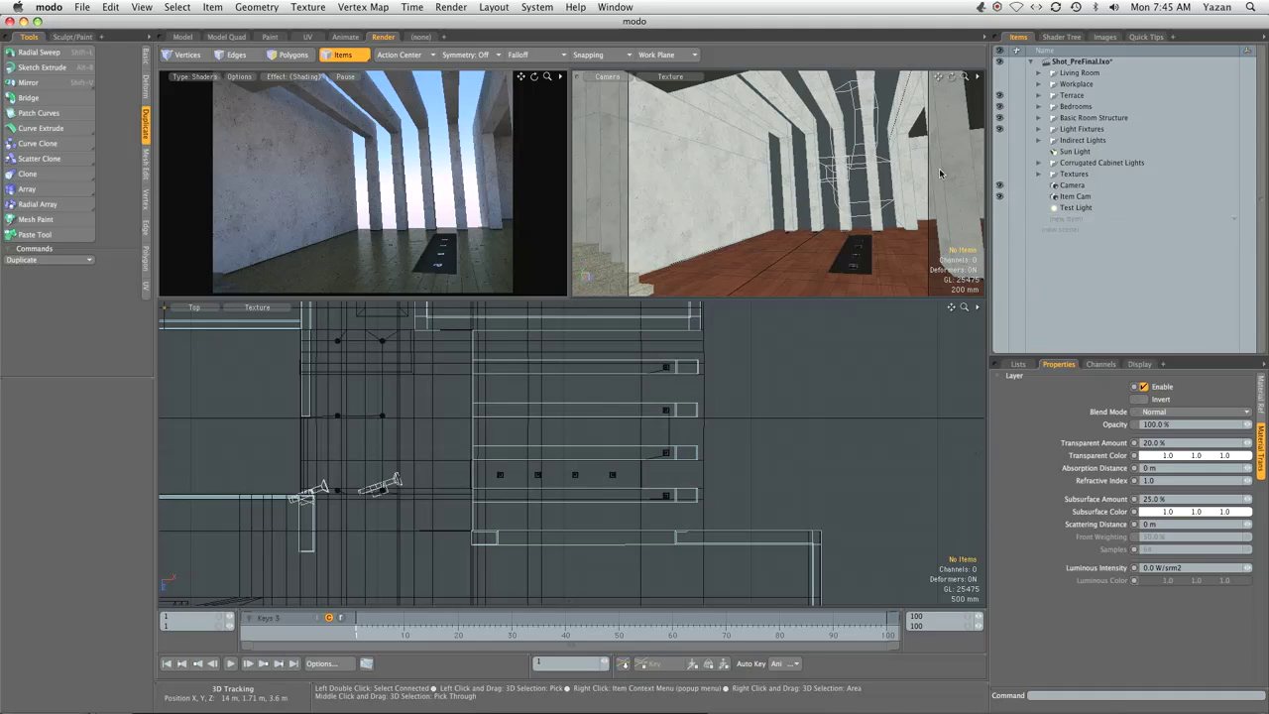
Load the scene IES.lxo from the IES folder
{"action": "key", "text": "super+o"}
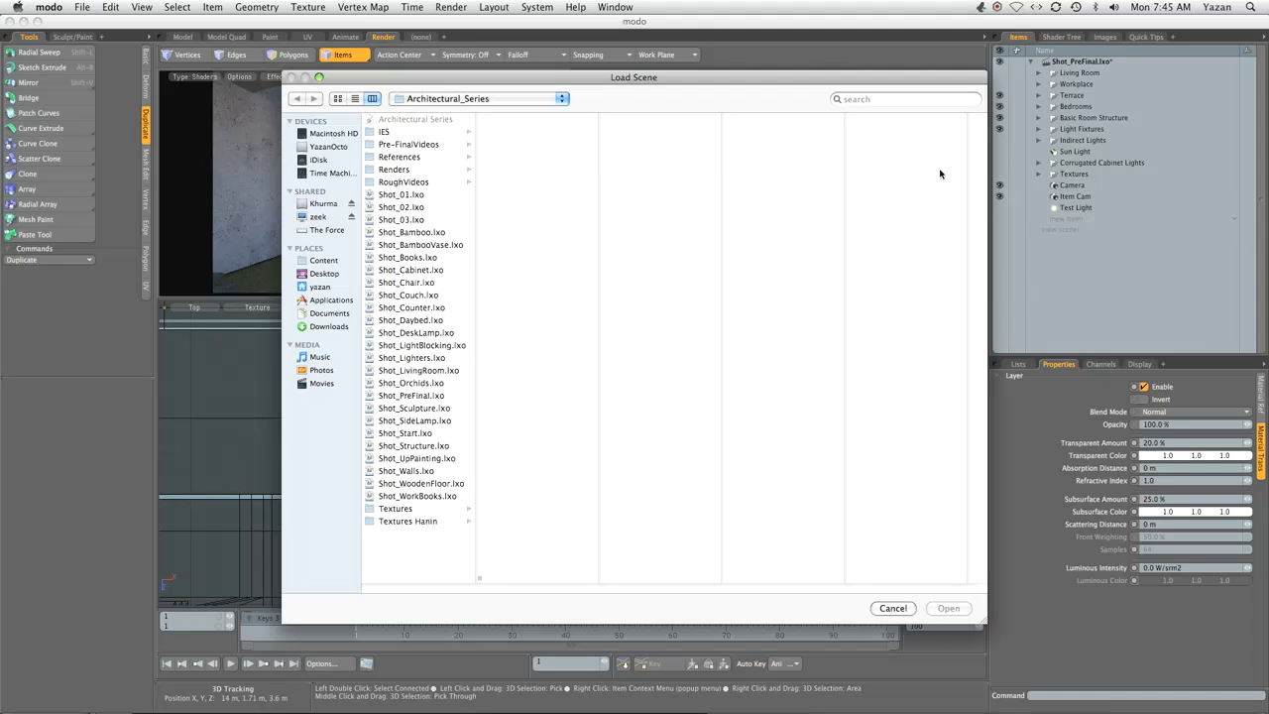
{"action": "left_click", "coordinate": [408, 134]}
{"action": "left_click", "coordinate": [509, 194]}
{"action": "key", "text": "Return"}
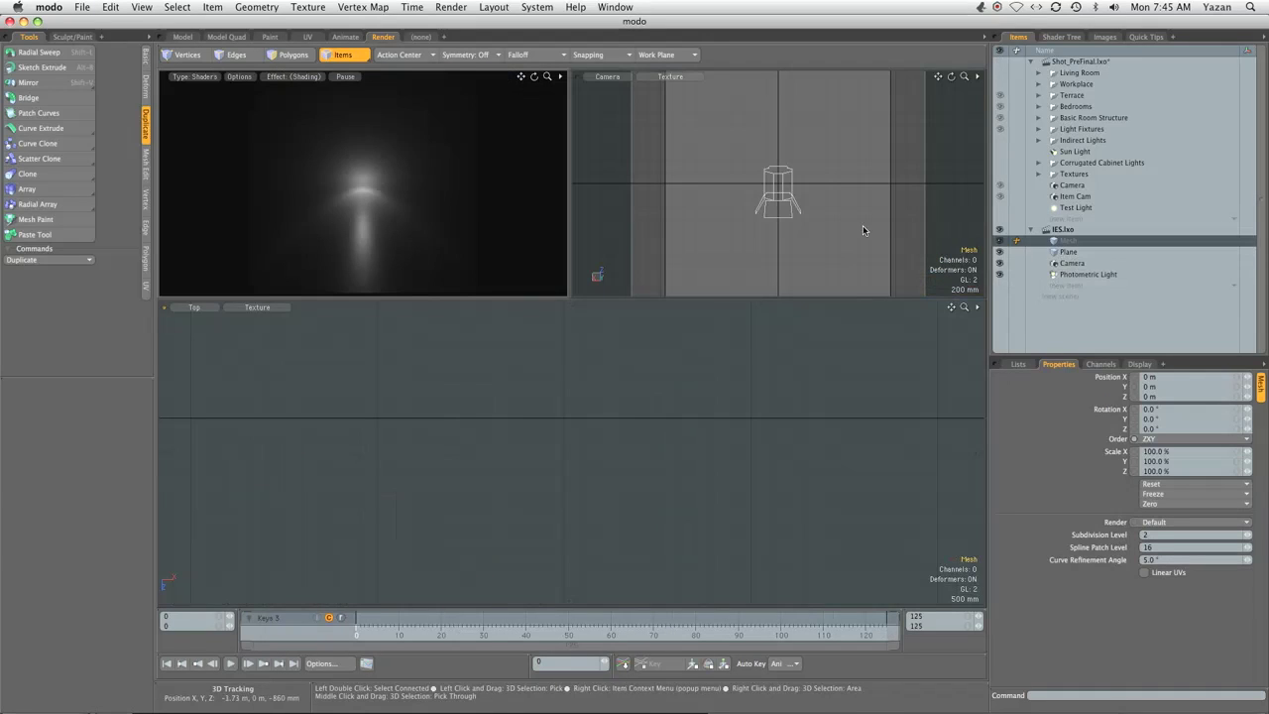
Select the Plane mesh and examine the photometric light setup around it in a perspective view
{"action": "left_click", "coordinate": [841, 234]}
{"action": "key", "text": "3"}
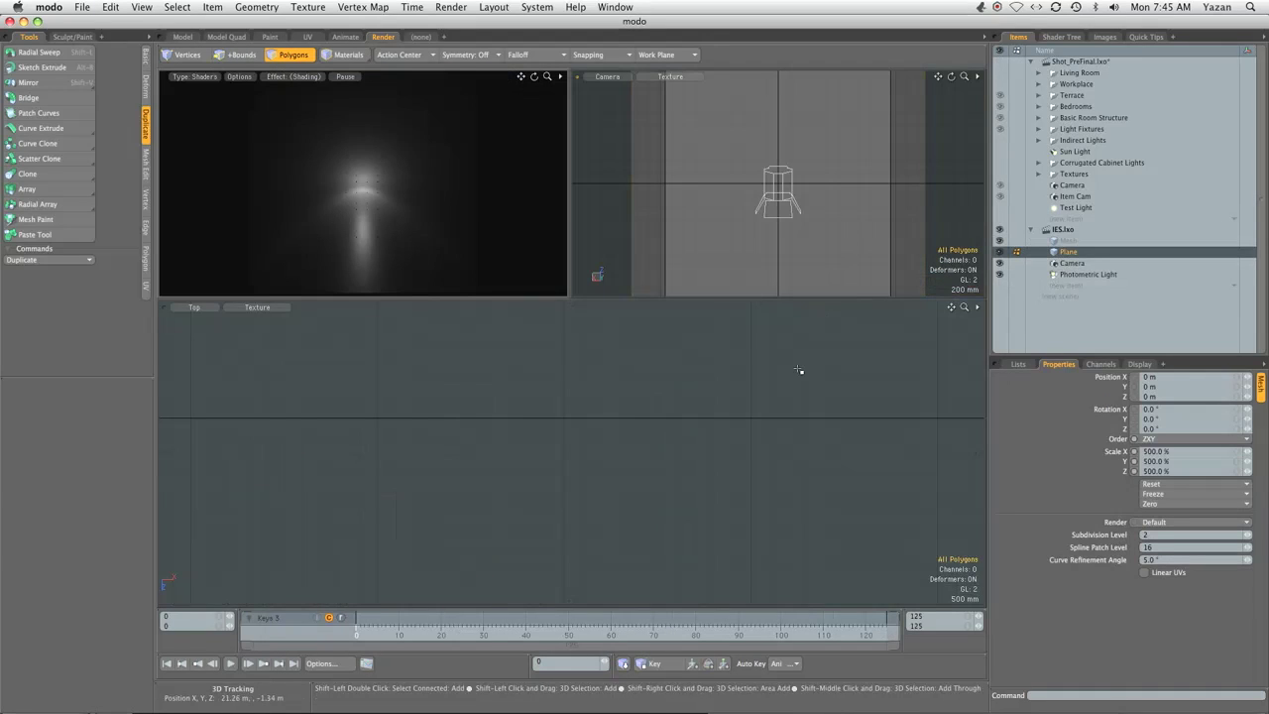
{"action": "key", "text": "a"}
{"action": "key", "text": "ctrl+space"}
{"action": "left_click", "coordinate": [718, 434]}
{"action": "left_click_drag", "start_coordinate": [674, 476], "coordinate": [575, 448], "text": "alt"}
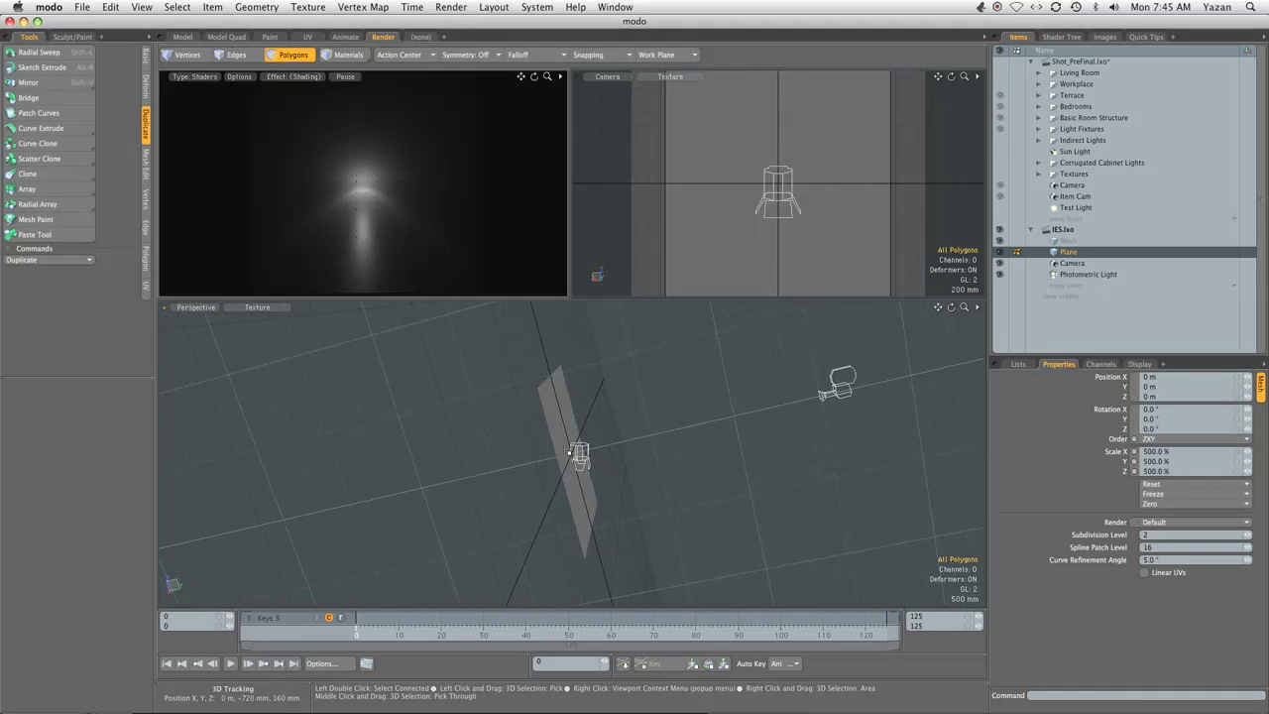
{"action": "left_click_drag", "start_coordinate": [696, 416], "coordinate": [546, 467], "text": "alt"}
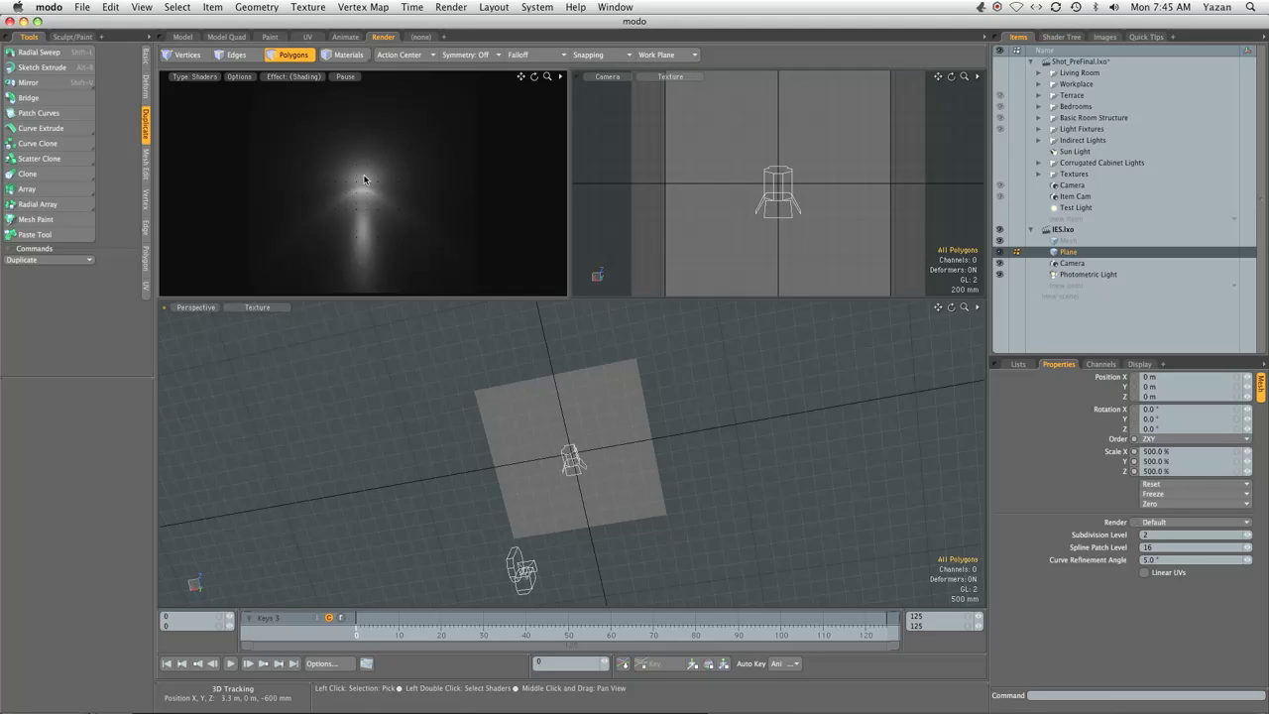
Hide the existing photometric light and add a new one using 45PAR-HIR+-FL25_(90513).ies from the Halogen_PAR folder
{"action": "left_click", "coordinate": [1084, 274]}
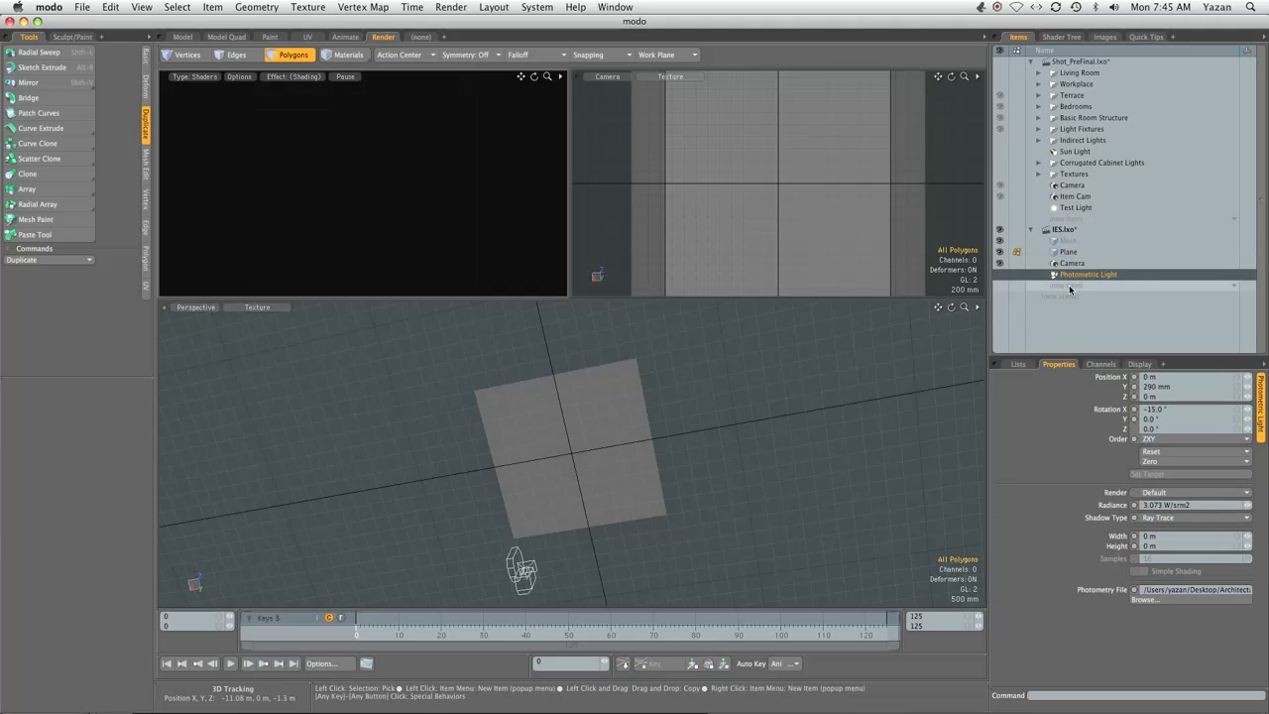
{"action": "left_click", "coordinate": [1070, 288]}
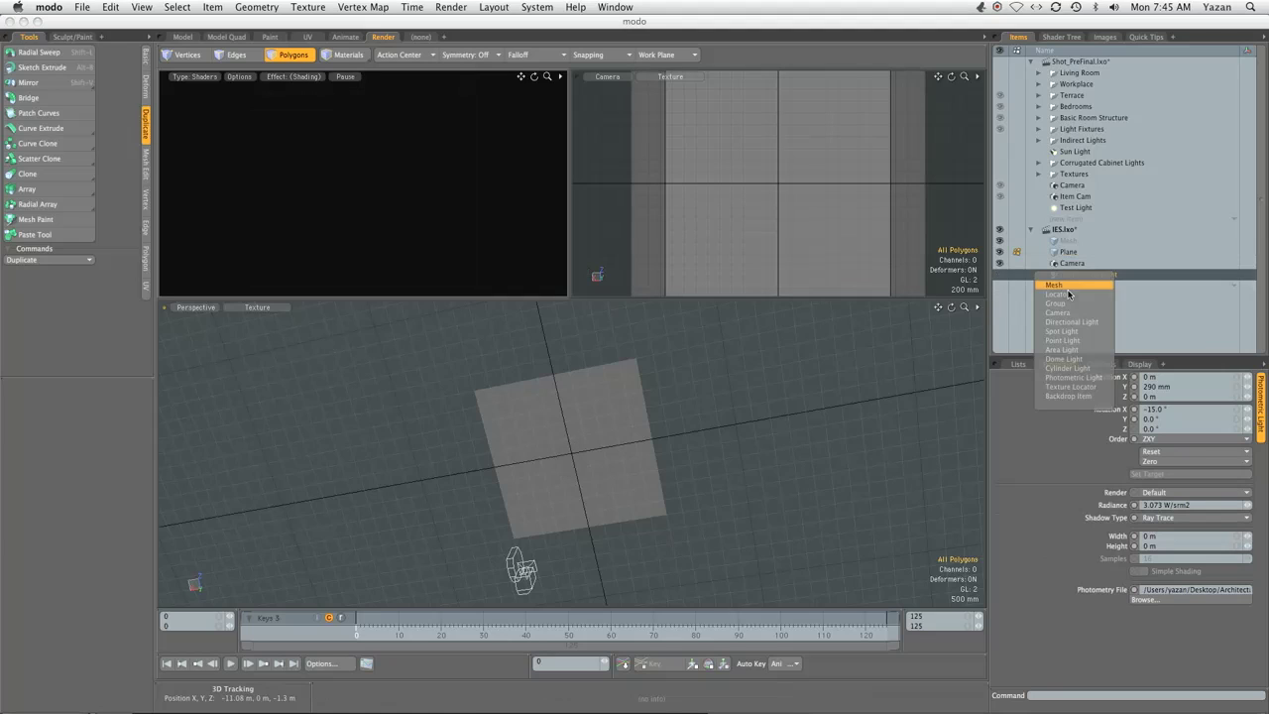
{"action": "left_click", "coordinate": [1073, 378]}
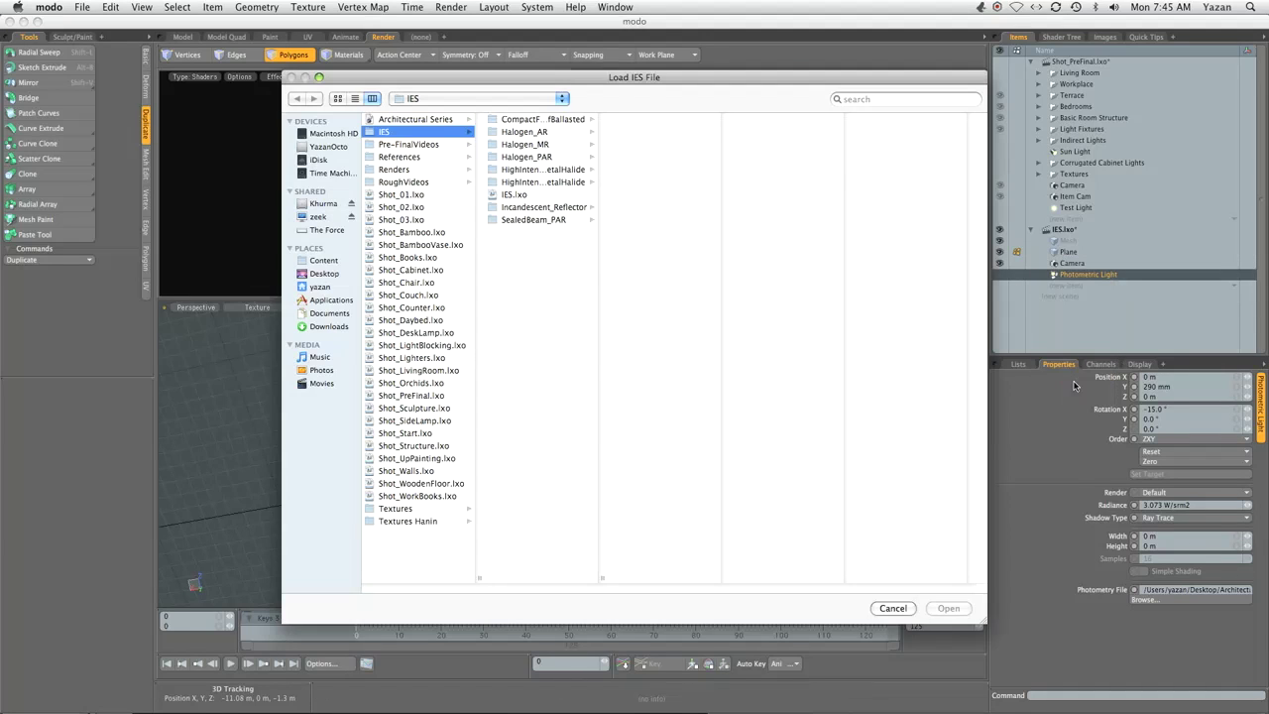
{"action": "left_click", "coordinate": [533, 157]}
{"action": "left_click", "coordinate": [641, 158]}
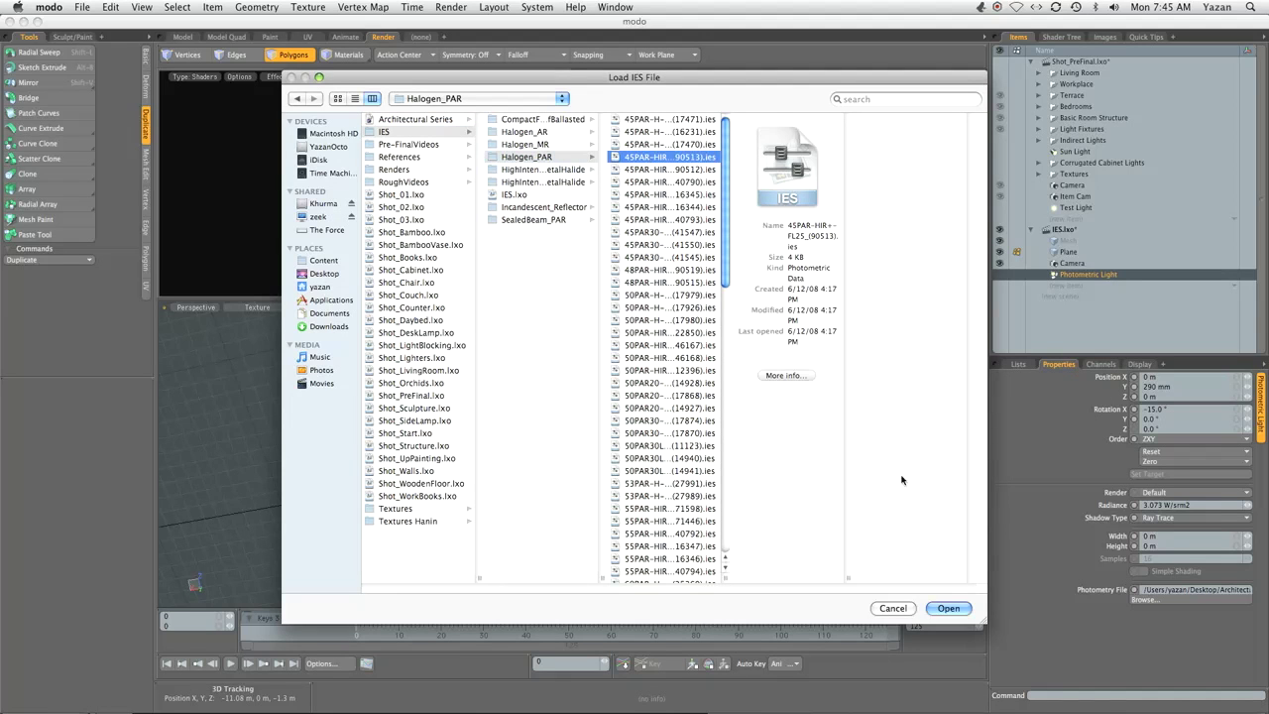
{"action": "double_click", "coordinate": [724, 572]}
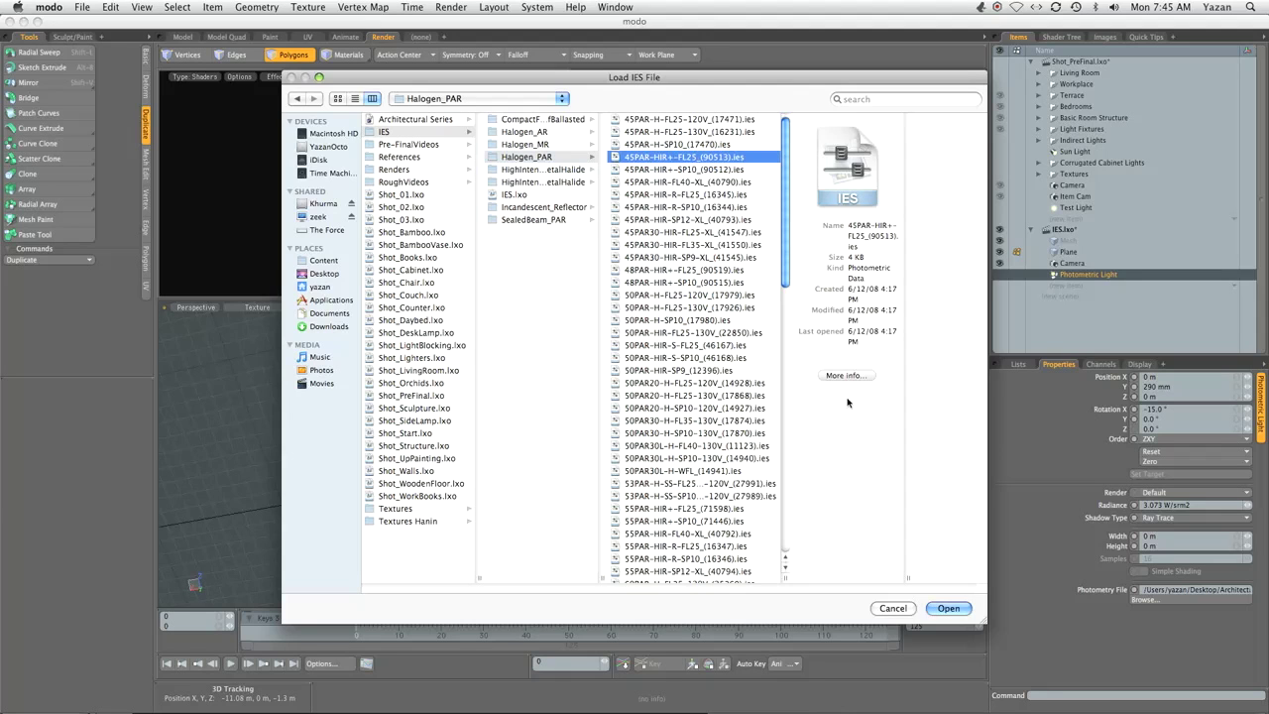
{"action": "left_click", "coordinate": [940, 605]}
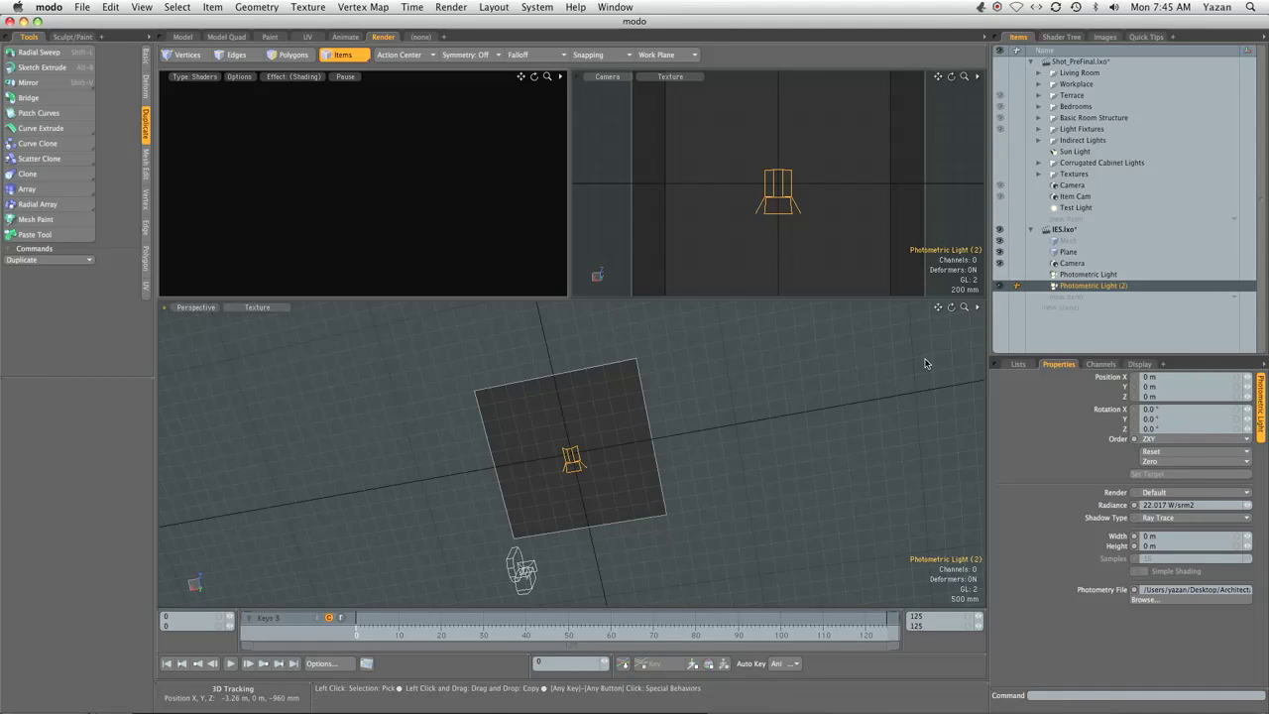
Move the new photometric light in front of the Plane to Y 340 mm and Z 380 mm, then deselect it
{"action": "left_click_drag", "start_coordinate": [600, 487], "coordinate": [635, 498], "text": "alt"}
{"action": "key", "text": "w"}
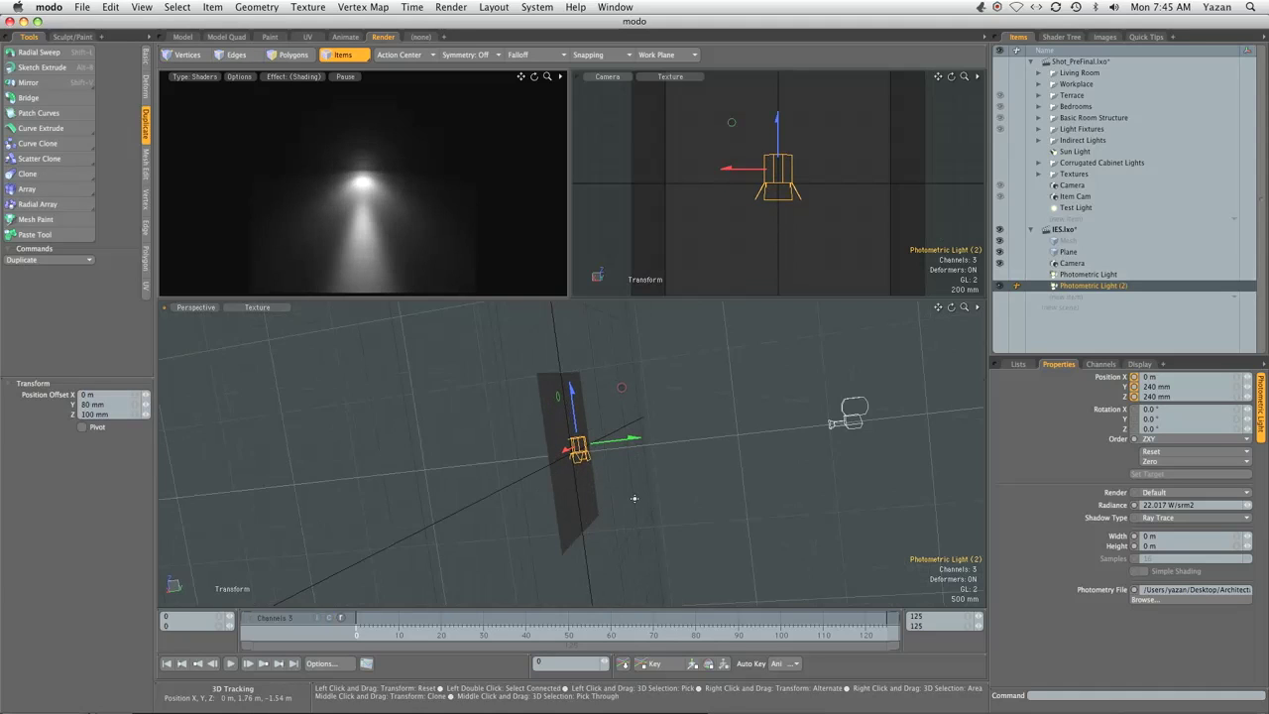
{"action": "key", "text": "space"}
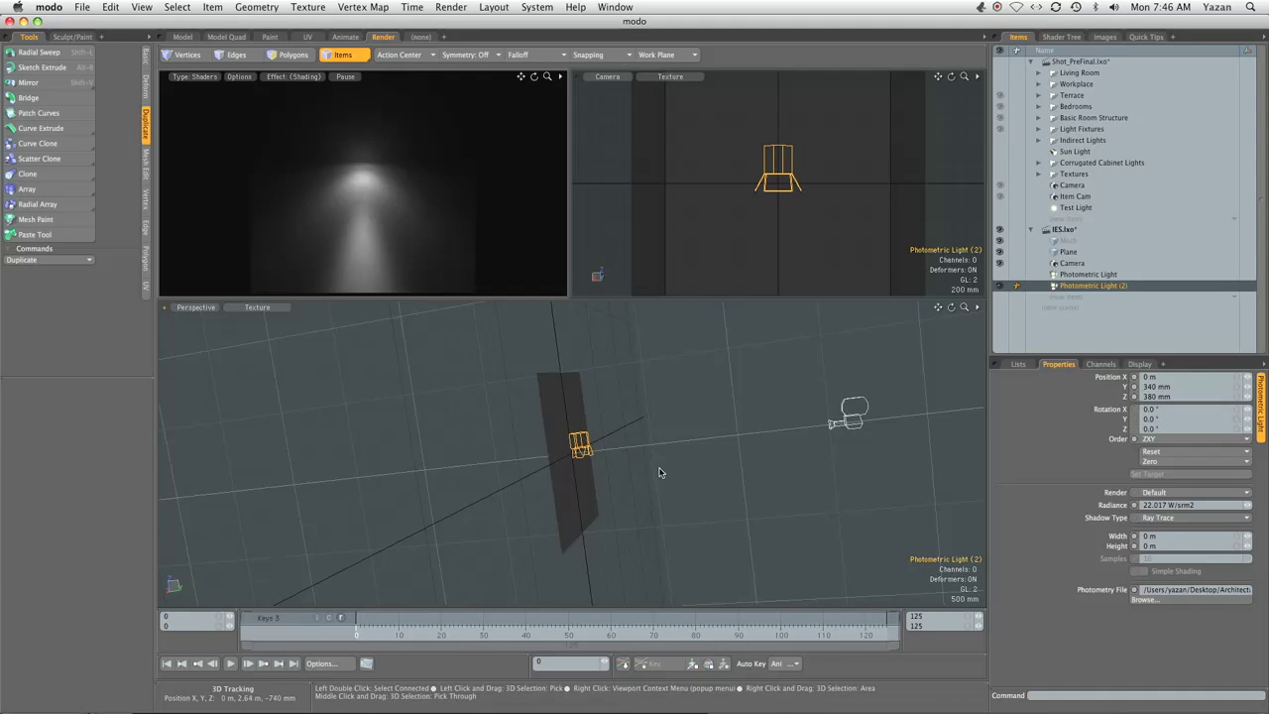
{"action": "left_click", "coordinate": [658, 462]}
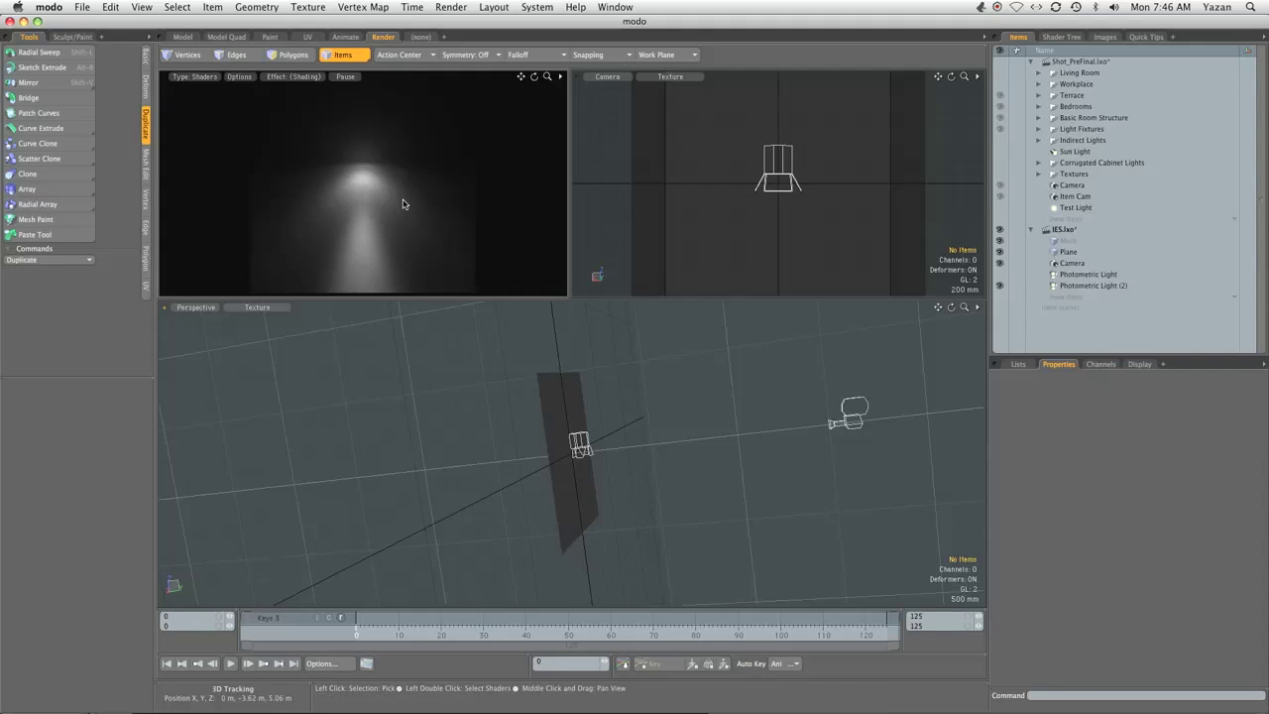
Render the current frame to inspect the photometric light's beam pattern on the plane, closing the render window when done
{"action": "left_click", "coordinate": [451, 7]}
{"action": "left_click", "coordinate": [522, 207]}
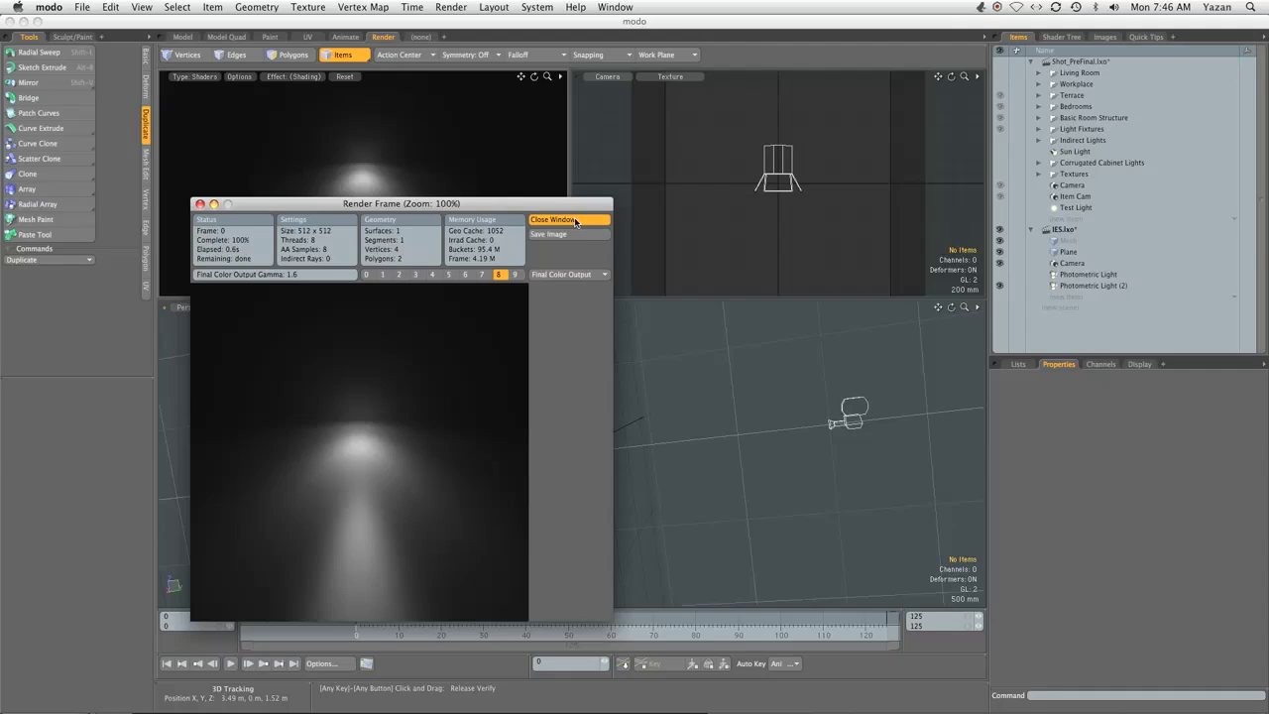
{"action": "left_click", "coordinate": [575, 221]}
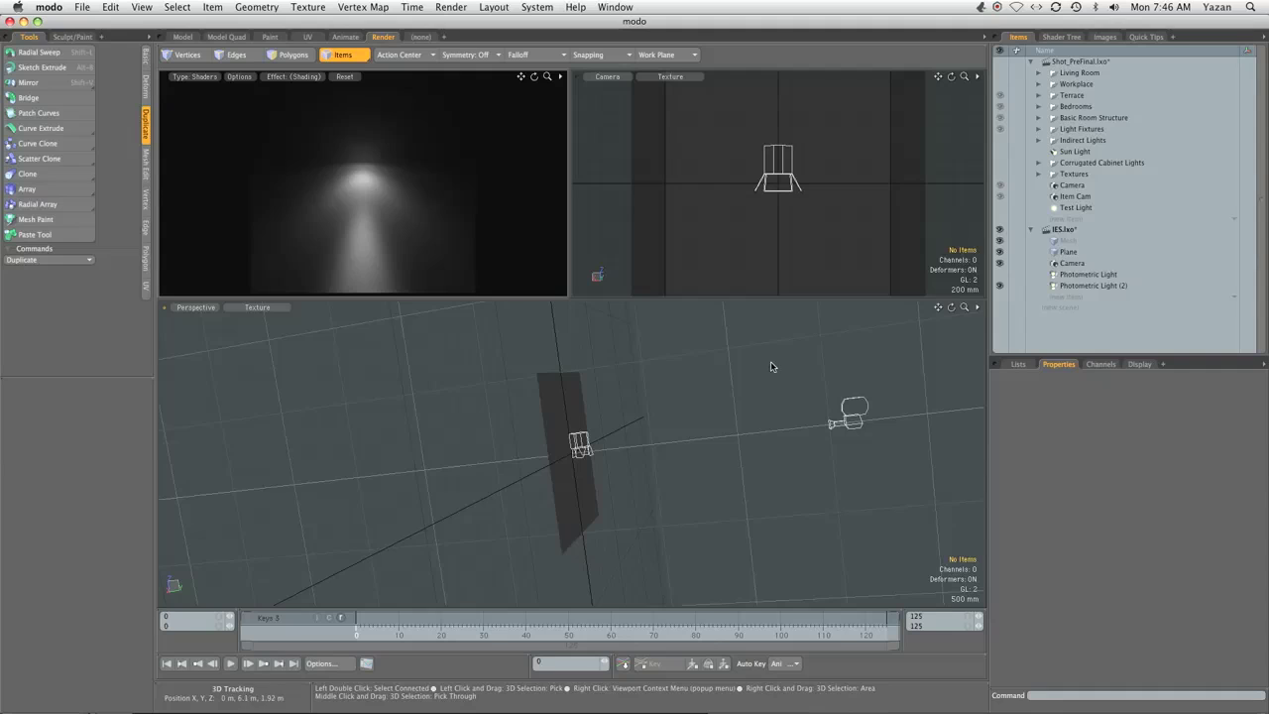
Hide Photometric Light (2), show the original Photometric Light again and select it
{"action": "left_click", "coordinate": [999, 286]}
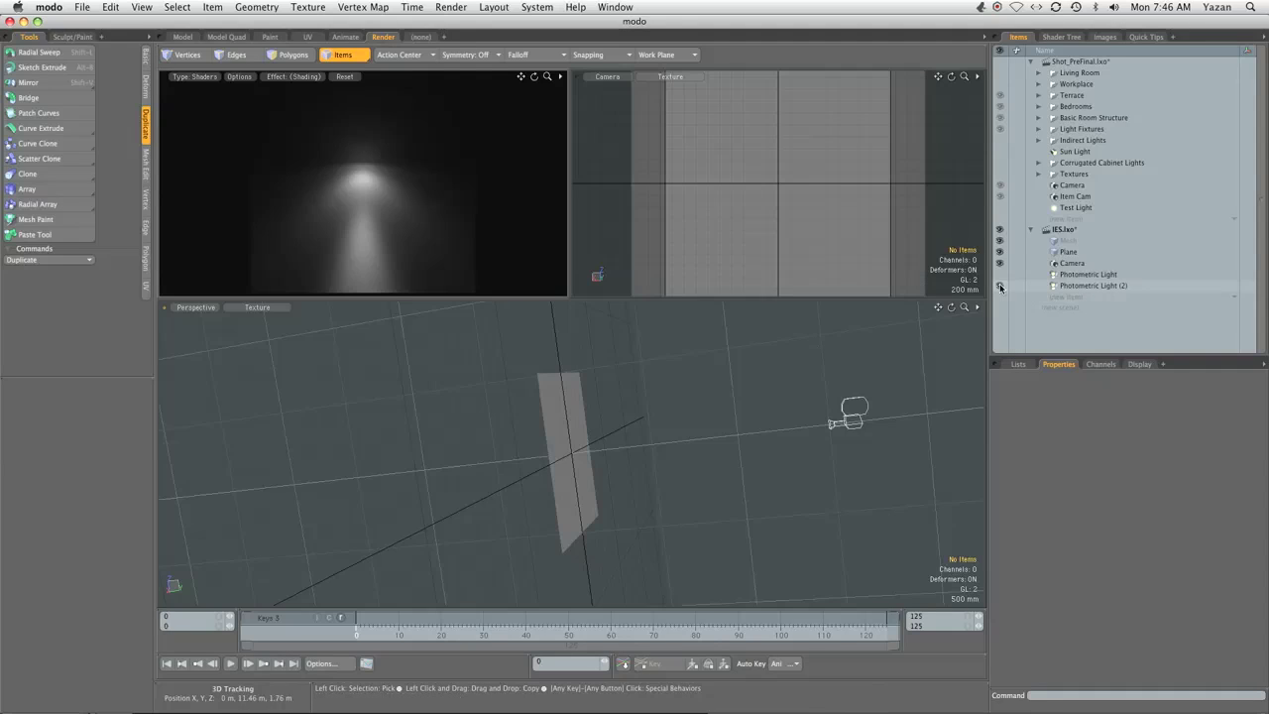
{"action": "left_click", "coordinate": [1000, 274]}
{"action": "left_click", "coordinate": [1089, 273]}
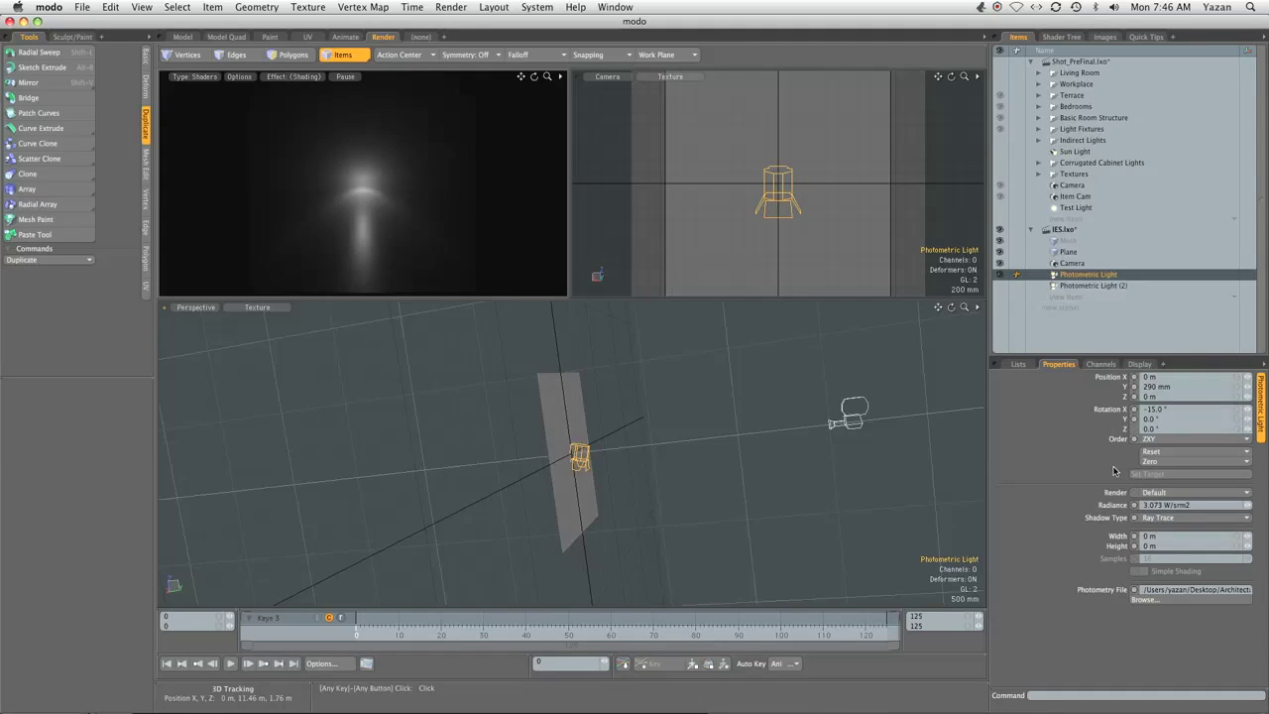
Compare the IES previews in the Incandescent_Reflector folder and load 65R-SP-MI_(20332).ies as the selected light's photometry file
{"action": "left_click", "coordinate": [1145, 599]}
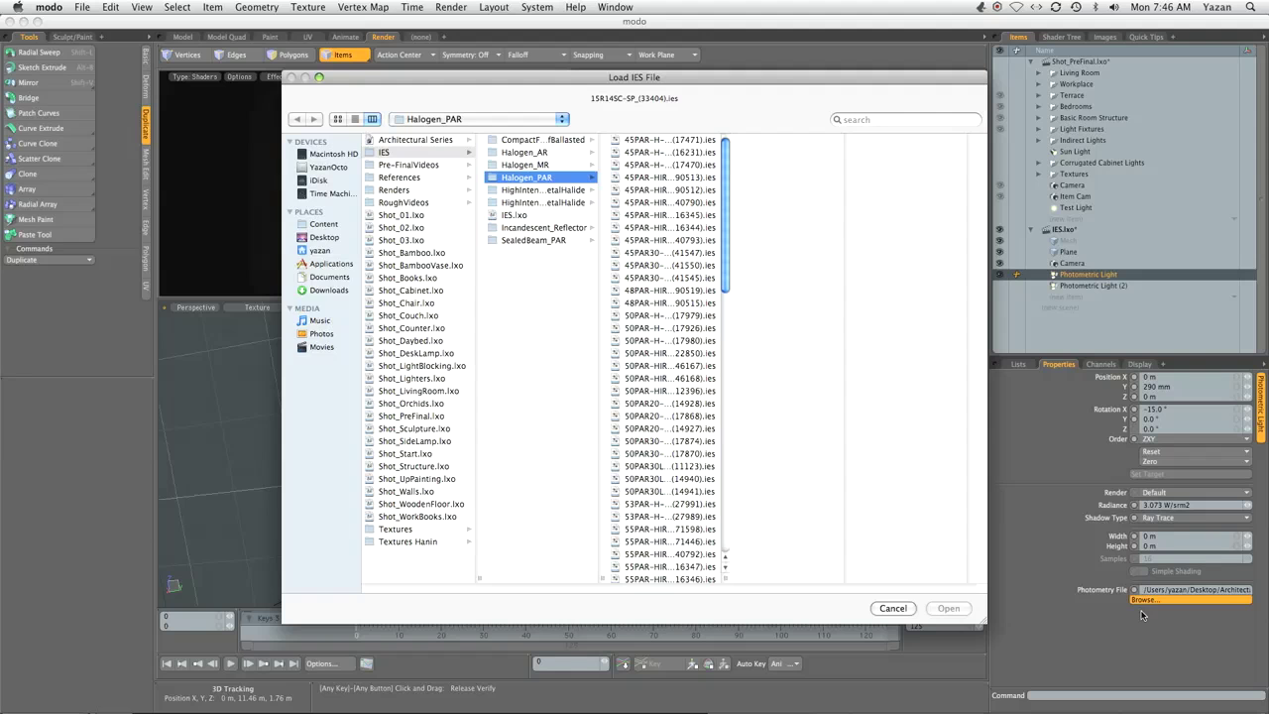
{"action": "left_click", "coordinate": [543, 228]}
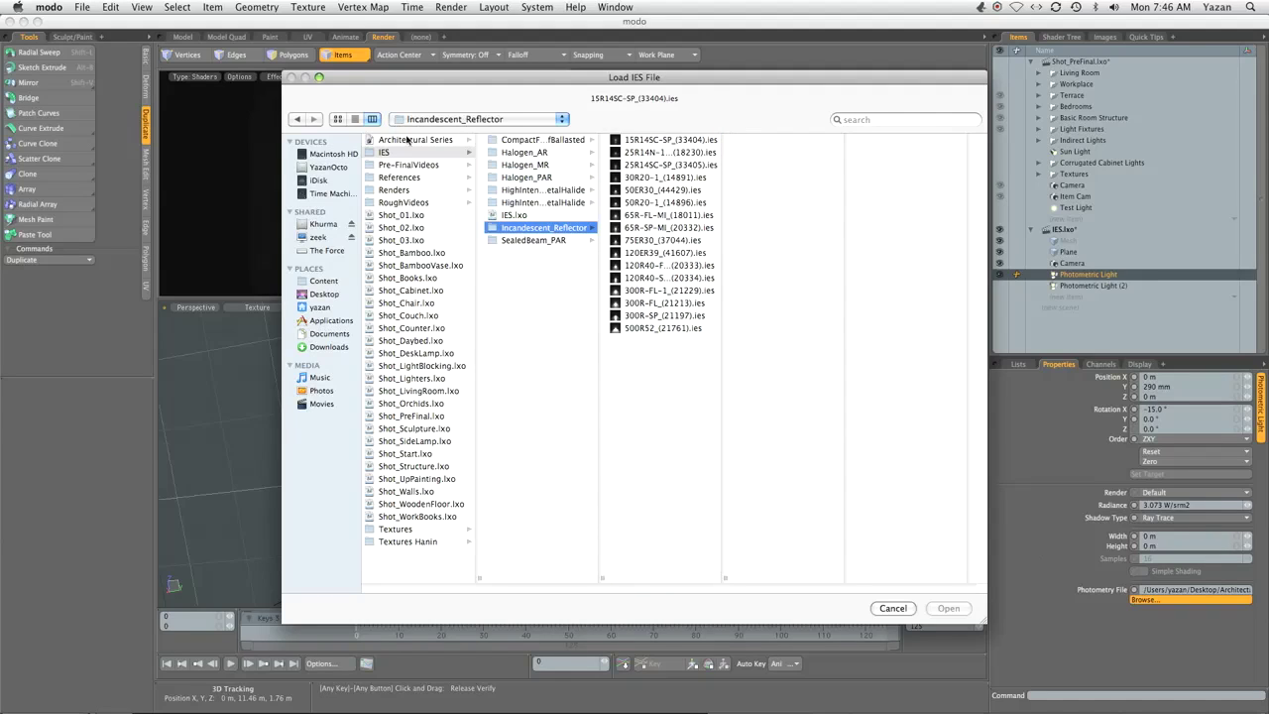
{"action": "left_click", "coordinate": [692, 140]}
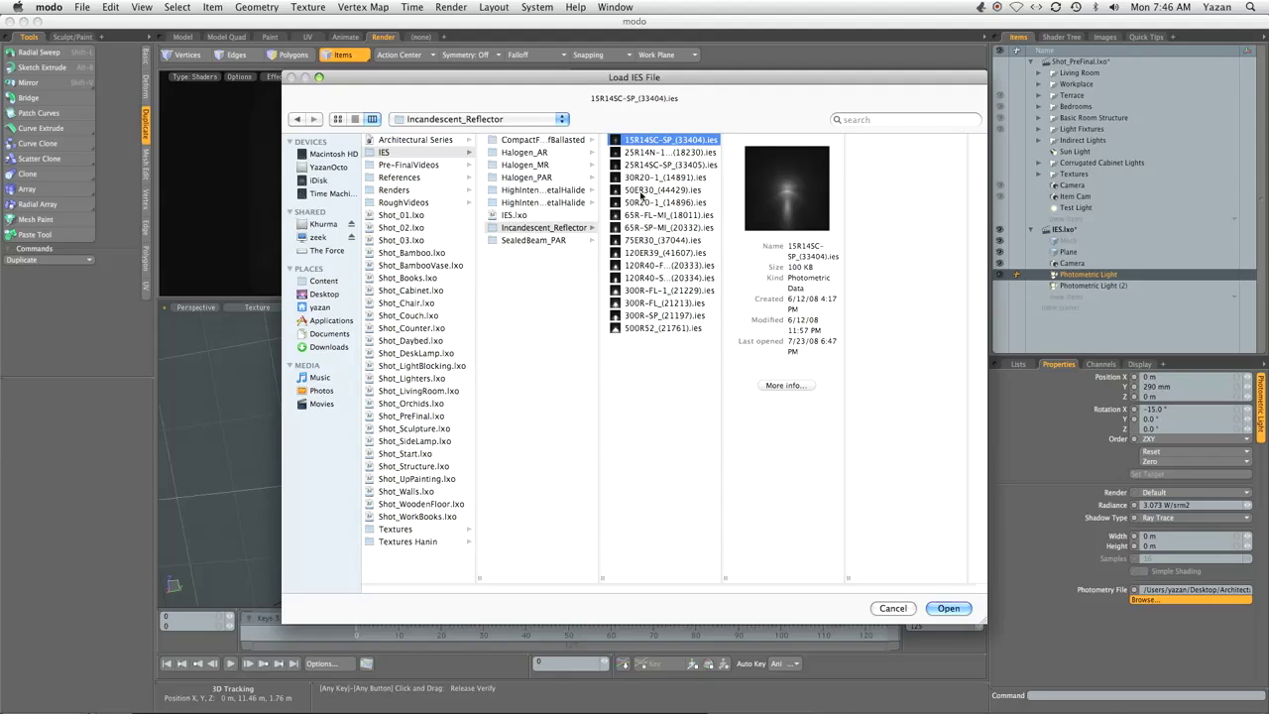
{"action": "key", "text": "Down"}
{"action": "key", "text": "Down"}
{"action": "key", "text": "Down"}
{"action": "key", "text": "Down"}
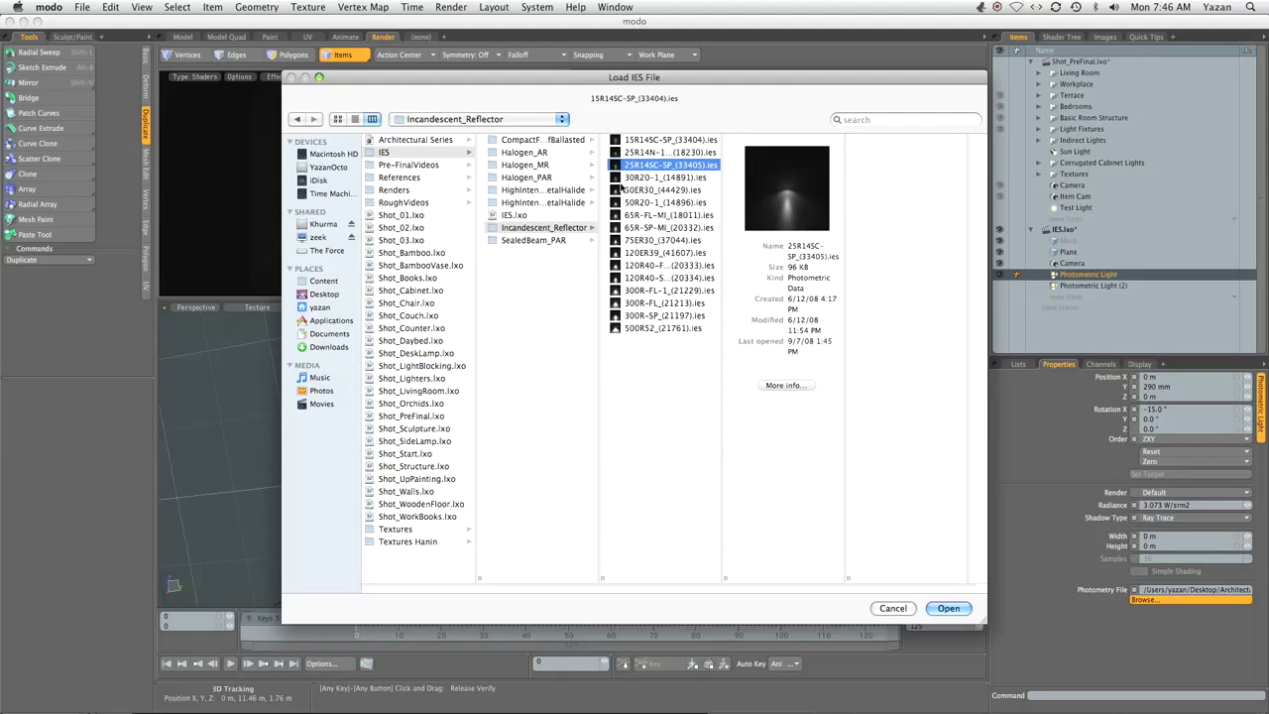
{"action": "key", "text": "Down"}
{"action": "key", "text": "Down"}
{"action": "key", "text": "Down"}
{"action": "key", "text": "Down"}
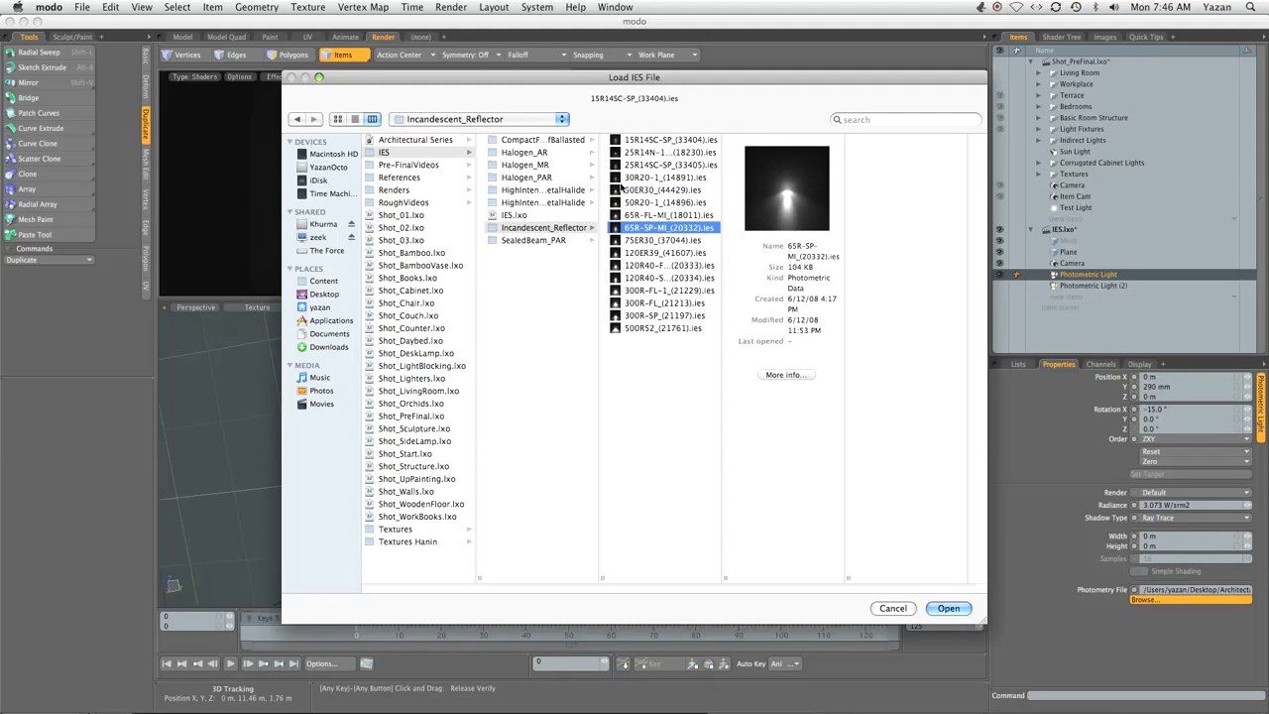
{"action": "key", "text": "Up"}
{"action": "key", "text": "Up"}
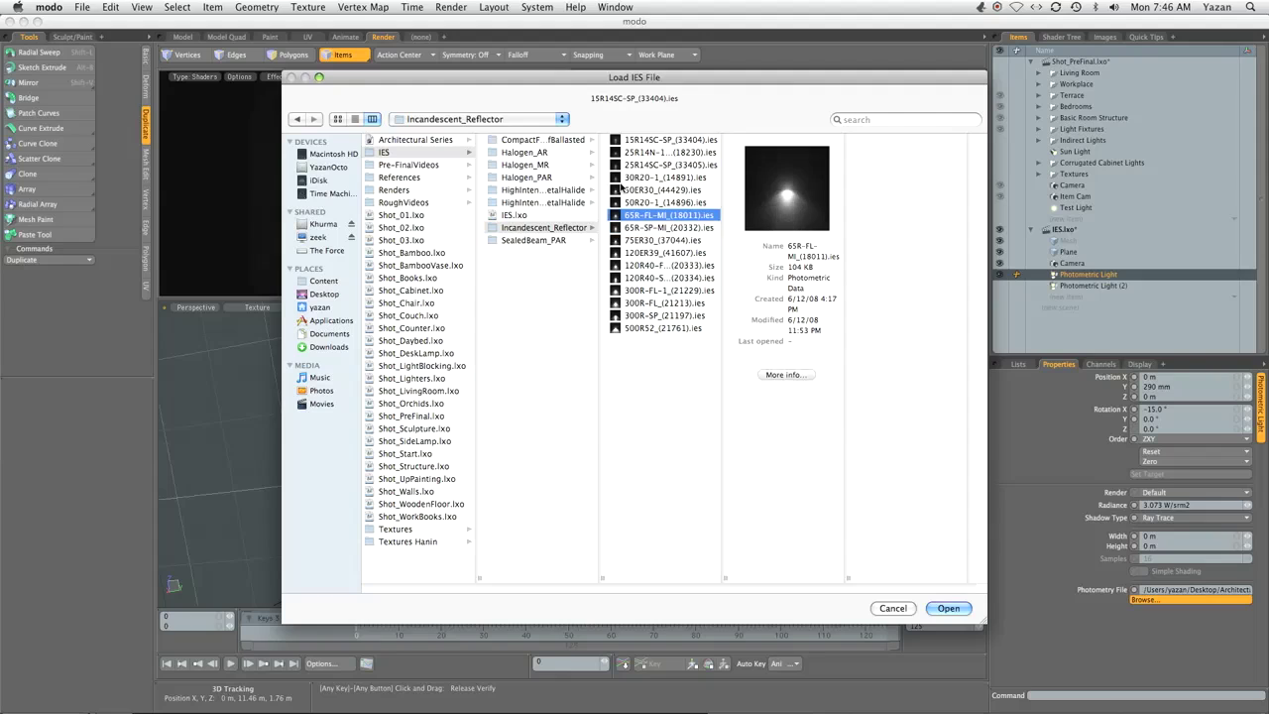
{"action": "key", "text": "Down"}
{"action": "key", "text": "Return"}
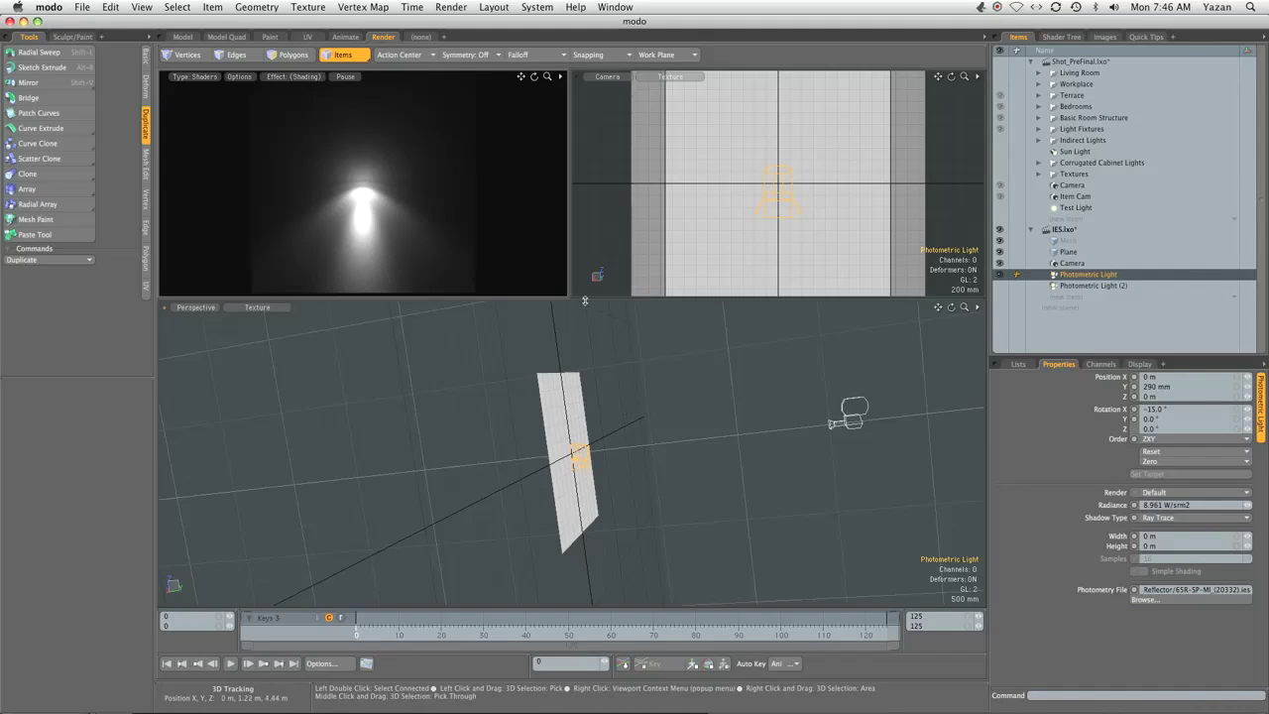
Close IES.lxo without saving and add a photometric light using 65R-SP-MI_(20332).ies from Incandescent_Reflector to the Shot_PreFinal scene
{"action": "key", "text": "super+w"}
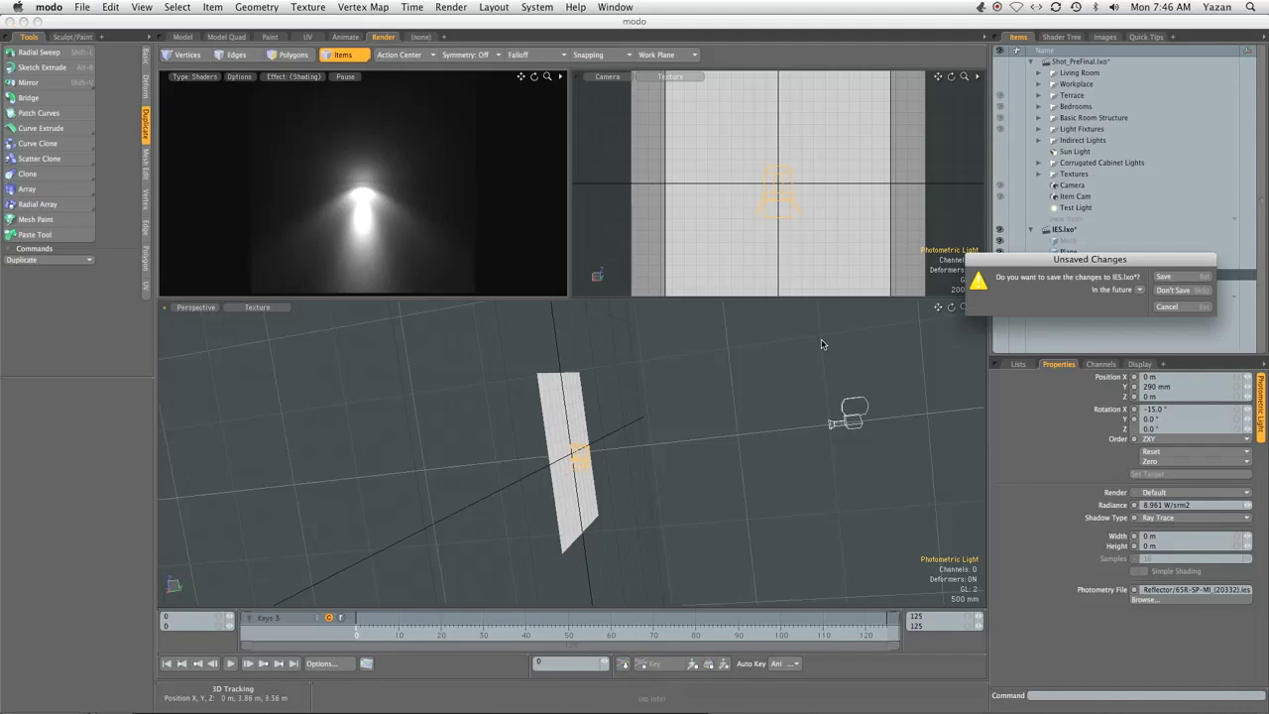
{"action": "left_click", "coordinate": [1172, 290]}
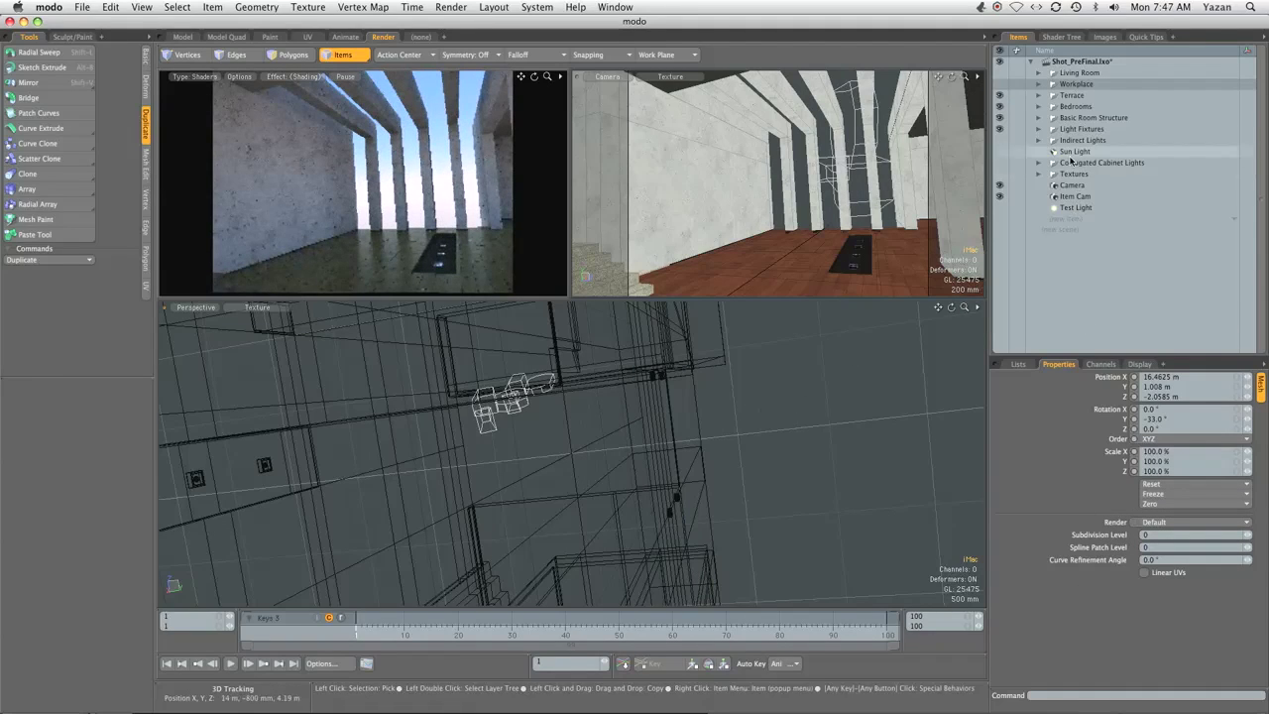
{"action": "left_click", "coordinate": [1066, 222]}
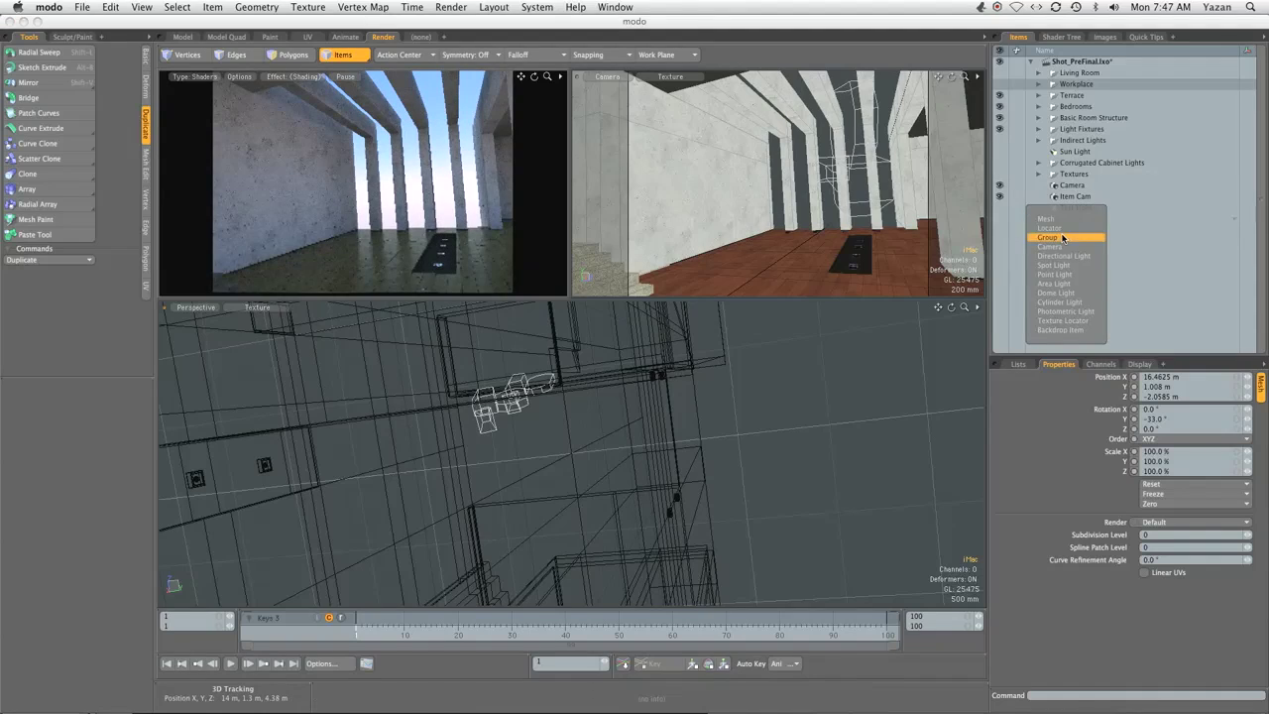
{"action": "left_click", "coordinate": [1057, 311]}
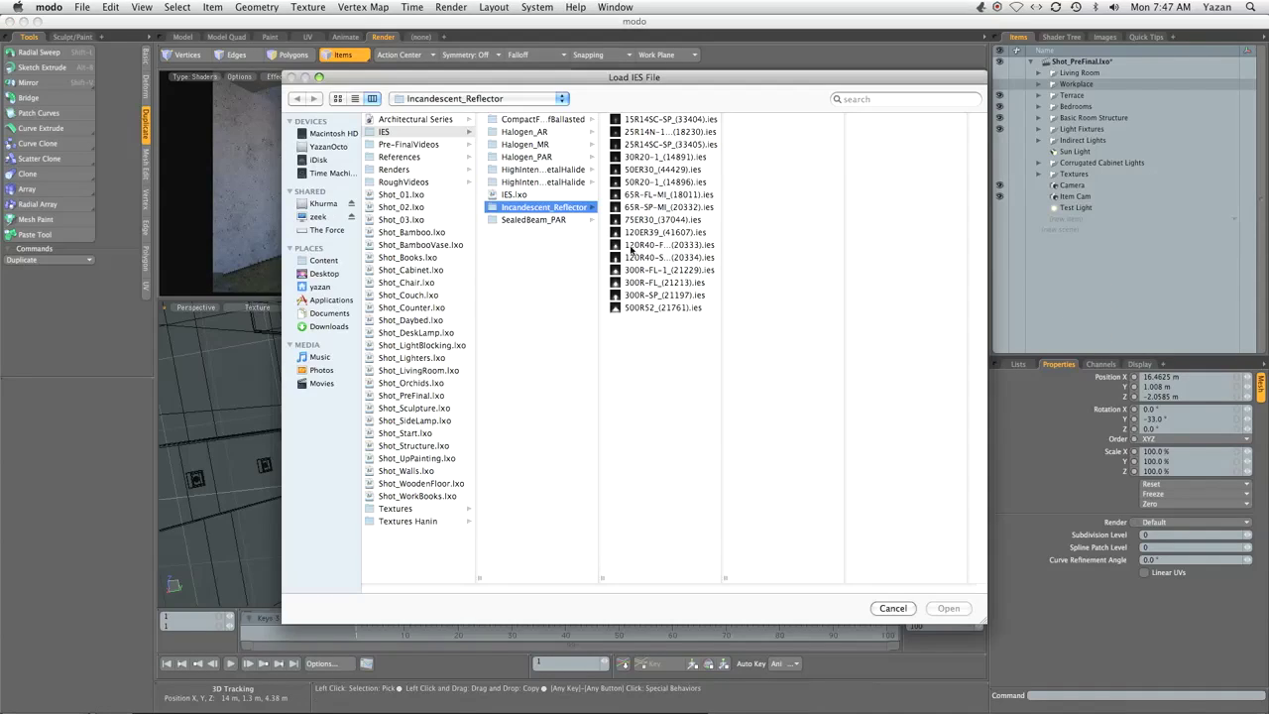
{"action": "left_click", "coordinate": [646, 207]}
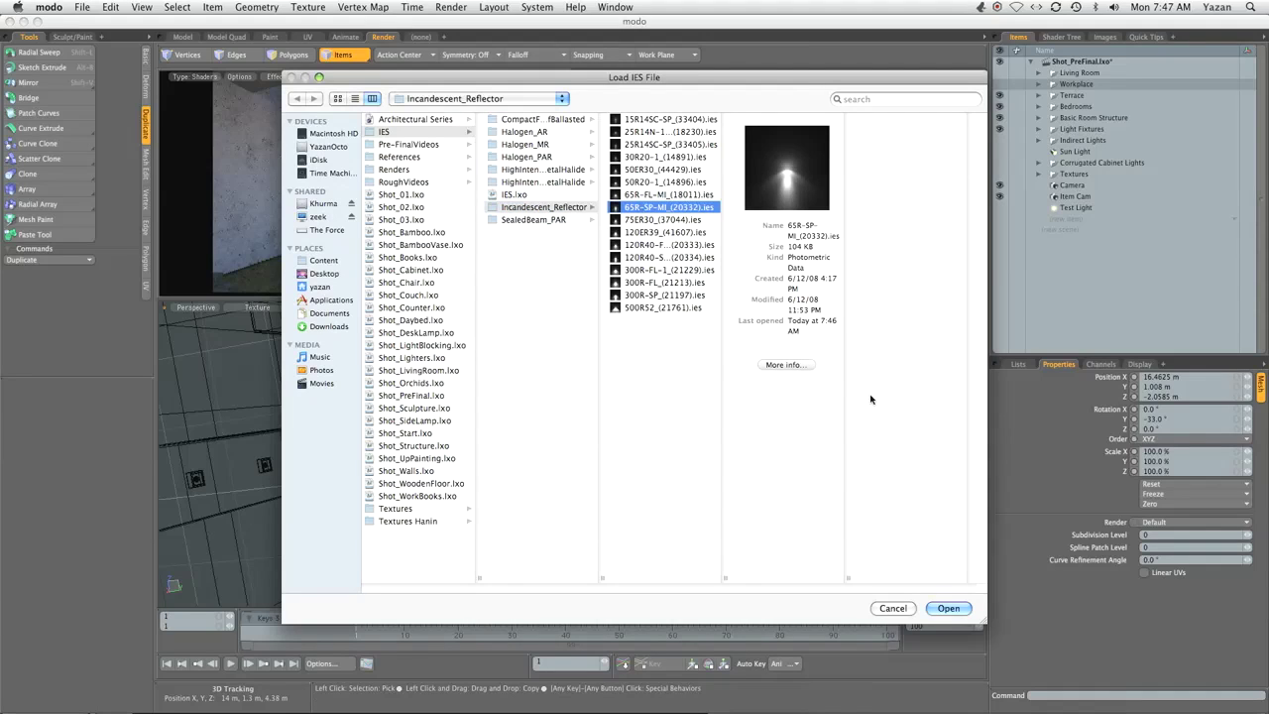
{"action": "left_click", "coordinate": [942, 608]}
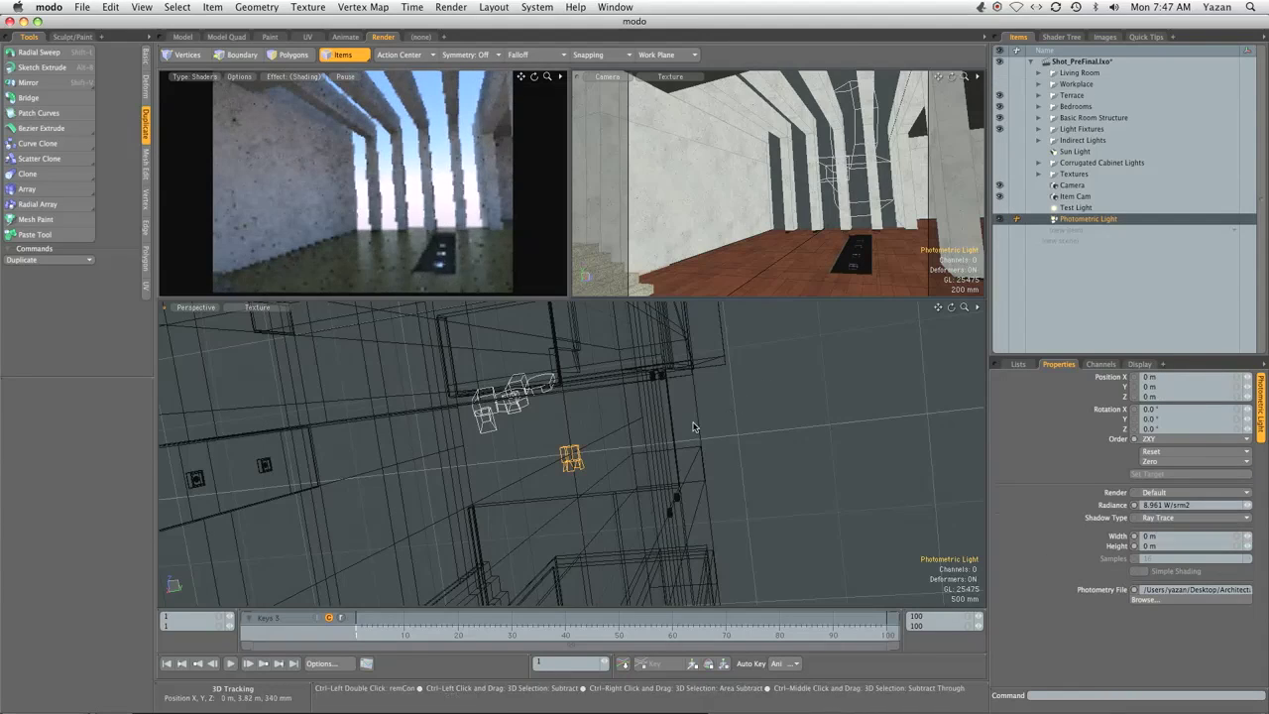
In the Top view, move the photometric light over the small square floor fixture at about X 17.73 m and Z -1.365 m
{"action": "key", "text": "ctrl+space"}
{"action": "left_click", "coordinate": [694, 391]}
{"action": "scroll", "coordinate": [716, 422], "scroll_direction": "down", "scroll_amount": 3}
{"action": "left_click_drag", "start_coordinate": [706, 441], "coordinate": [572, 447], "text": "alt"}
{"action": "key", "text": "w"}
{"action": "left_click_drag", "start_coordinate": [546, 521], "coordinate": [922, 492]}
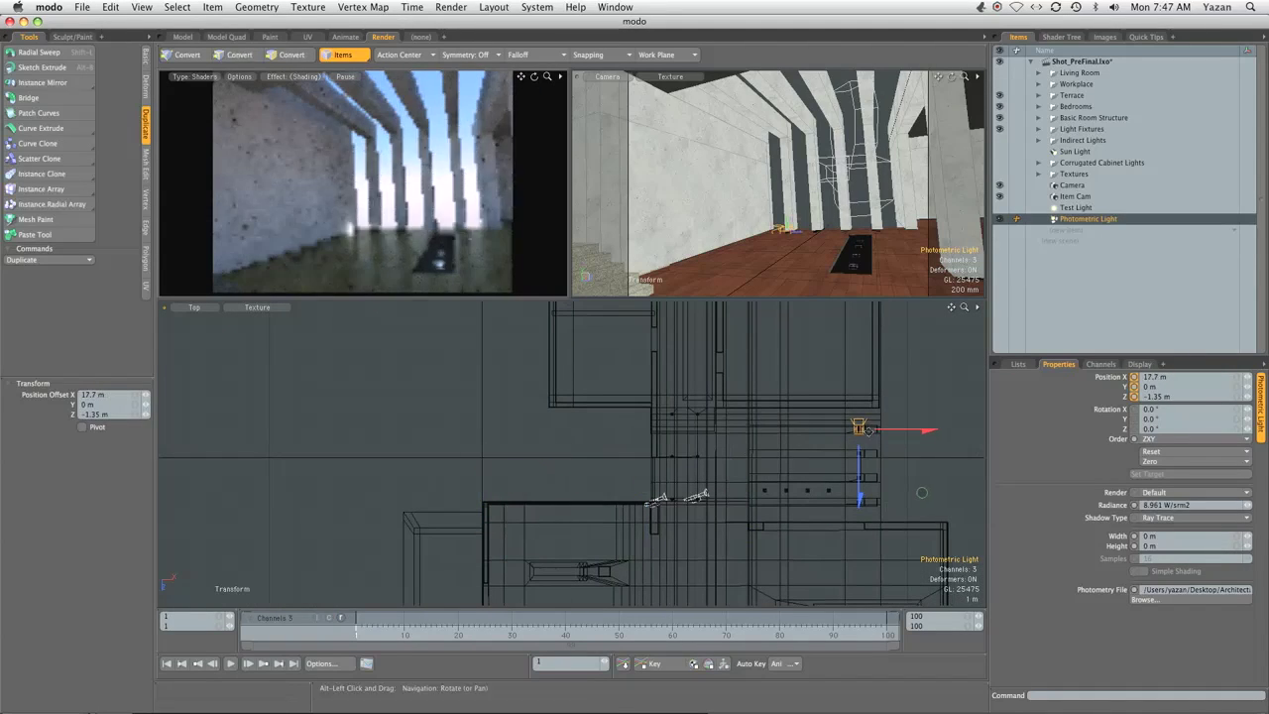
{"action": "left_click_drag", "start_coordinate": [862, 434], "coordinate": [823, 426], "text": "ctrl+alt"}
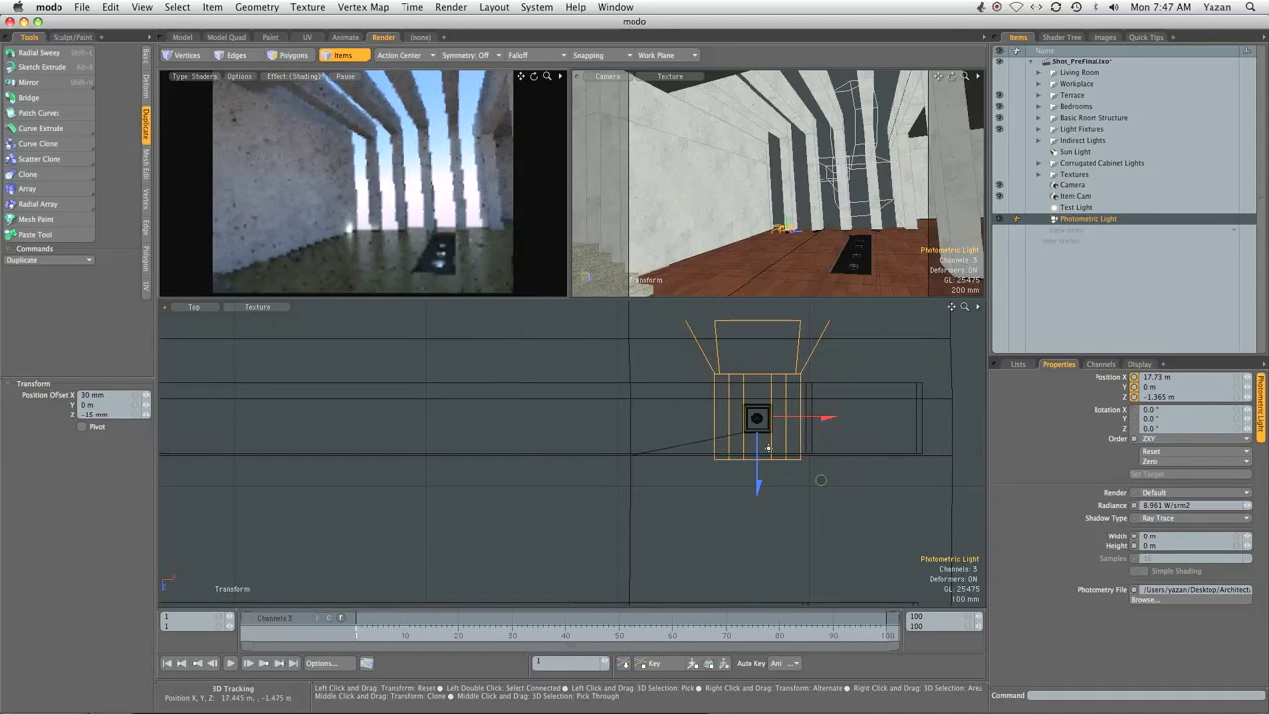
Set the photometric light's display size to 0.1 so its icon fits inside the fixture outline
{"action": "left_click", "coordinate": [1140, 364]}
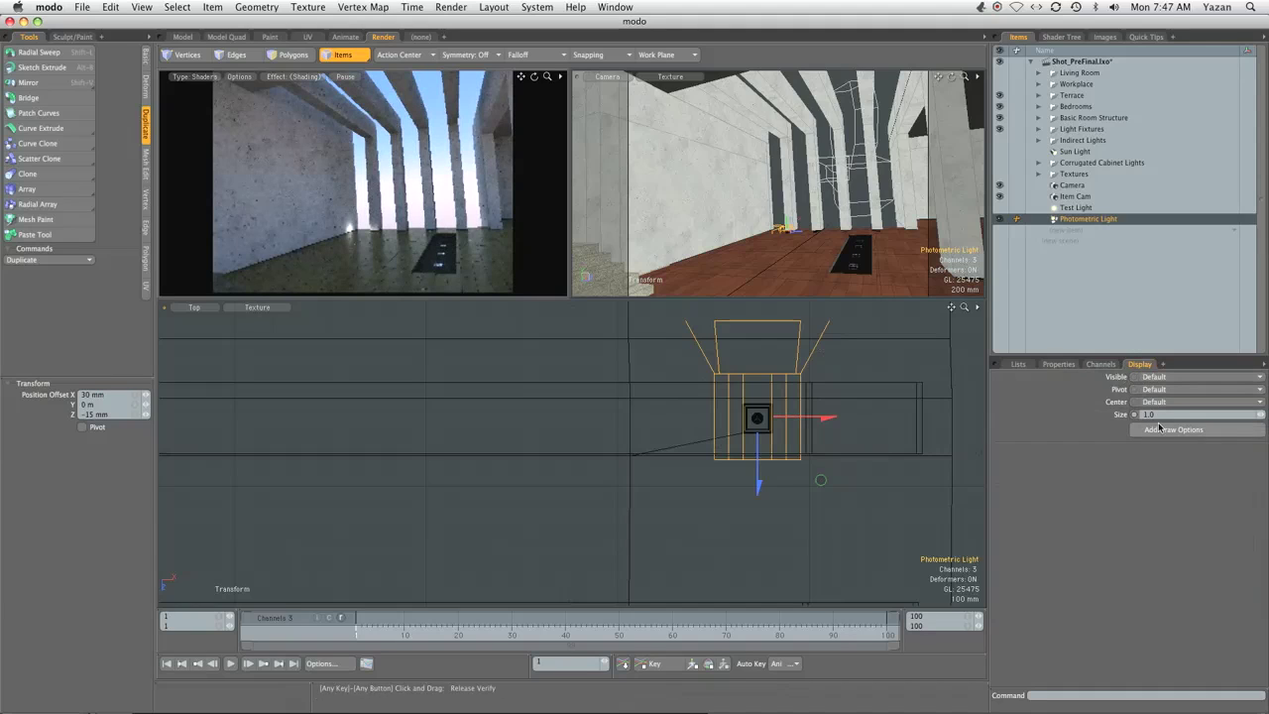
{"action": "left_click_drag", "start_coordinate": [1158, 418], "coordinate": [1126, 455]}
{"action": "key", "text": "Return"}
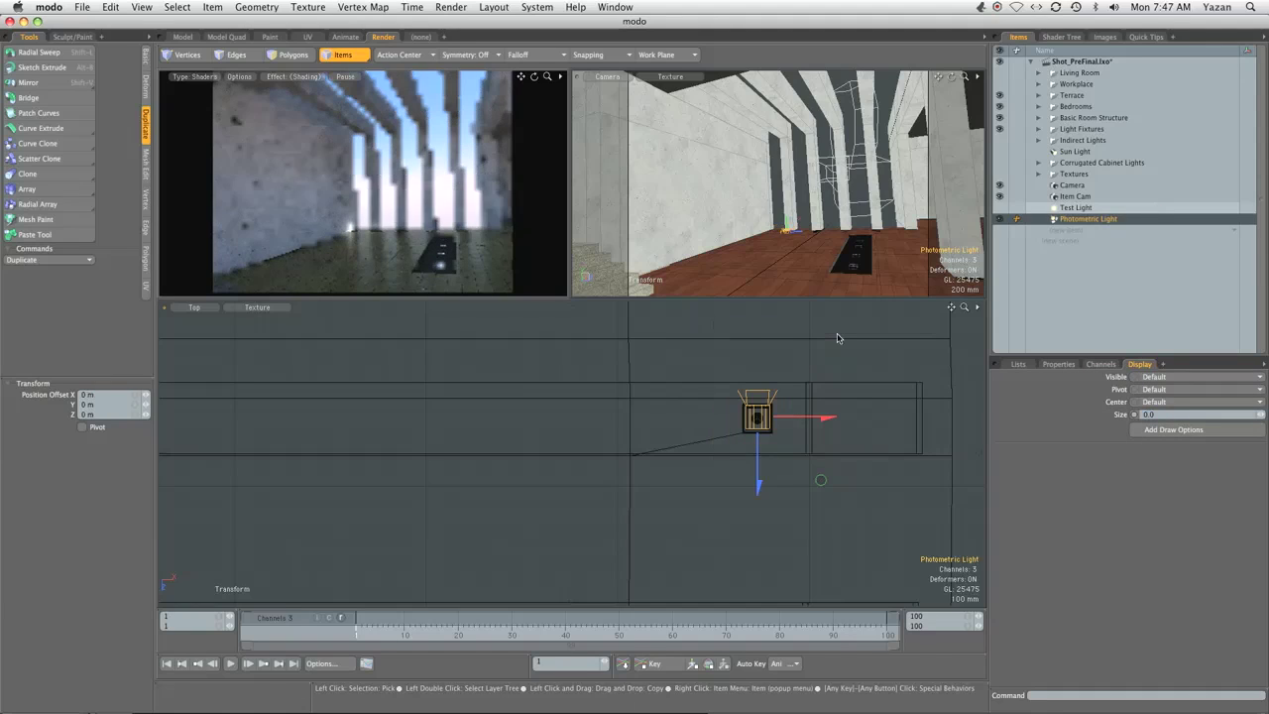
{"action": "left_click_drag", "start_coordinate": [799, 433], "coordinate": [823, 476], "text": "ctrl+alt"}
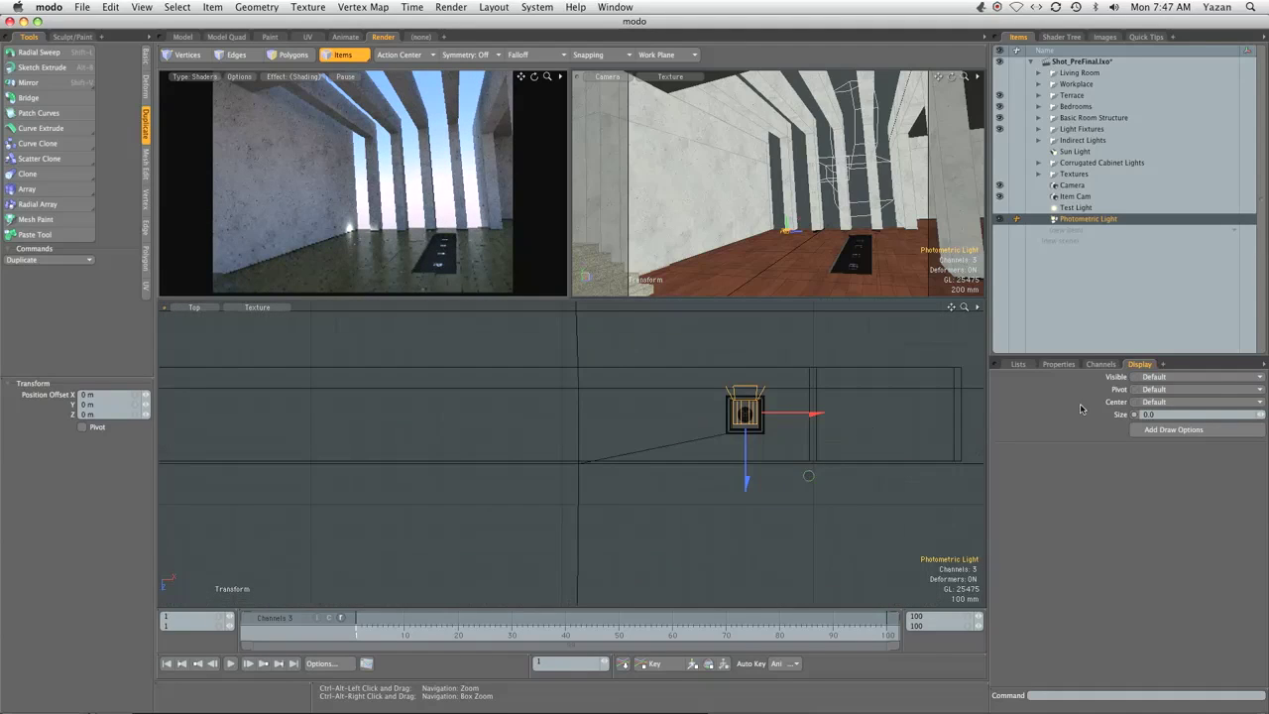
{"action": "left_click", "coordinate": [1160, 415]}
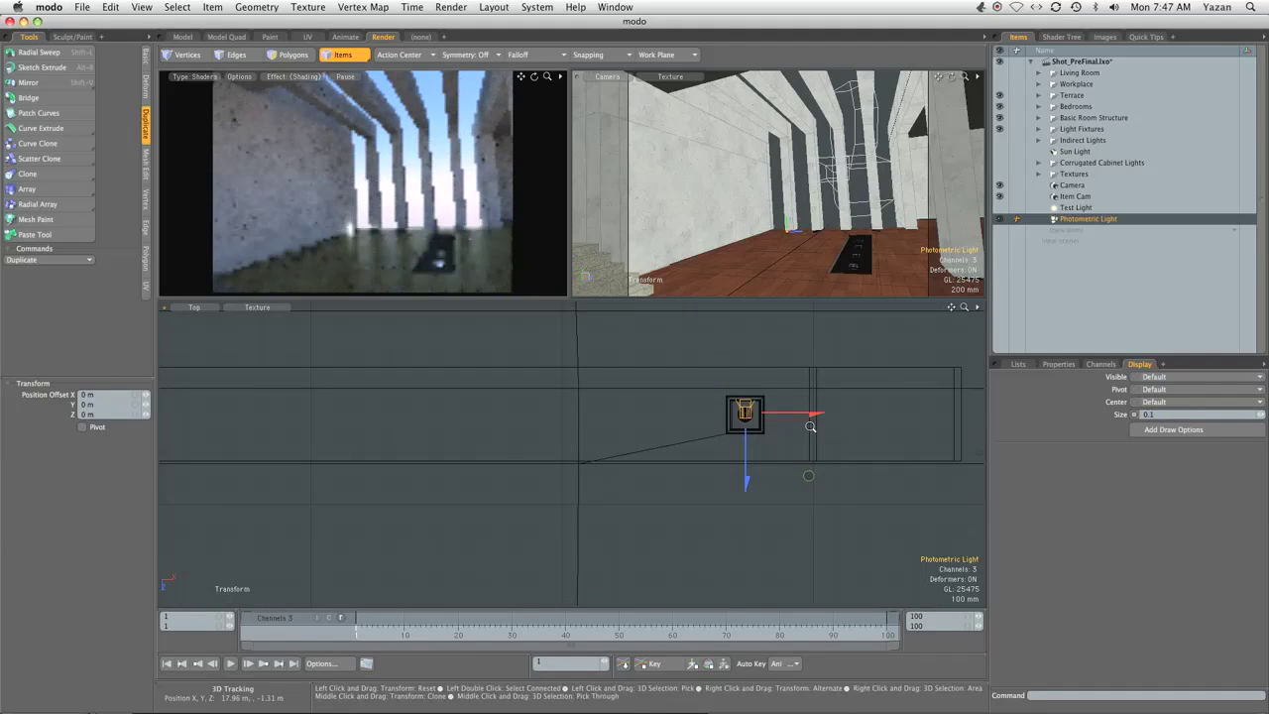
Fine-tune the photometric light's position in the Top view so it is centred over the fixture's round bulb
{"action": "left_click_drag", "start_coordinate": [734, 466], "coordinate": [811, 476], "text": "ctrl+alt"}
{"action": "left_click_drag", "start_coordinate": [678, 480], "coordinate": [672, 538], "text": "alt"}
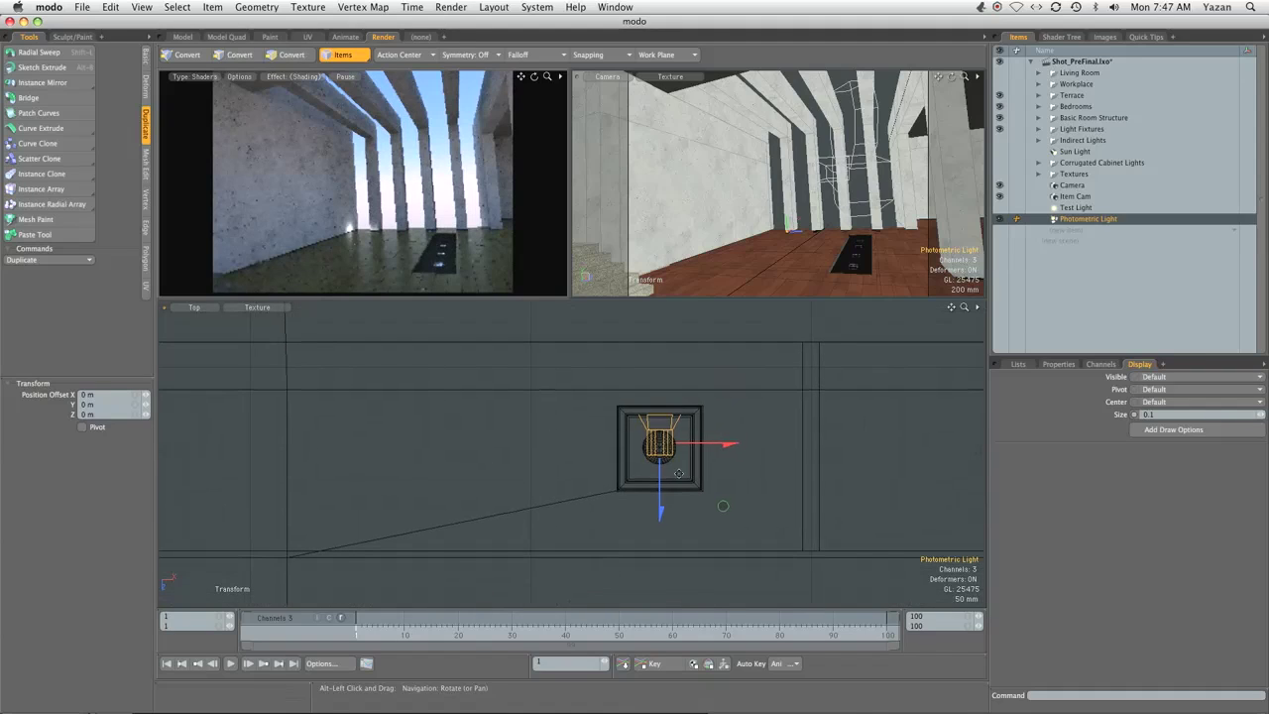
{"action": "left_click_drag", "start_coordinate": [690, 466], "coordinate": [763, 442]}
{"action": "left_click_drag", "start_coordinate": [751, 458], "coordinate": [746, 471]}
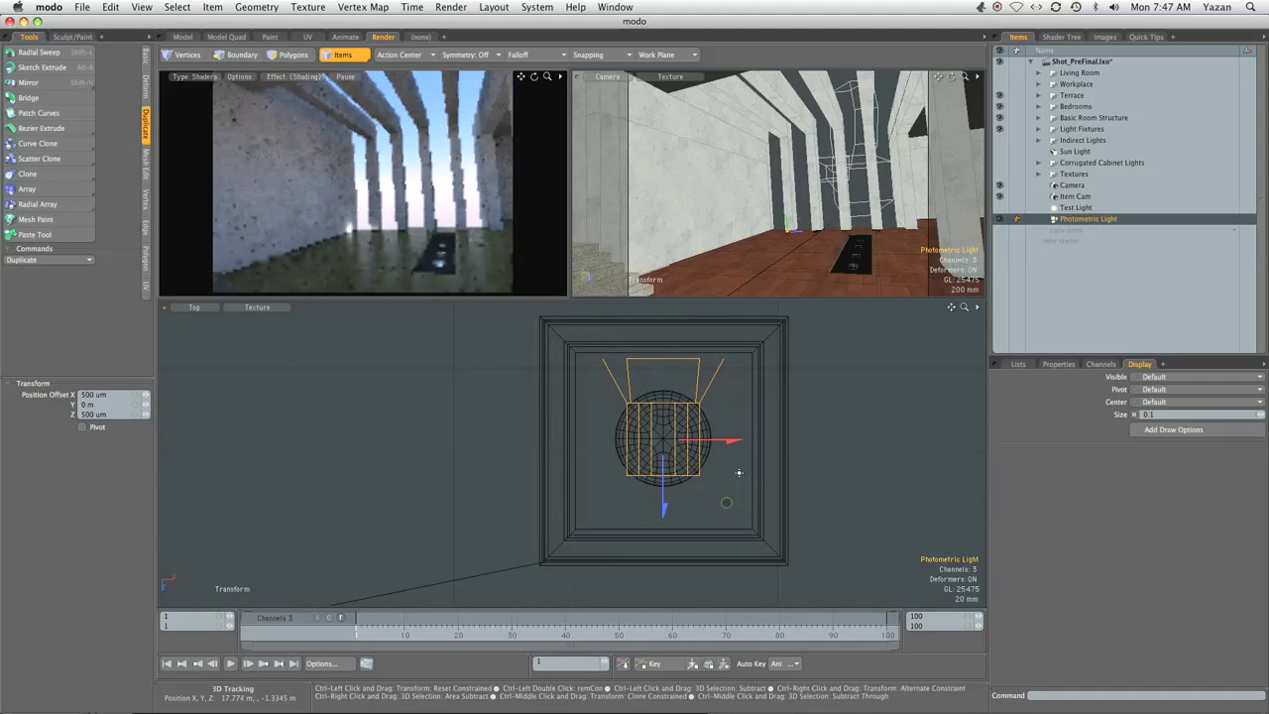
In the Right view, rotate the photometric light 90° about X so it points straight up
{"action": "key", "text": "ctrl+space"}
{"action": "left_click", "coordinate": [784, 472]}
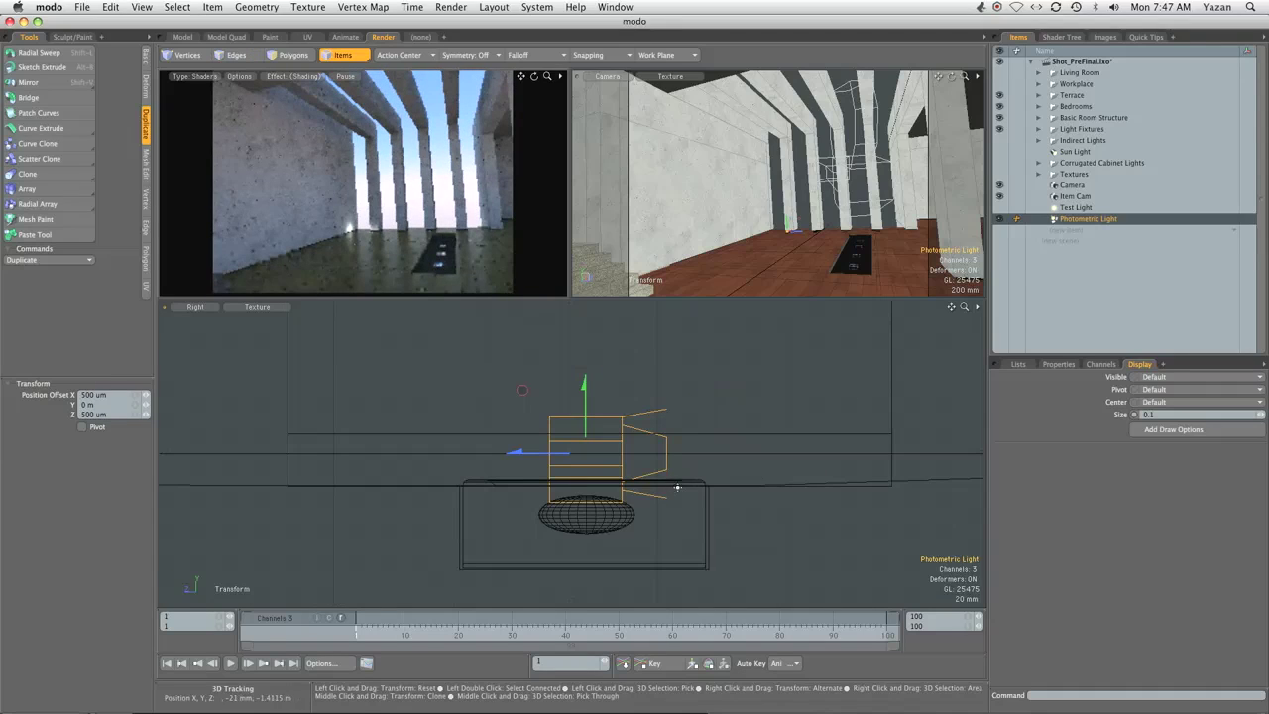
{"action": "key", "text": "e"}
{"action": "left_click_drag", "start_coordinate": [607, 381], "coordinate": [526, 418]}
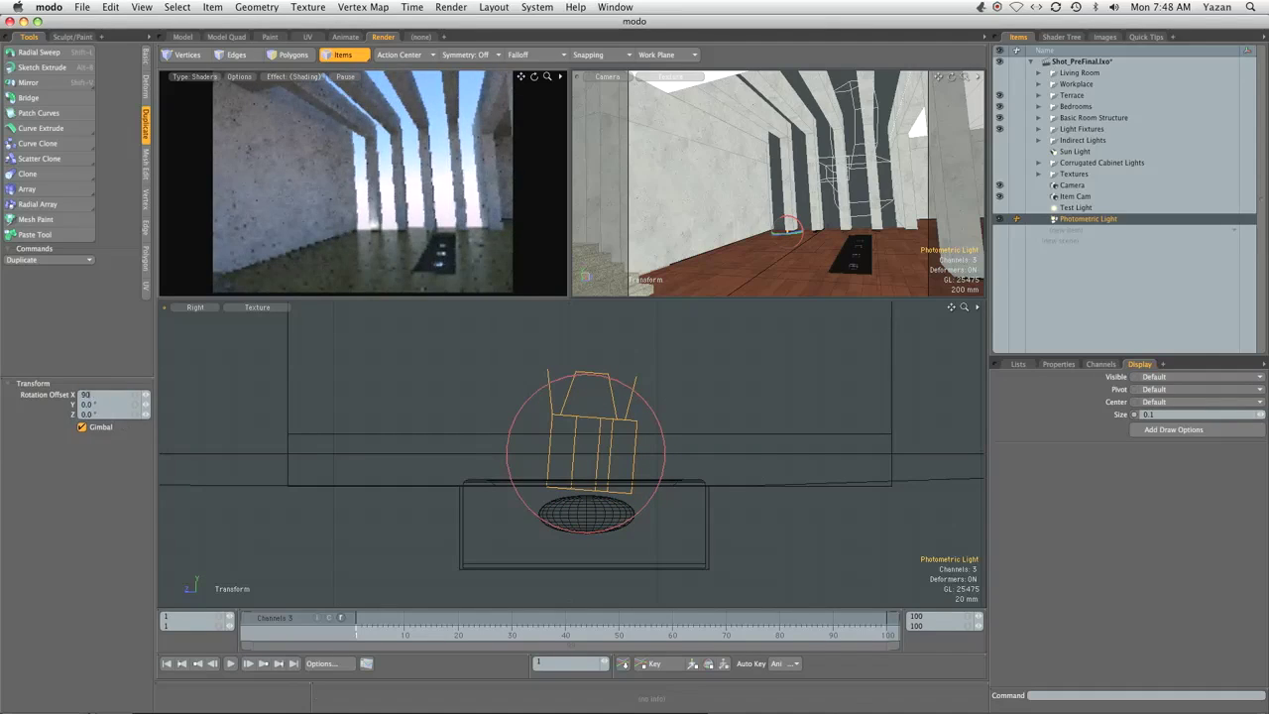
{"action": "key", "text": "Return"}
Lower the photometric light about 42.5 mm into the fixture housing, around the bulb
{"action": "key", "text": "w"}
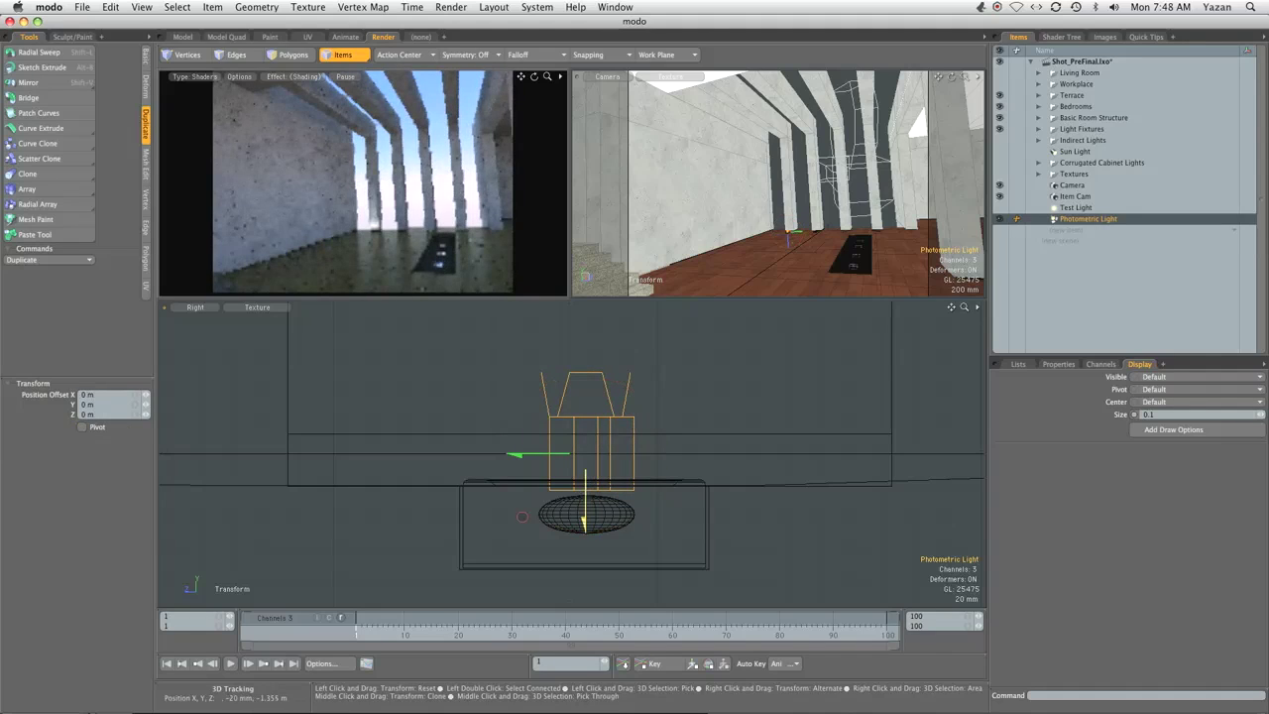
{"action": "left_click_drag", "start_coordinate": [585, 491], "coordinate": [562, 526]}
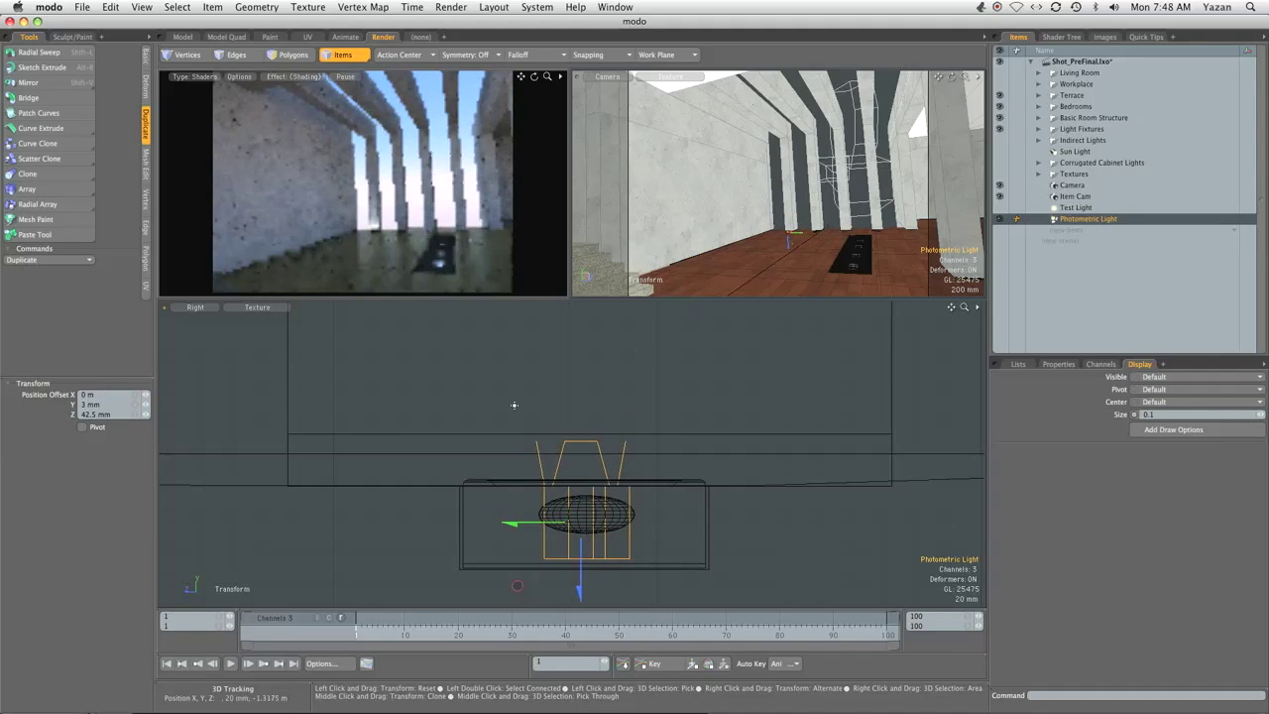
{"action": "key", "text": "q"}
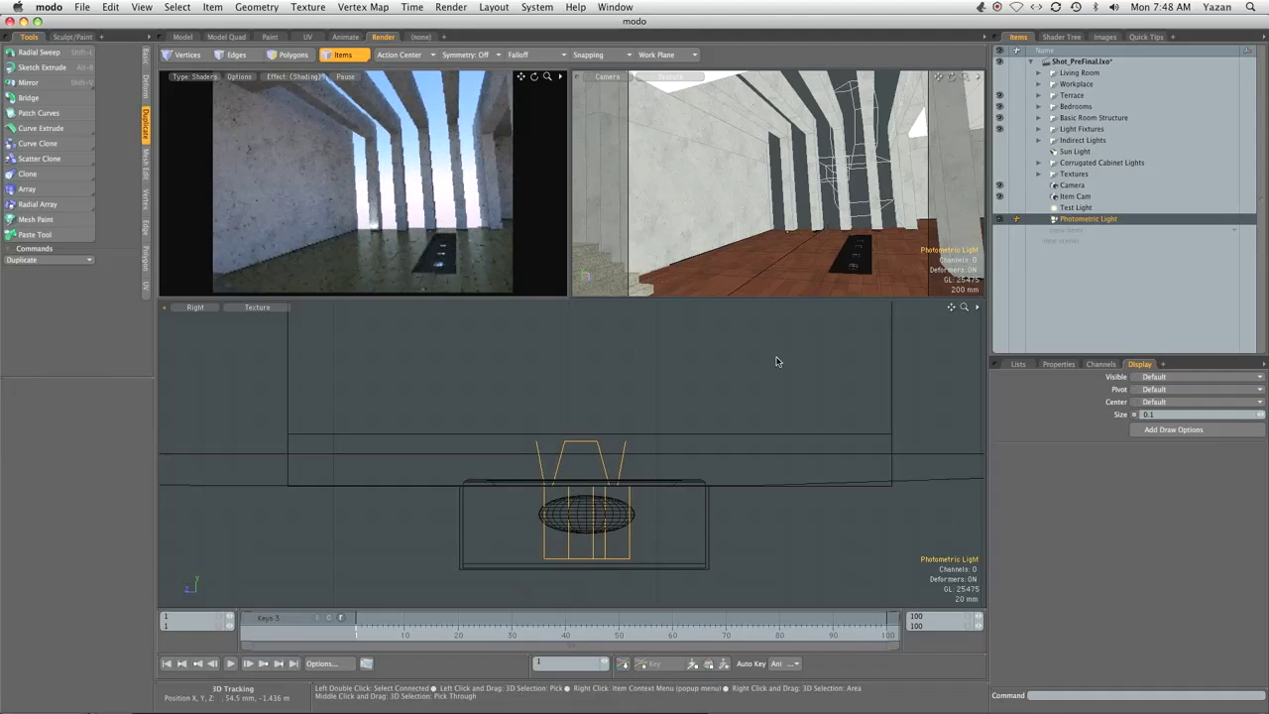
Create an instance of the photometric light and, in the Top view, move it about 1.12 m onto the second column fixture
{"action": "key", "text": "ctrl+space"}
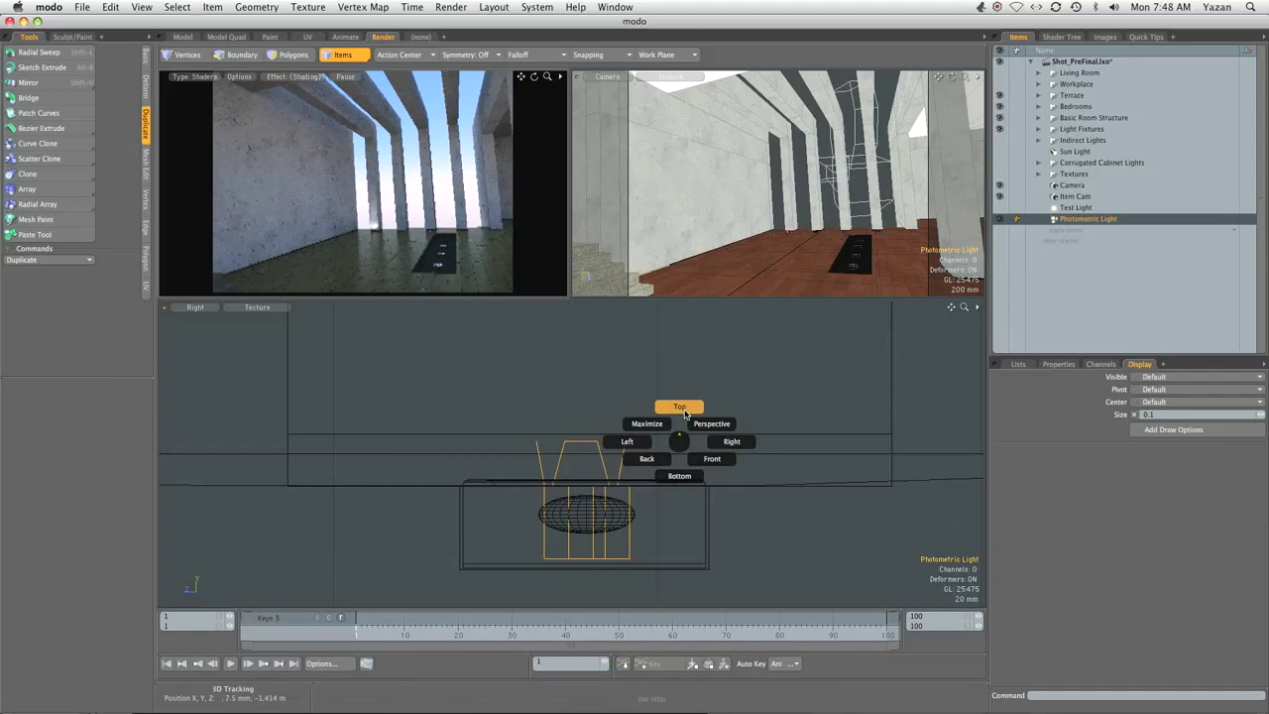
{"action": "left_click", "coordinate": [674, 405]}
{"action": "left_click_drag", "start_coordinate": [674, 404], "coordinate": [406, 481], "text": "ctrl+alt"}
{"action": "left_click_drag", "start_coordinate": [684, 516], "coordinate": [765, 419], "text": "alt+shift"}
{"action": "left_click_drag", "start_coordinate": [766, 419], "coordinate": [682, 402], "text": "ctrl+alt"}
{"action": "left_click", "coordinate": [1122, 230]}
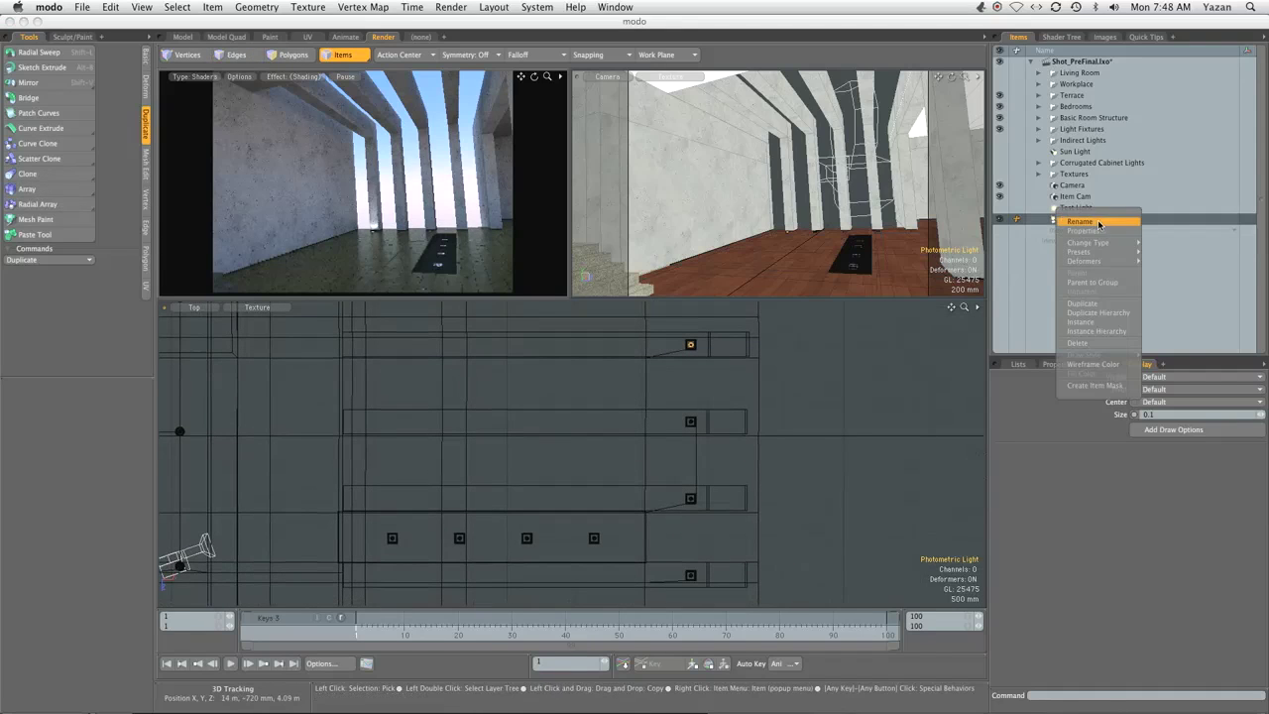
{"action": "left_click", "coordinate": [1093, 322]}
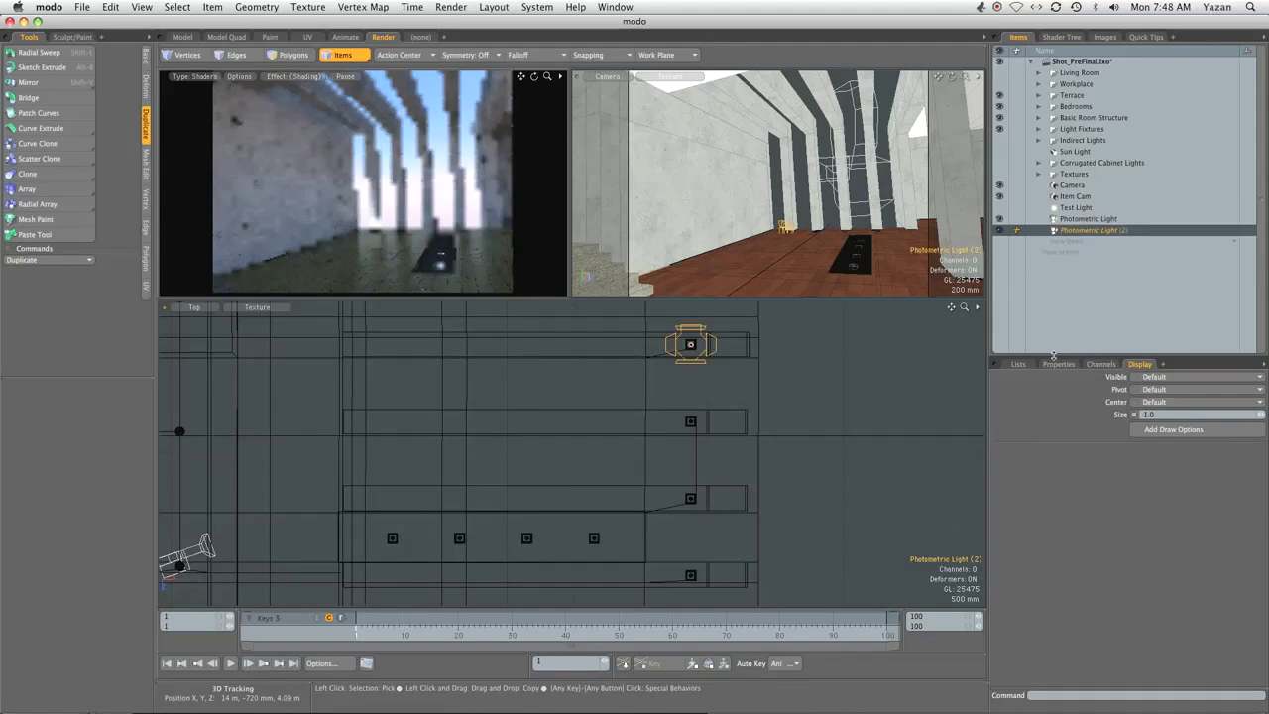
{"action": "left_click_drag", "start_coordinate": [692, 413], "coordinate": [692, 489]}
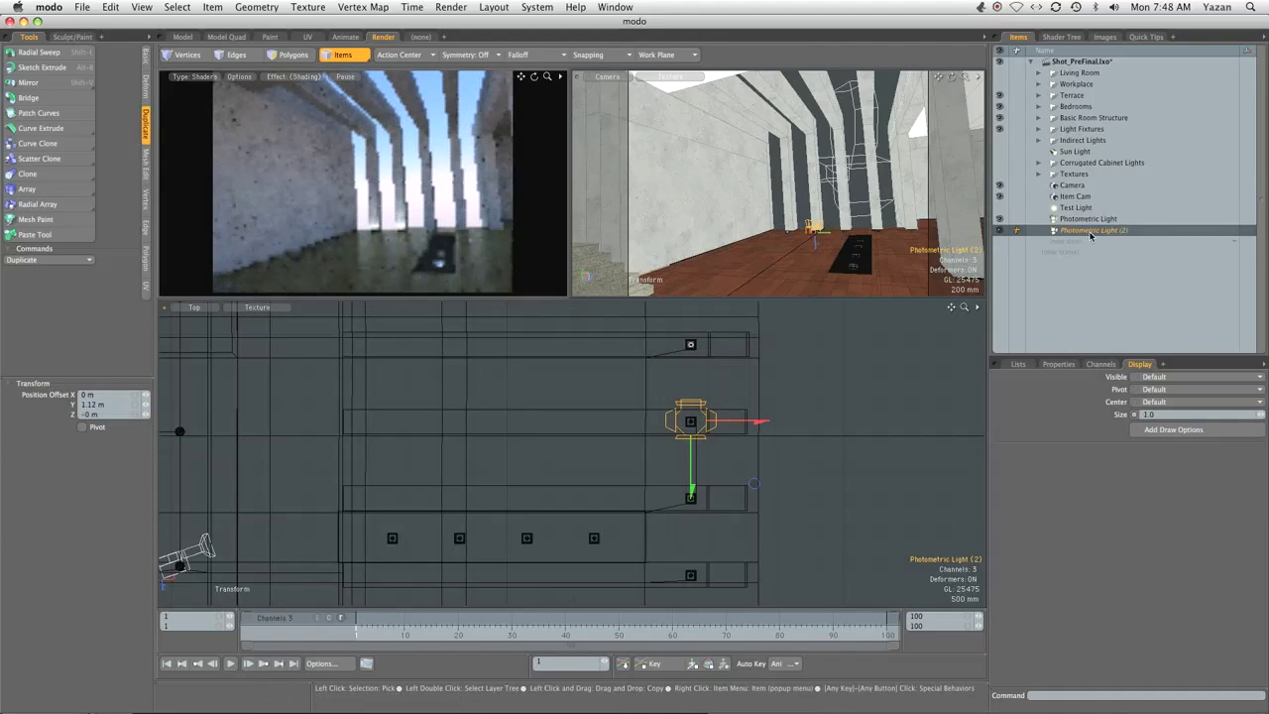
Instance the light twice more, offsetting the copies about 1.13 m and 1.21 m in turn onto the third and fourth column fixtures
{"action": "right_click", "coordinate": [1053, 230]}
{"action": "left_click", "coordinate": [1077, 315]}
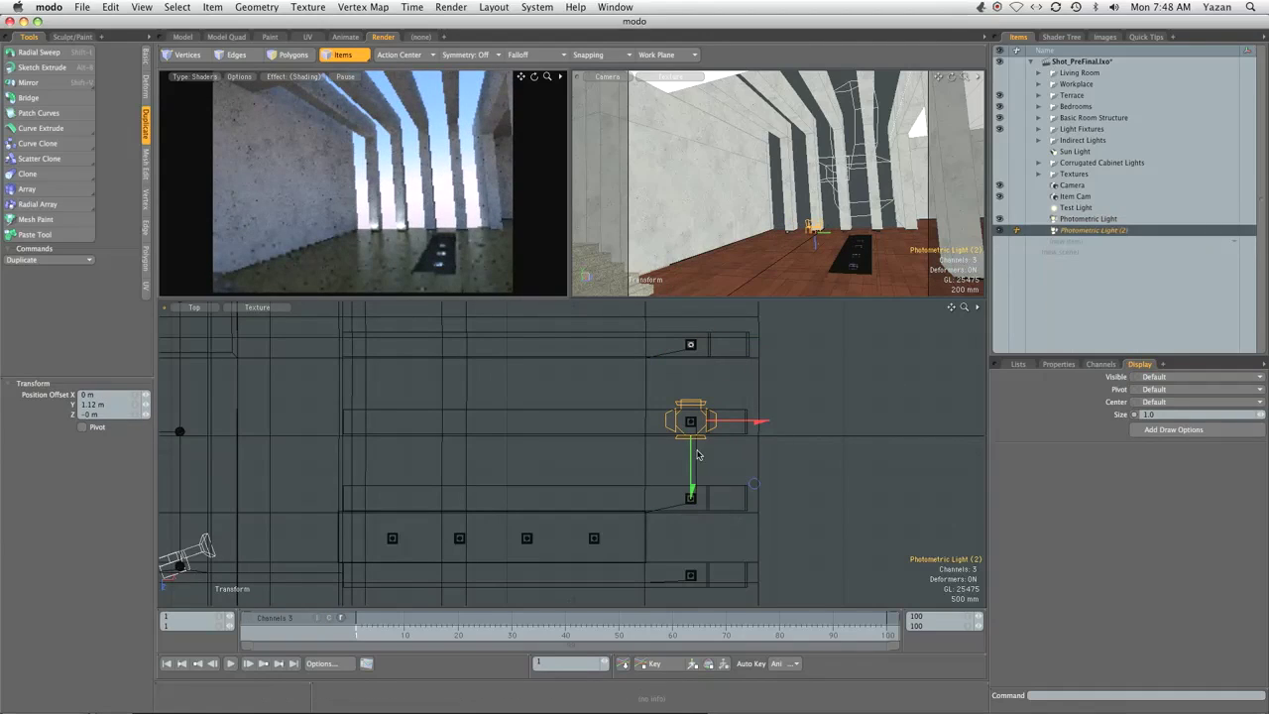
{"action": "left_click_drag", "start_coordinate": [691, 504], "coordinate": [691, 567]}
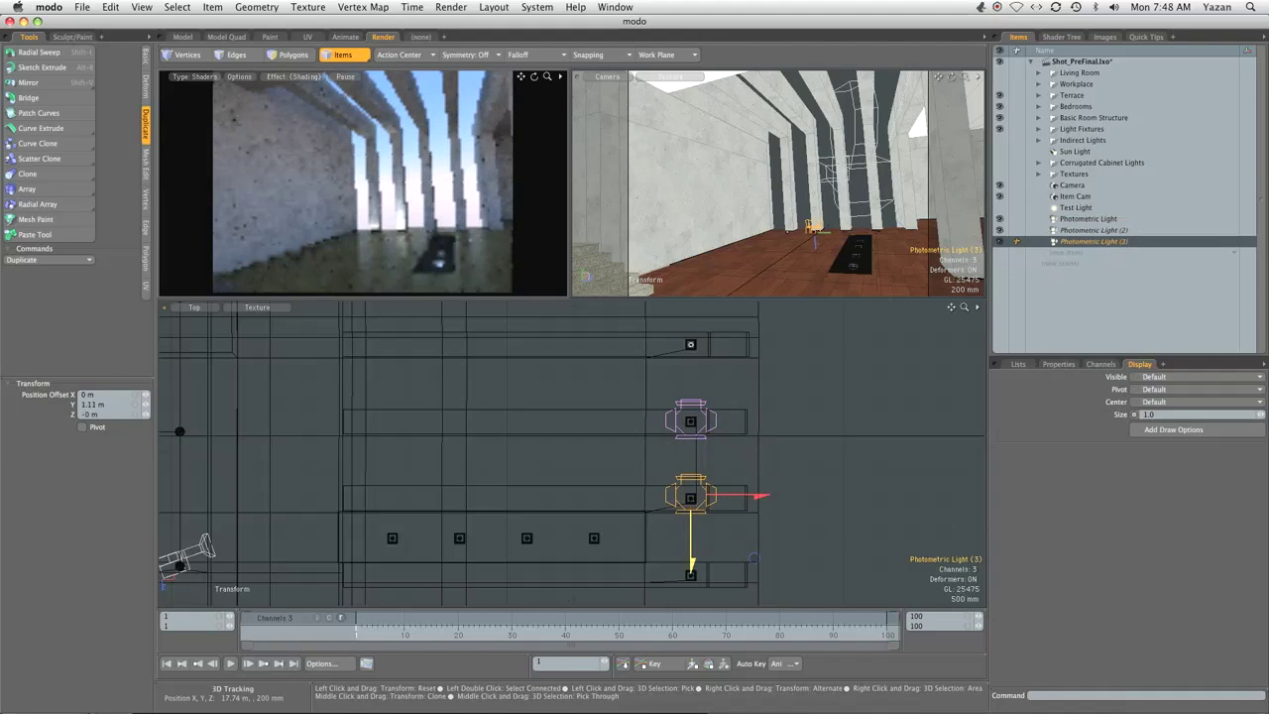
{"action": "right_click", "coordinate": [1055, 241]}
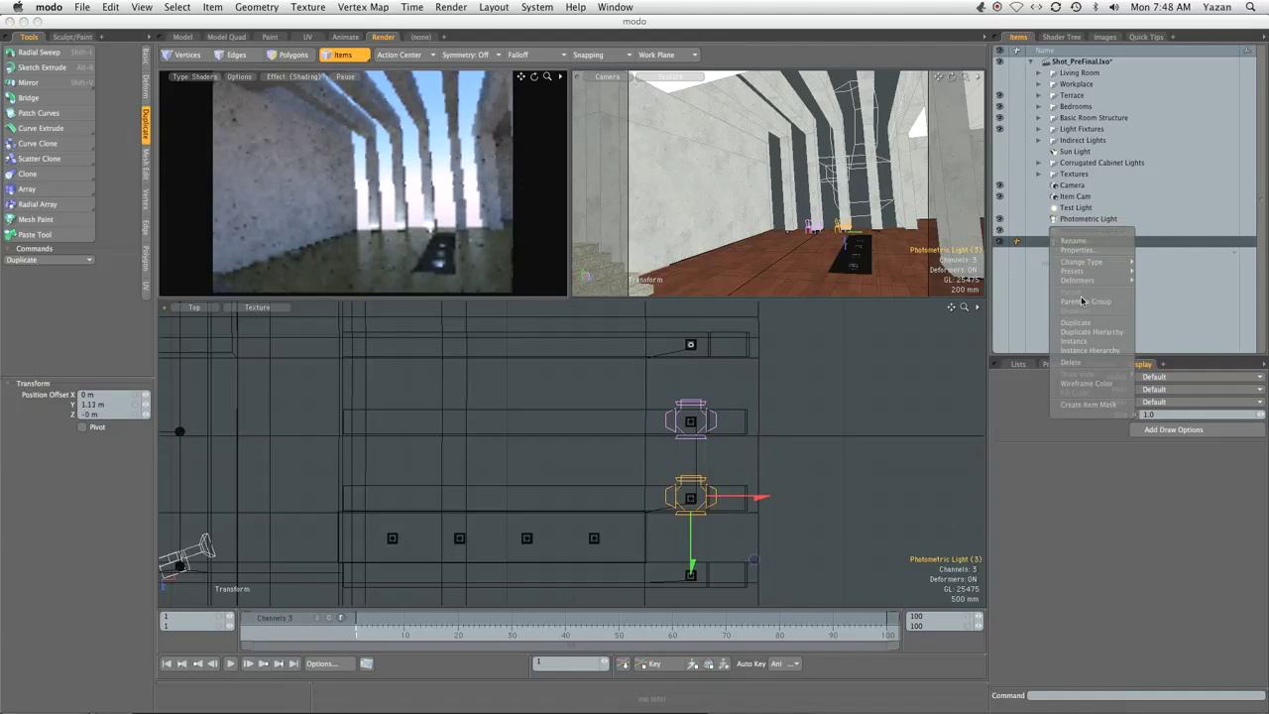
{"action": "left_click", "coordinate": [1076, 322]}
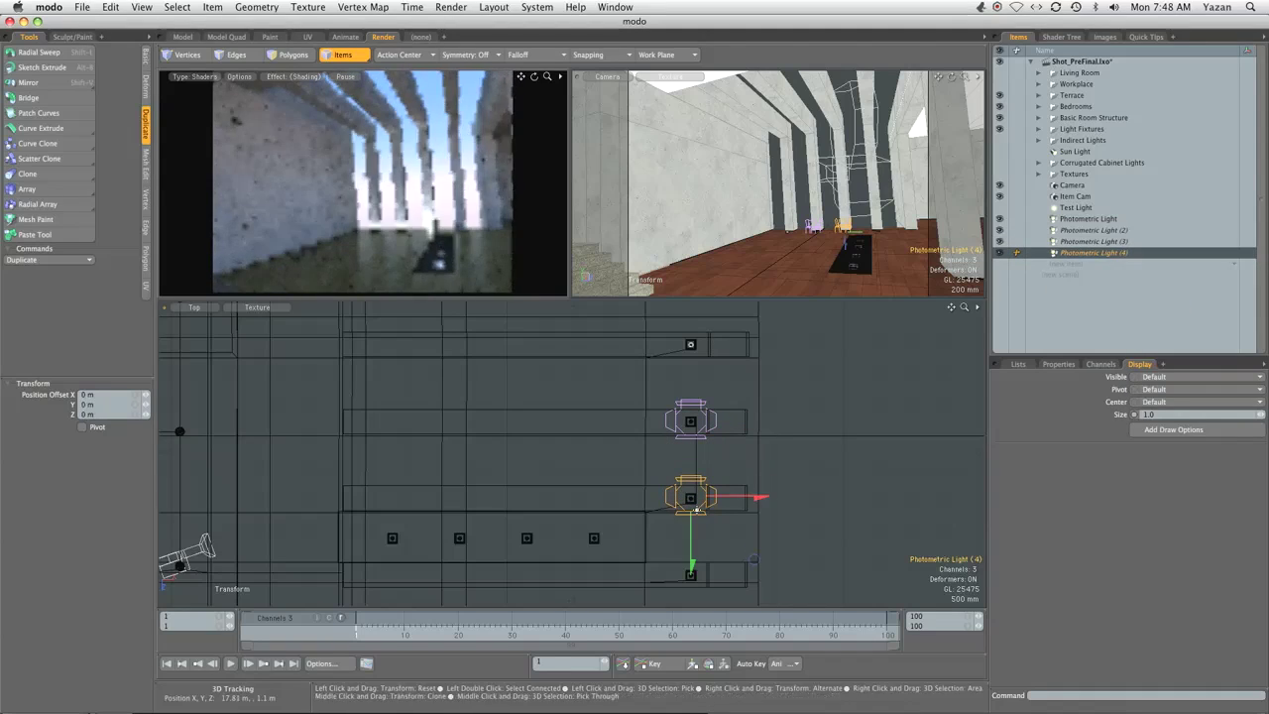
{"action": "left_click_drag", "start_coordinate": [691, 567], "coordinate": [691, 646]}
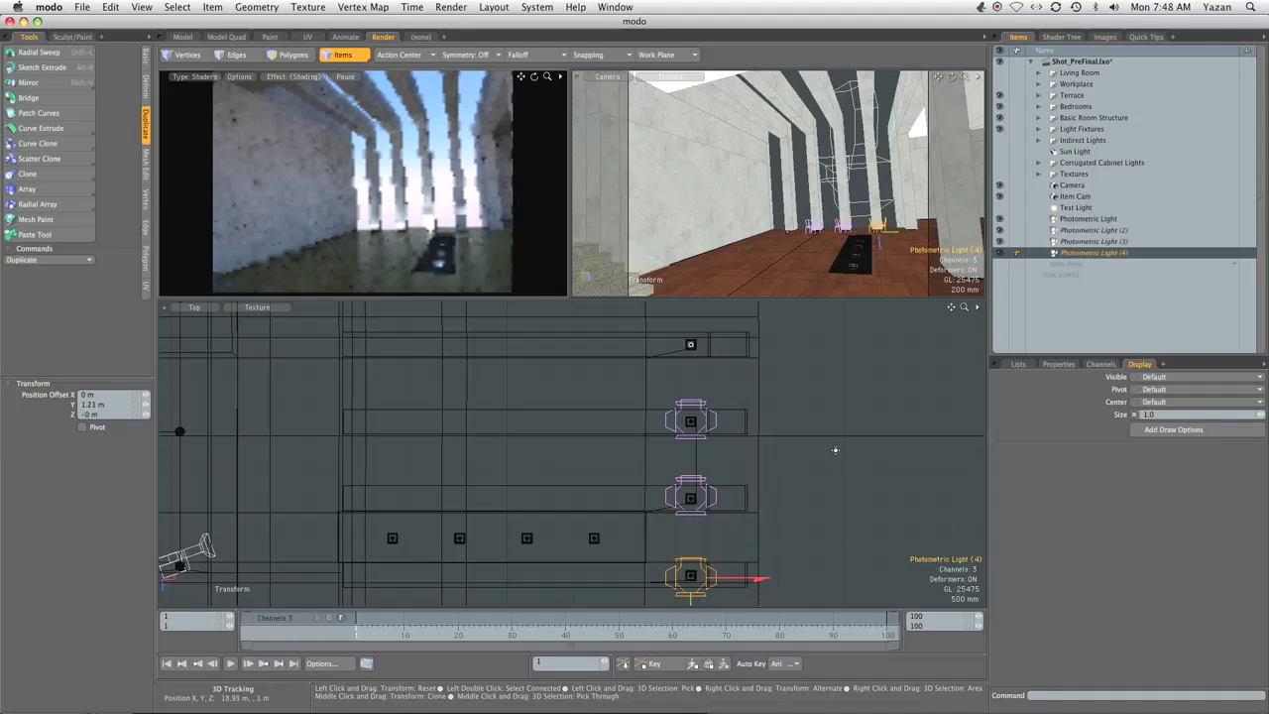
Set the display size of the three instanced photometric lights to 0.1
{"action": "left_click", "coordinate": [1116, 231], "text": "shift"}
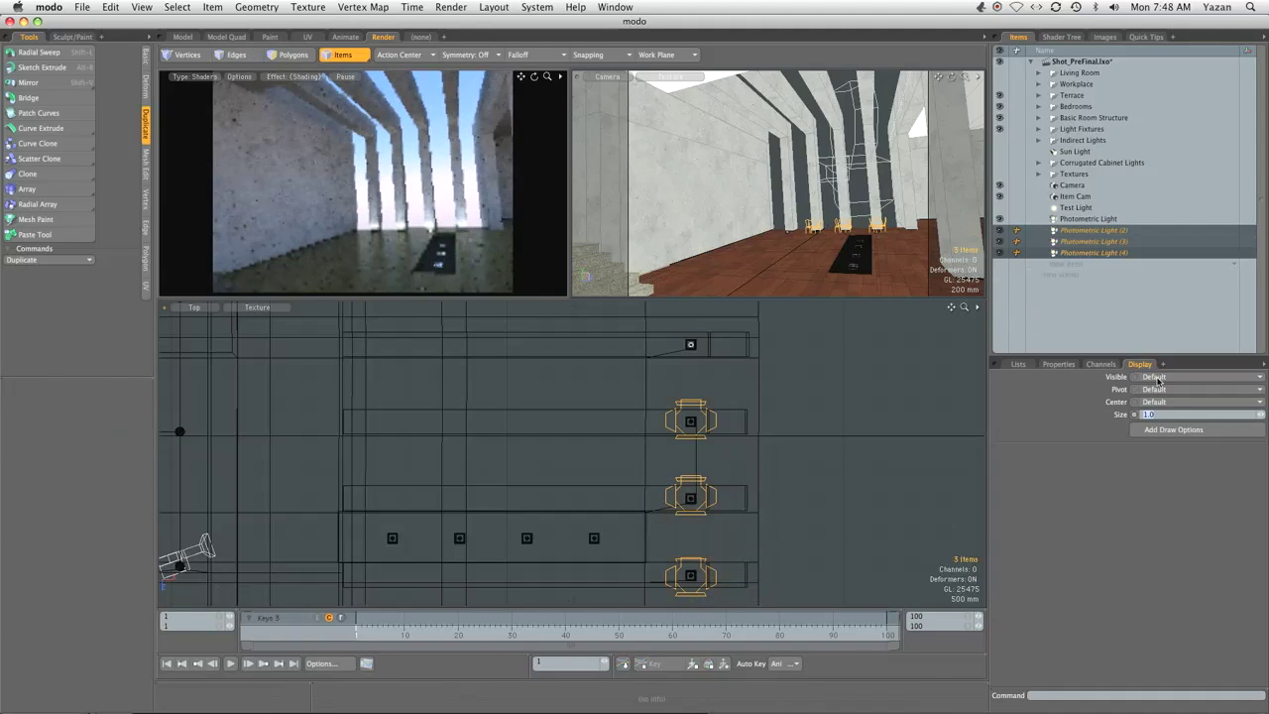
{"action": "key", "text": "Return"}
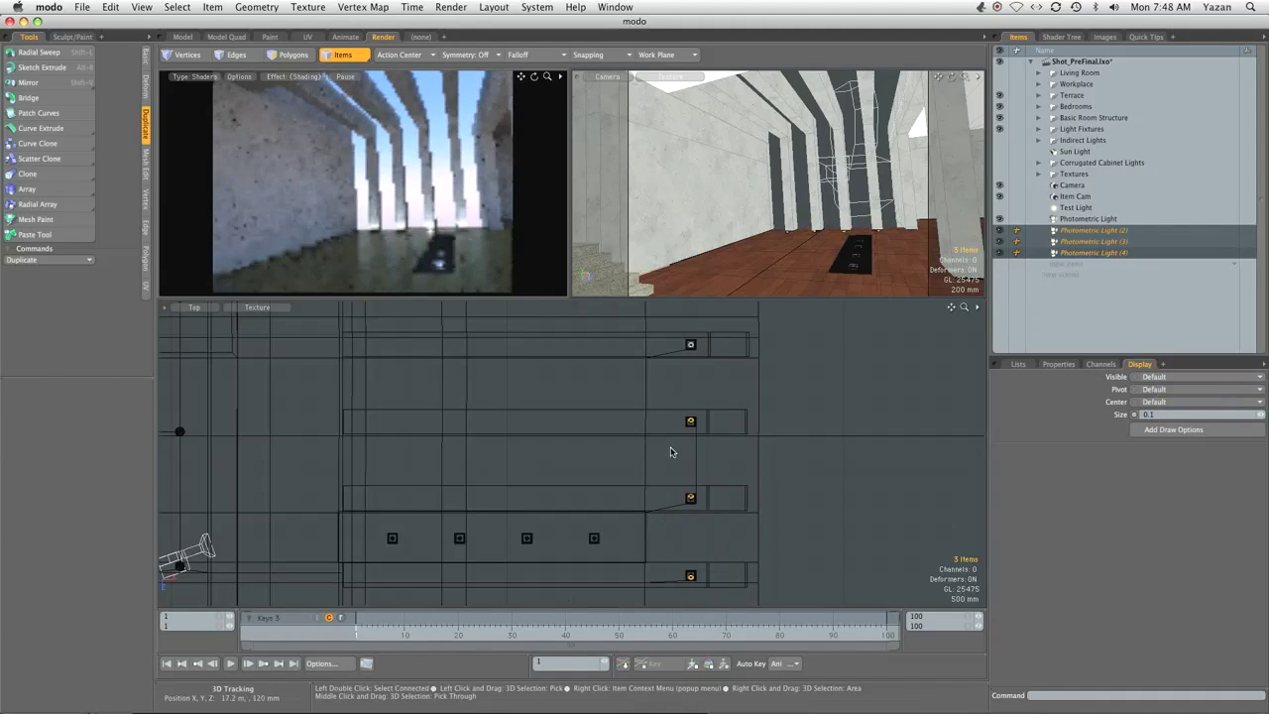
{"action": "left_click", "coordinate": [799, 417]}
Shift Photometric Light (2) about 20 mm in the Top view to centre it over the second fixture's bulb
{"action": "left_click_drag", "start_coordinate": [799, 417], "coordinate": [813, 404], "text": "ctrl+alt"}
{"action": "left_click_drag", "start_coordinate": [465, 459], "coordinate": [694, 421], "text": "alt"}
{"action": "left_click", "coordinate": [561, 436]}
{"action": "key", "text": "w"}
{"action": "left_click_drag", "start_coordinate": [629, 479], "coordinate": [629, 492]}
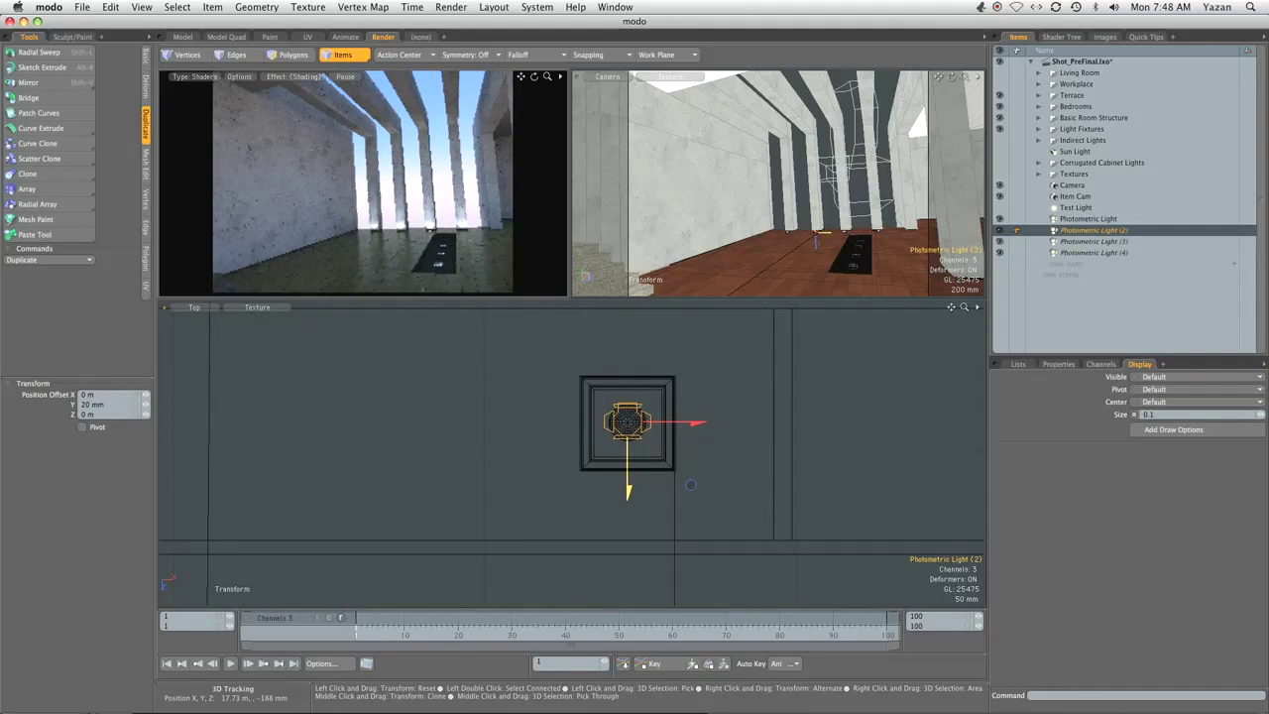
Move Photometric Light (3) about 37 mm in the Top view to centre it over the third fixture's bulb
{"action": "left_click_drag", "start_coordinate": [700, 462], "coordinate": [557, 489], "text": "ctrl+alt"}
{"action": "left_click_drag", "start_coordinate": [679, 585], "coordinate": [649, 361], "text": "alt"}
{"action": "key", "text": "q"}
{"action": "left_click", "coordinate": [650, 439]}
{"action": "key", "text": "w"}
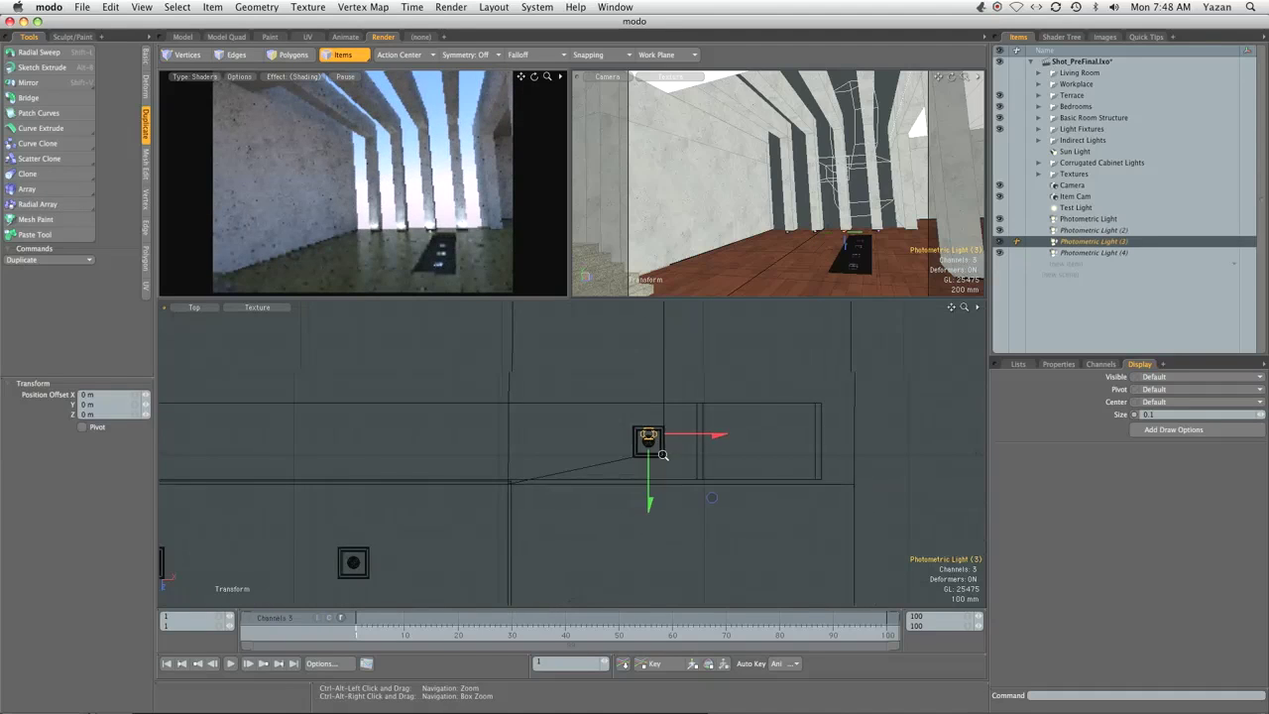
{"action": "left_click_drag", "start_coordinate": [650, 439], "coordinate": [624, 463], "text": "ctrl+alt"}
{"action": "left_click_drag", "start_coordinate": [630, 476], "coordinate": [656, 352], "text": "alt"}
Move Photometric Light (4) about -30 mm in the Top view to centre it over the fourth fixture's bulb
{"action": "left_click_drag", "start_coordinate": [672, 585], "coordinate": [678, 377], "text": "alt"}
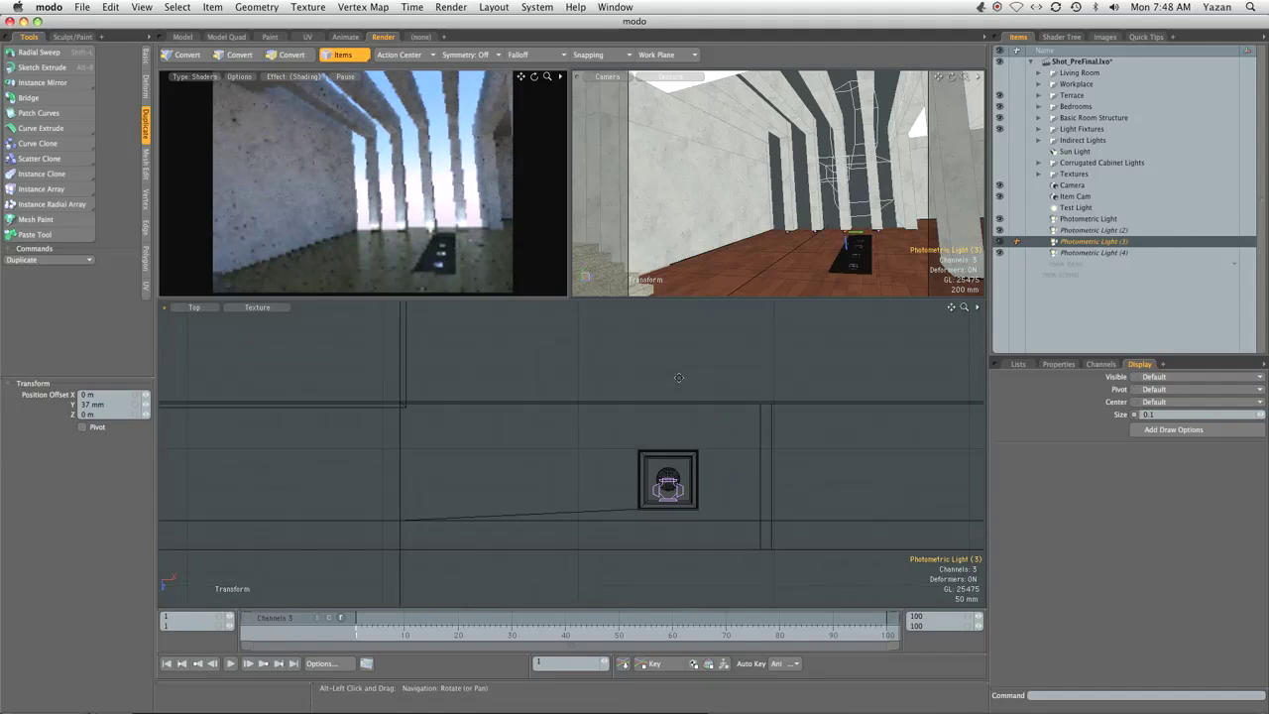
{"action": "key", "text": "q"}
{"action": "left_click", "coordinate": [678, 503]}
{"action": "key", "text": "w"}
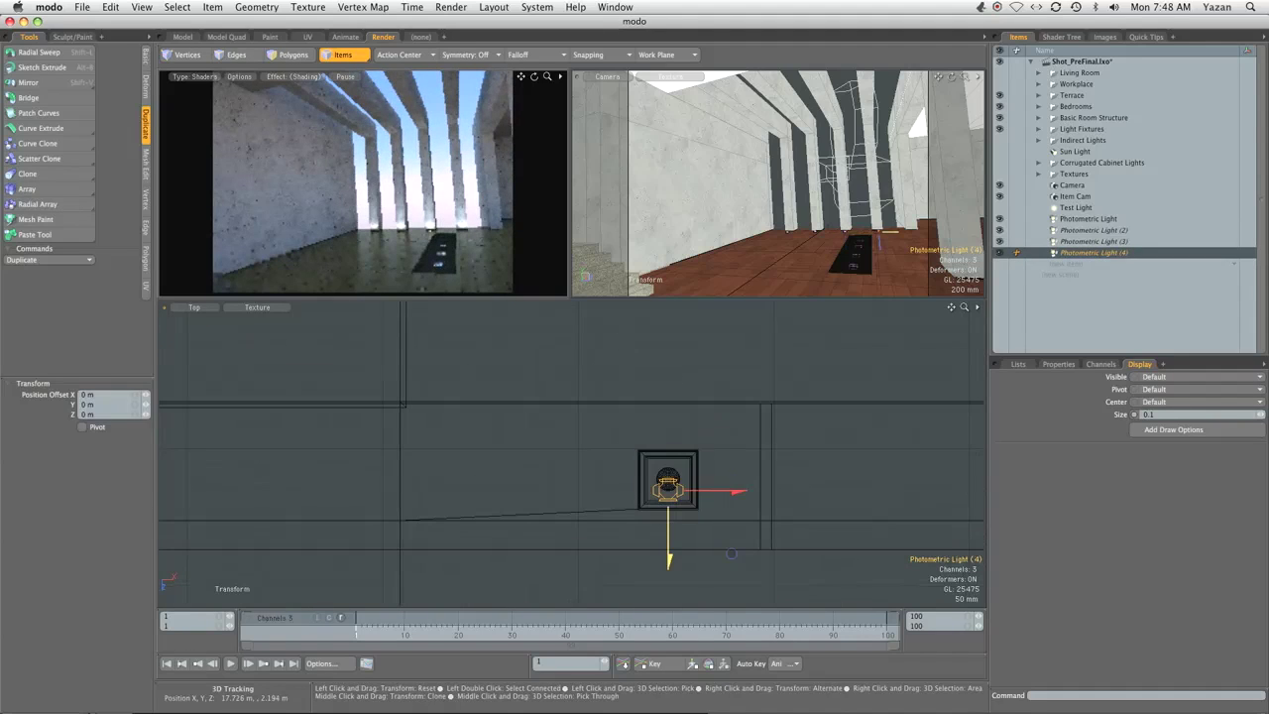
{"action": "left_click_drag", "start_coordinate": [731, 553], "coordinate": [731, 542]}
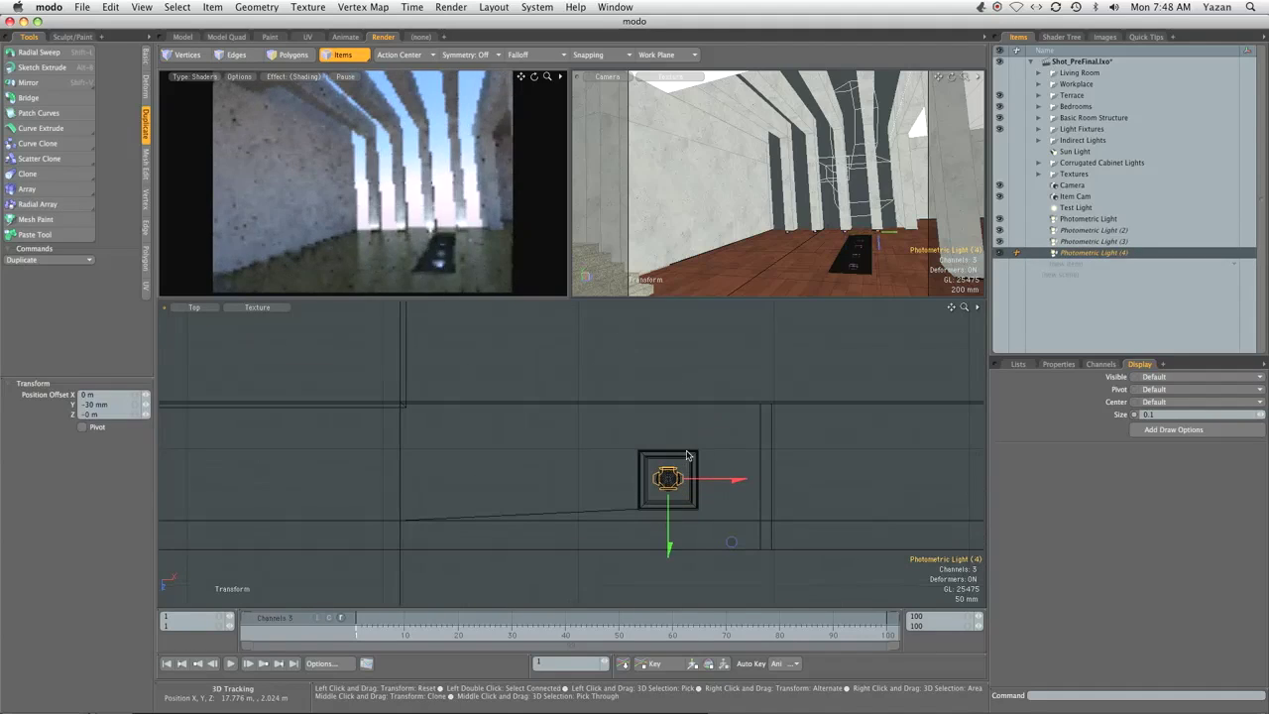
{"action": "key", "text": "q"}
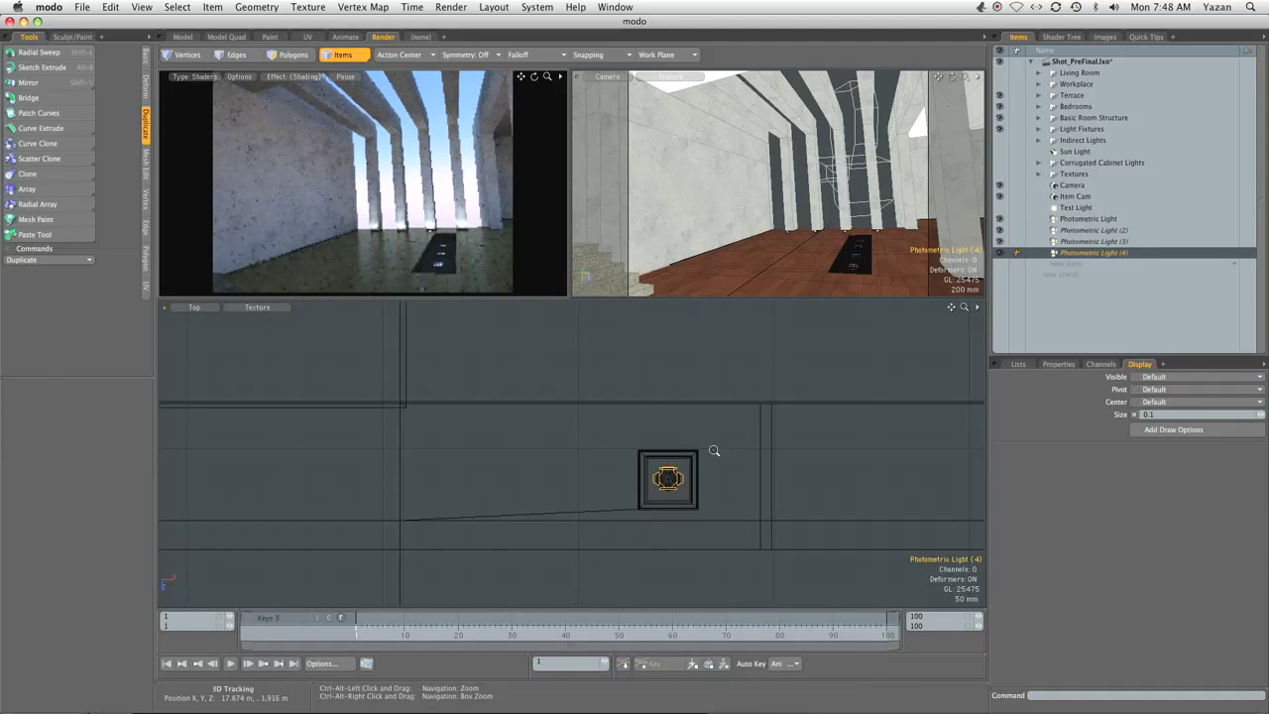
{"action": "left_click_drag", "start_coordinate": [738, 450], "coordinate": [694, 403], "text": "ctrl+alt"}
{"action": "left_click_drag", "start_coordinate": [694, 402], "coordinate": [718, 467], "text": "alt"}
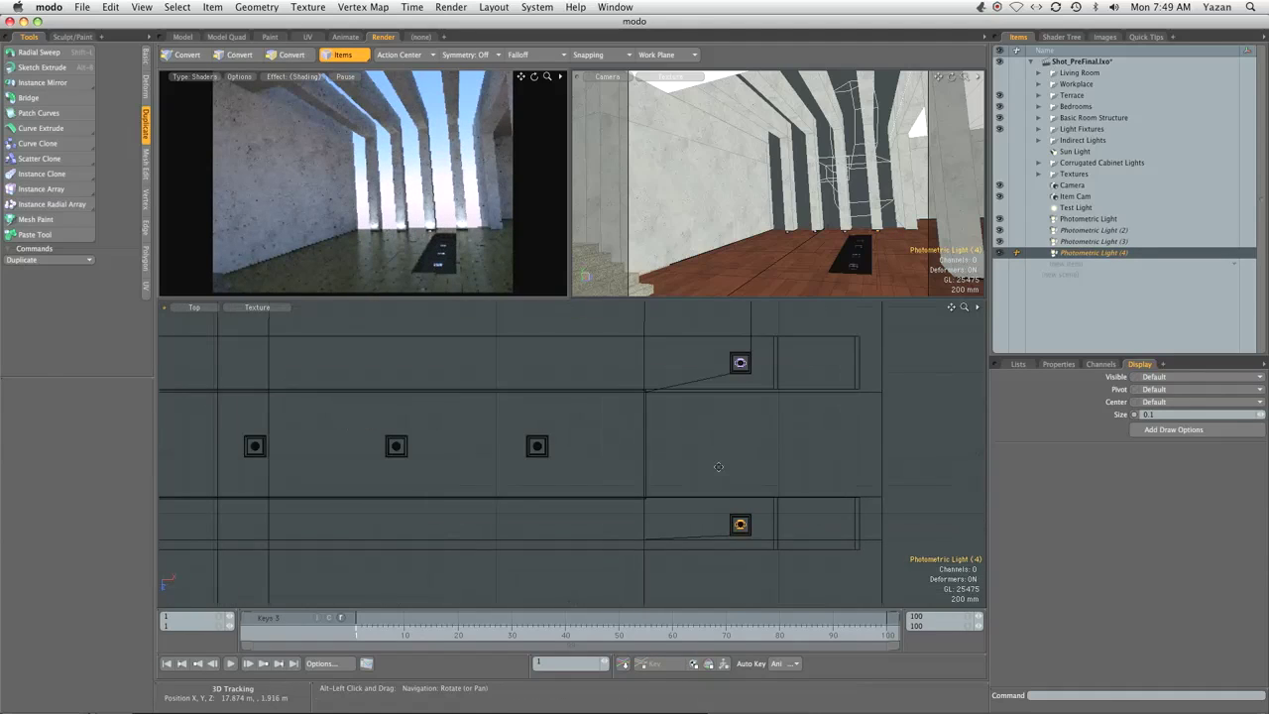
{"action": "right_click", "coordinate": [1097, 252]}
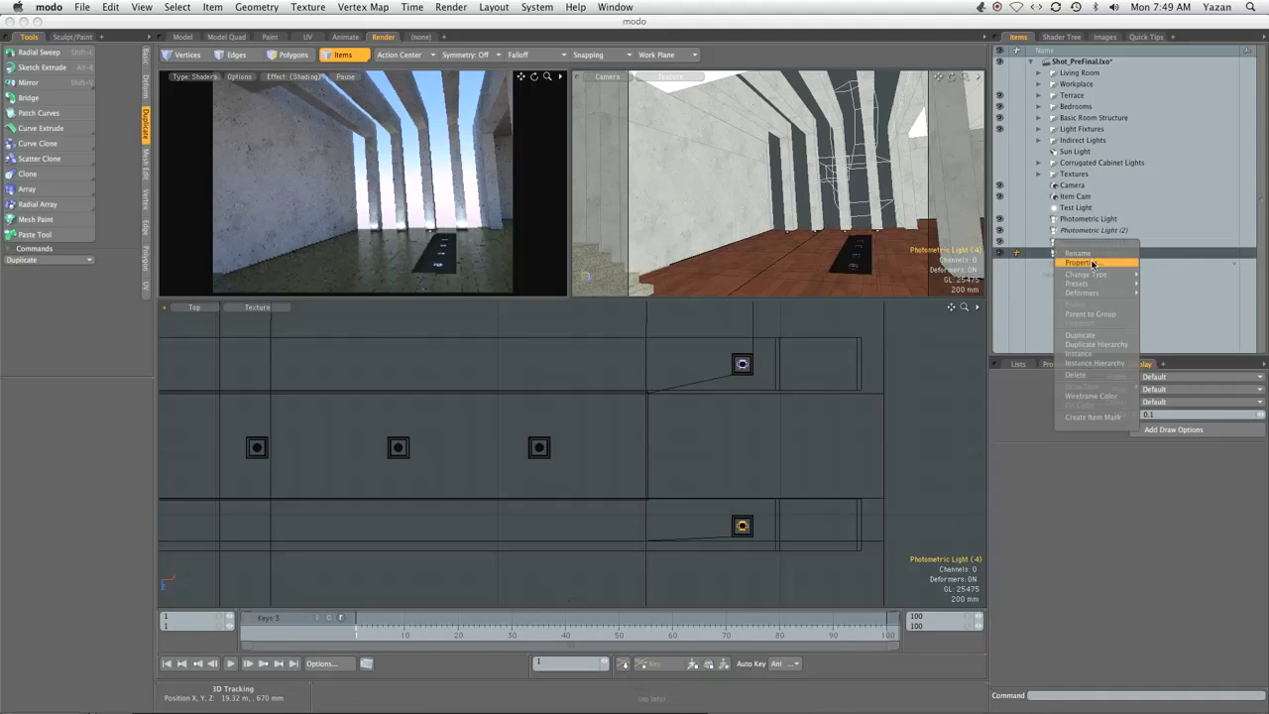
{"action": "left_click", "coordinate": [1081, 334]}
{"action": "key", "text": "w"}
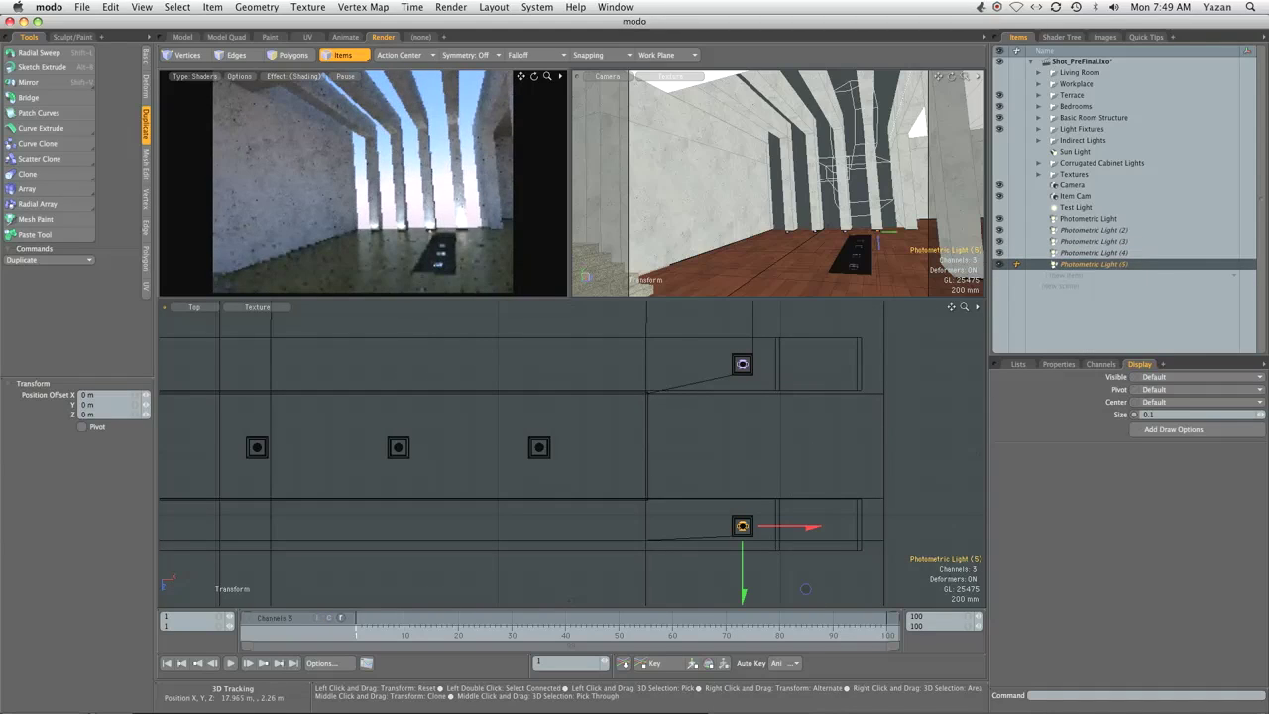
{"action": "left_click_drag", "start_coordinate": [809, 563], "coordinate": [788, 550]}
{"action": "key", "text": "super+z"}
{"action": "key", "text": "super+z"}
{"action": "key", "text": "super+z"}
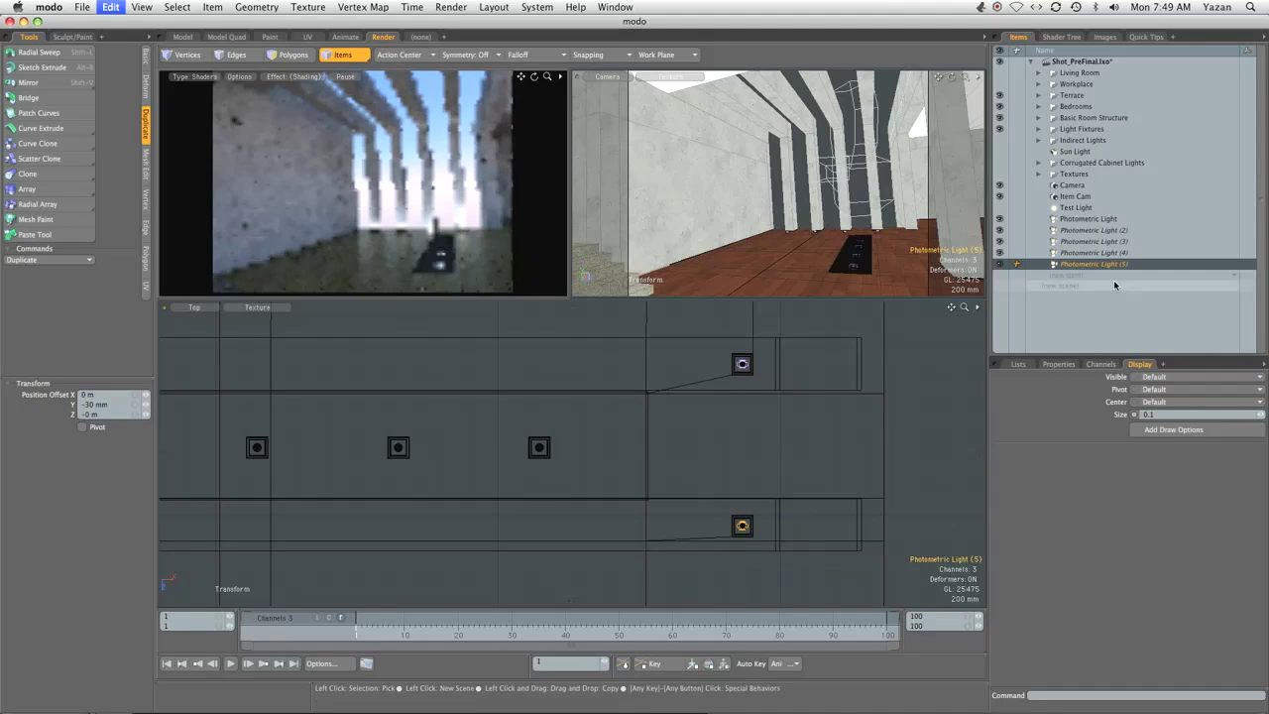
{"action": "key", "text": "super+z"}
{"action": "key", "text": "super+z"}
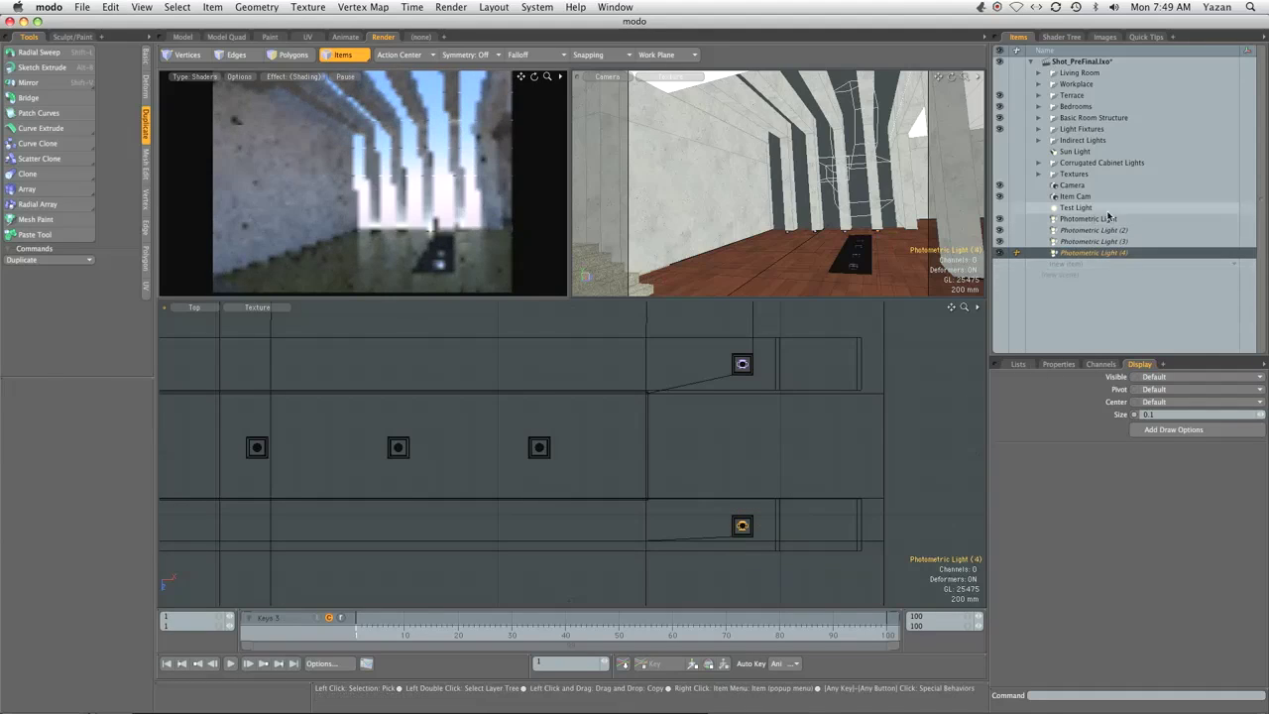
Rename the original photometric light as Up Lighters
{"action": "left_click", "coordinate": [1101, 220]}
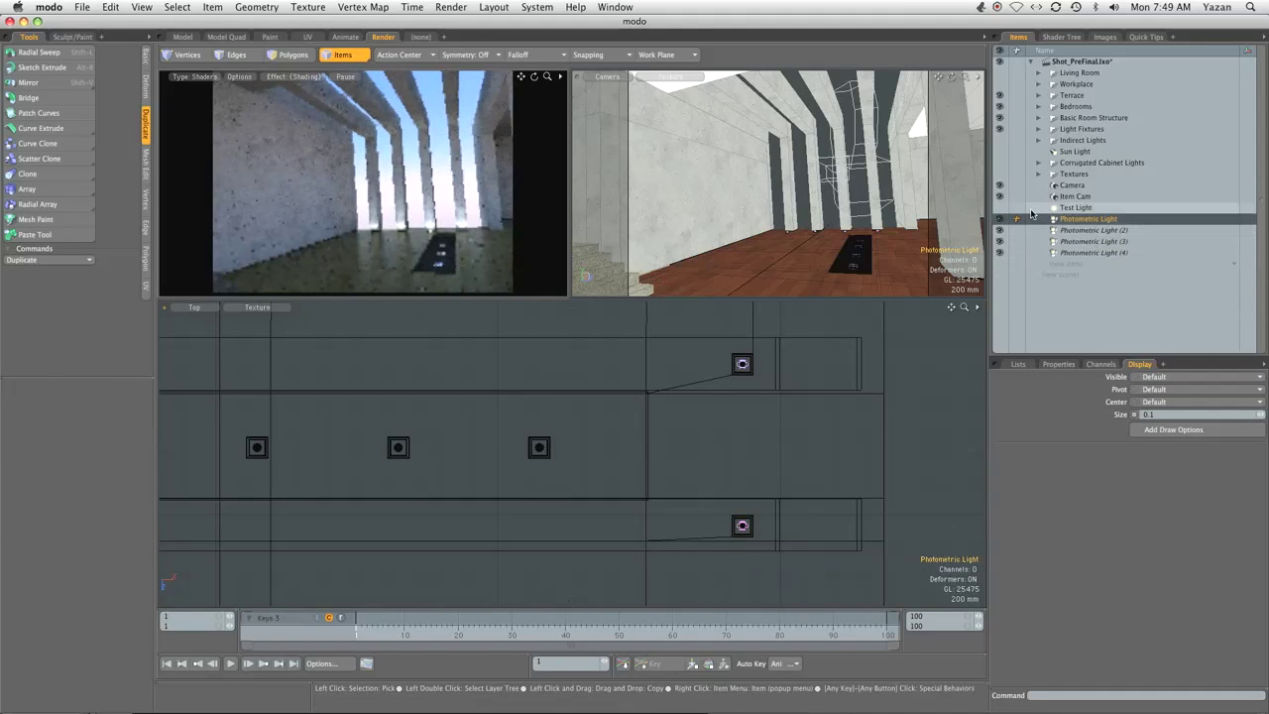
{"action": "double_click", "coordinate": [1090, 219]}
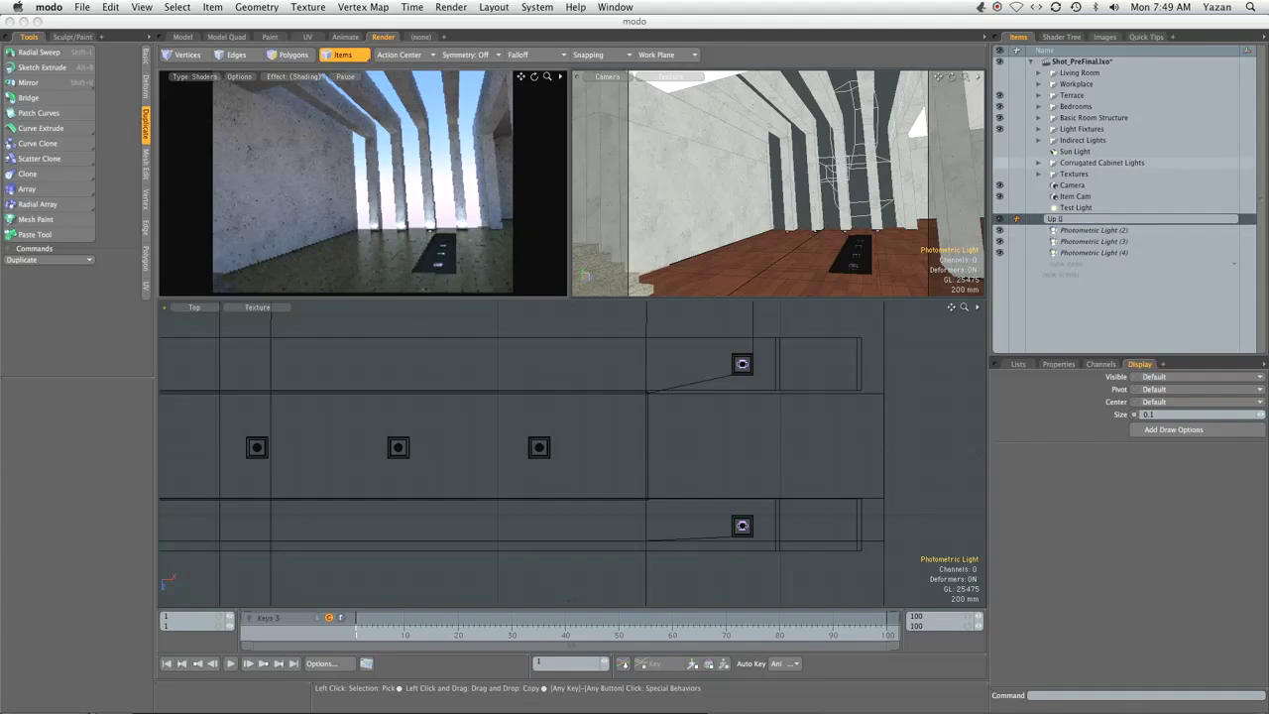
{"action": "type", "text": "Up Lighters"}
{"action": "key", "text": "Return"}
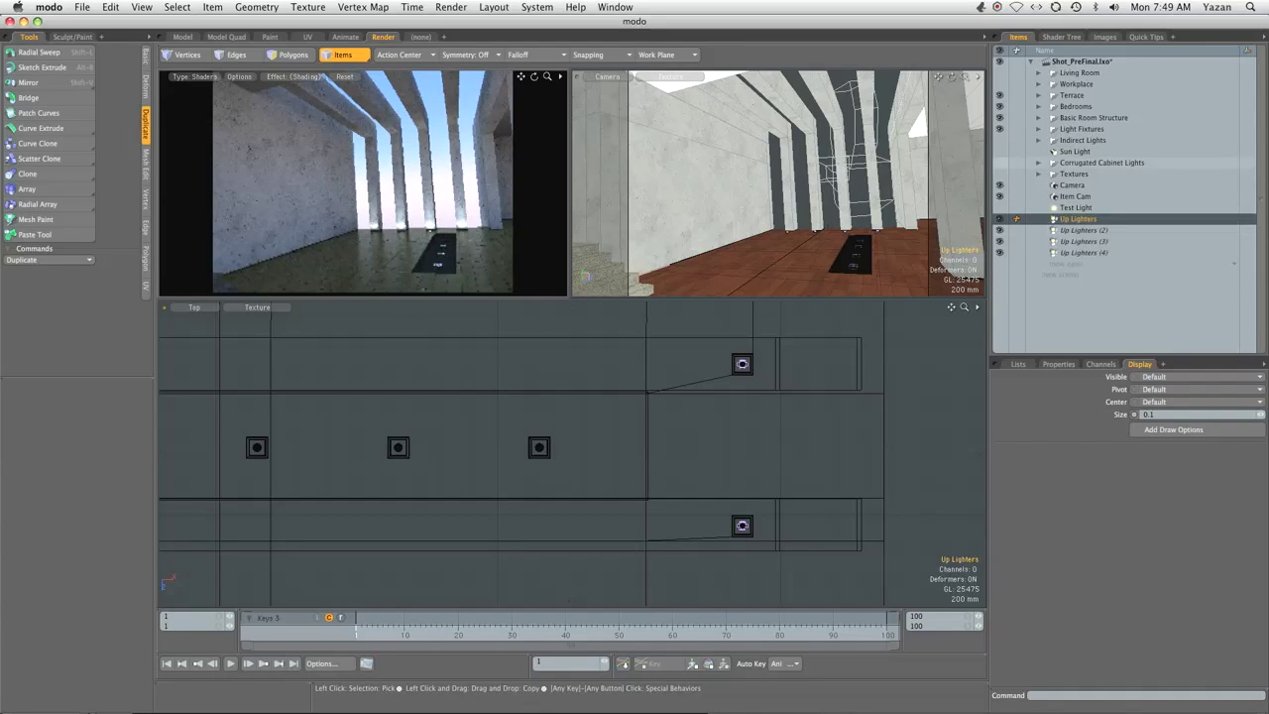
Duplicate the Up Lighters light and rename the copy as Bamboo Up Lighters
{"action": "right_click", "coordinate": [1085, 220]}
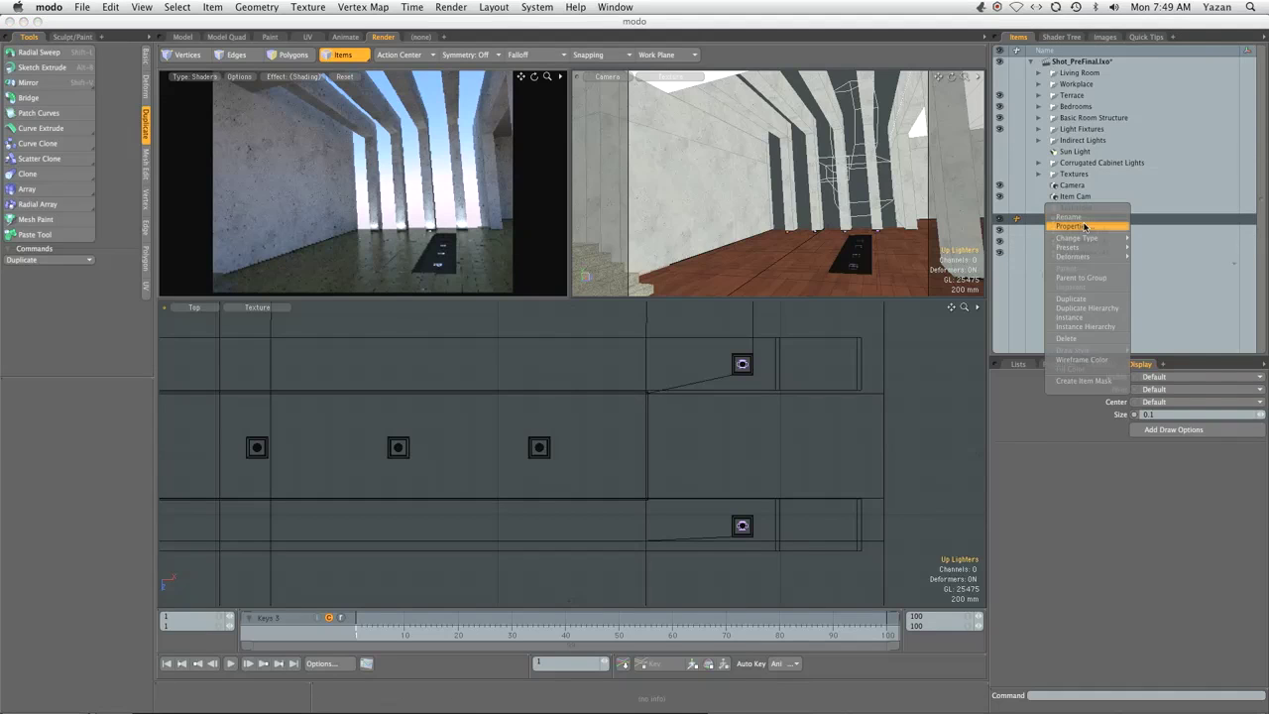
{"action": "left_click", "coordinate": [1071, 298]}
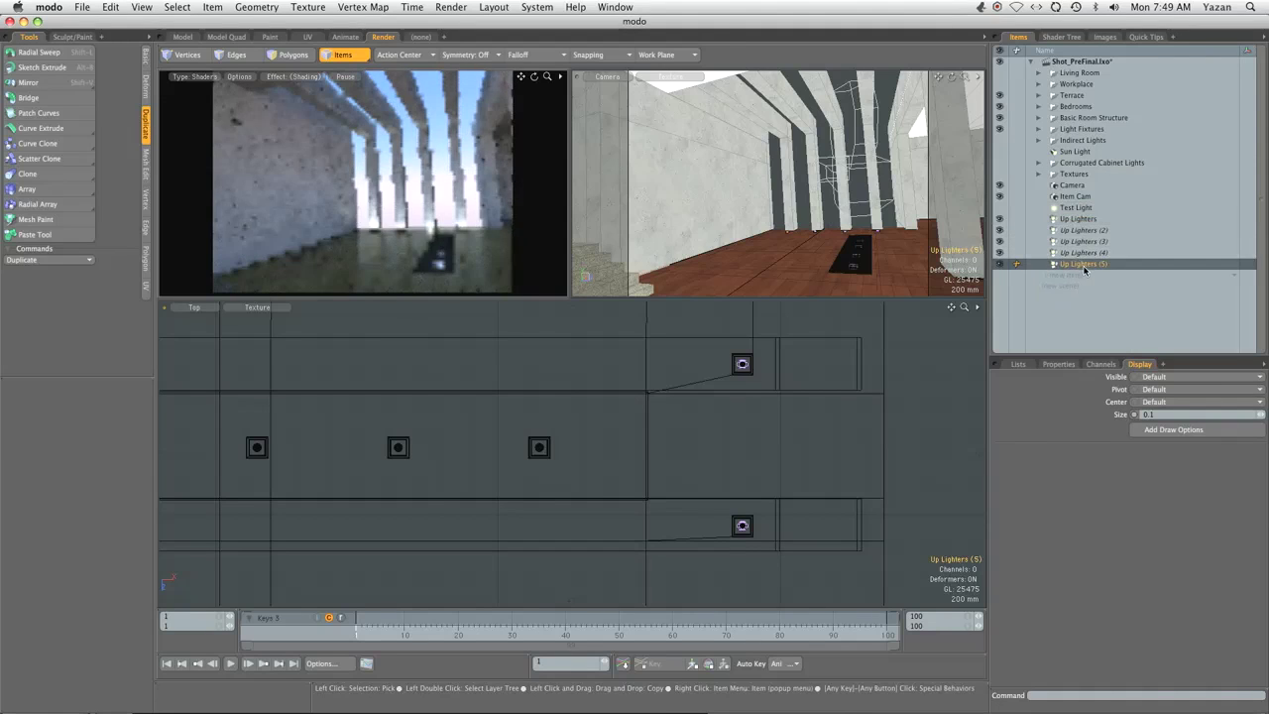
{"action": "double_click", "coordinate": [1081, 264]}
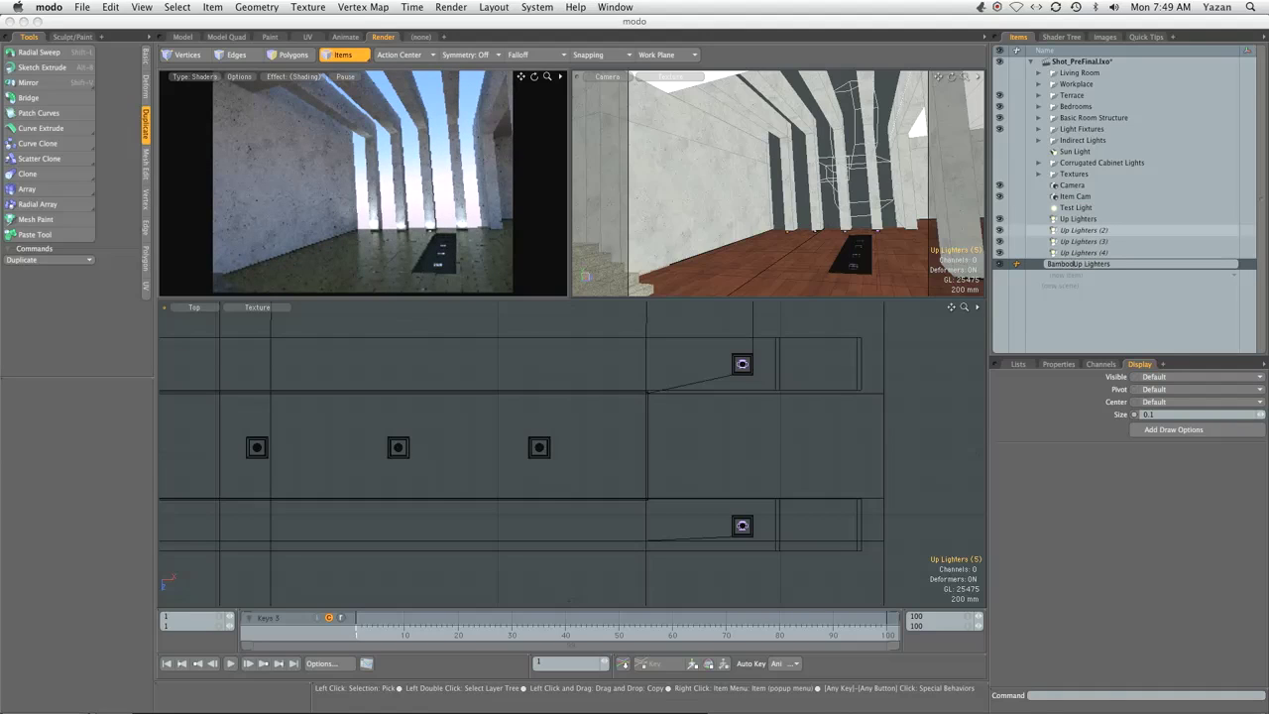
{"action": "key", "text": "Return"}
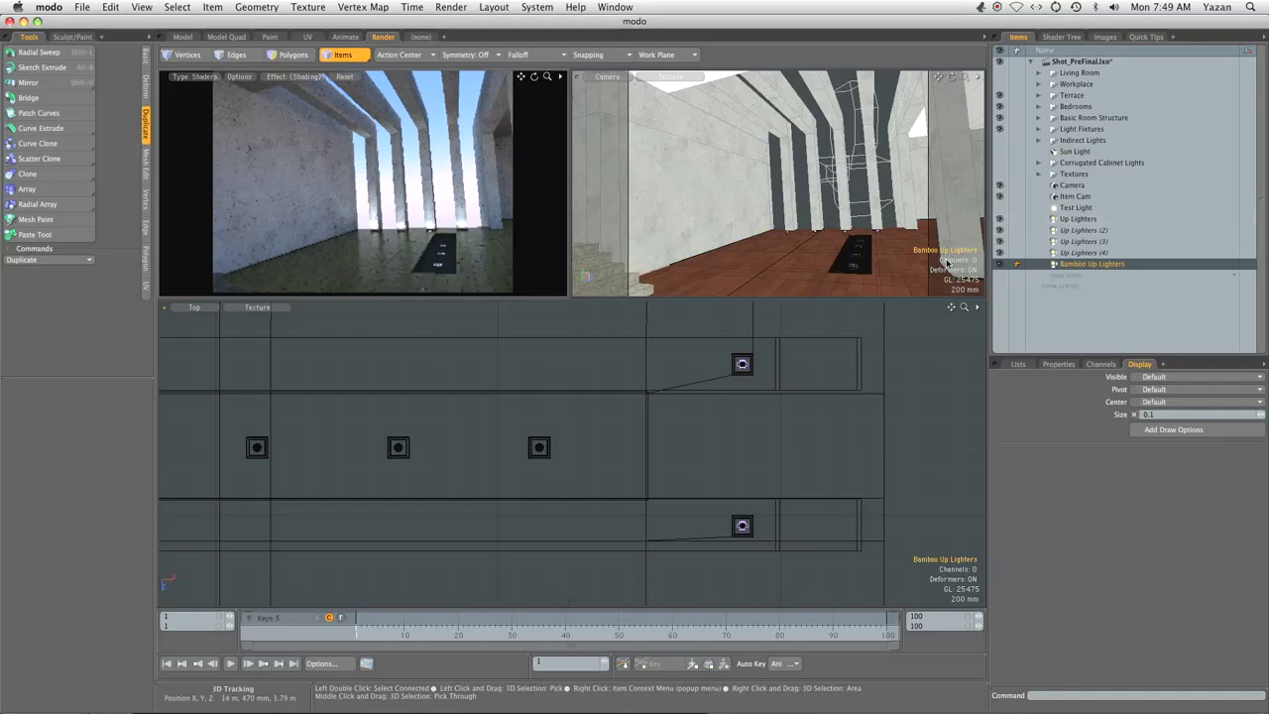
Move Bamboo Up Lighters about -1.42 m and 2.86 m onto the strip fixture nearest the columns, centring it over the bulb
{"action": "left_click_drag", "start_coordinate": [818, 389], "coordinate": [699, 420], "text": "ctrl+alt"}
{"action": "left_click_drag", "start_coordinate": [804, 299], "coordinate": [797, 388], "text": "alt"}
{"action": "key", "text": "w"}
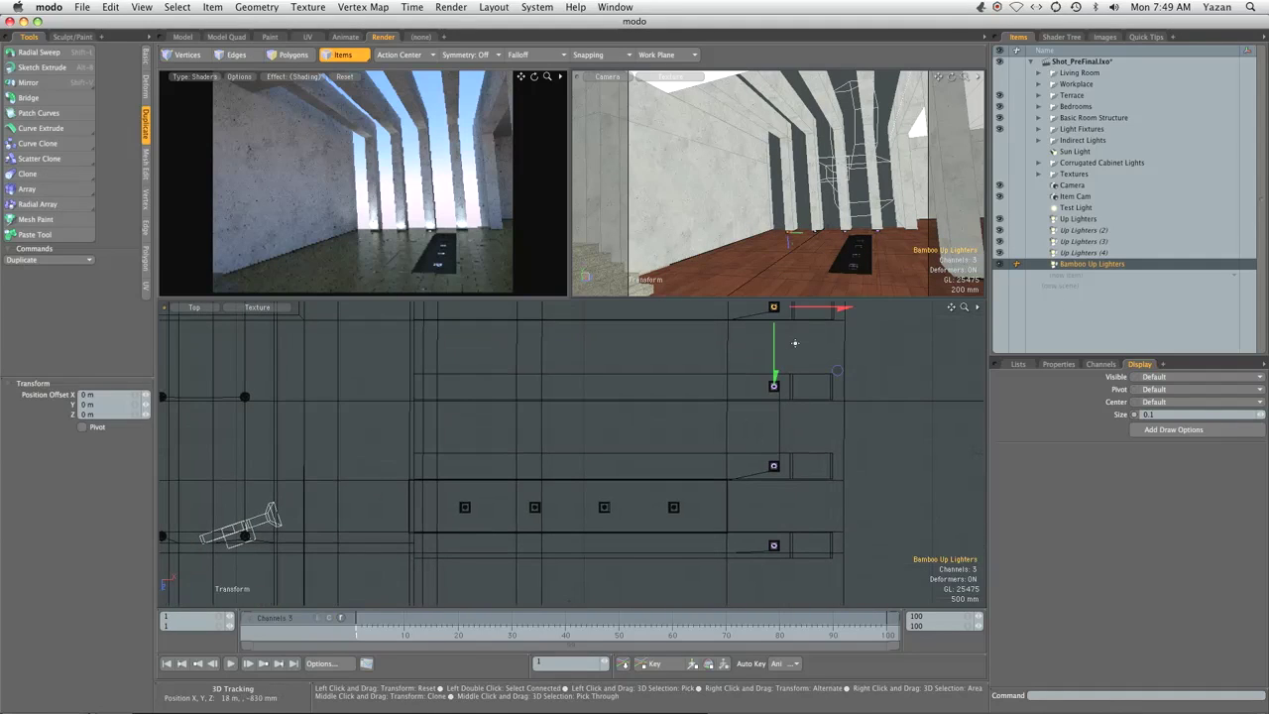
{"action": "left_click_drag", "start_coordinate": [809, 340], "coordinate": [748, 463]}
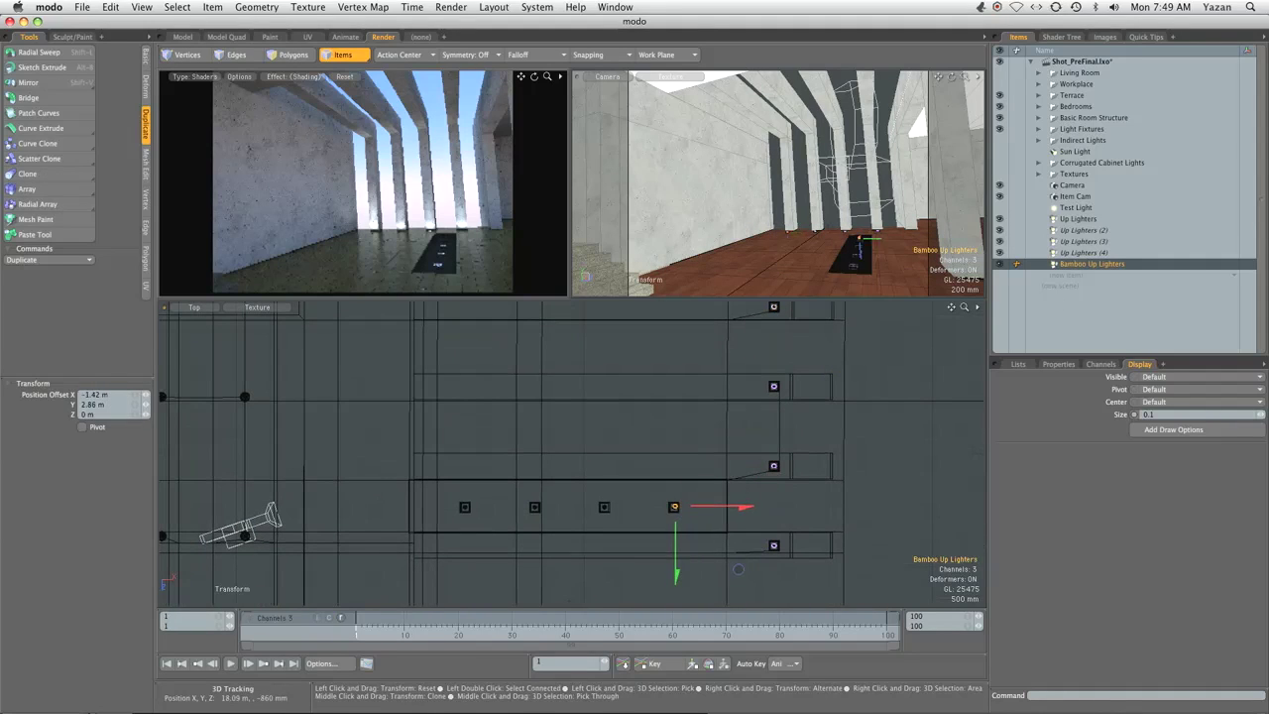
{"action": "left_click_drag", "start_coordinate": [709, 539], "coordinate": [830, 482]}
{"action": "mouse_move", "coordinate": [643, 535]}
{"action": "left_mouse_down", "text": "ctrl+alt"}
{"action": "mouse_move", "coordinate": [740, 523]}
{"action": "mouse_move", "coordinate": [668, 533]}
{"action": "left_mouse_up", "text": "ctrl+alt"}
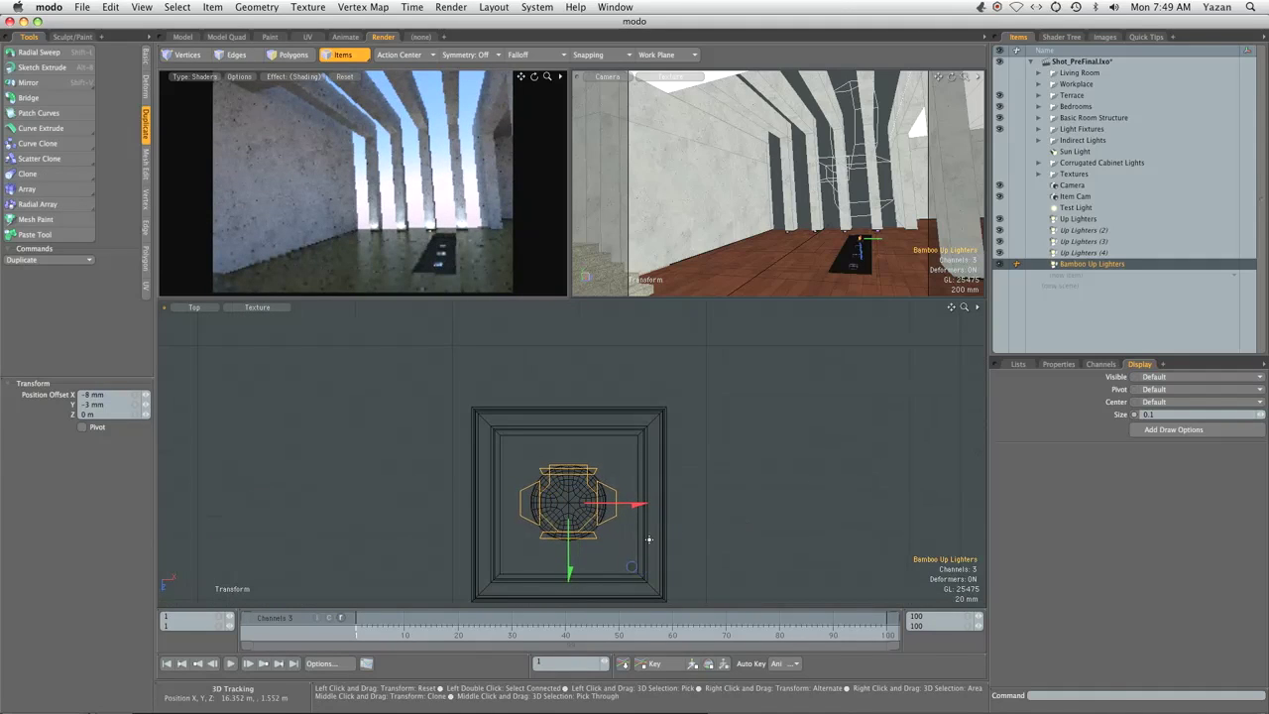
In the Right view, lower Bamboo Up Lighters about 58 mm into the fixture housing, around the bulb
{"action": "key", "text": "ctrl+space"}
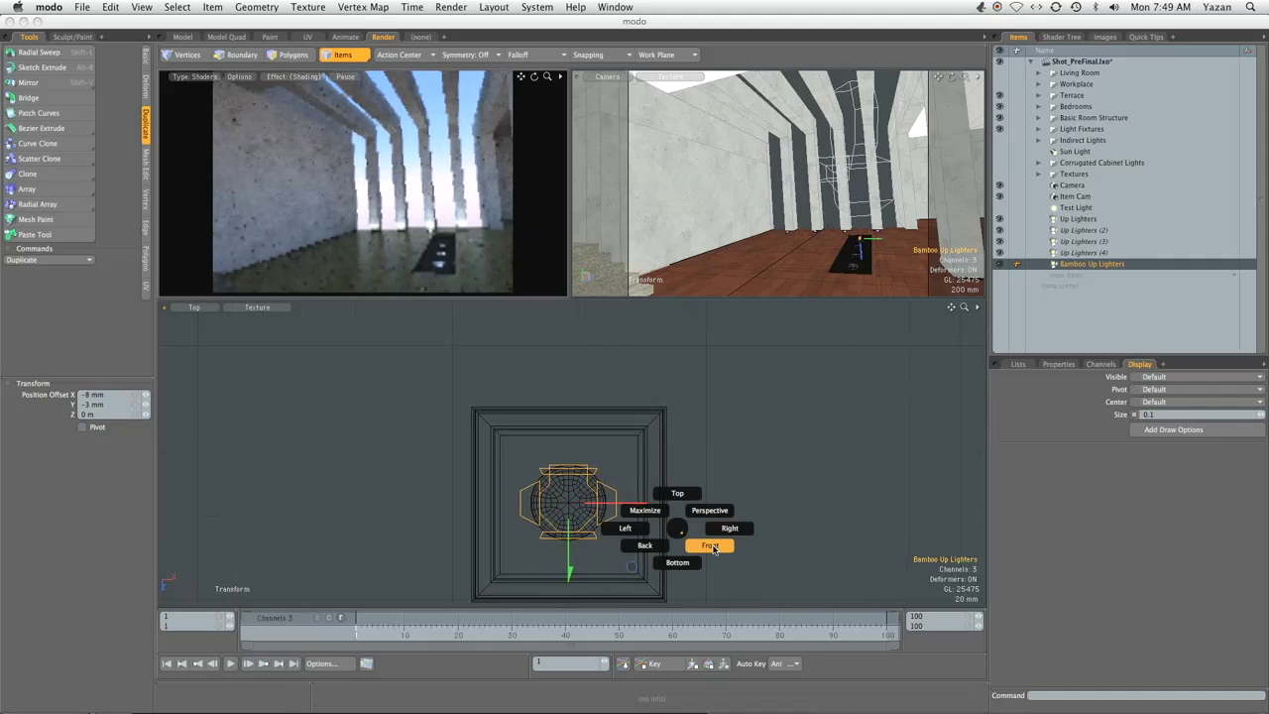
{"action": "left_click", "coordinate": [730, 528]}
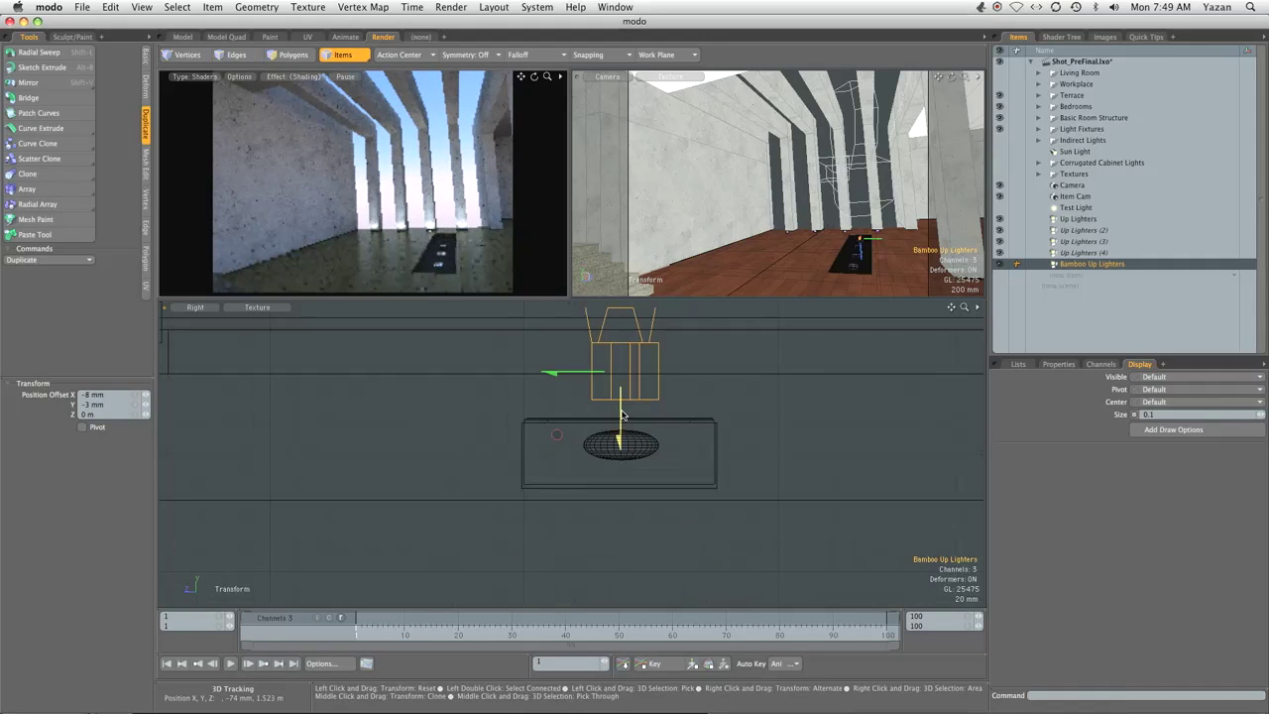
{"action": "left_click_drag", "start_coordinate": [557, 434], "coordinate": [555, 509]}
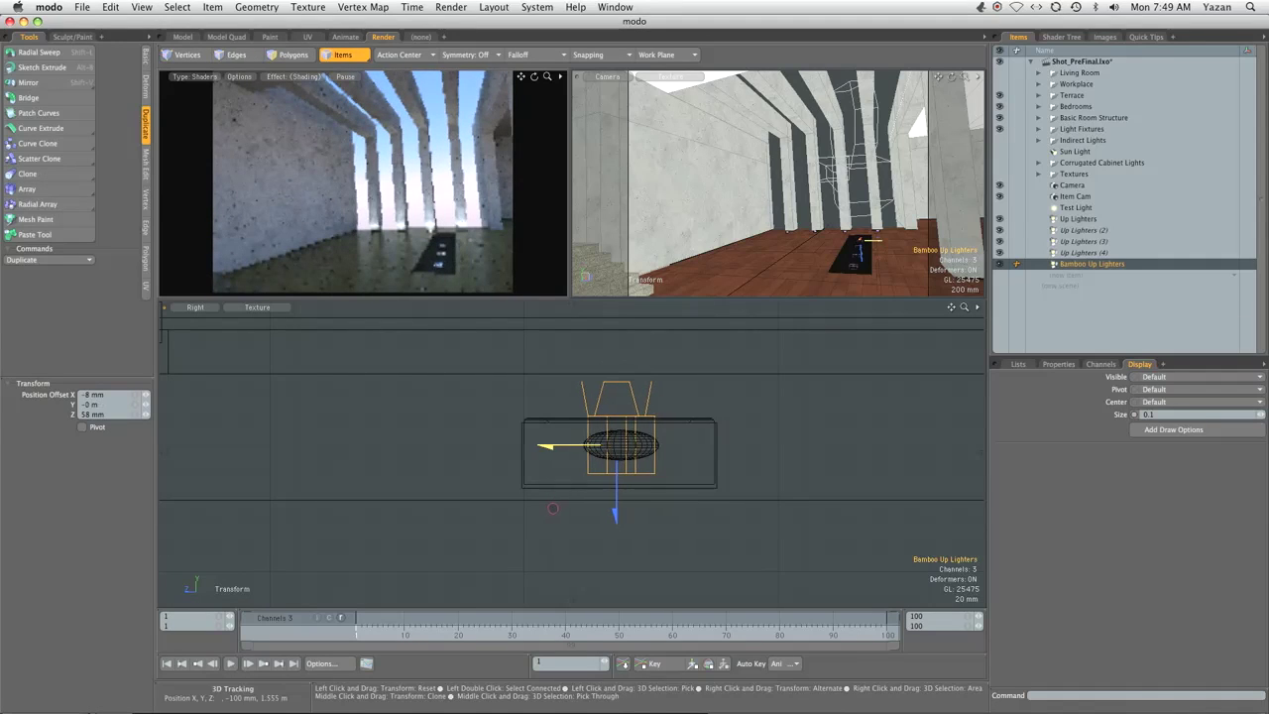
Create an instance of the Bamboo Up Lighters light while viewing the strip fixtures from the Top view
{"action": "scroll", "coordinate": [616, 453], "scroll_direction": "down", "scroll_amount": 5}
{"action": "key", "text": "ctrl+space"}
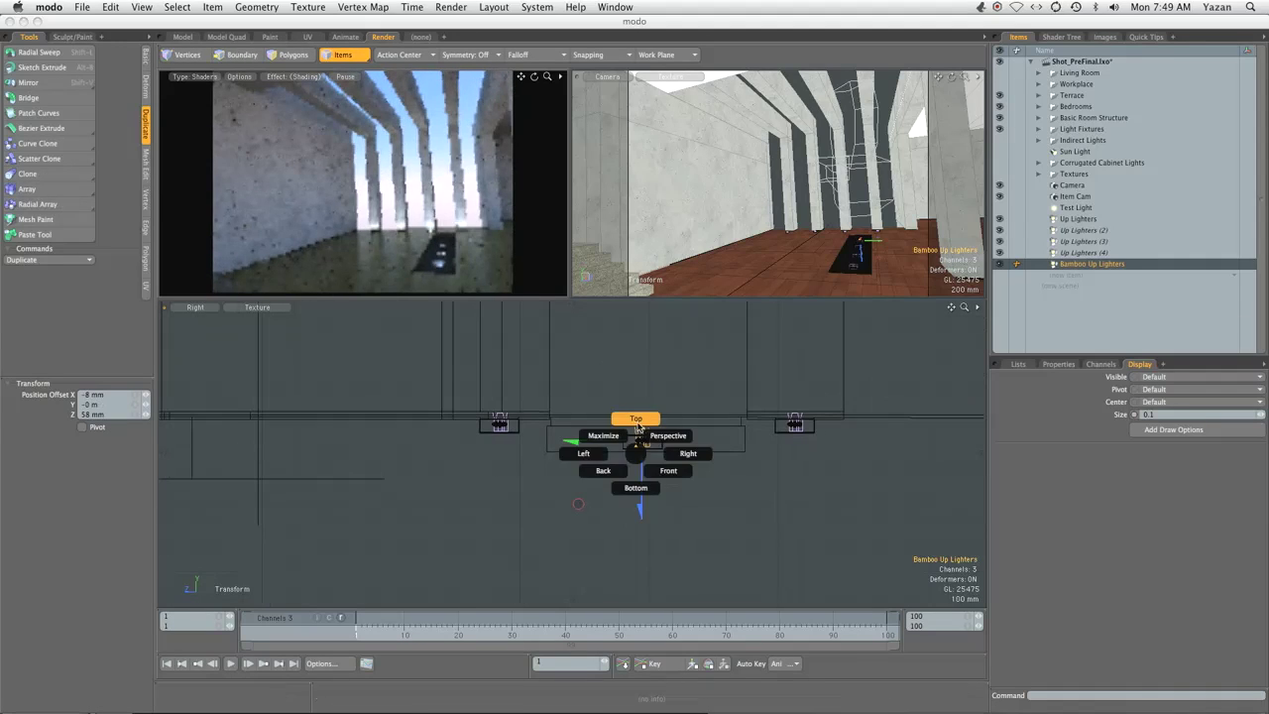
{"action": "left_click", "coordinate": [638, 420]}
{"action": "left_click_drag", "start_coordinate": [539, 363], "coordinate": [788, 416], "text": "alt"}
{"action": "scroll", "coordinate": [822, 412], "scroll_direction": "down", "scroll_amount": 3}
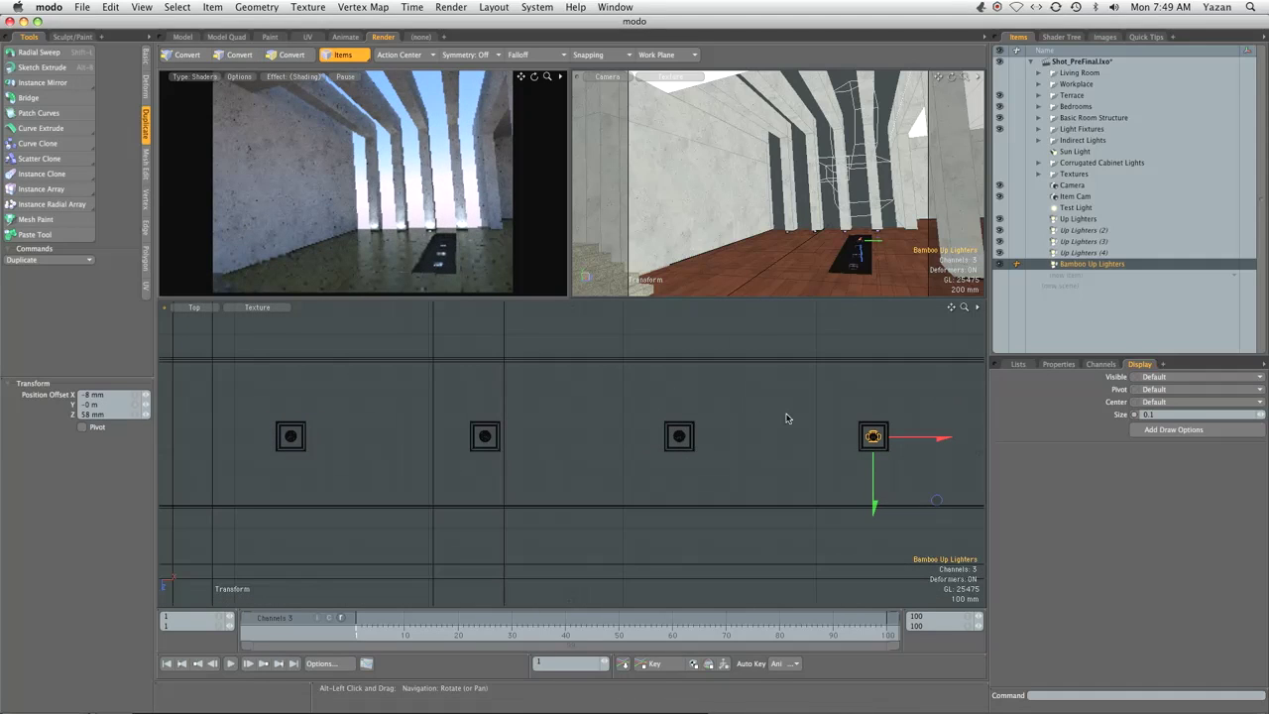
{"action": "right_click", "coordinate": [1043, 262]}
{"action": "left_click", "coordinate": [1073, 366]}
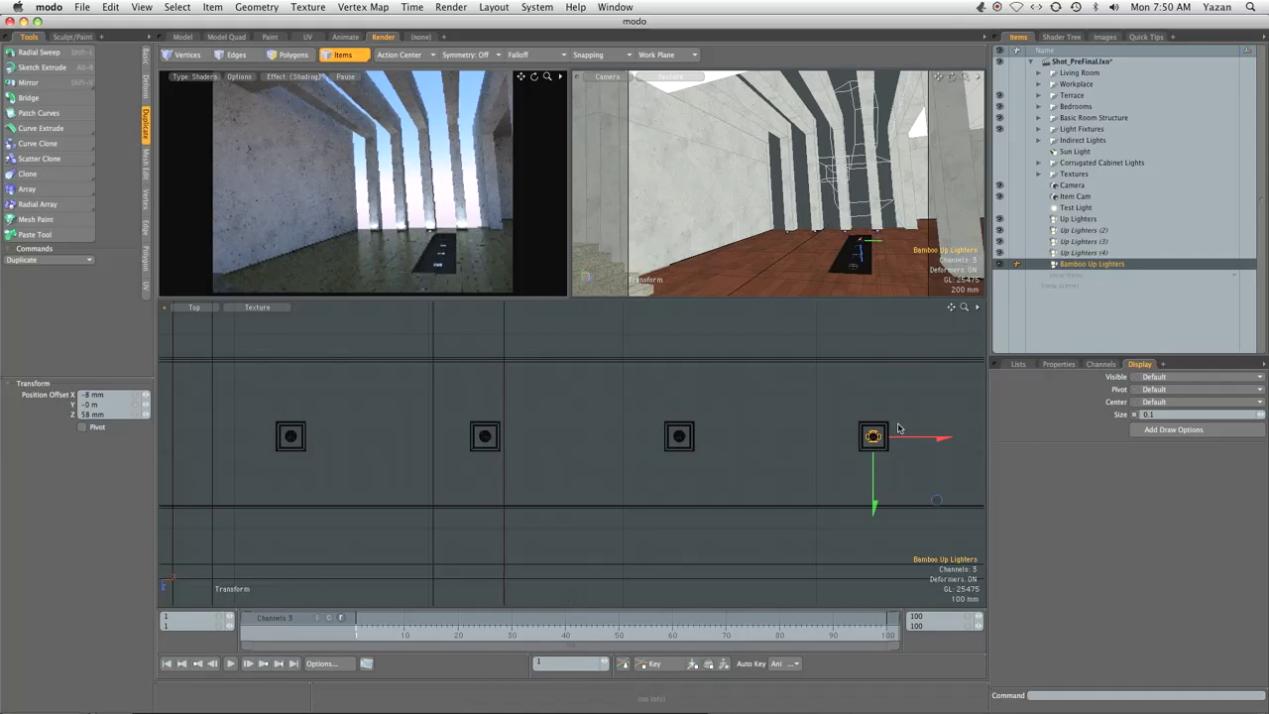
Set the new instance's display size to 0.1 and move it about -1 m in X onto the neighbouring strip fixture
{"action": "left_click", "coordinate": [1156, 413]}
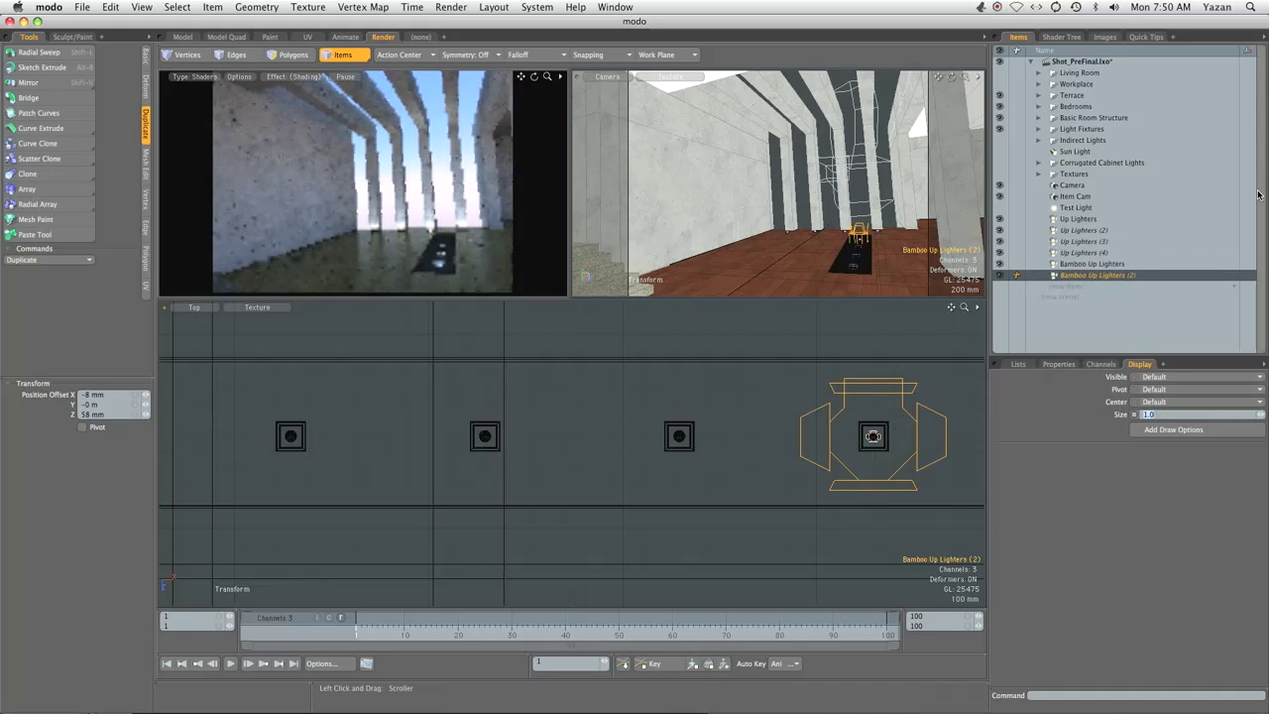
{"action": "key", "text": "Return"}
{"action": "left_click_drag", "start_coordinate": [902, 443], "coordinate": [903, 443]}
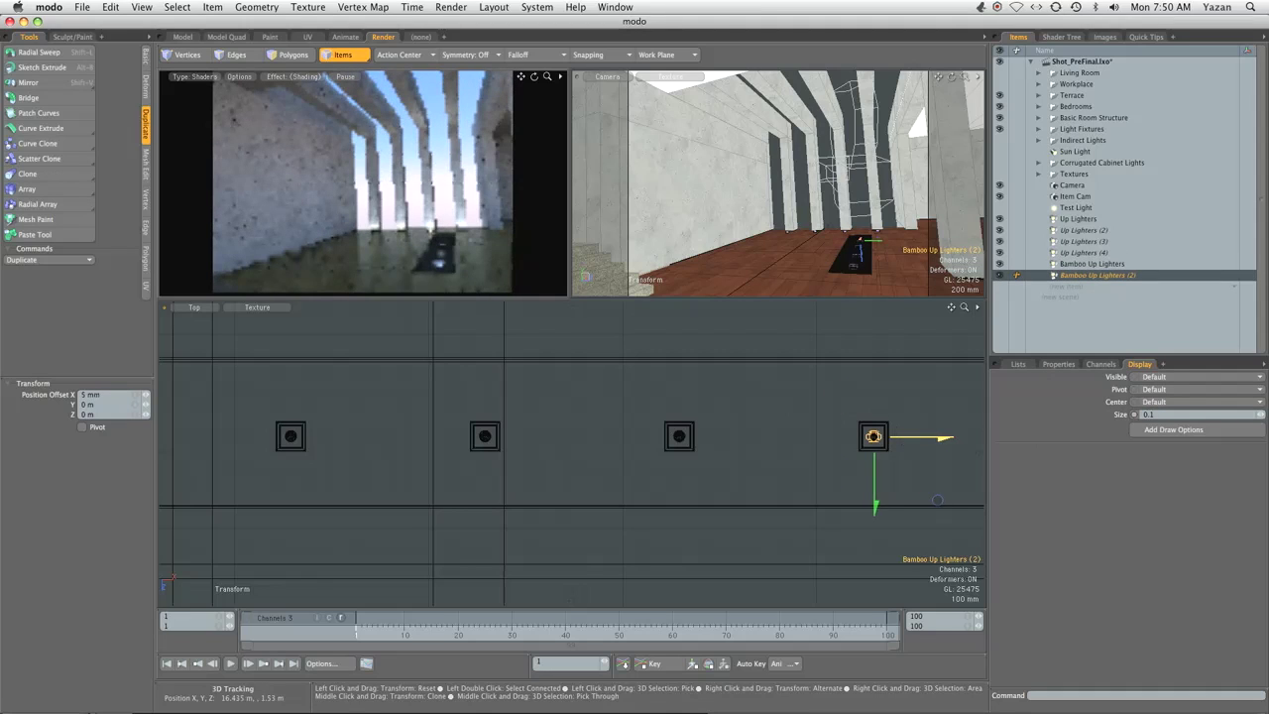
{"action": "double_click", "coordinate": [1085, 278]}
{"action": "key", "text": "Escape"}
Create two more Bamboo Up Lighters instances at display size 0.1, moving each about -1 m in X onto the two remaining strip fixtures
{"action": "right_click", "coordinate": [1089, 276]}
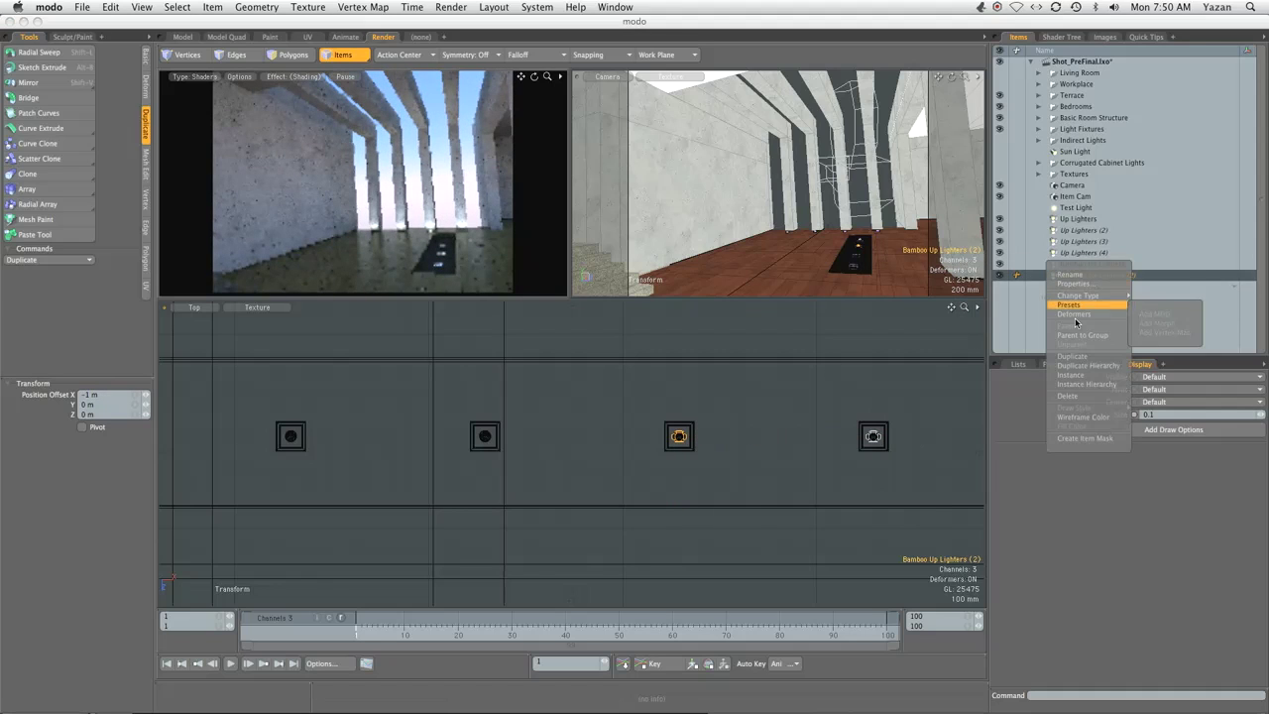
{"action": "left_click", "coordinate": [1078, 356]}
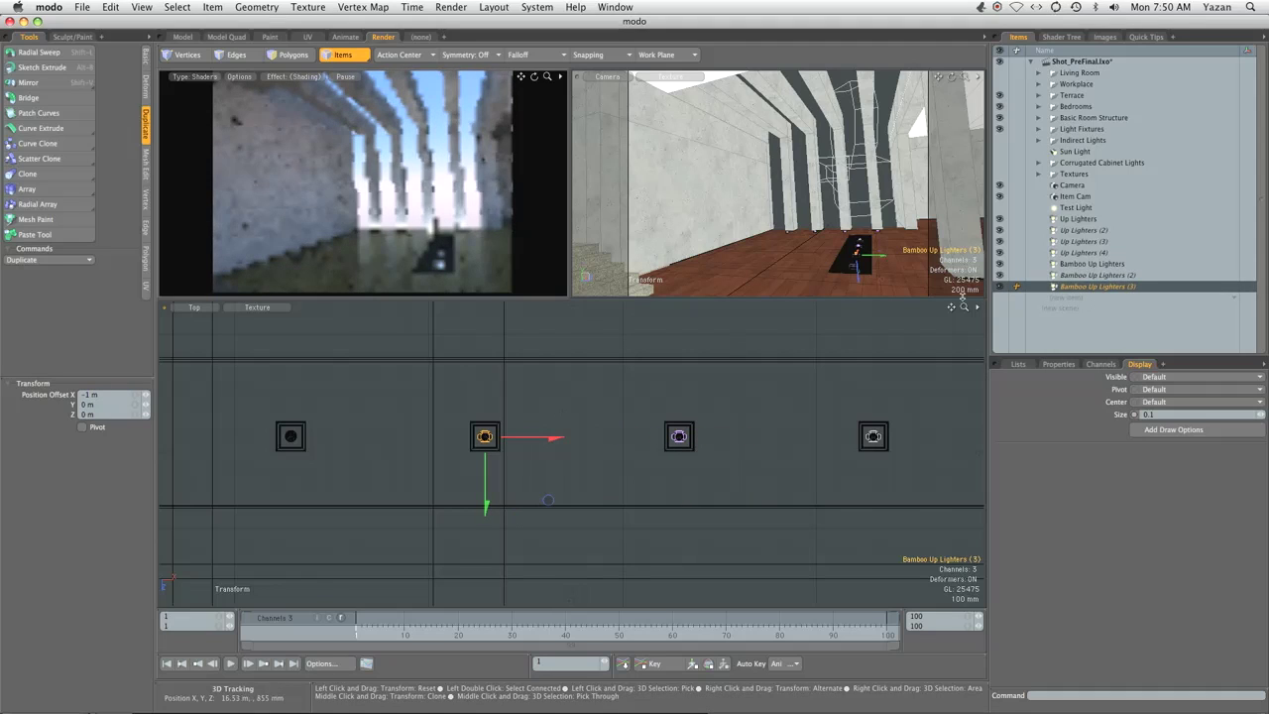
{"action": "right_click", "coordinate": [1075, 285]}
{"action": "left_click", "coordinate": [1069, 365]}
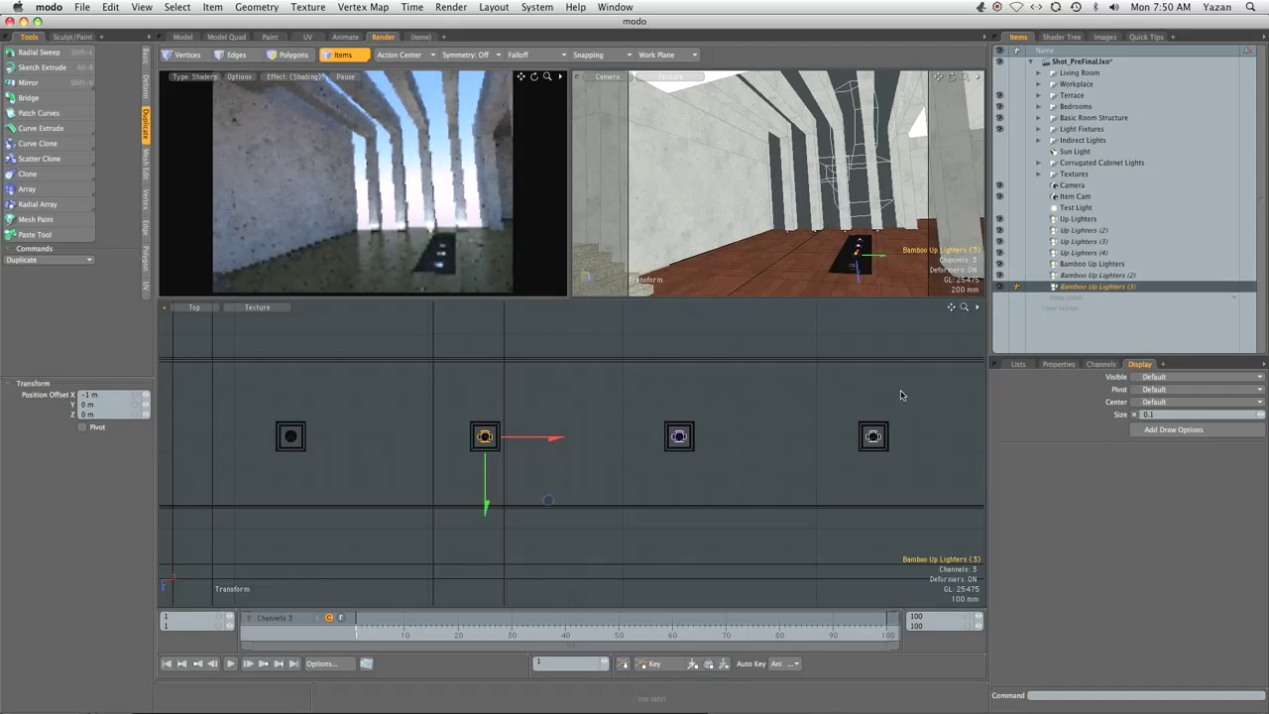
{"action": "left_click_drag", "start_coordinate": [547, 500], "coordinate": [391, 499]}
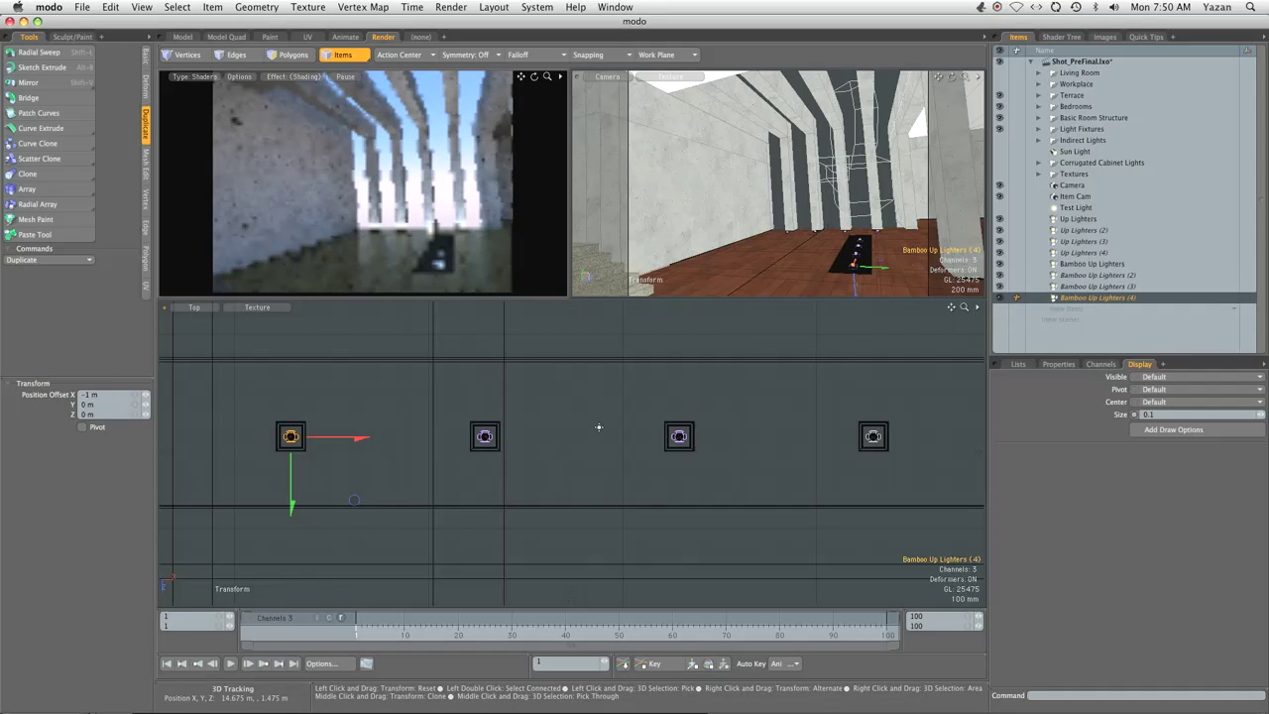
{"action": "key", "text": "space"}
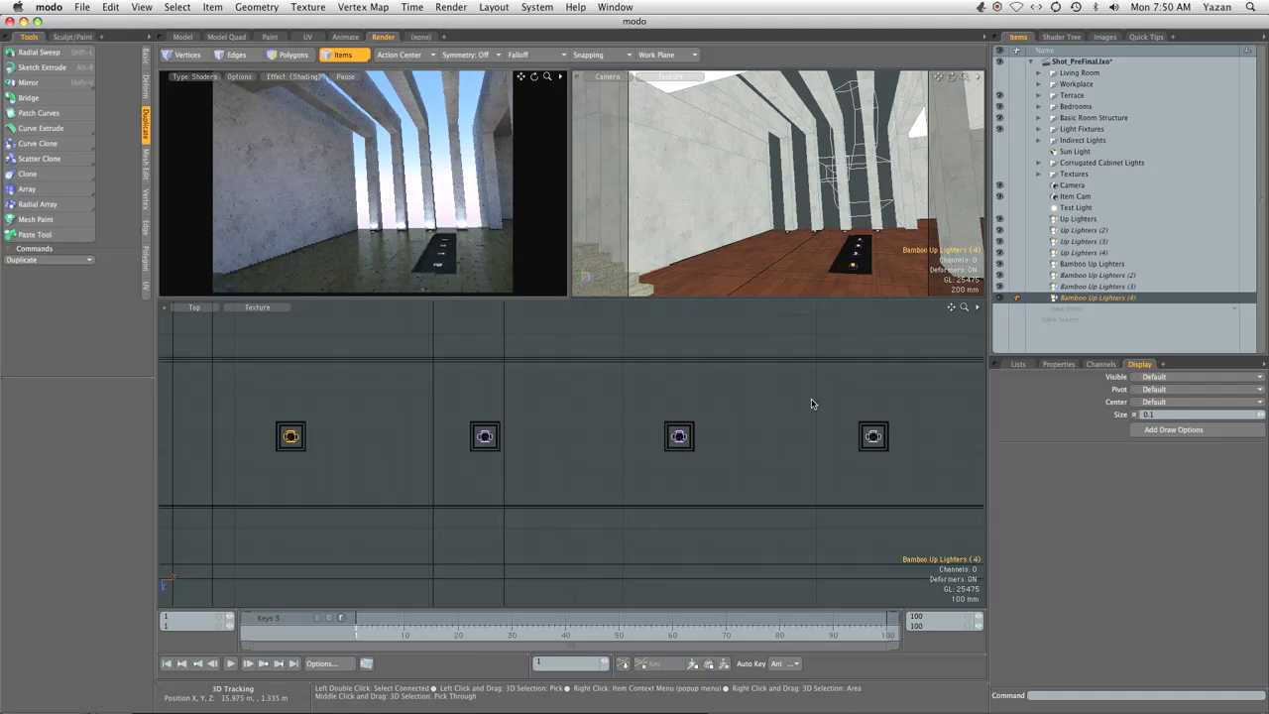
Add a photometric light using the IES file 500R52_(21761).ies from the Incandescent_Reflector folder
{"action": "left_click", "coordinate": [1100, 265]}
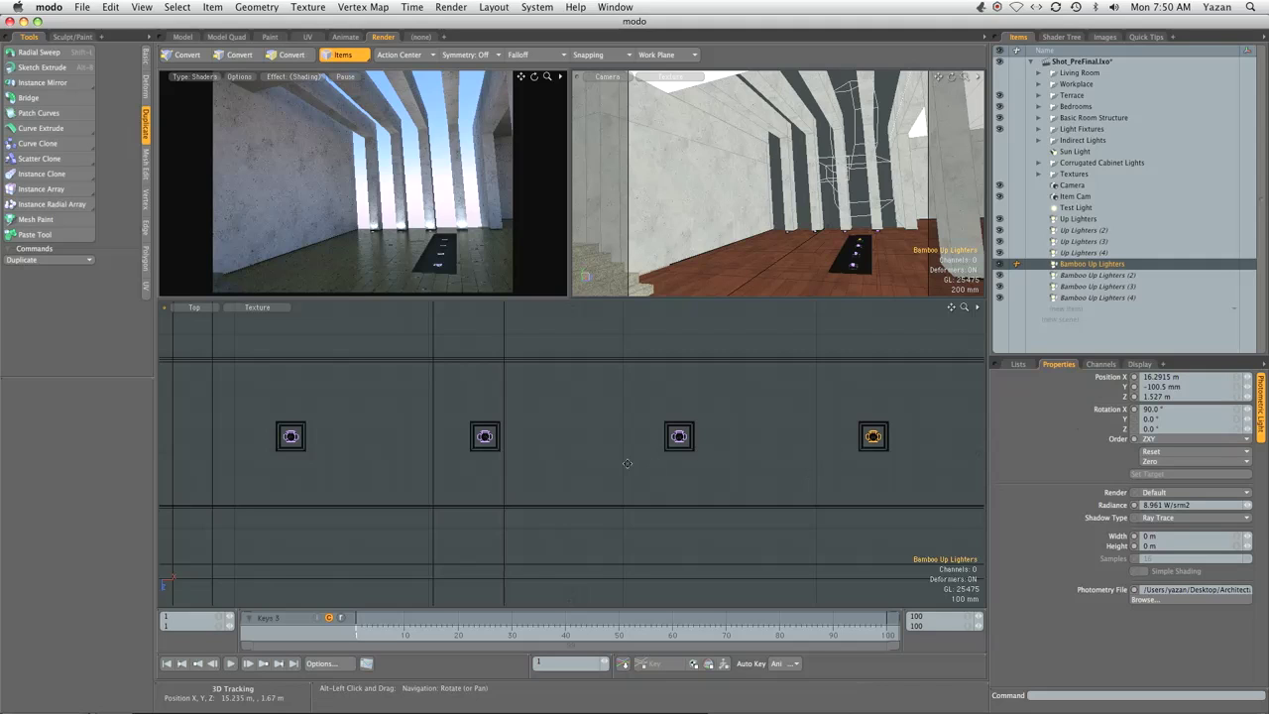
{"action": "left_click_drag", "start_coordinate": [616, 408], "coordinate": [681, 413], "text": "alt+shift"}
{"action": "left_click", "coordinate": [1072, 314]}
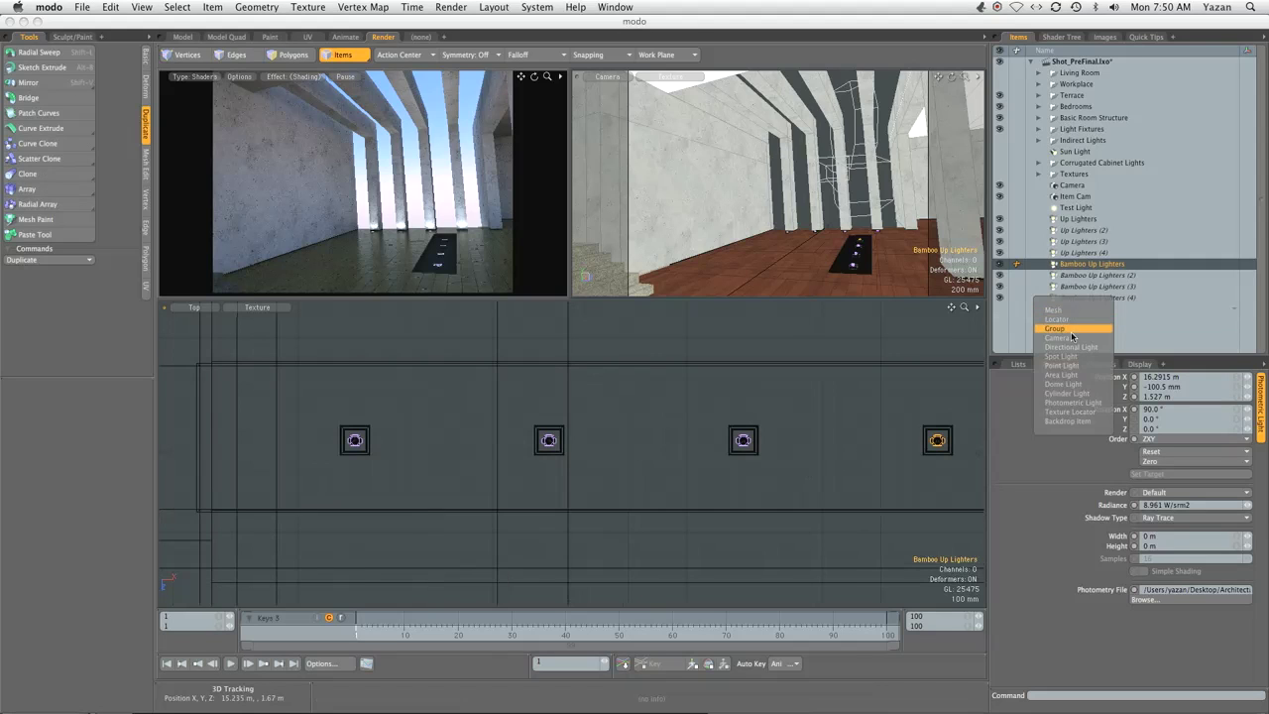
{"action": "left_click", "coordinate": [1068, 401]}
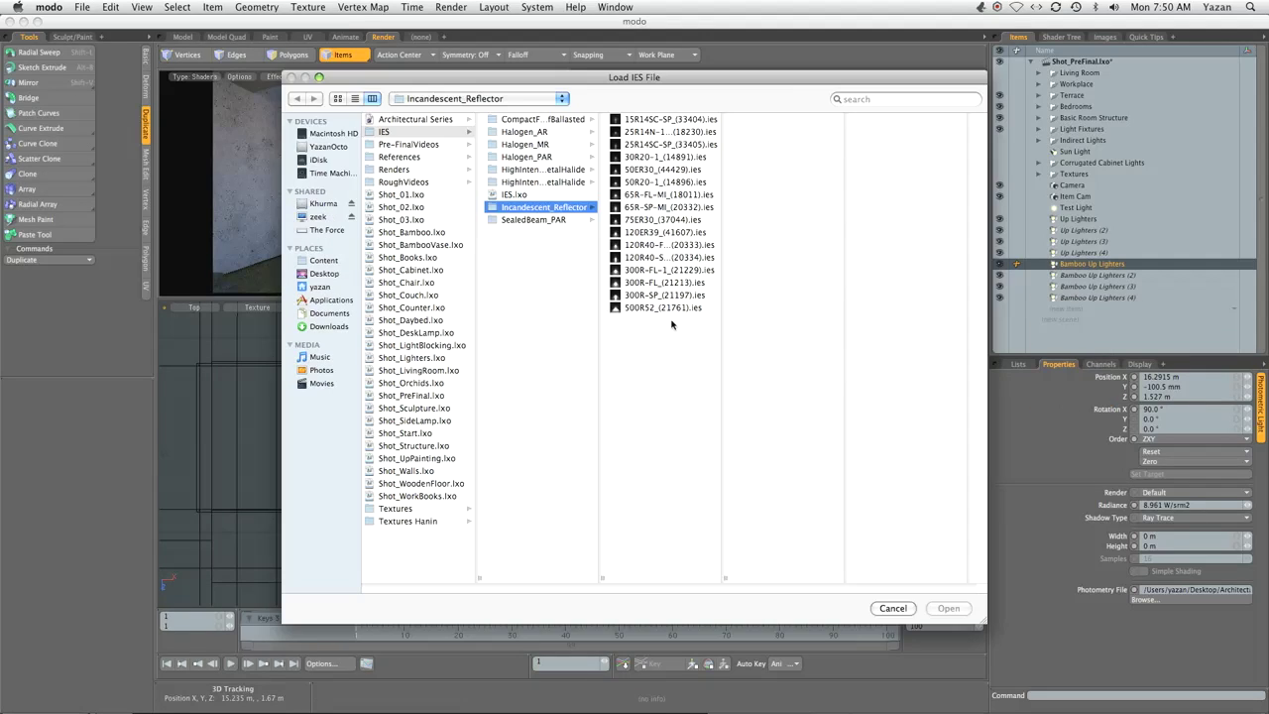
{"action": "left_click", "coordinate": [624, 309]}
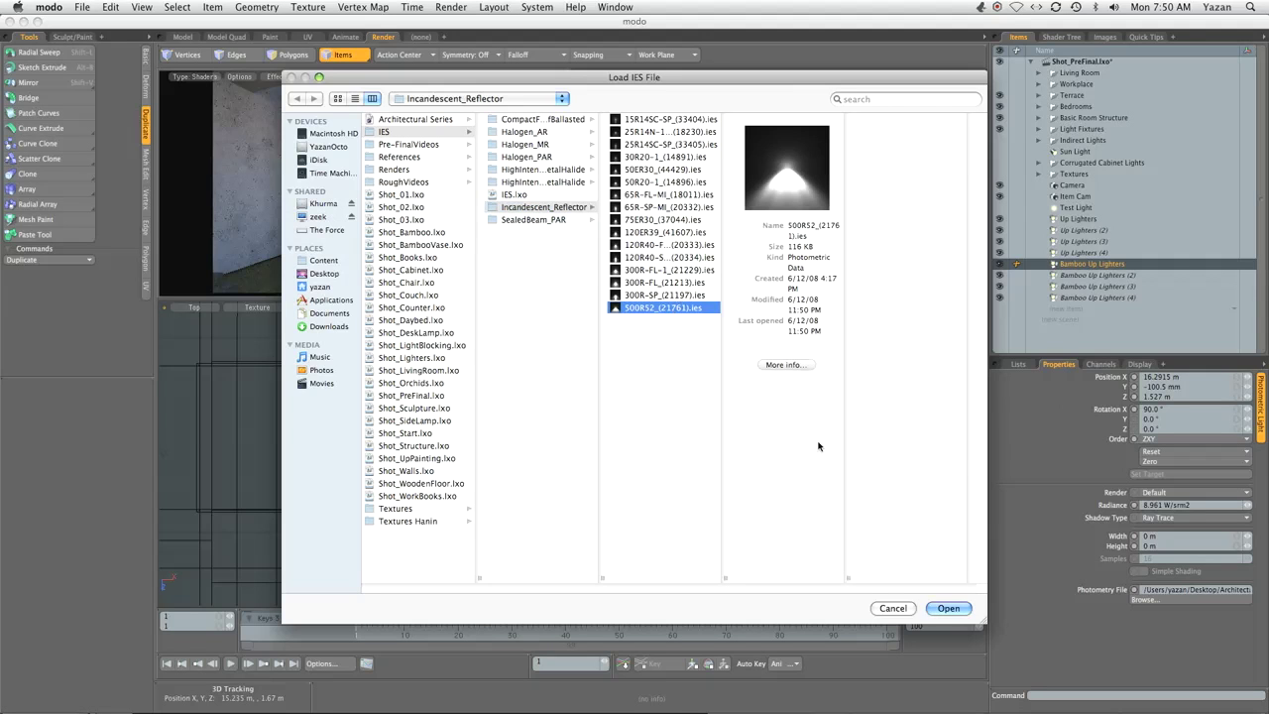
{"action": "left_click", "coordinate": [947, 608]}
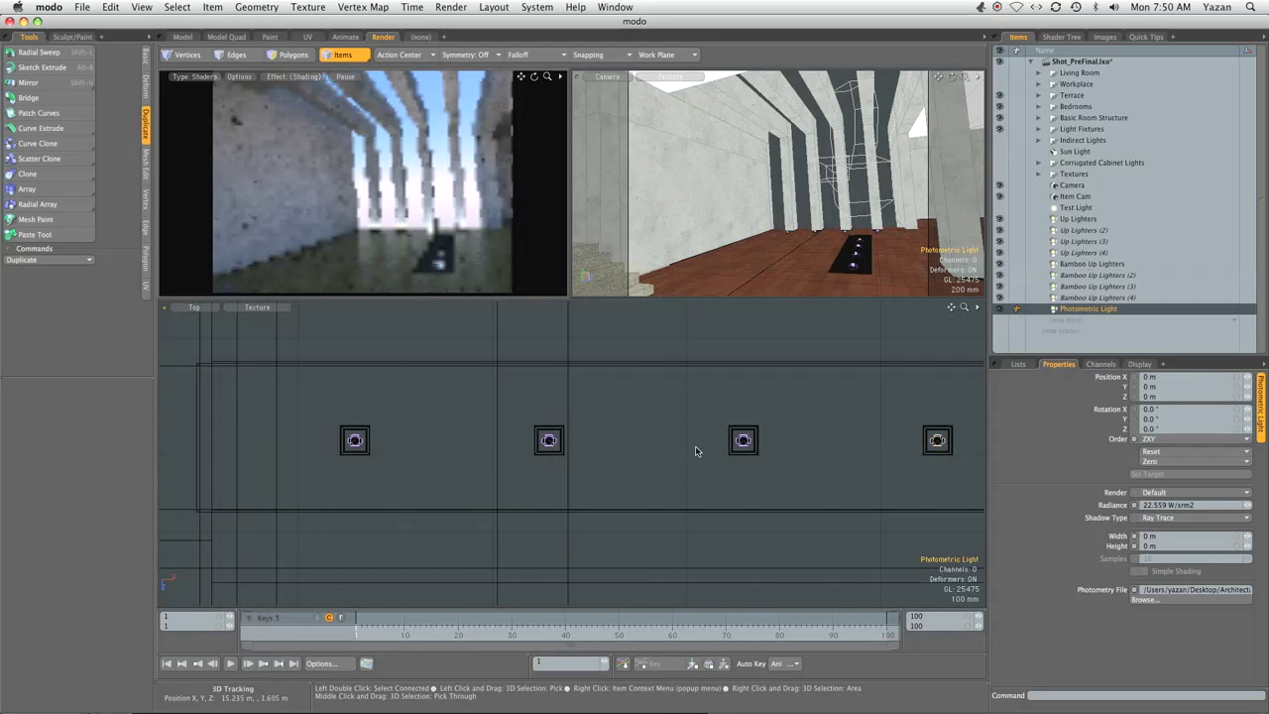
Move the new photometric light about 10.135 m in X and -2.07 m in Z onto the round fixture near the corner
{"action": "left_click_drag", "start_coordinate": [658, 412], "coordinate": [892, 486], "text": "ctrl+alt"}
{"action": "left_click_drag", "start_coordinate": [893, 486], "coordinate": [609, 441], "text": "ctrl+alt"}
{"action": "key", "text": "w"}
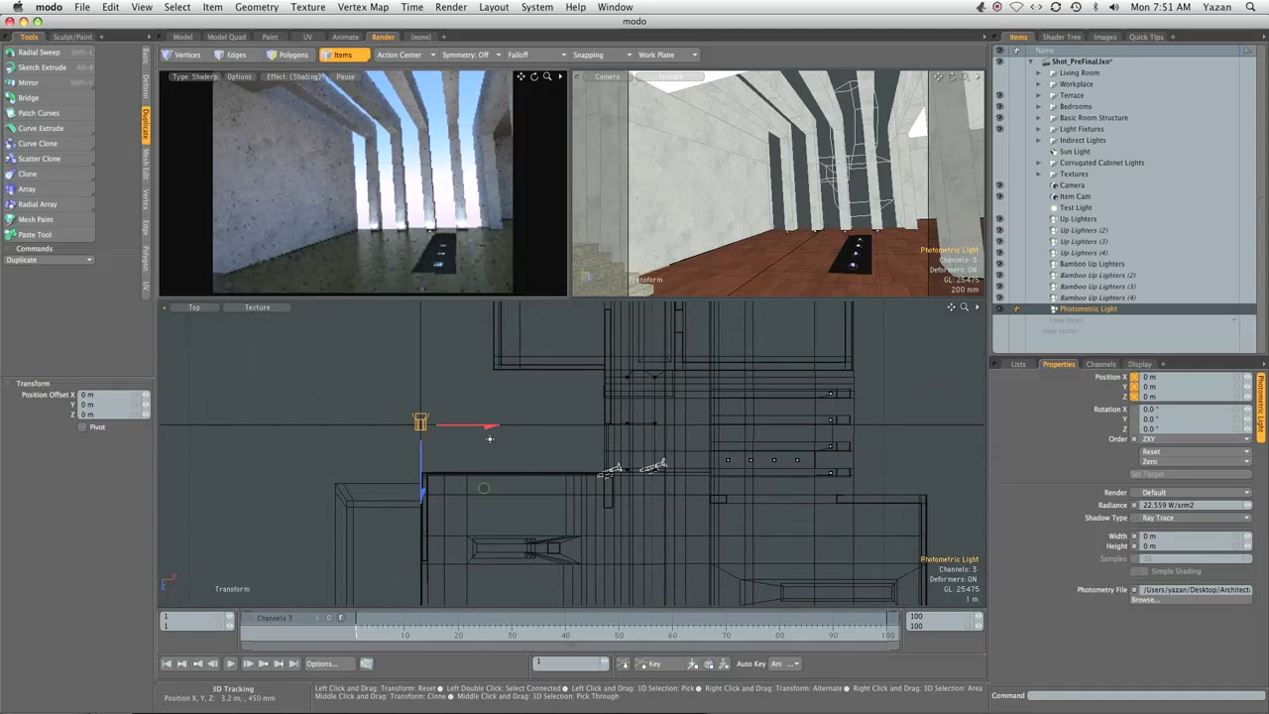
{"action": "left_click_drag", "start_coordinate": [487, 433], "coordinate": [715, 443]}
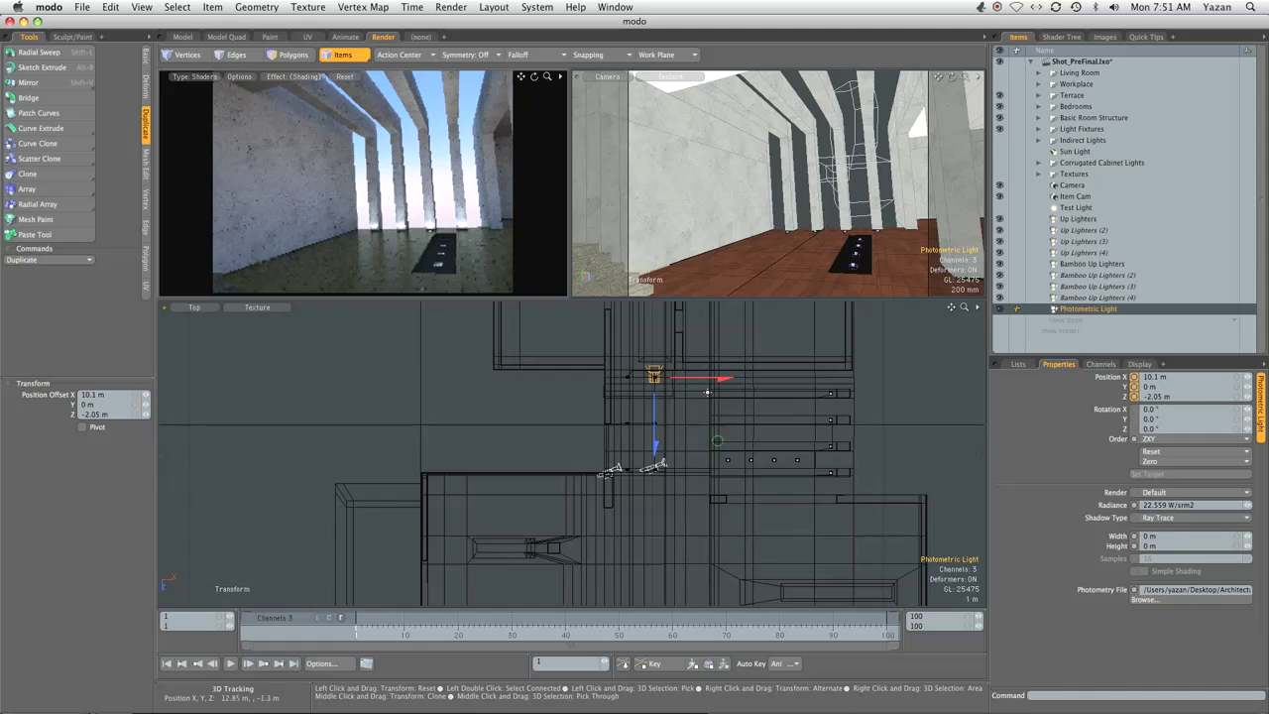
{"action": "left_click_drag", "start_coordinate": [670, 384], "coordinate": [710, 384], "text": "ctrl+alt"}
{"action": "left_click_drag", "start_coordinate": [655, 417], "coordinate": [662, 412]}
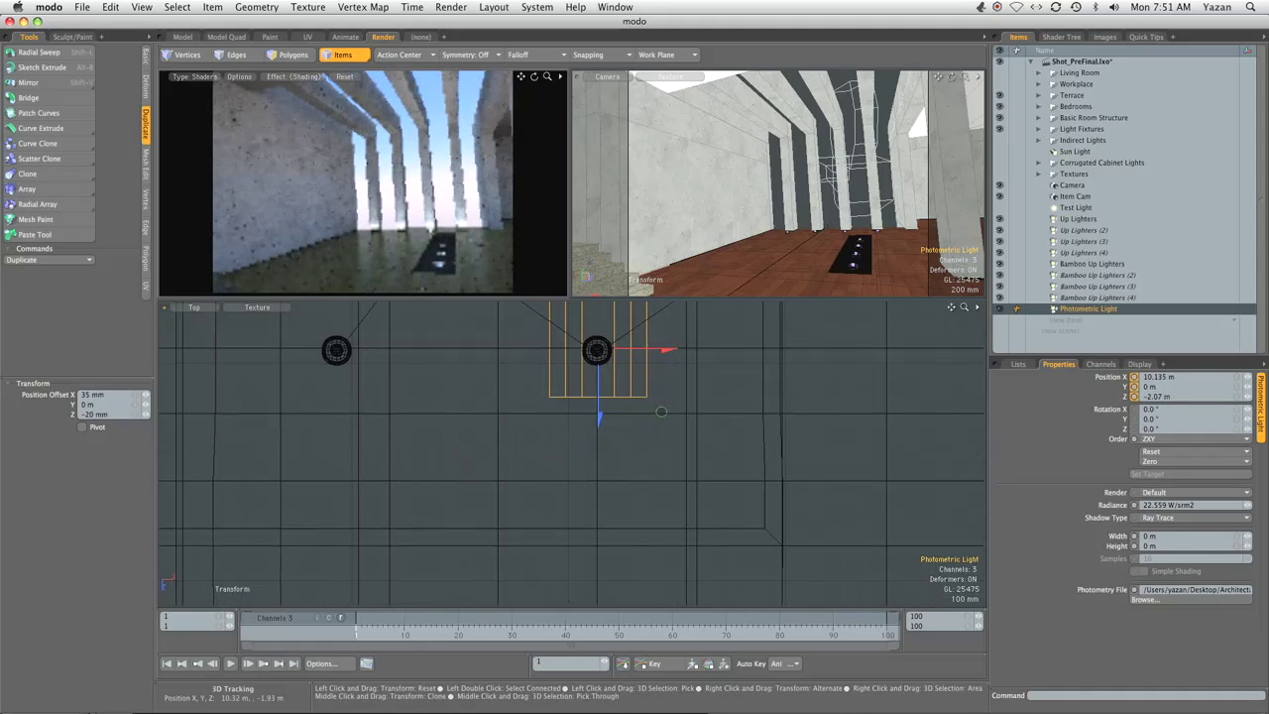
Set the new photometric light's display size to 0.1
{"action": "left_click", "coordinate": [1139, 363]}
{"action": "left_click", "coordinate": [1177, 415]}
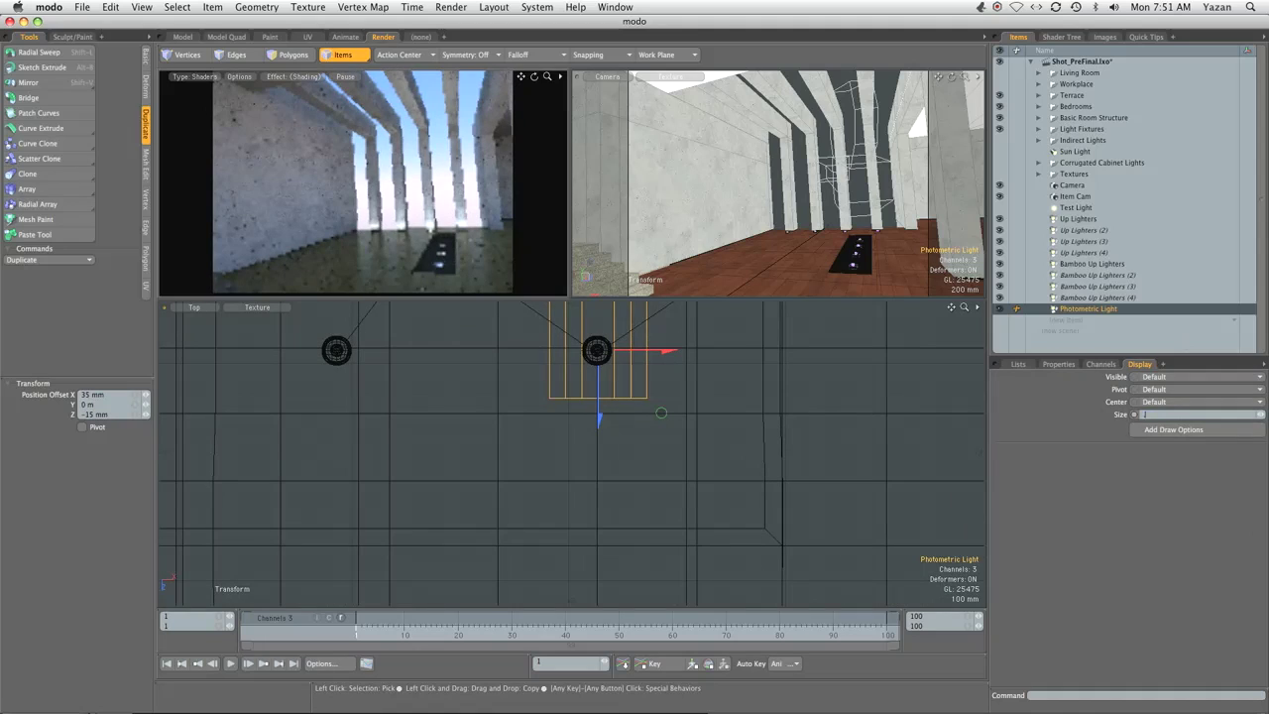
{"action": "key", "text": "Return"}
In the Right view, rotate the photometric light -90° about X so that it faces downward
{"action": "left_click_drag", "start_coordinate": [612, 360], "coordinate": [654, 363], "text": "ctrl+alt"}
{"action": "key", "text": "ctrl+space"}
{"action": "left_click", "coordinate": [686, 378]}
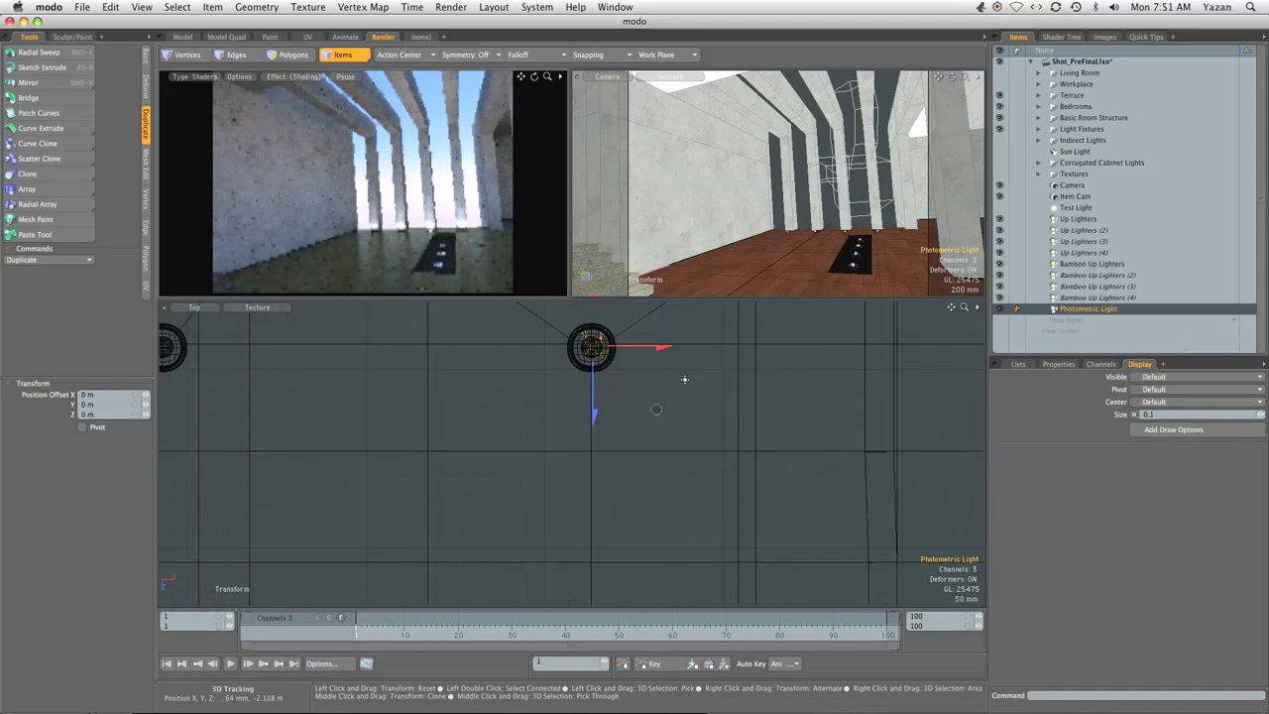
{"action": "key", "text": "e"}
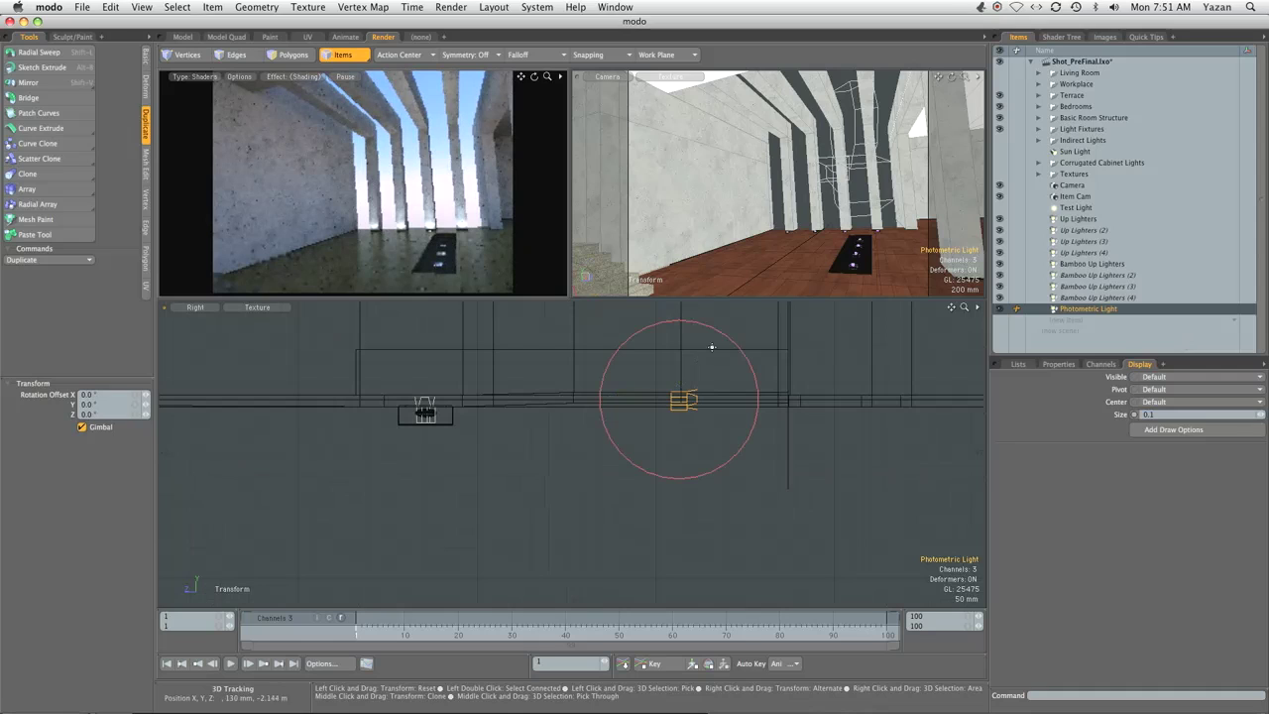
{"action": "left_click_drag", "start_coordinate": [714, 331], "coordinate": [754, 376]}
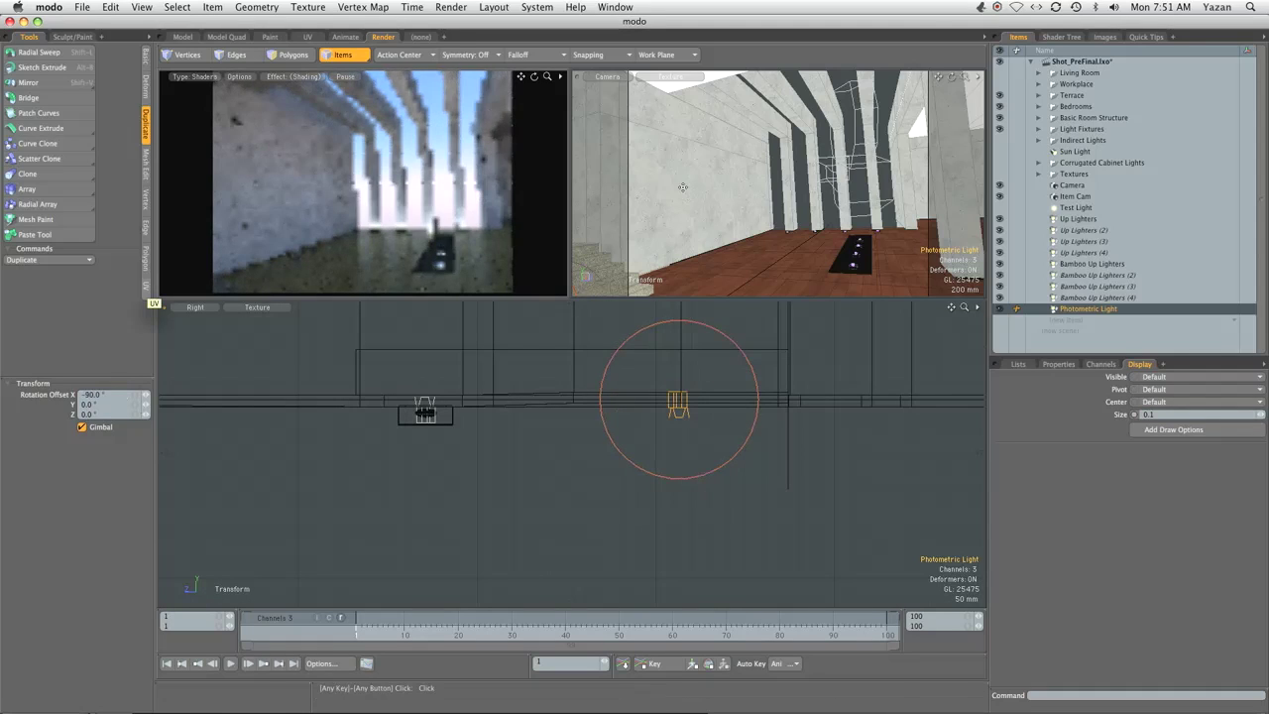
{"action": "key", "text": "space"}
Raise the photometric light about 4 m into the round ceiling fixture, around its bulb
{"action": "left_click_drag", "start_coordinate": [555, 417], "coordinate": [634, 563], "text": "alt+shift"}
{"action": "scroll", "coordinate": [654, 508], "scroll_direction": "down", "scroll_amount": 3}
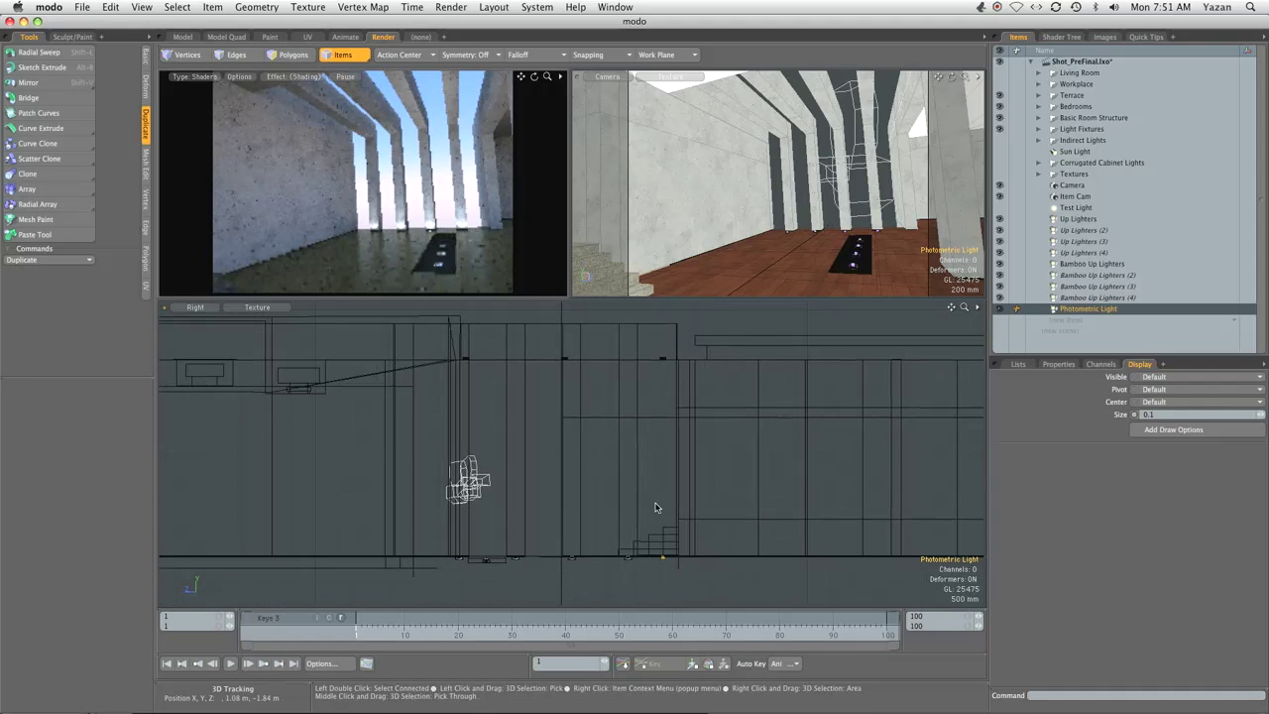
{"action": "key", "text": "w"}
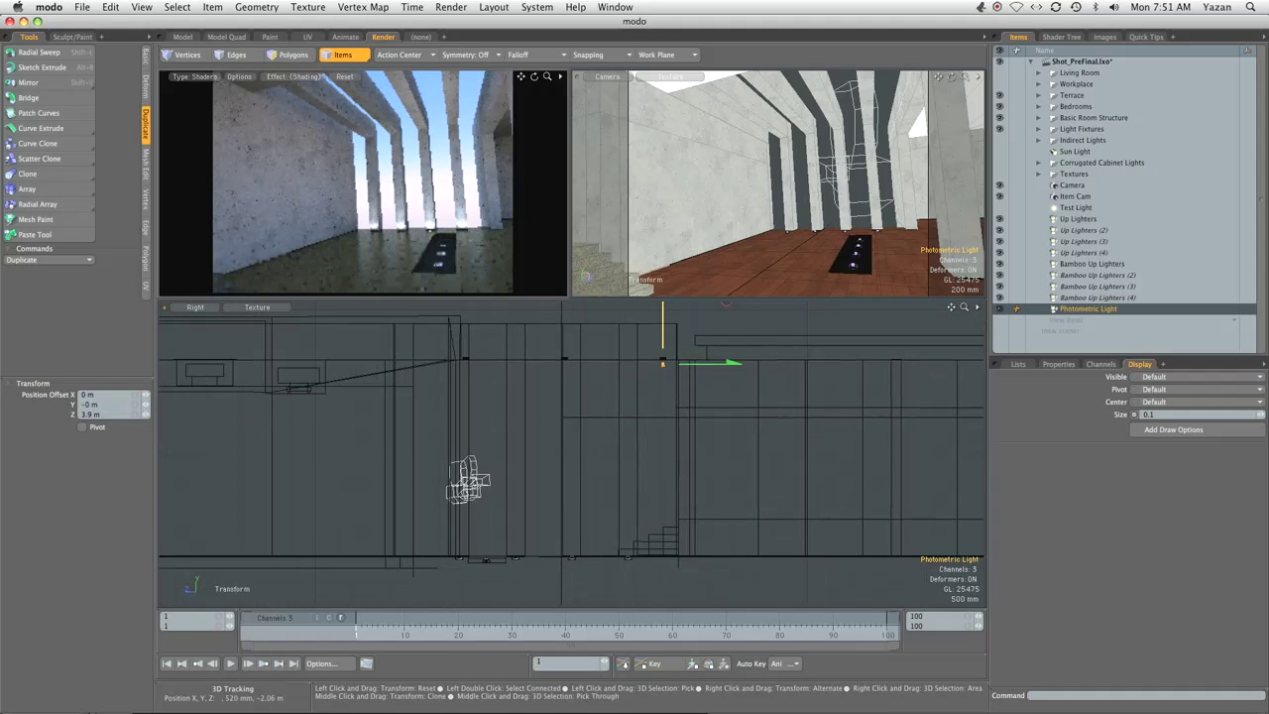
{"action": "left_click_drag", "start_coordinate": [724, 363], "coordinate": [732, 363]}
{"action": "scroll", "coordinate": [770, 348], "scroll_direction": "up", "scroll_amount": 5}
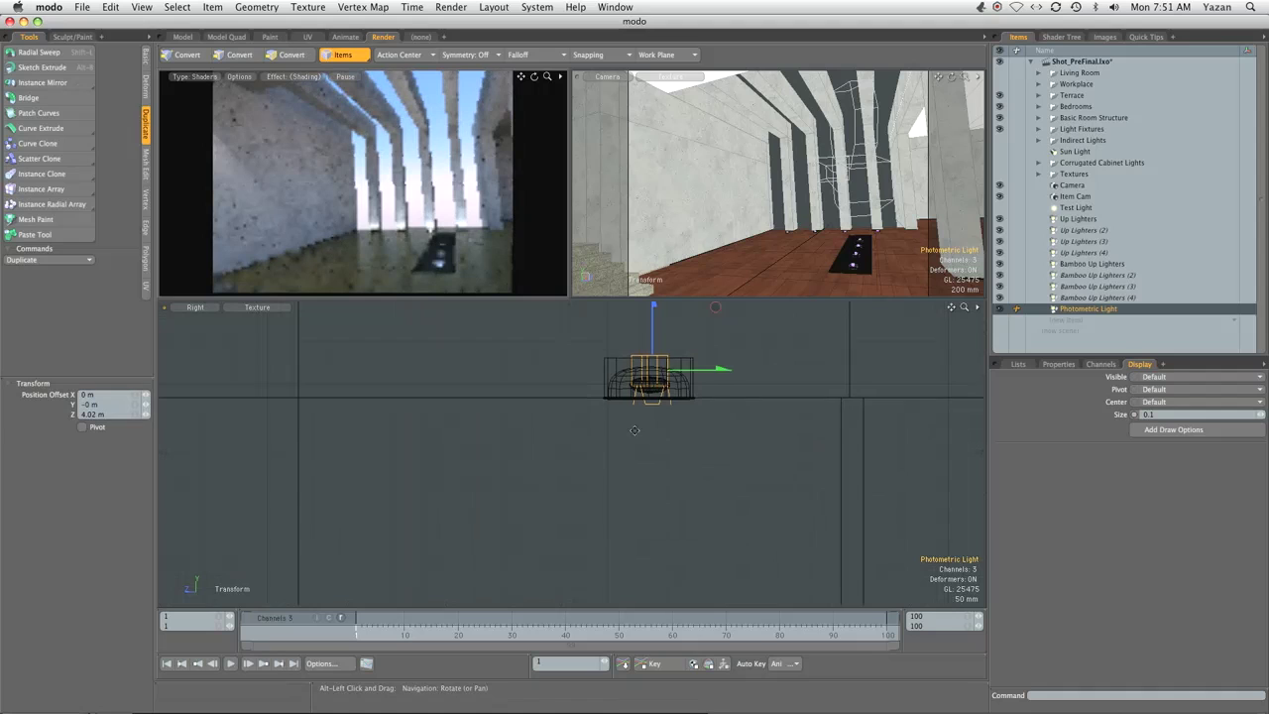
{"action": "scroll", "coordinate": [635, 430], "scroll_direction": "up", "scroll_amount": 3}
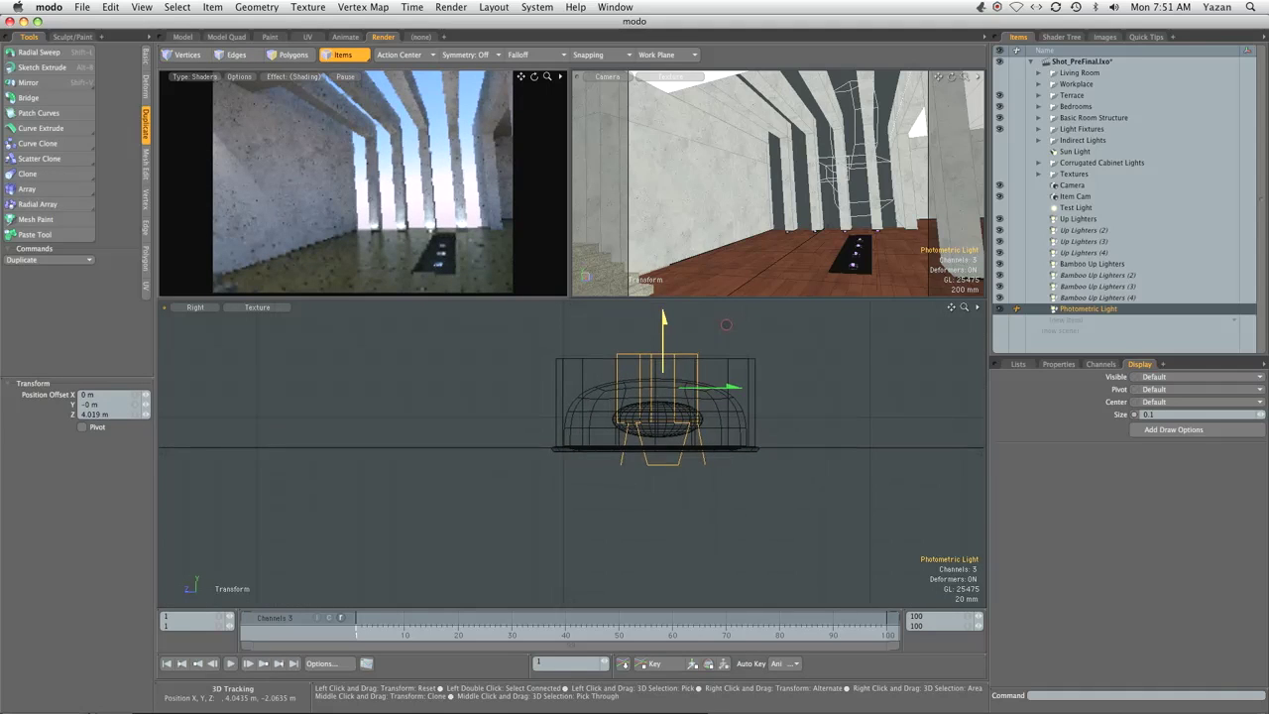
{"action": "left_click_drag", "start_coordinate": [726, 324], "coordinate": [726, 354]}
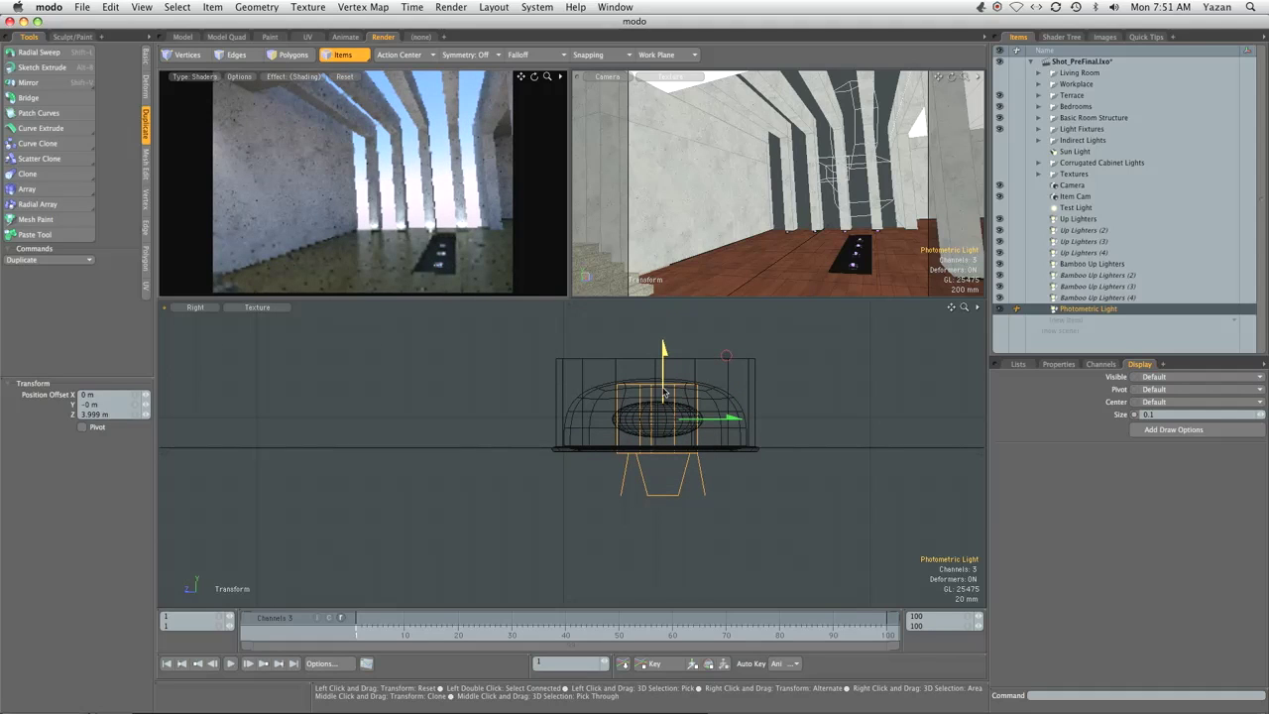
In the Top view, nudge the photometric light about -5 mm and -3 mm to centre it on the fixture's bulb
{"action": "key", "text": "ctrl+space"}
{"action": "left_click", "coordinate": [705, 382]}
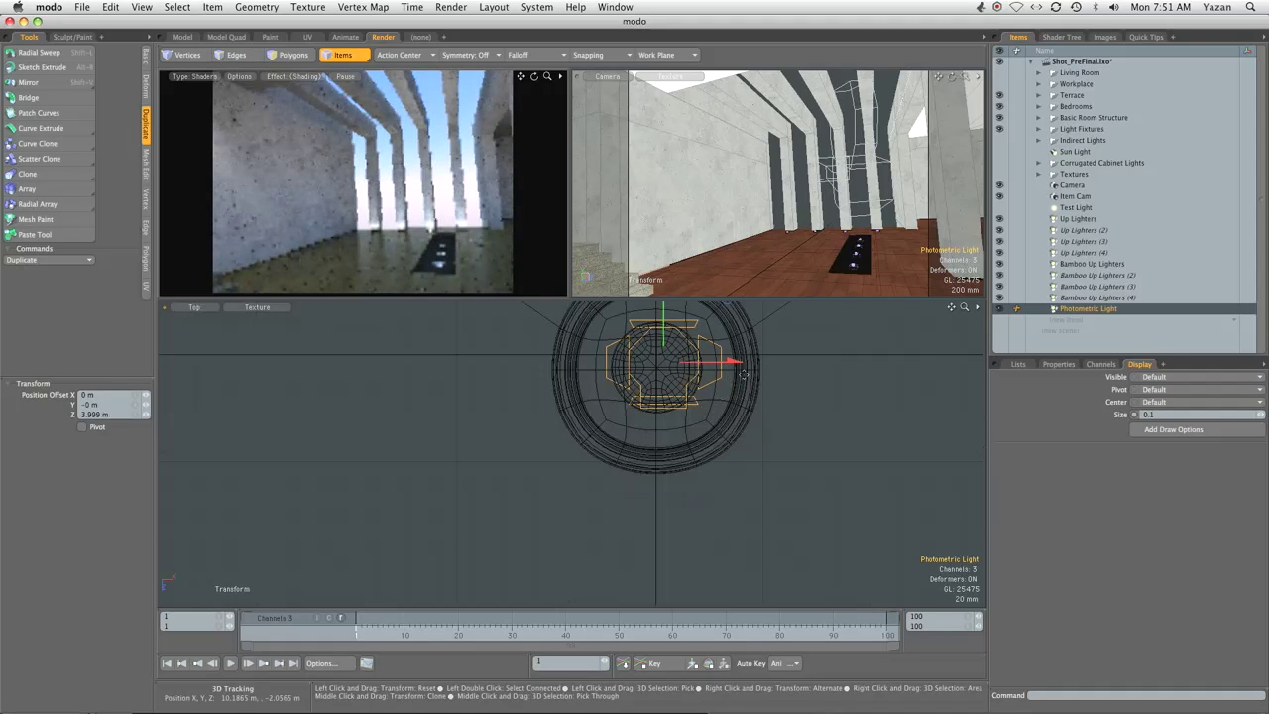
{"action": "left_click_drag", "start_coordinate": [696, 344], "coordinate": [688, 349]}
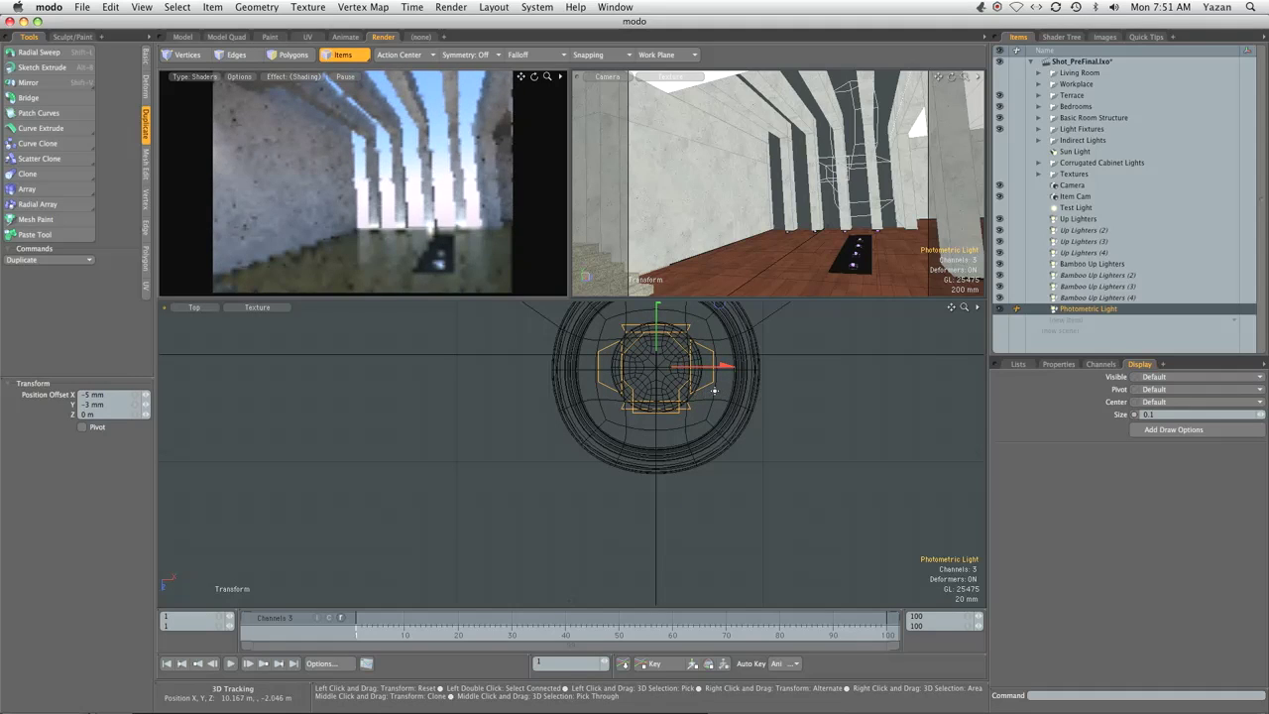
{"action": "key", "text": "space"}
Switch to the Model layout, frame the six round ceiling fixtures in the Top view, and enable Show Lights in the viewport visibility options
{"action": "left_click_drag", "start_coordinate": [804, 358], "coordinate": [569, 385], "text": "ctrl+alt"}
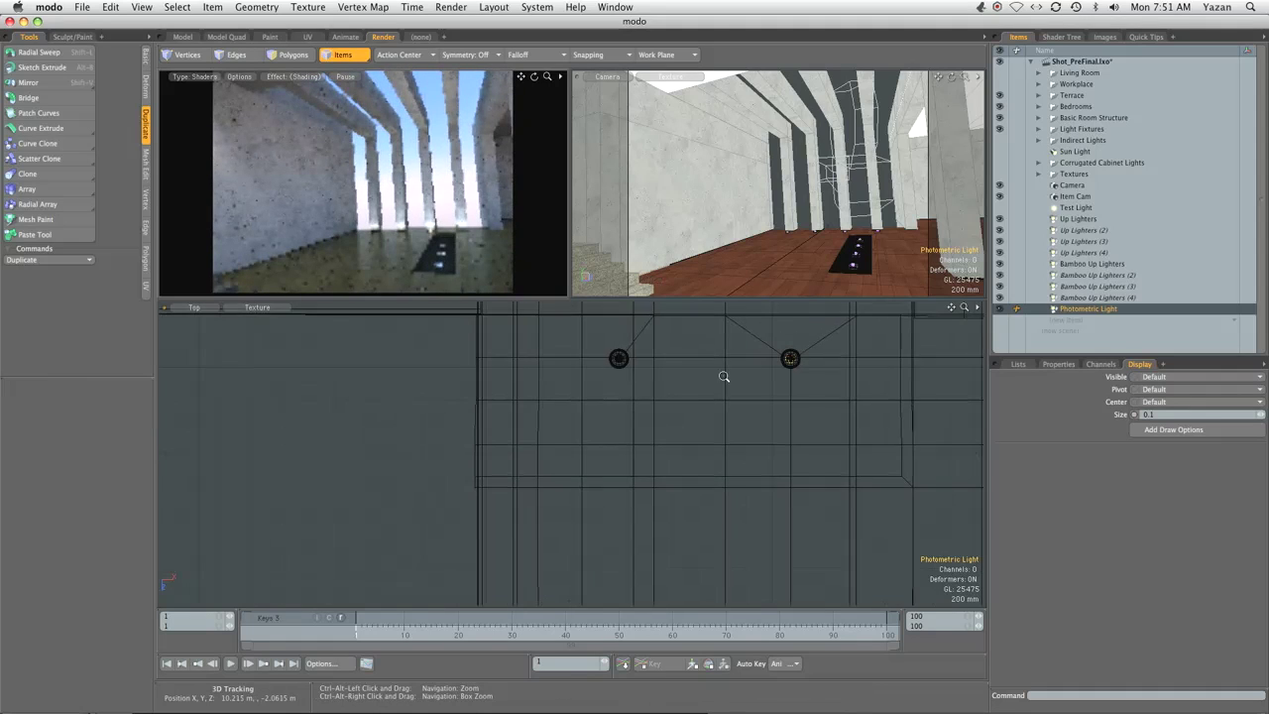
{"action": "left_click_drag", "start_coordinate": [723, 377], "coordinate": [565, 398], "text": "ctrl+alt"}
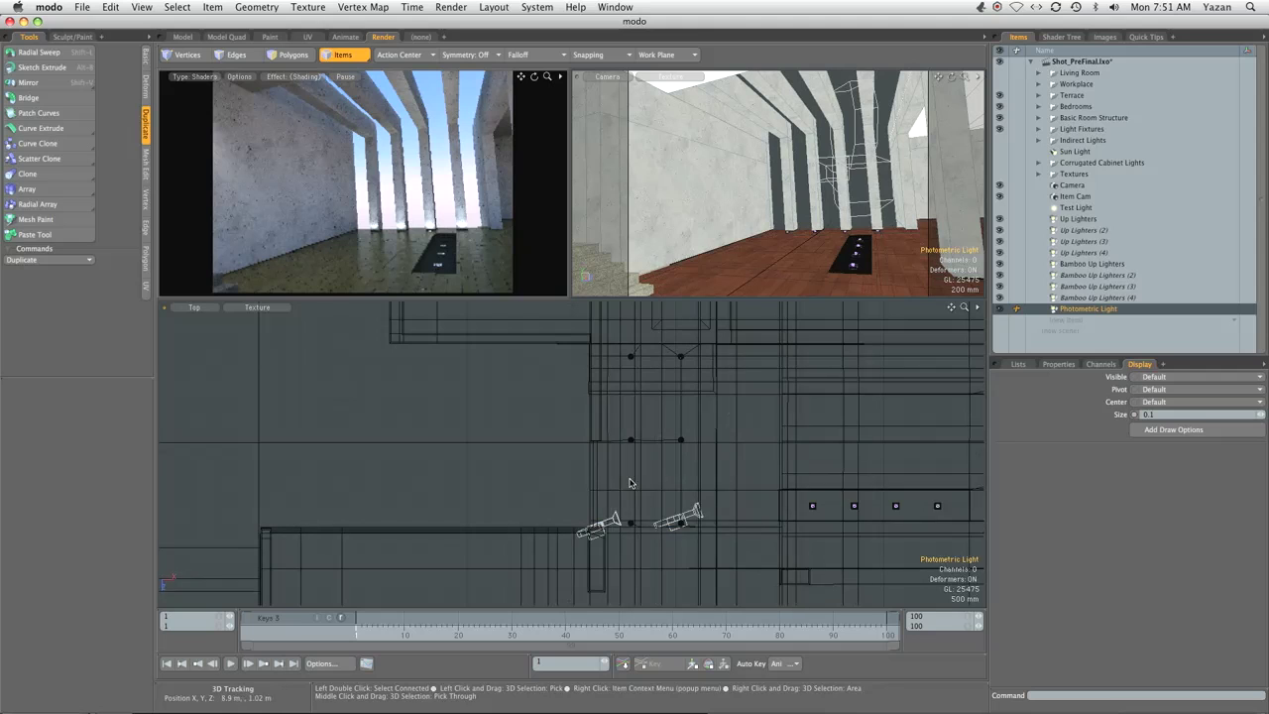
{"action": "key", "text": "alt"}
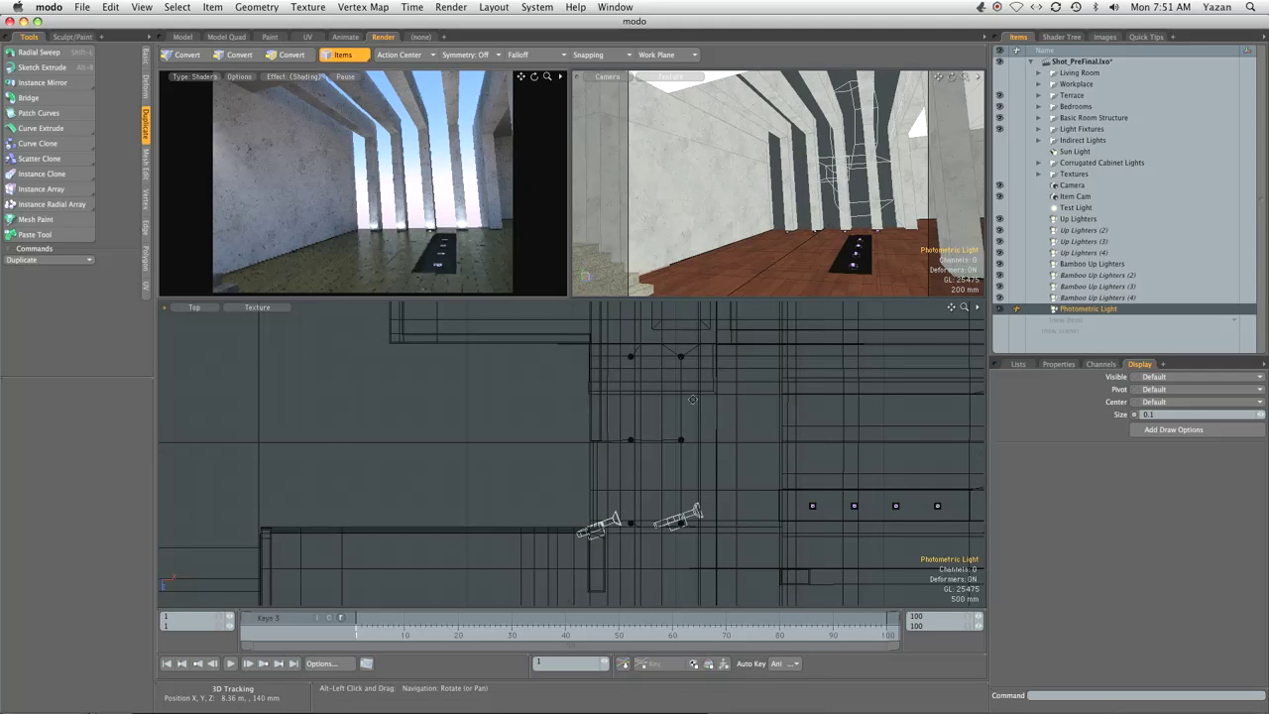
{"action": "left_click", "coordinate": [185, 37]}
{"action": "key", "text": "ctrl+space"}
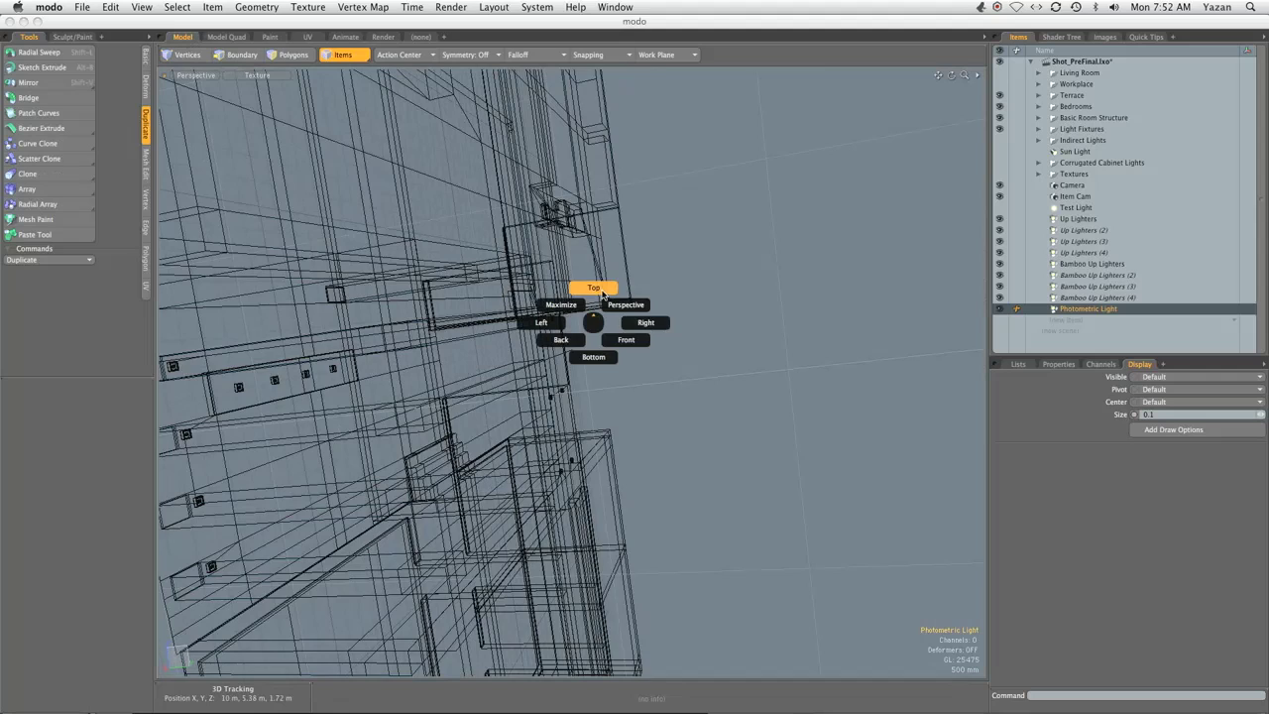
{"action": "left_click", "coordinate": [592, 285]}
{"action": "left_click_drag", "start_coordinate": [726, 333], "coordinate": [742, 340], "text": "ctrl+alt"}
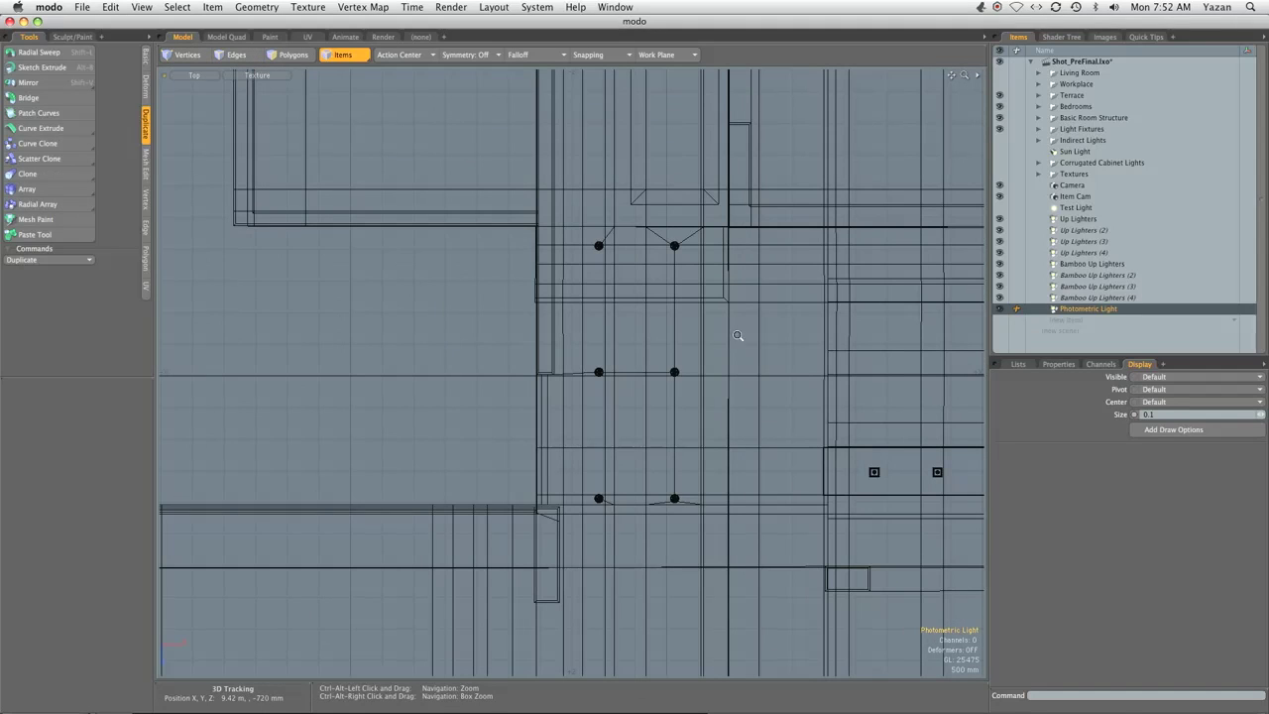
{"action": "key", "text": "o"}
{"action": "left_click", "coordinate": [873, 248]}
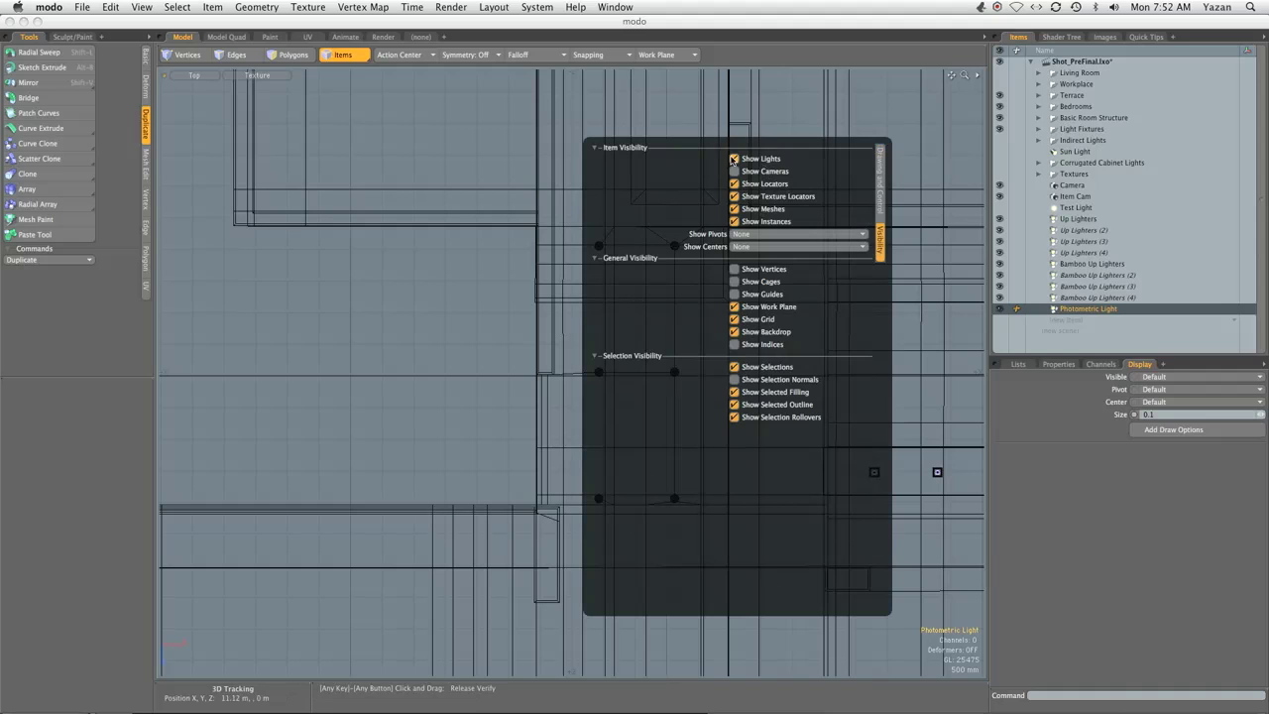
Create an instance of the photometric light and move it -1.2 m in X onto the neighbouring round ceiling fixture
{"action": "left_click_drag", "start_coordinate": [671, 263], "coordinate": [637, 250], "text": "ctrl+alt"}
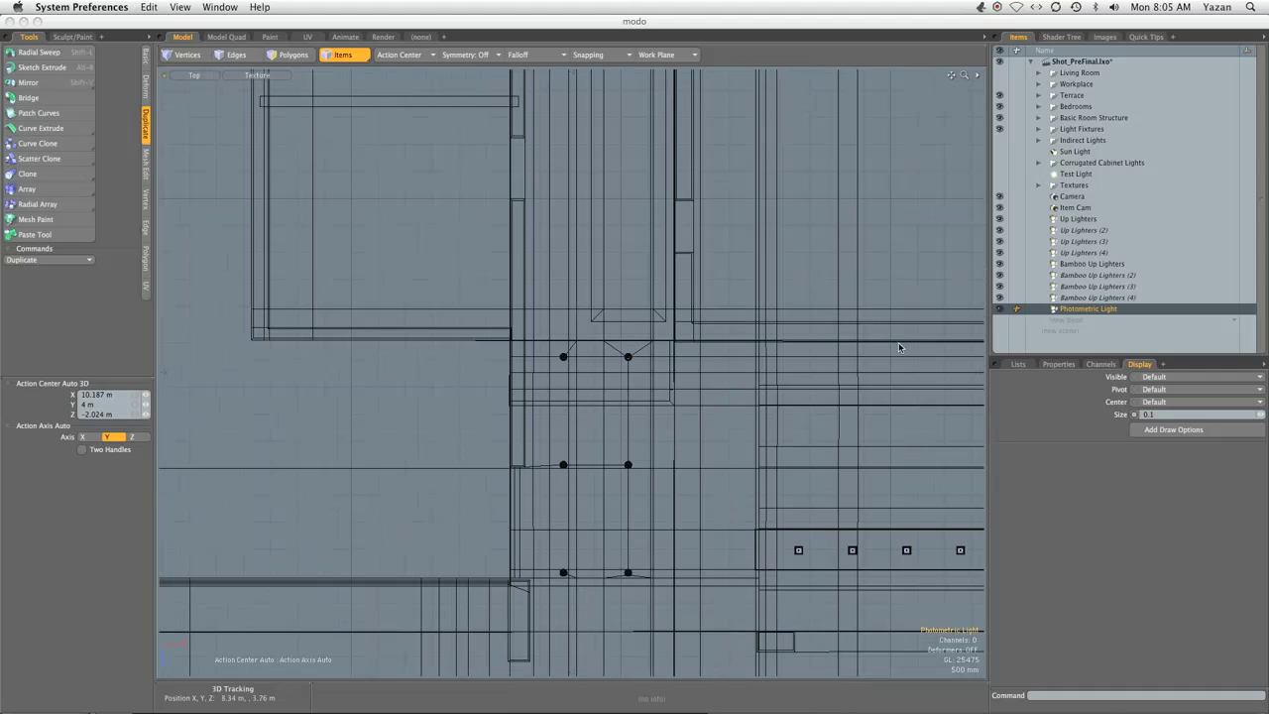
{"action": "left_click", "coordinate": [1078, 312]}
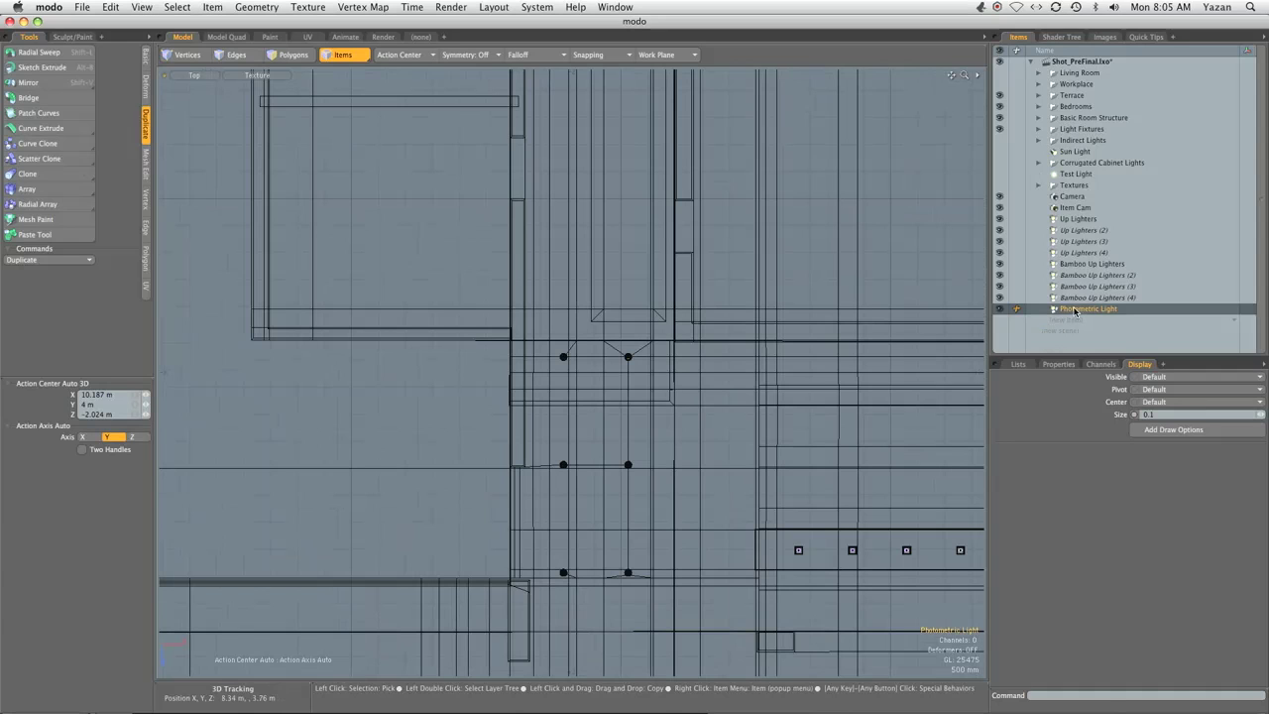
{"action": "right_click", "coordinate": [1075, 311]}
{"action": "left_click", "coordinate": [1067, 404]}
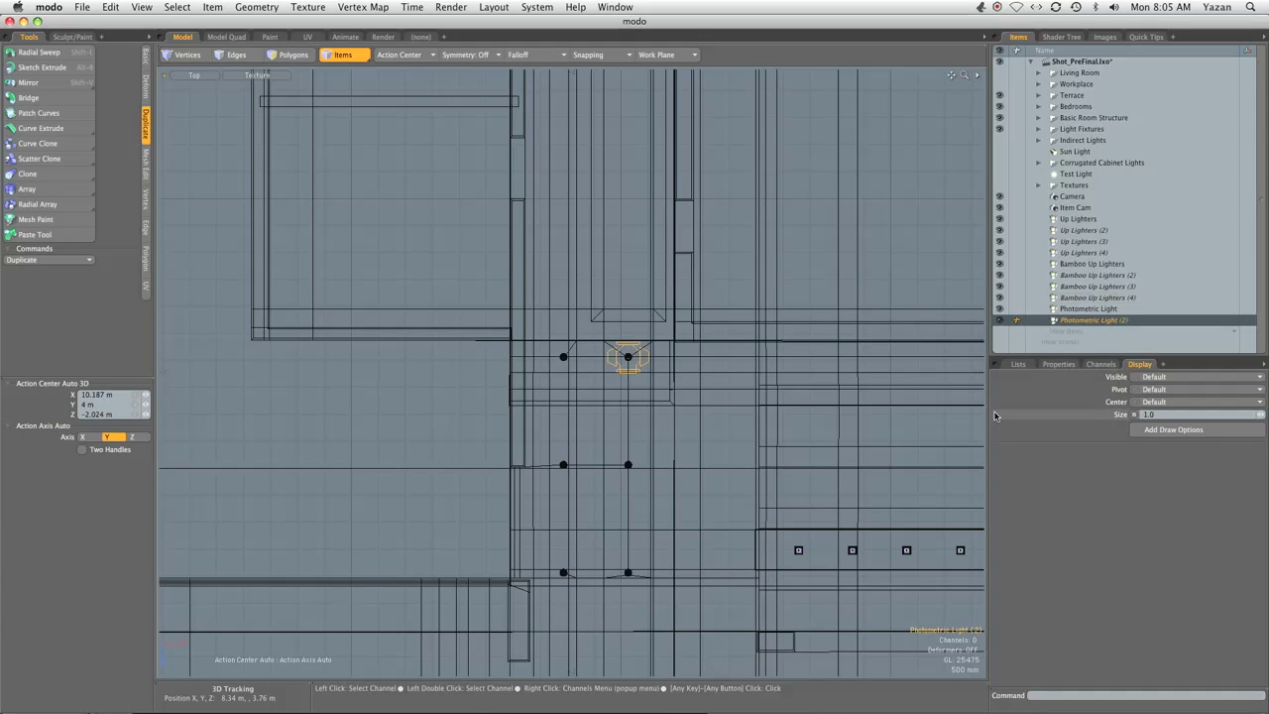
{"action": "key", "text": "w"}
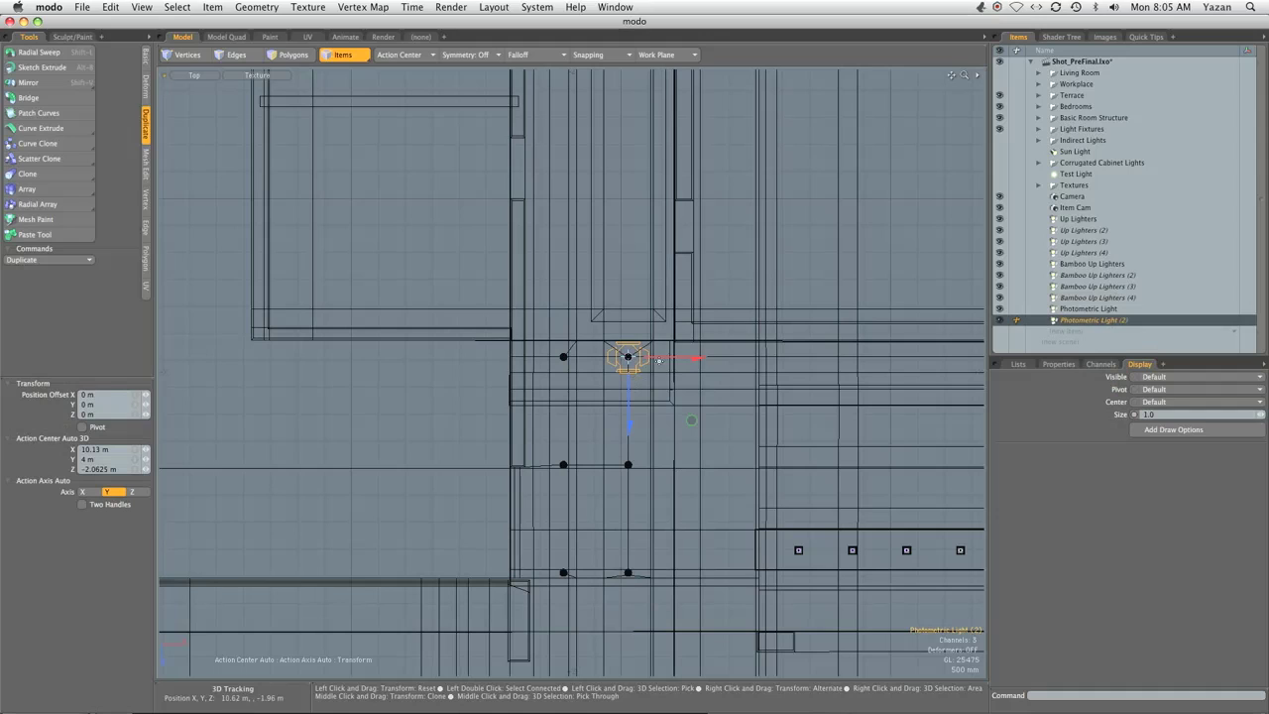
{"action": "left_click_drag", "start_coordinate": [684, 356], "coordinate": [620, 357]}
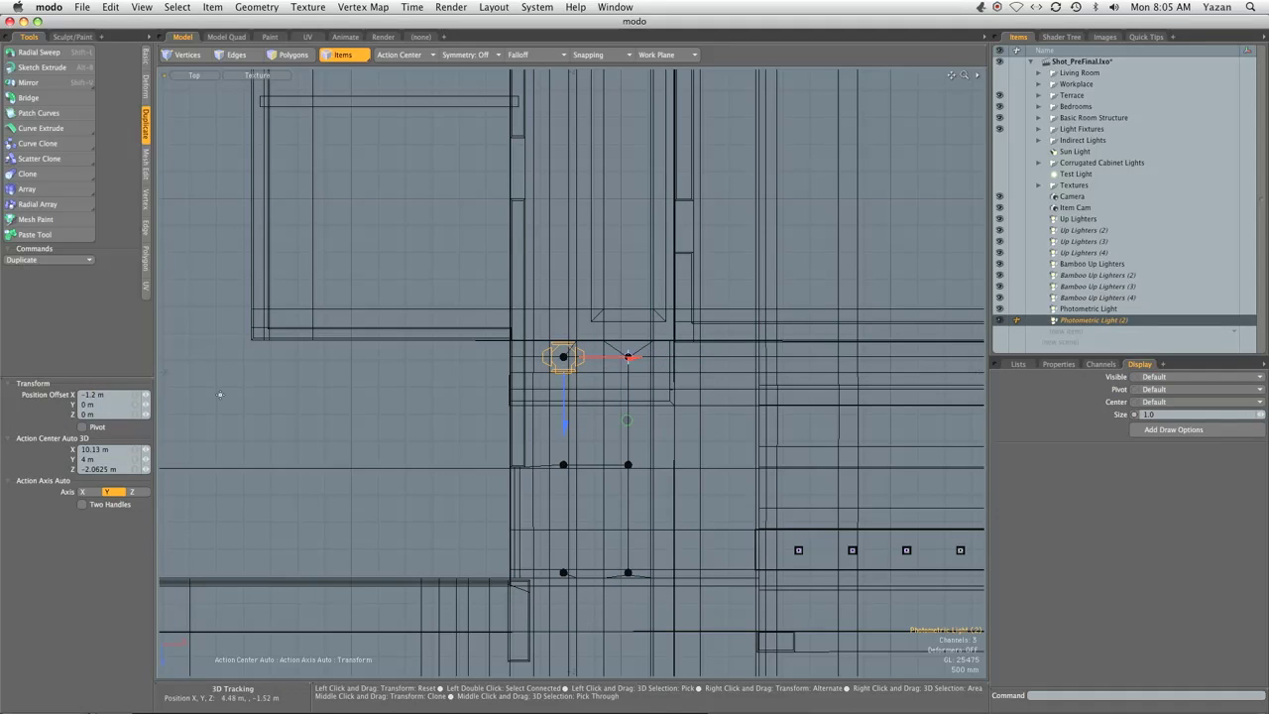
Instance Photometric Light (2) and move the copy along Z onto the middle fixture of the same row
{"action": "left_click", "coordinate": [1083, 321]}
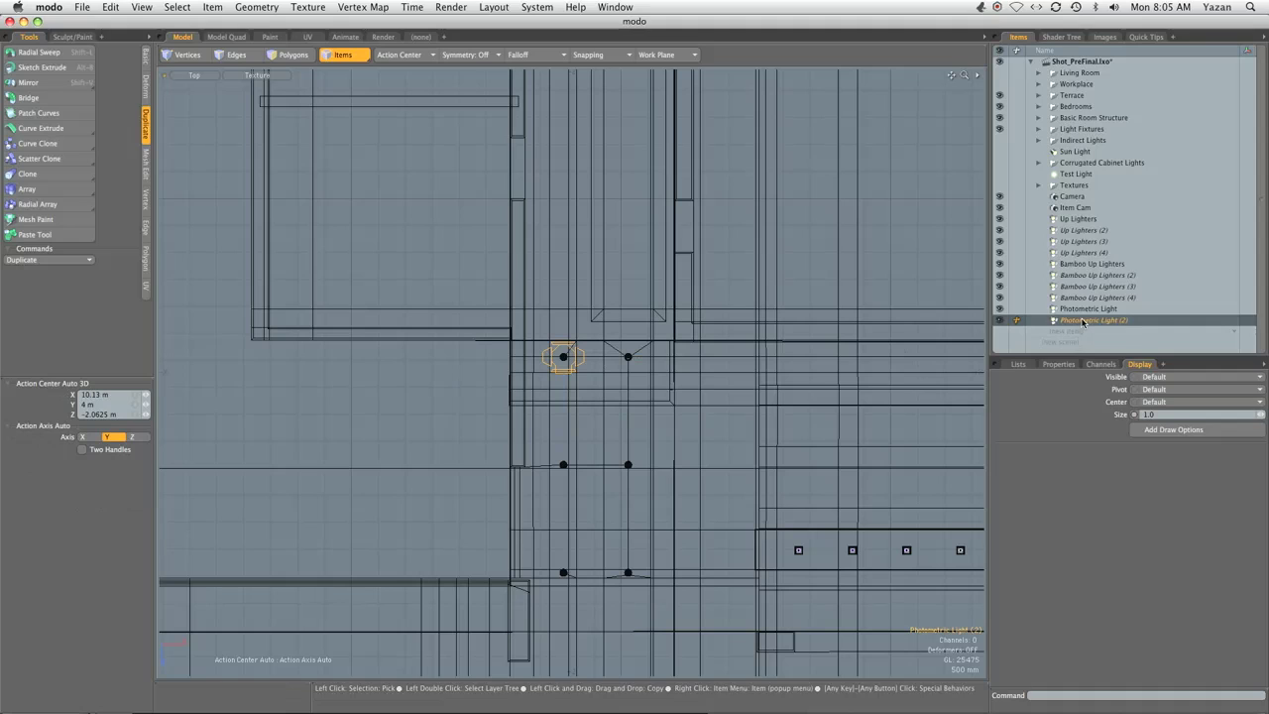
{"action": "right_click", "coordinate": [1083, 321]}
{"action": "left_click", "coordinate": [1074, 401]}
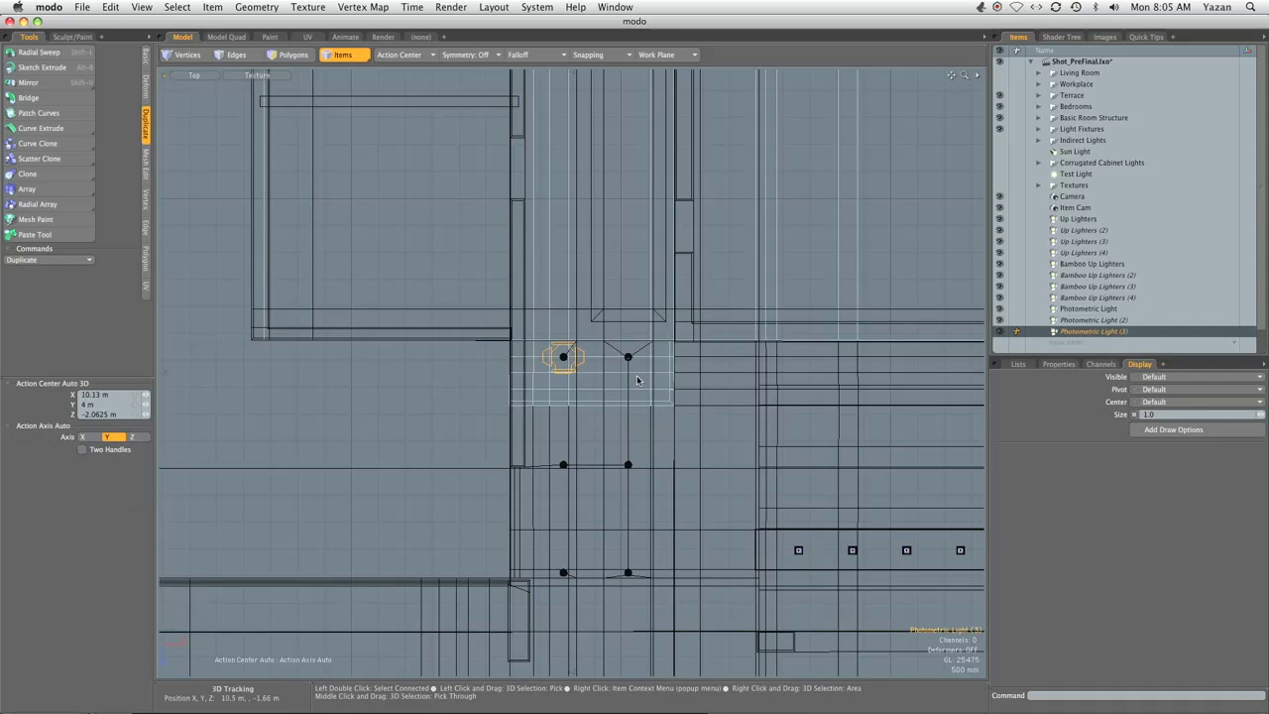
{"action": "key", "text": "w"}
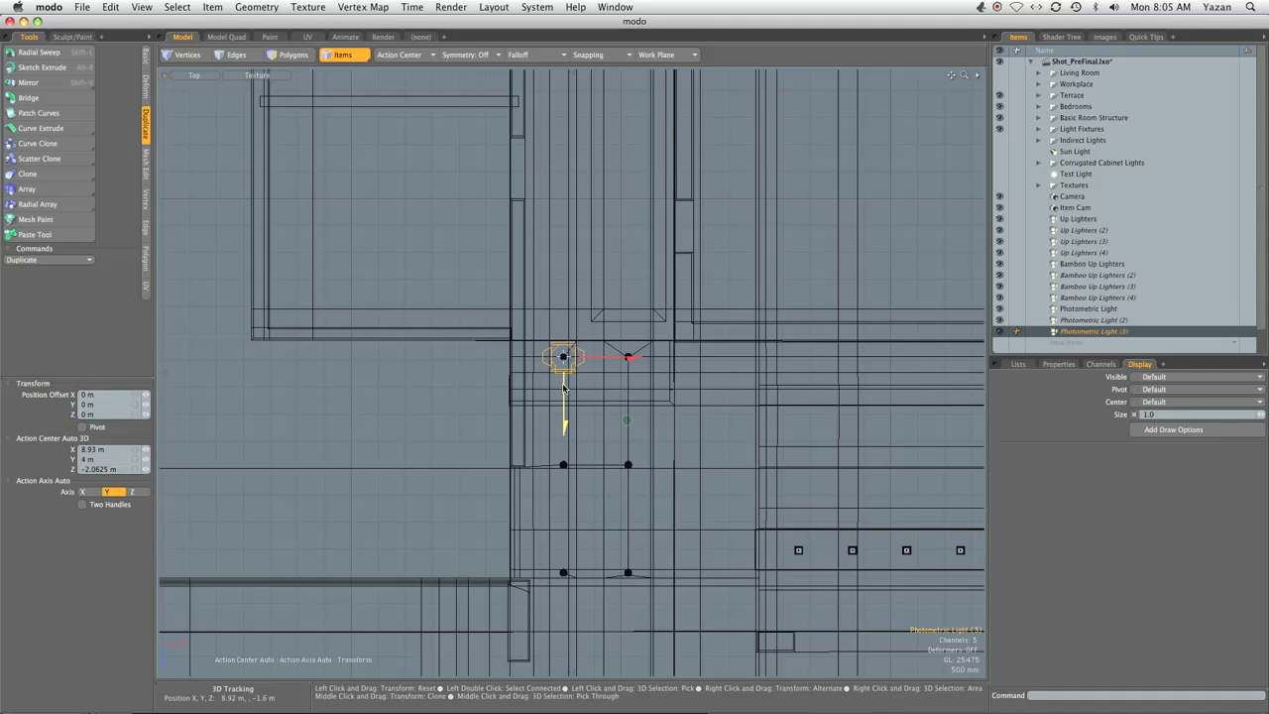
{"action": "left_click_drag", "start_coordinate": [563, 386], "coordinate": [563, 494]}
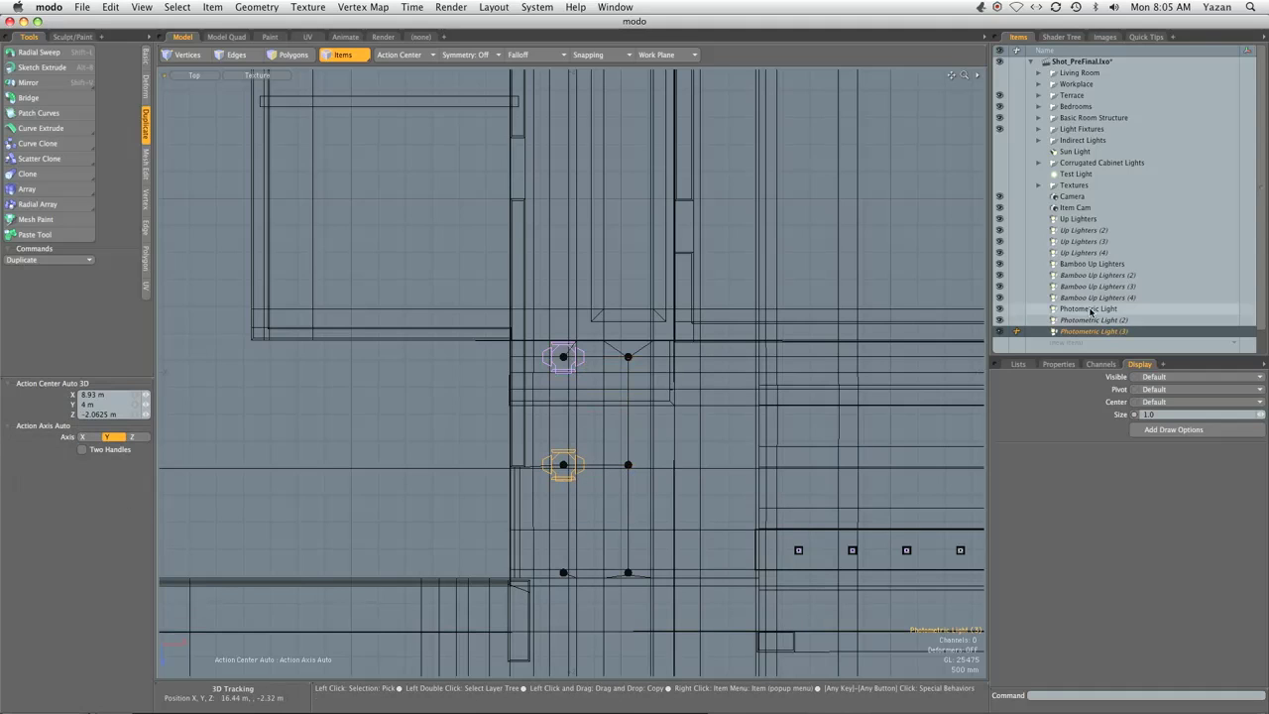
Instance the original photometric light and move the copy 2 m in Z onto the middle fixture of its row
{"action": "right_click", "coordinate": [1046, 308]}
{"action": "left_click", "coordinate": [1073, 397]}
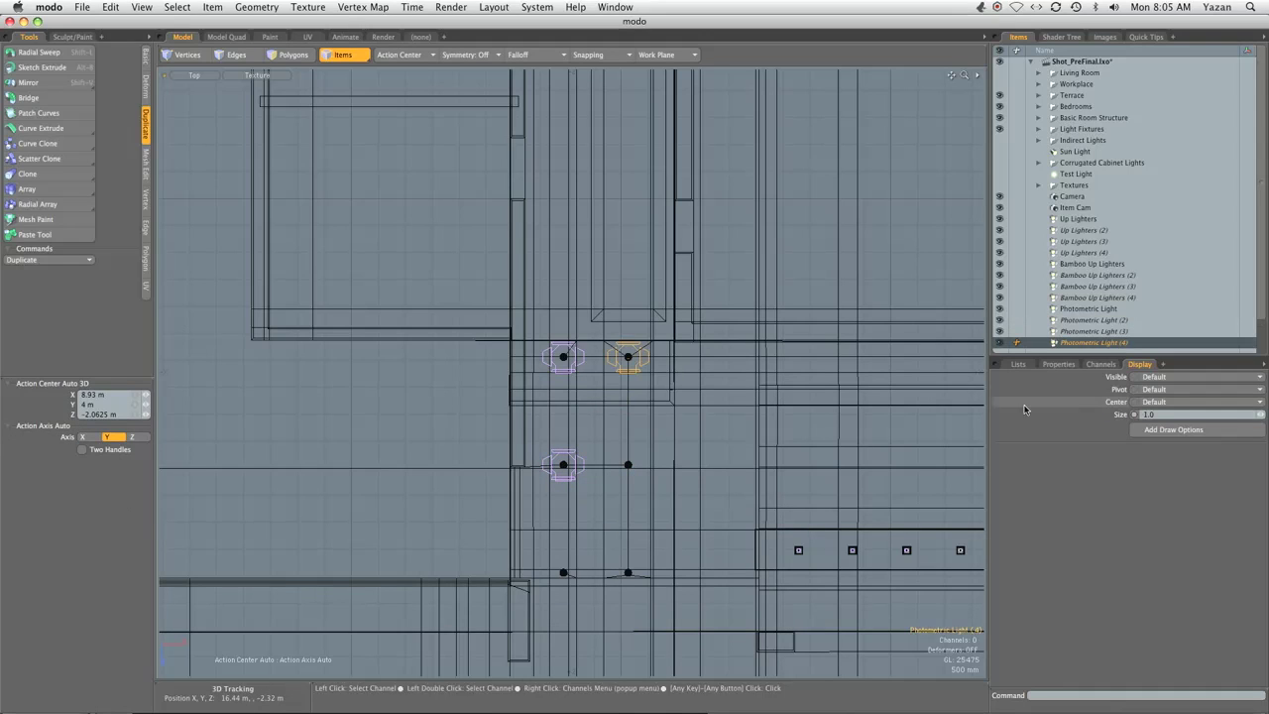
{"action": "key", "text": "w"}
{"action": "left_click_drag", "start_coordinate": [629, 390], "coordinate": [628, 496]}
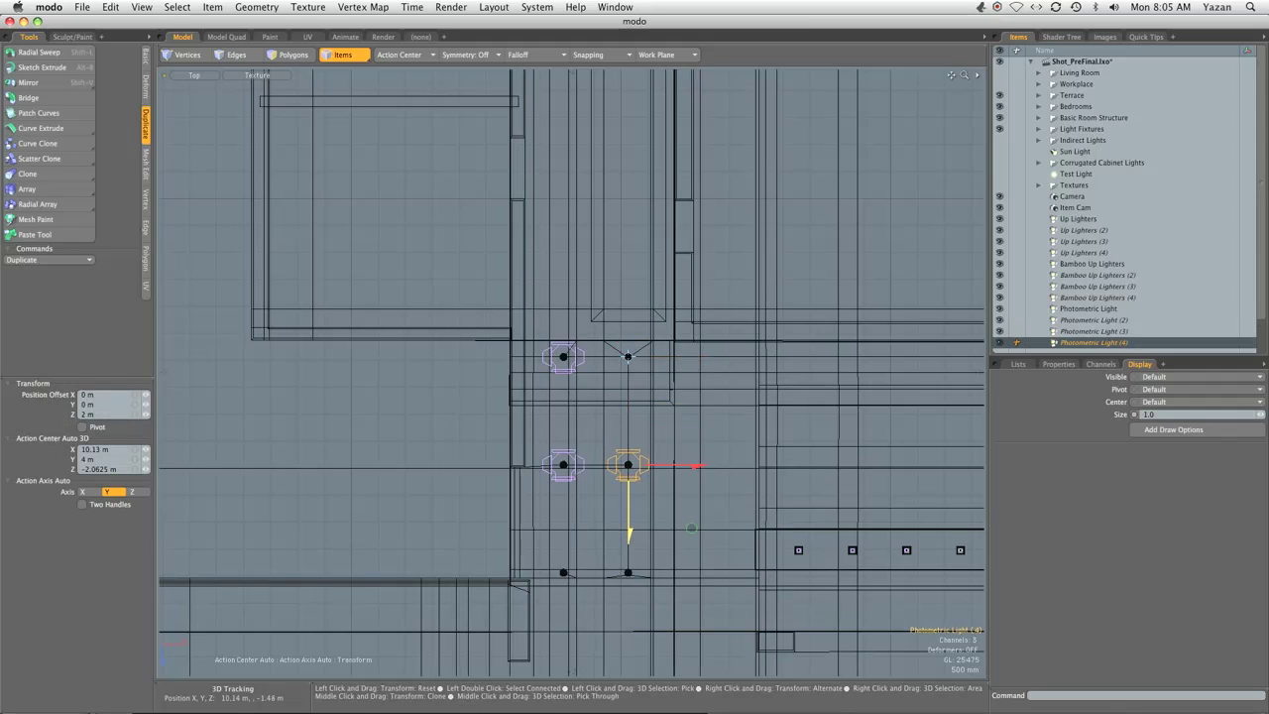
Instance the two middle photometric lights together and move the copies along Z onto the last pair of ceiling fixtures
{"action": "left_click", "coordinate": [1085, 331], "text": "shift"}
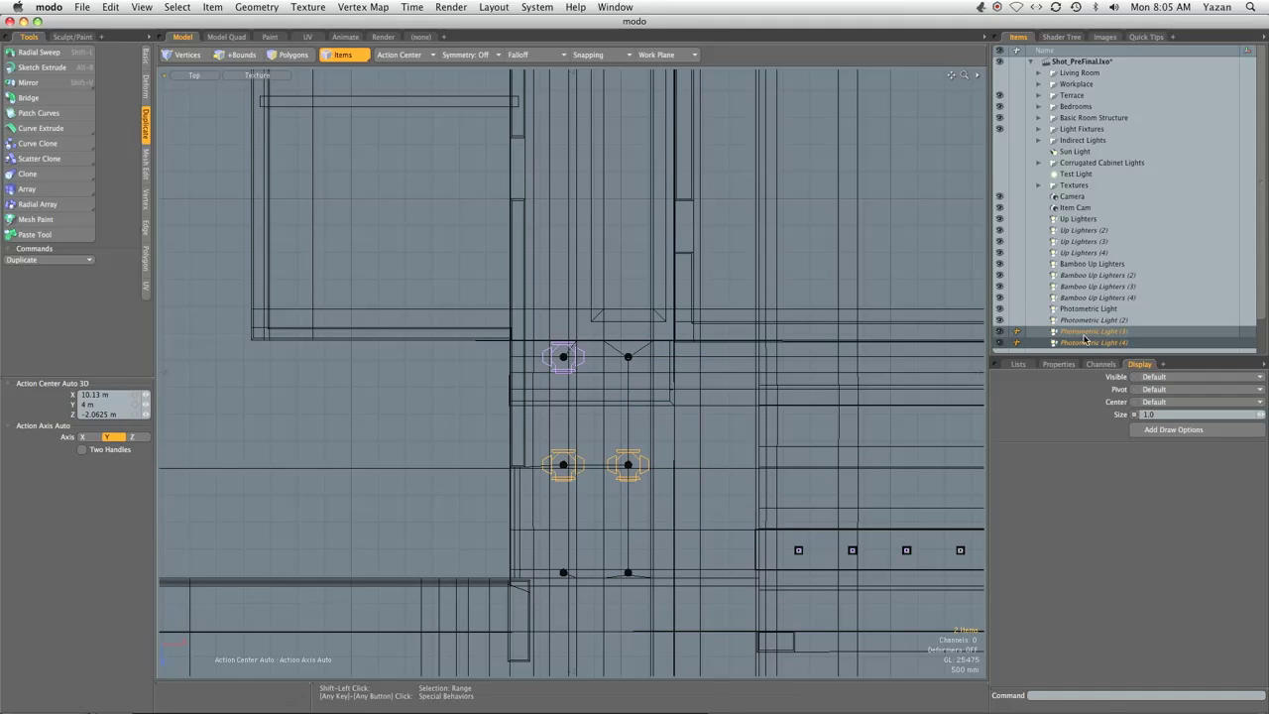
{"action": "right_click", "coordinate": [1085, 335]}
{"action": "left_click", "coordinate": [1080, 412]}
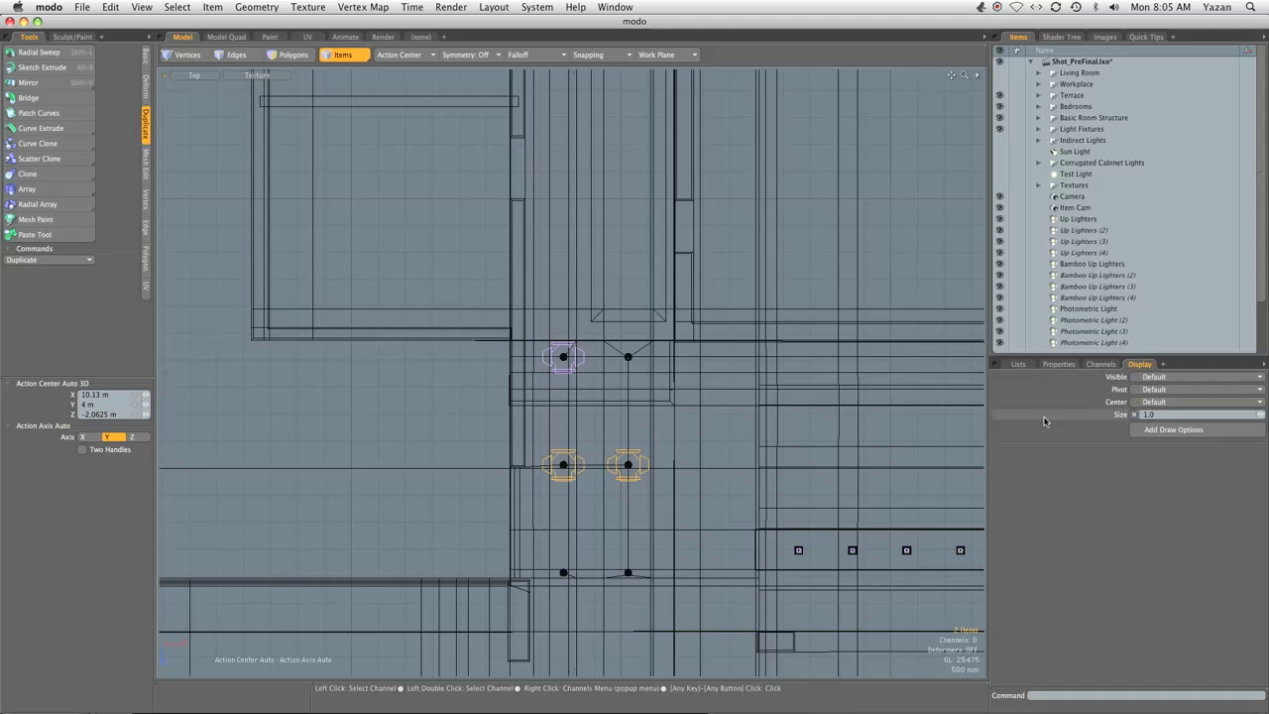
{"action": "right_click", "coordinate": [667, 435]}
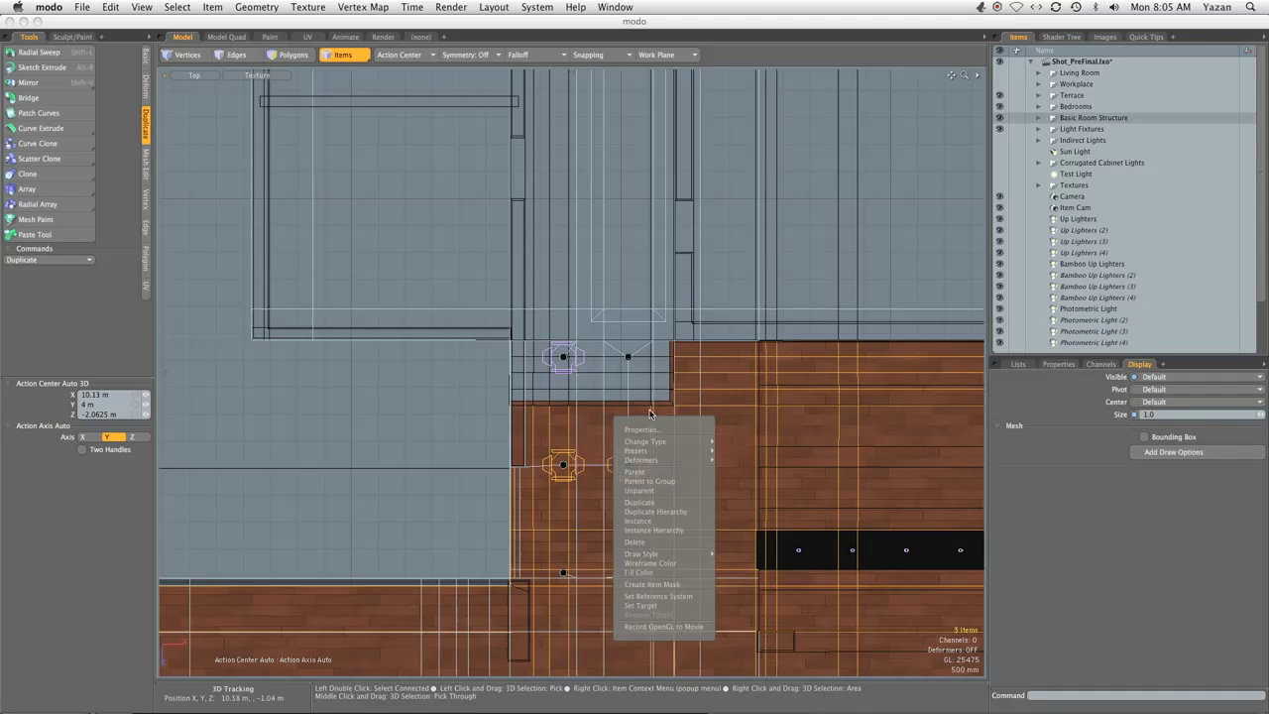
{"action": "left_click", "coordinate": [515, 426]}
{"action": "key", "text": "ctrl+d"}
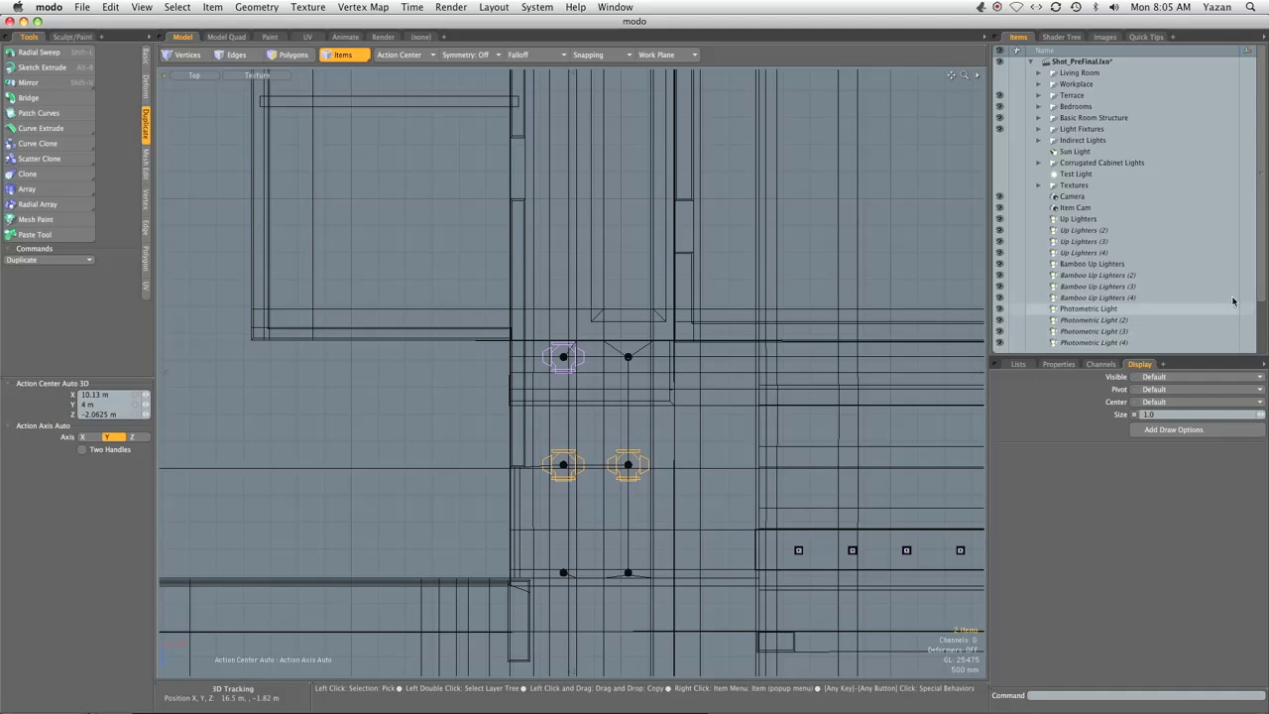
{"action": "key", "text": "w"}
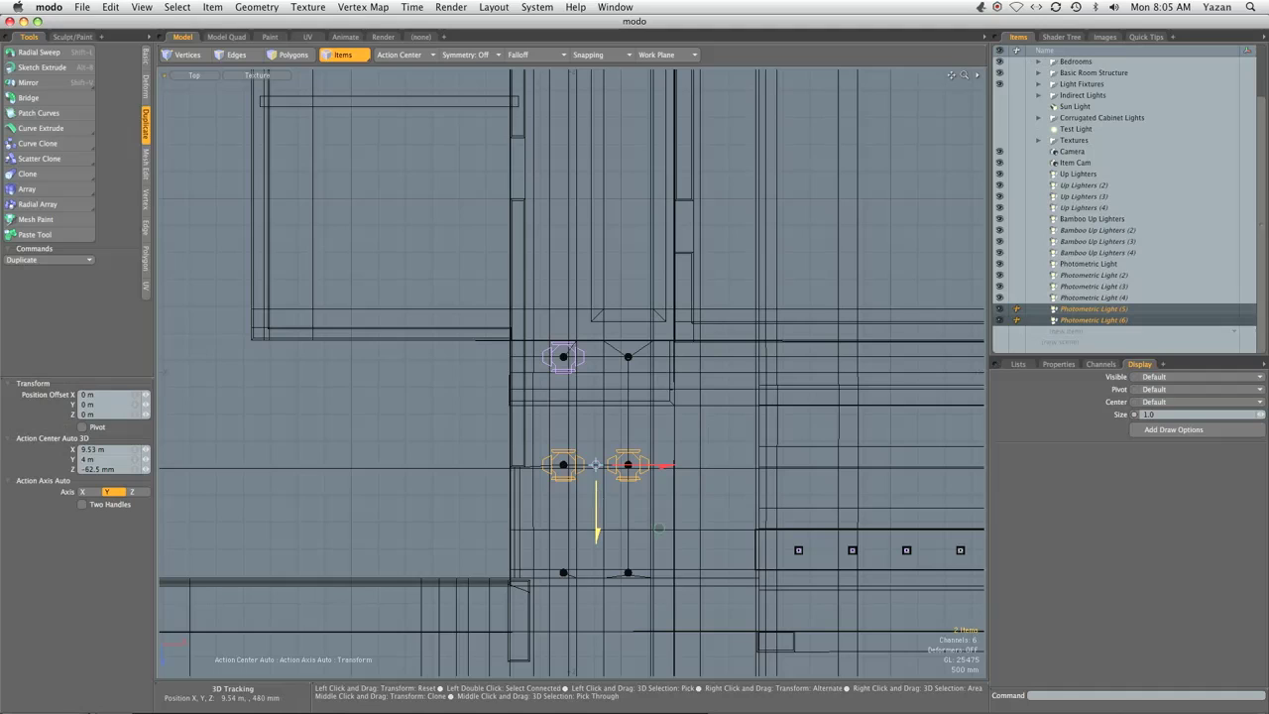
{"action": "left_click_drag", "start_coordinate": [658, 528], "coordinate": [658, 636]}
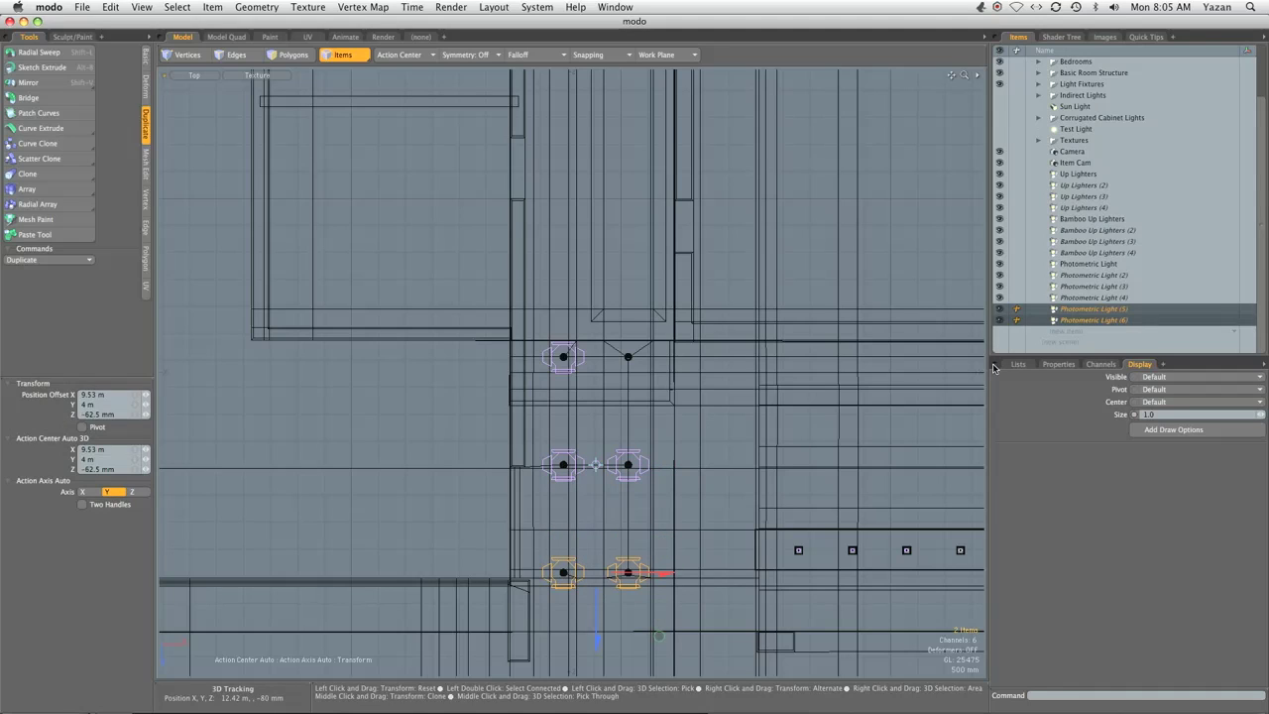
Set the display size of the five photometric light instances, (2) through (6), to 0.1
{"action": "left_click", "coordinate": [1090, 275]}
{"action": "left_click", "coordinate": [1121, 320], "text": "shift"}
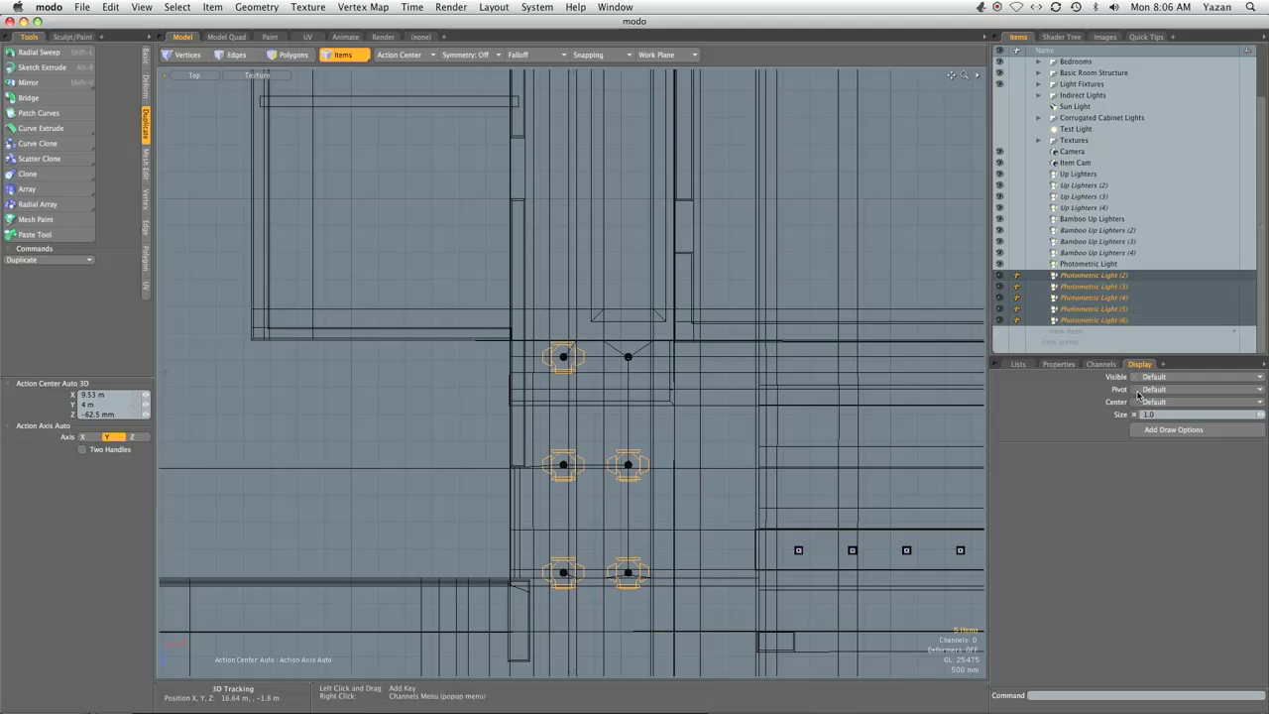
{"action": "type", "text": "0.1"}
{"action": "key", "text": "Return"}
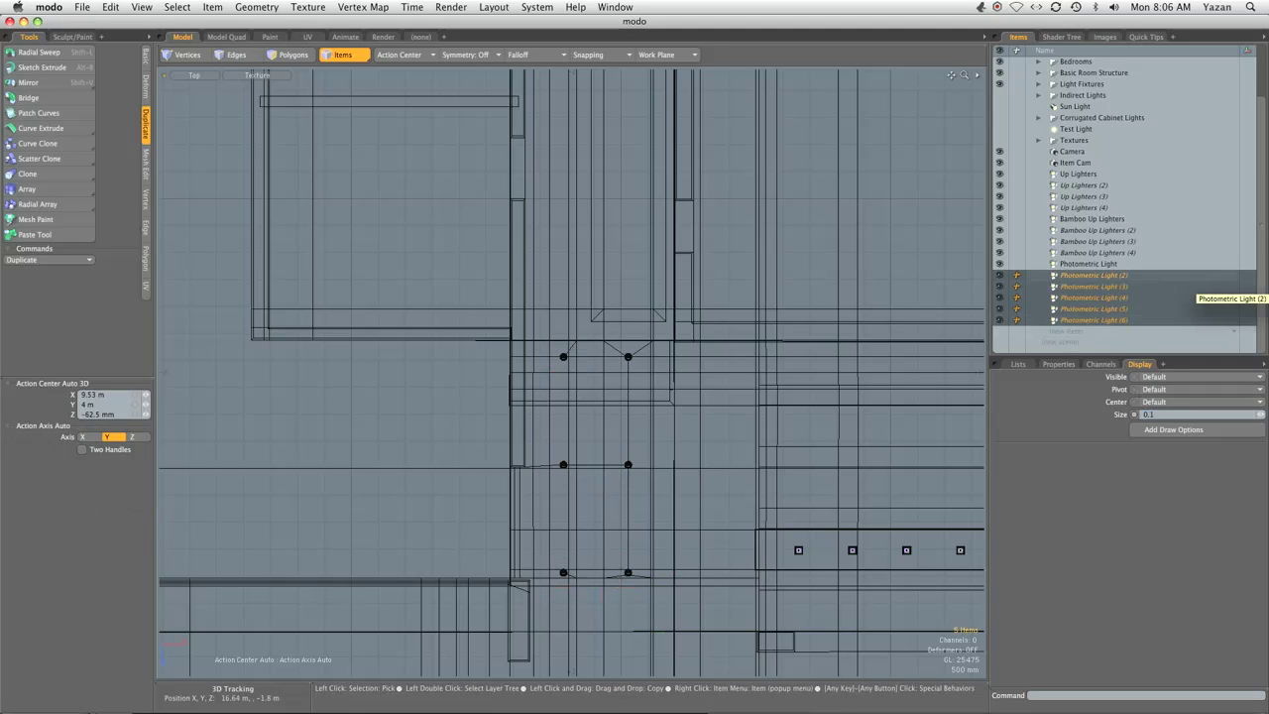
Rename the original photometric light as Down Lighters
{"action": "left_click", "coordinate": [1080, 266]}
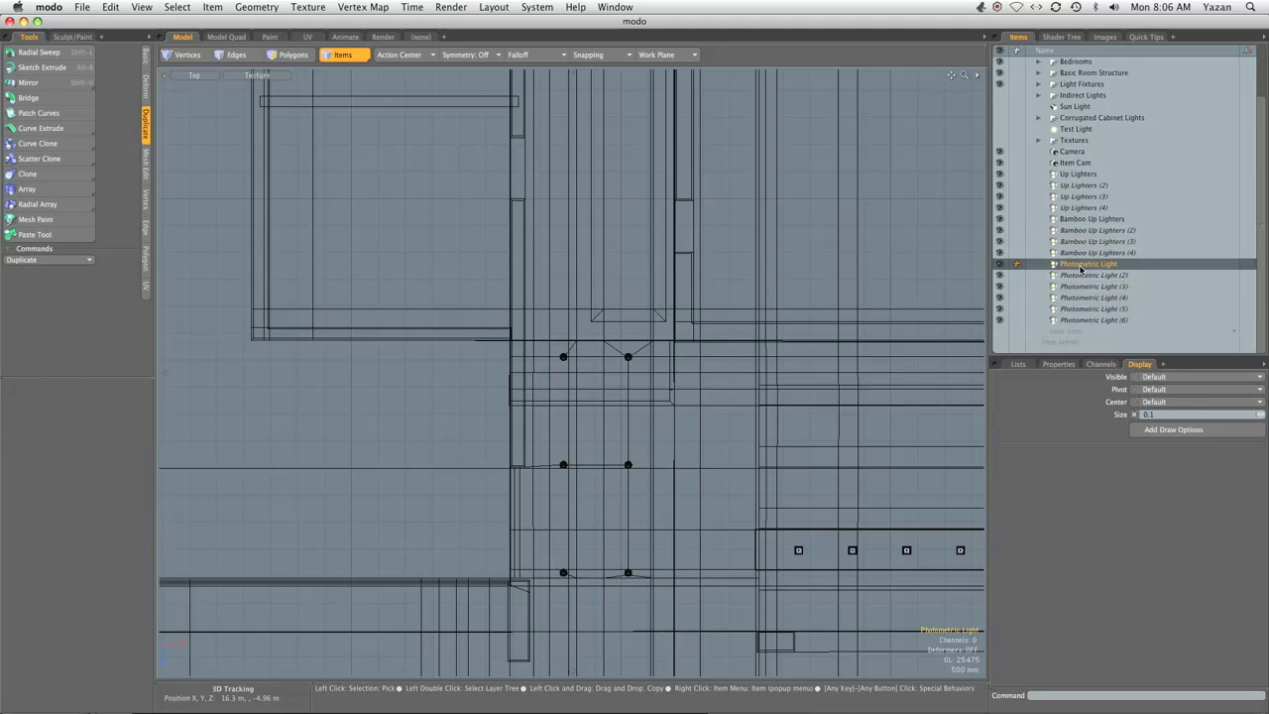
{"action": "double_click", "coordinate": [1080, 266]}
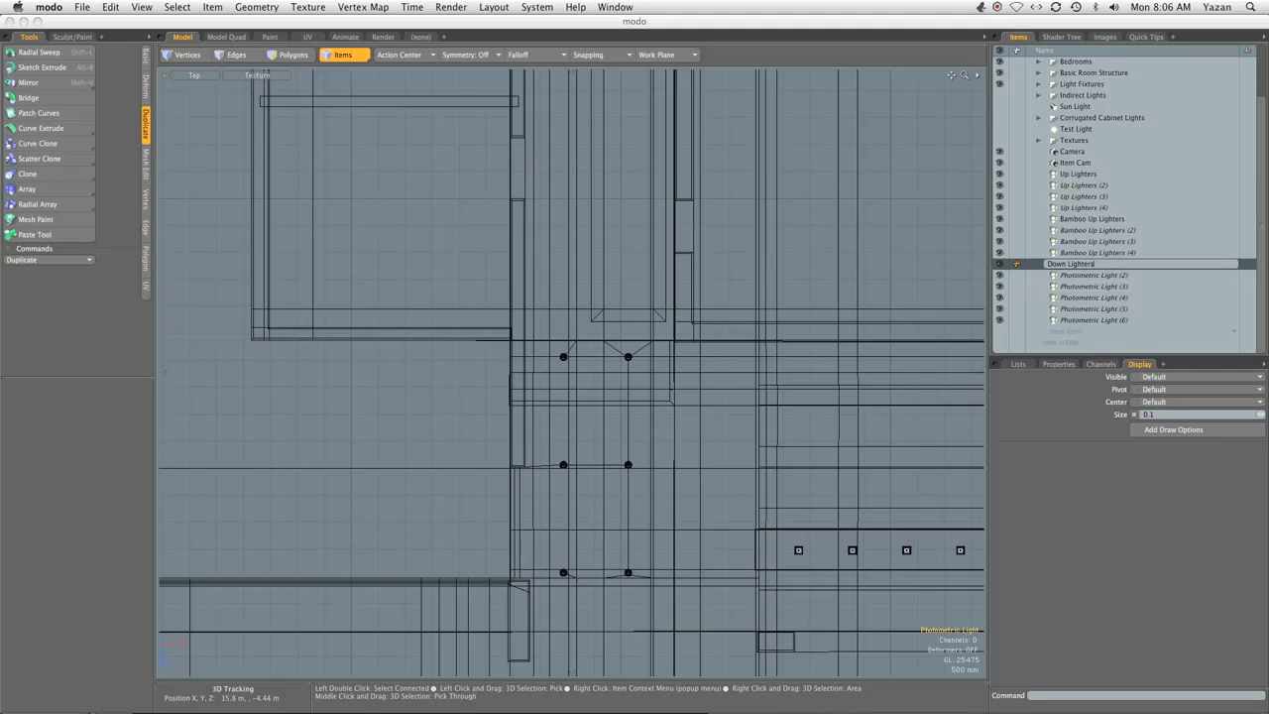
{"action": "key", "text": "Return"}
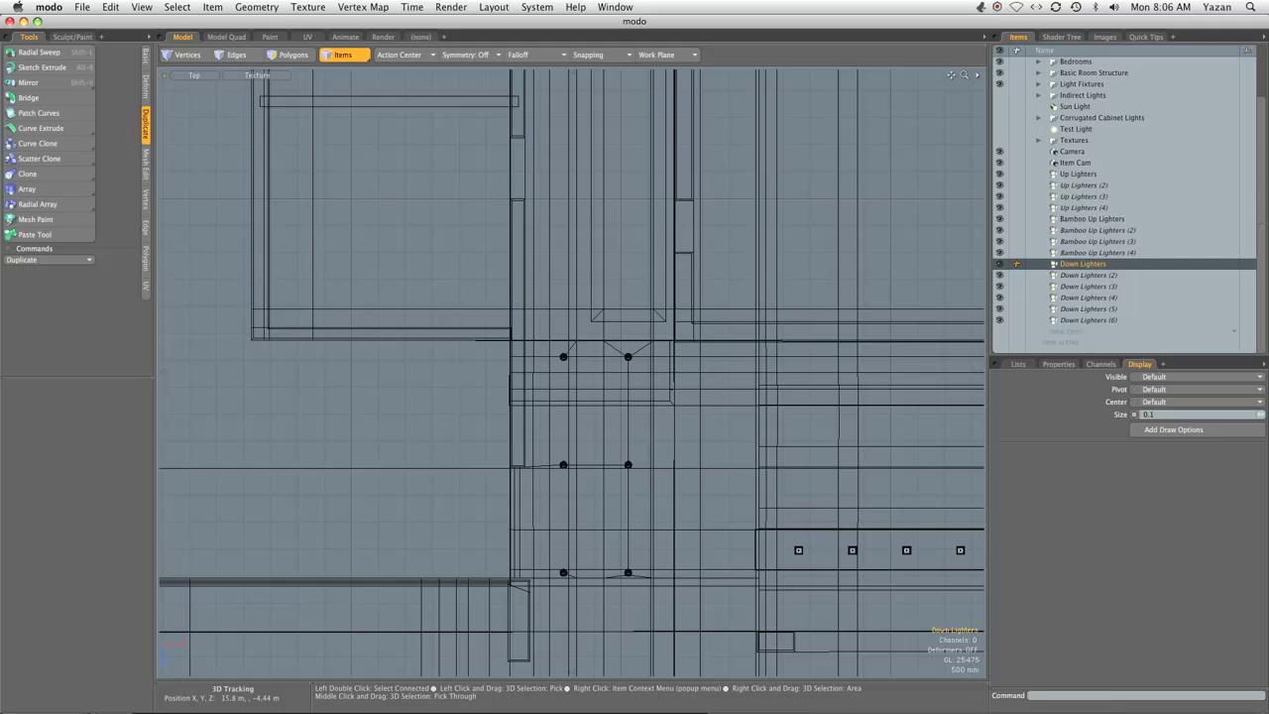
Switch to the Render layout, add a directional light to the scene, and name it moon Light
{"action": "left_click", "coordinate": [382, 37]}
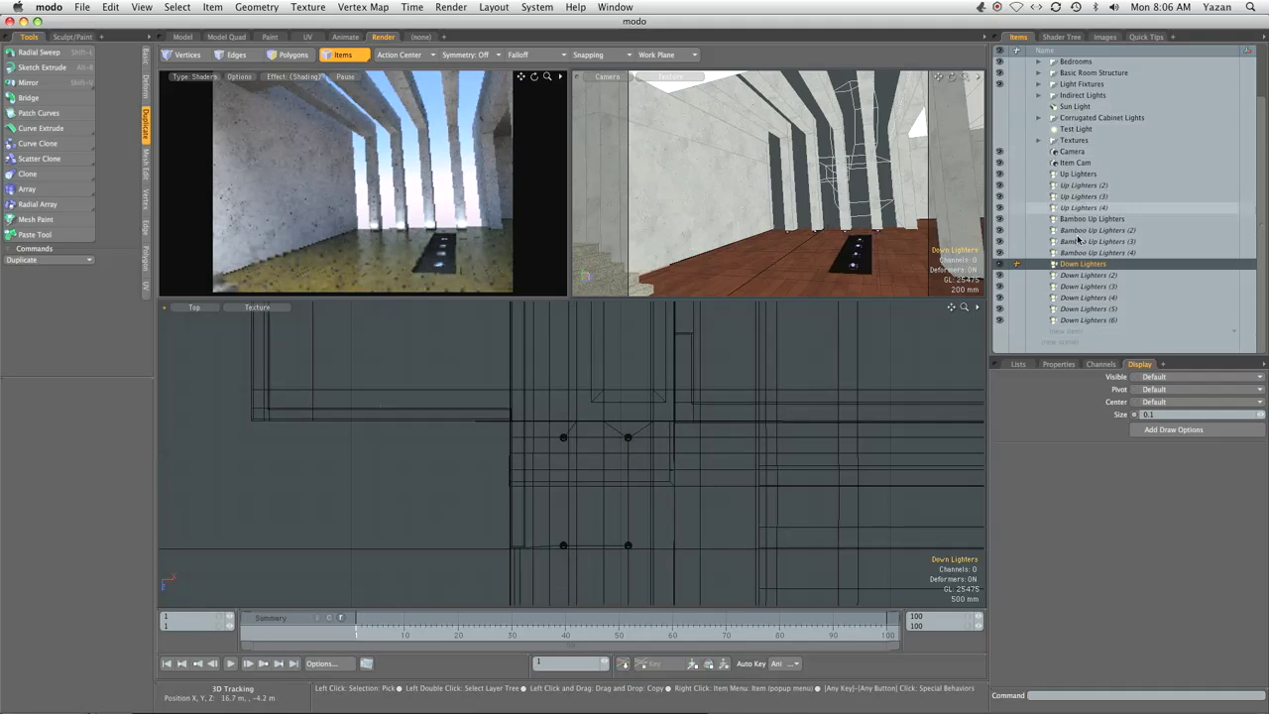
{"action": "left_click", "coordinate": [1066, 331]}
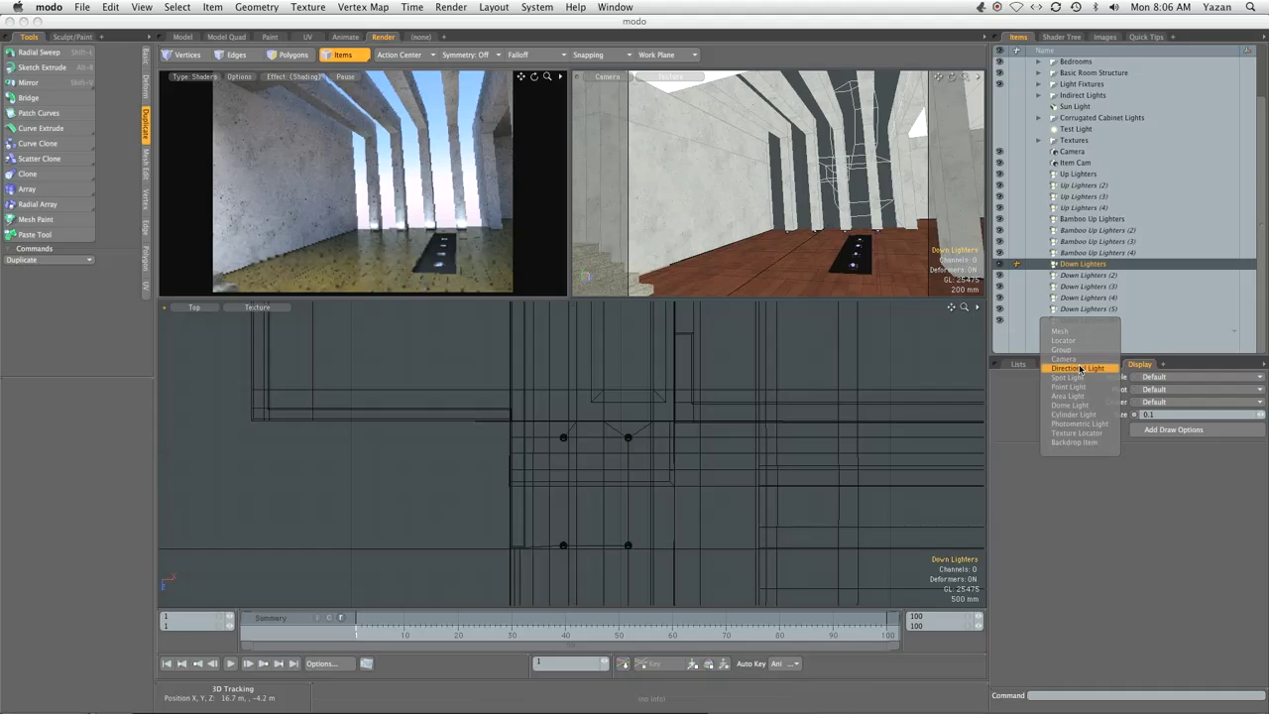
{"action": "left_click", "coordinate": [1080, 368]}
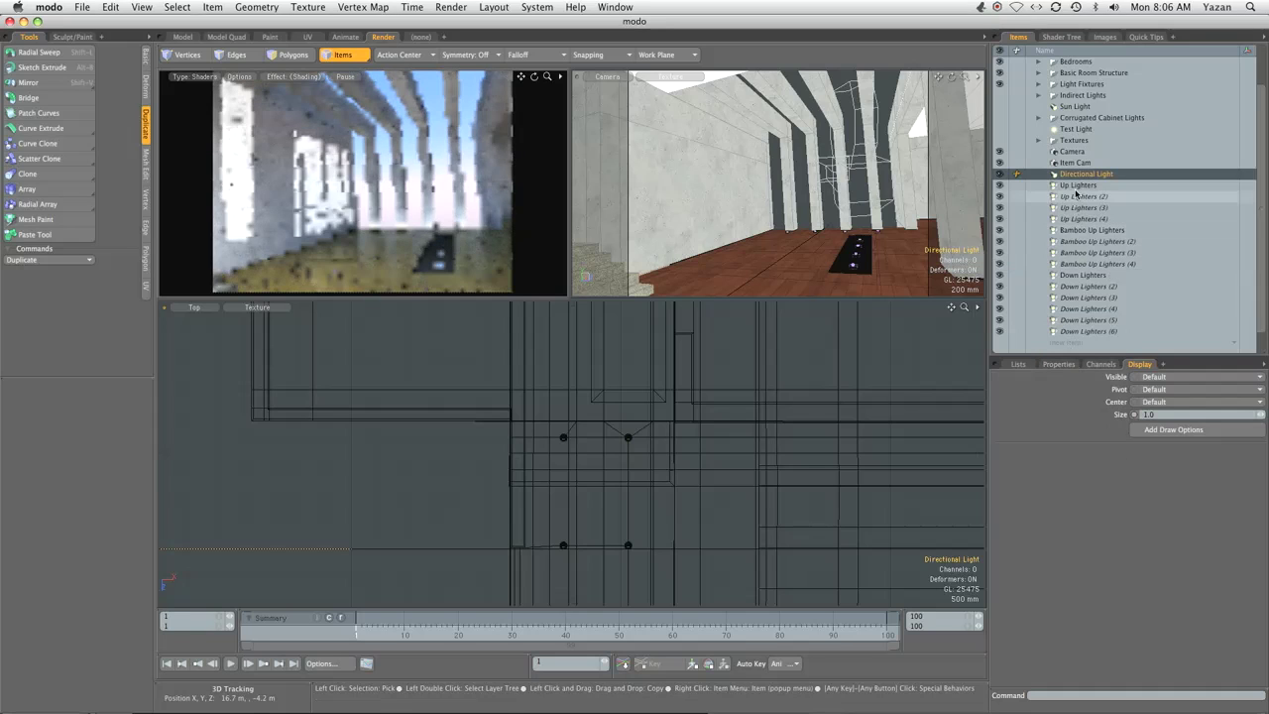
{"action": "double_click", "coordinate": [1081, 176]}
{"action": "type", "text": "moon Light"}
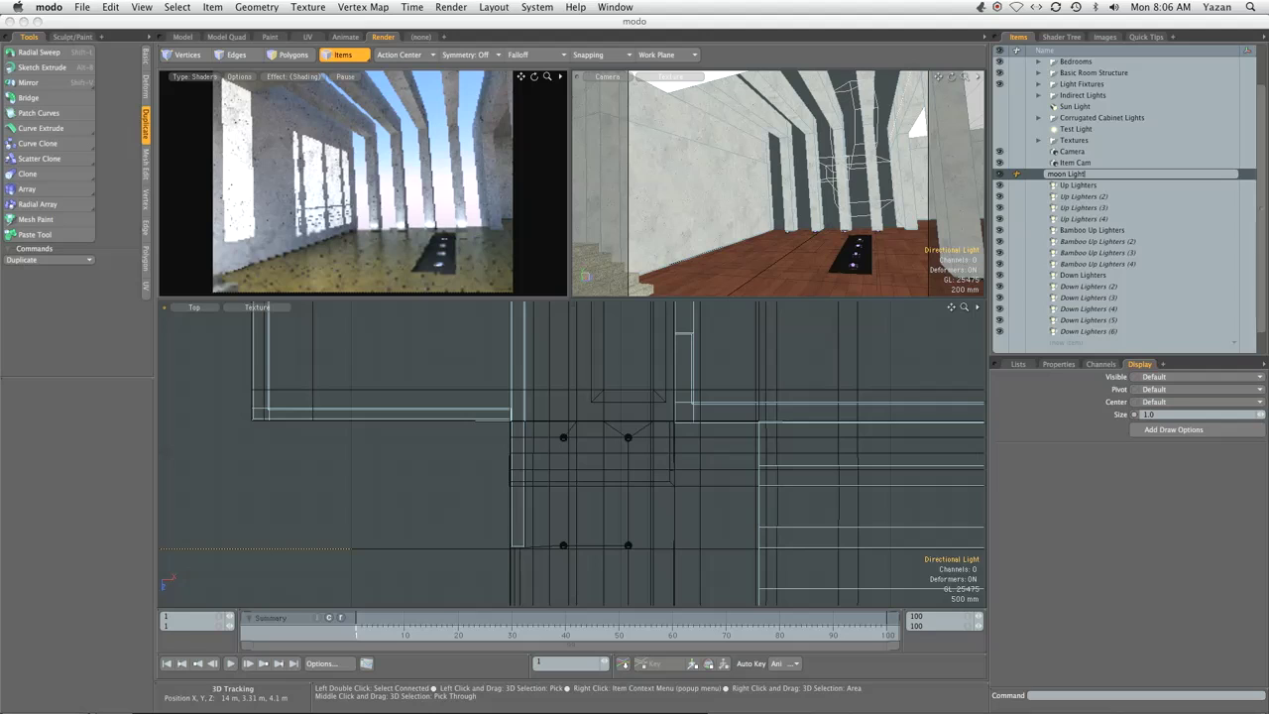
{"action": "key", "text": "Return"}
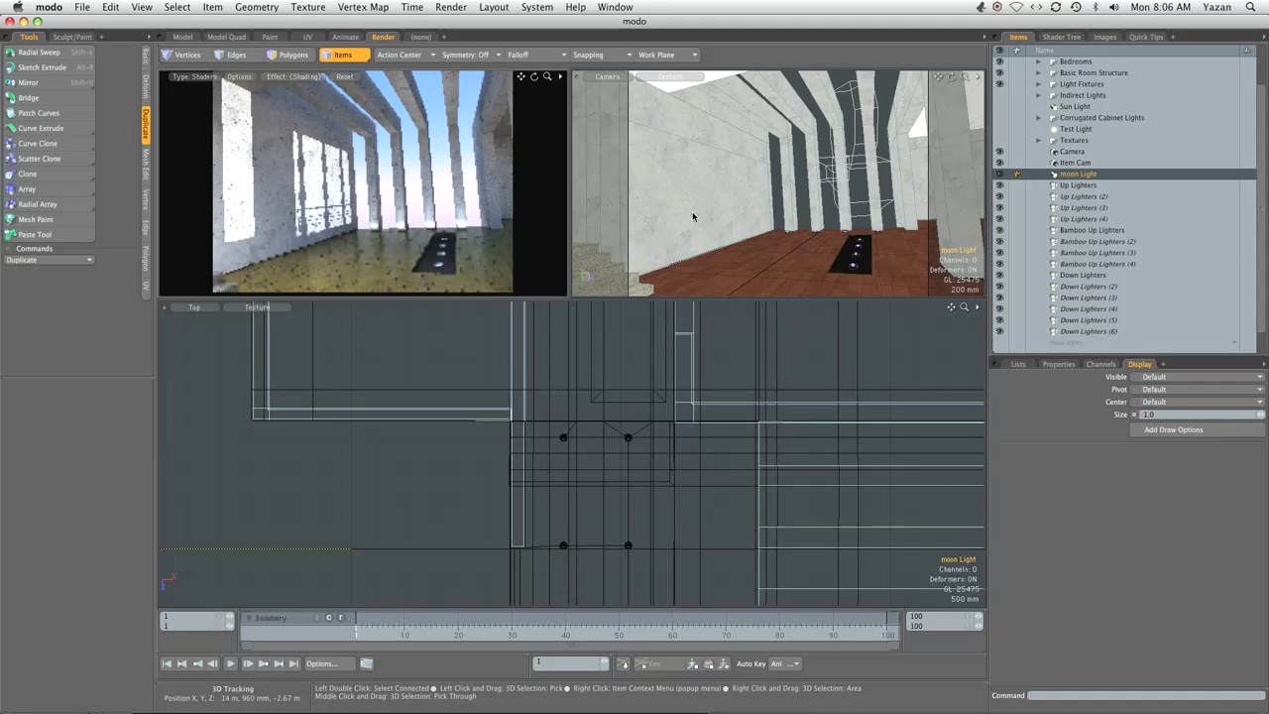
Look through moon Light in the camera viewport, fit the building, and orbit the light to shine steeply down, about -73° in X
{"action": "left_click", "coordinate": [612, 78]}
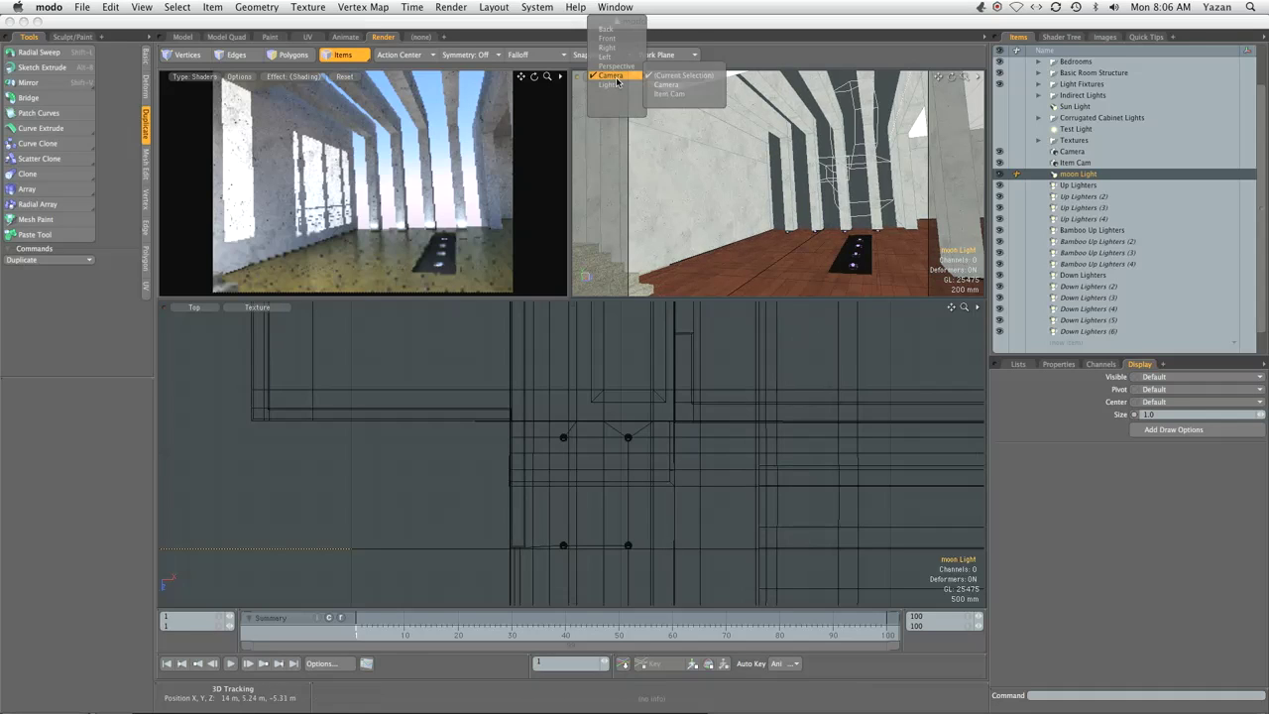
{"action": "mouse_move", "coordinate": [617, 85]}
{"action": "left_click", "coordinate": [674, 104]}
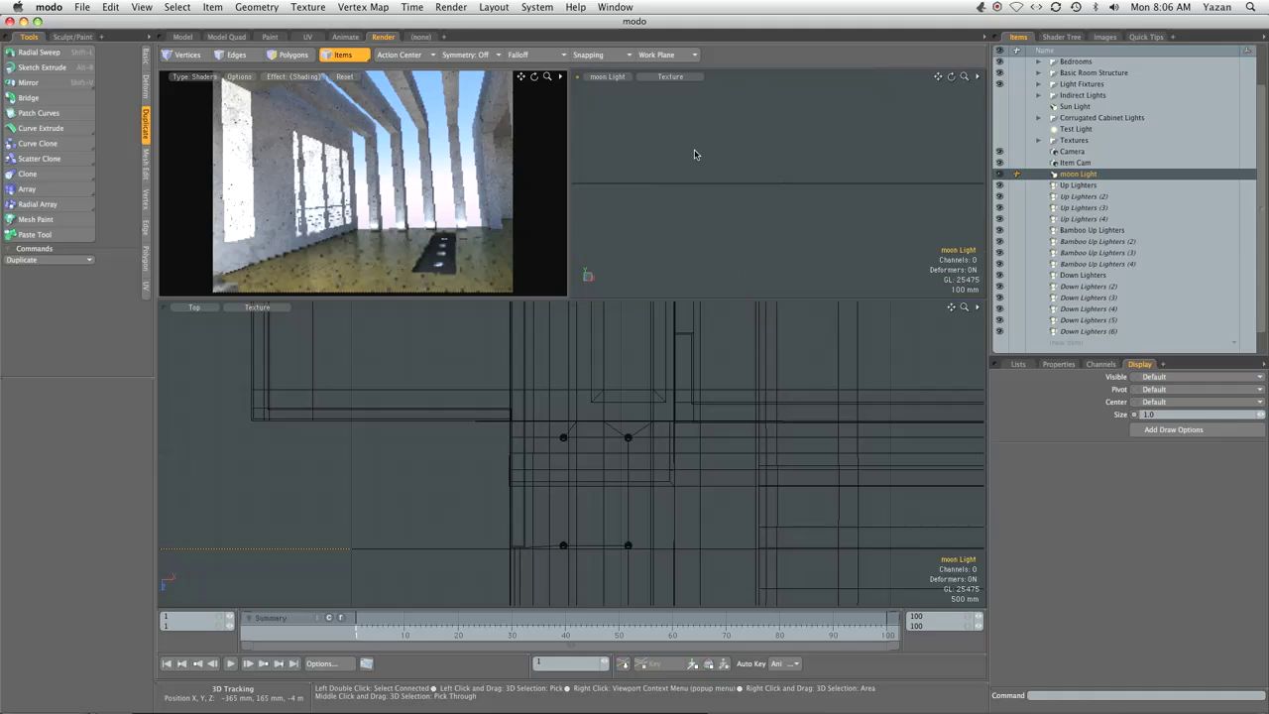
{"action": "key", "text": "a"}
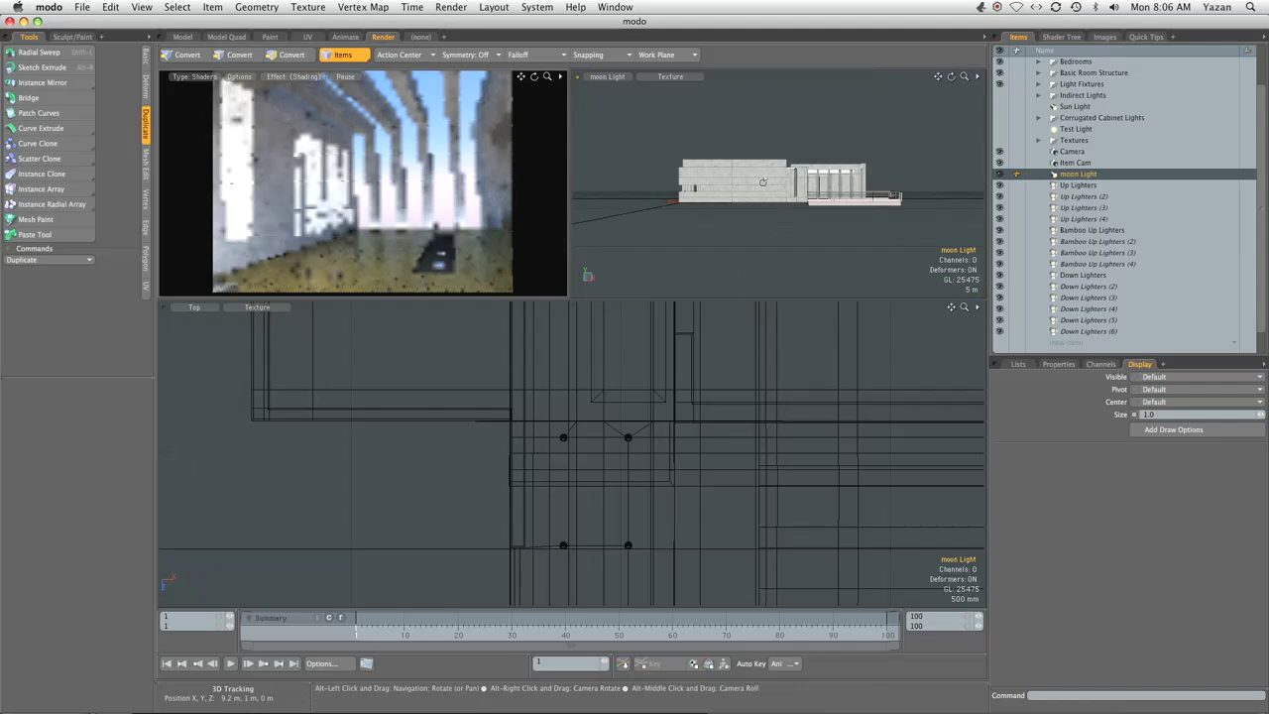
{"action": "left_click_drag", "start_coordinate": [767, 193], "coordinate": [771, 233], "text": "alt"}
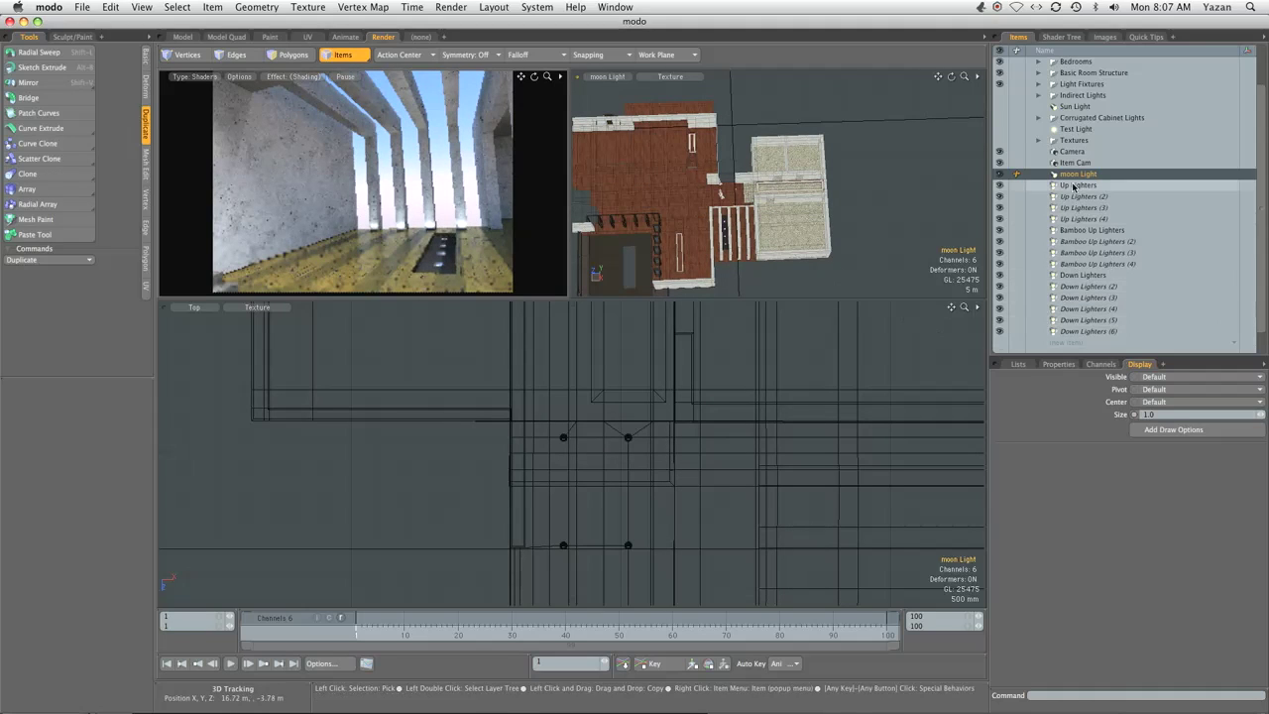
Set the Radiant Exitance of moon Light to 1.5 W/srm2
{"action": "left_click", "coordinate": [1058, 364]}
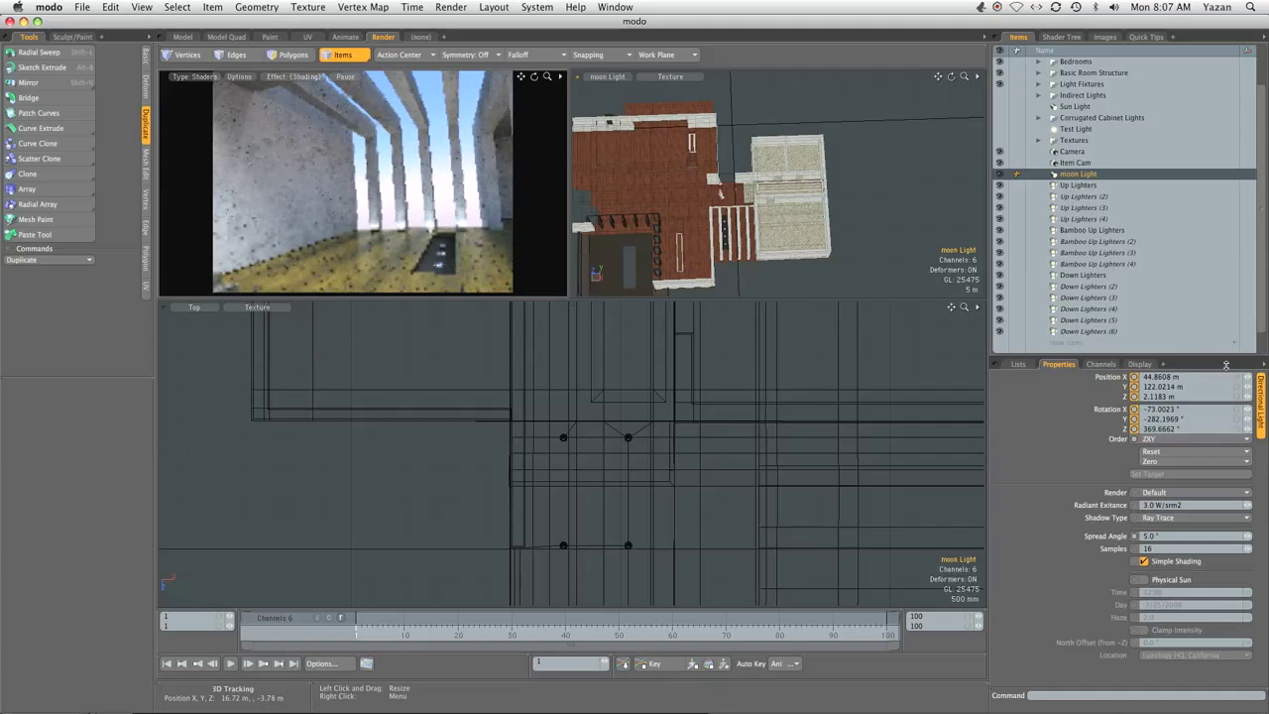
{"action": "left_click", "coordinate": [1187, 504]}
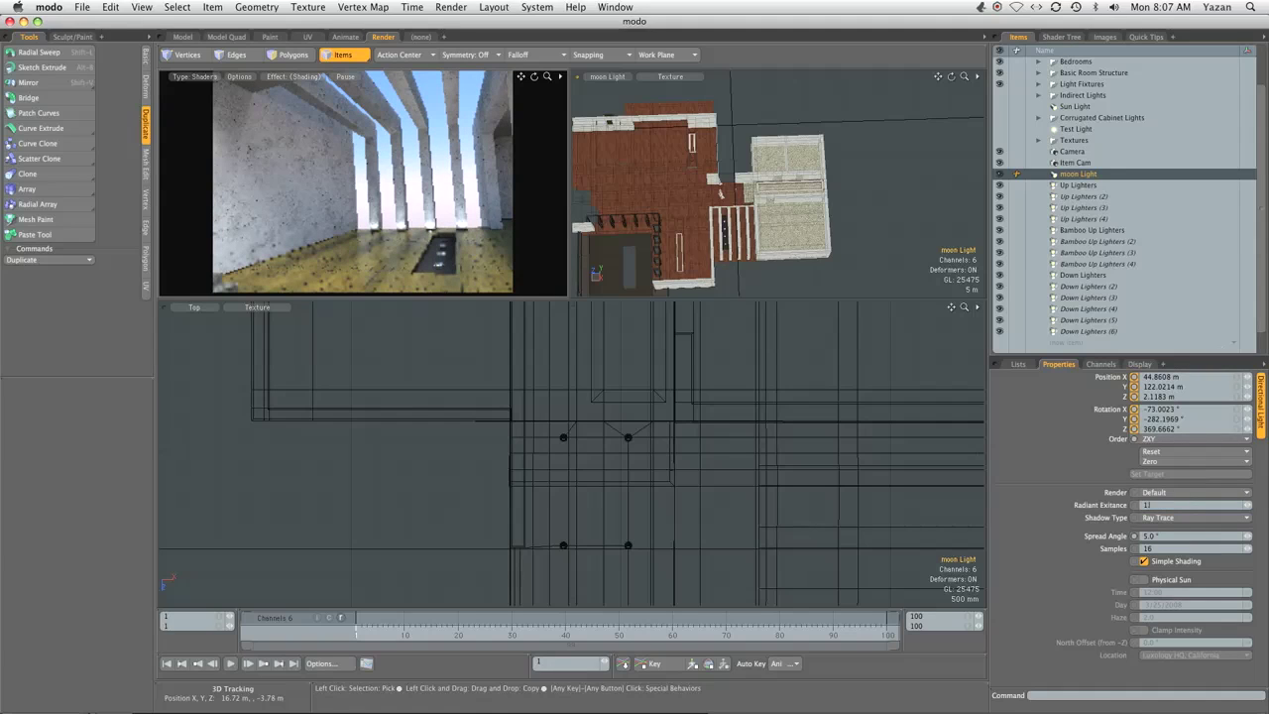
{"action": "key", "text": "Return"}
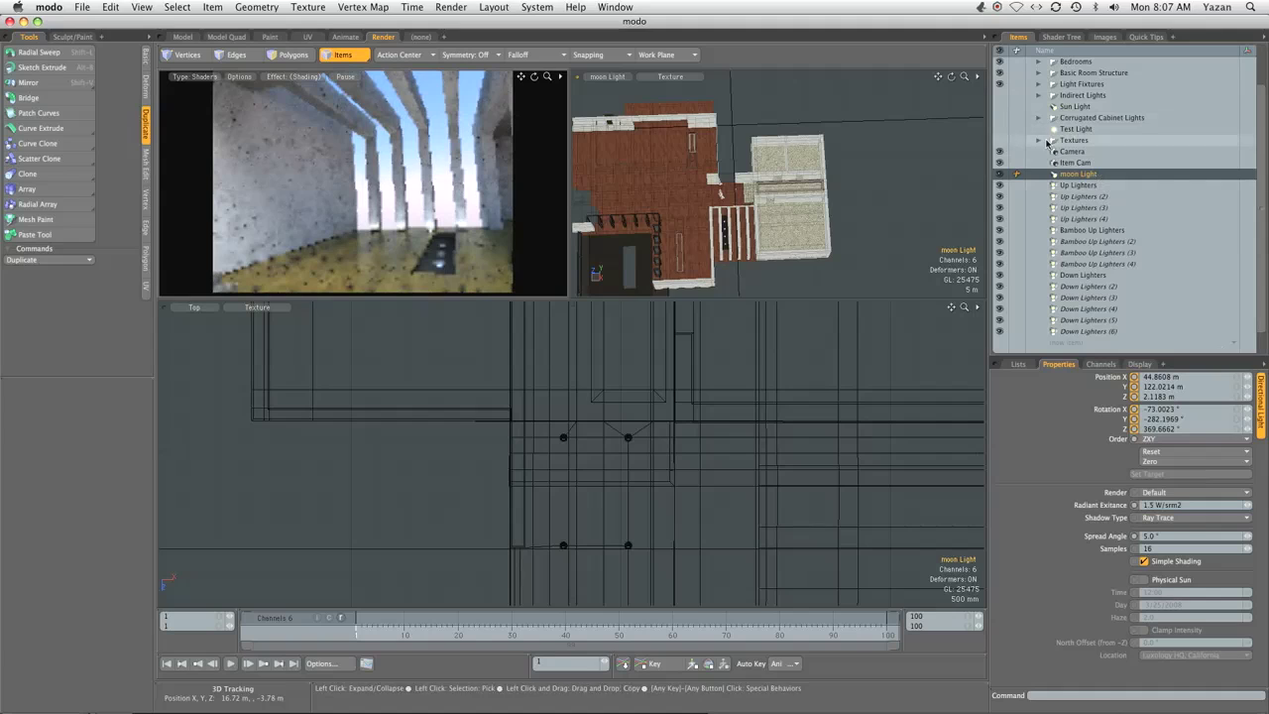
Set the light material color of moon Light to a pale blue of 0.63, 0.81, 1.0
{"action": "left_click", "coordinate": [1061, 40]}
{"action": "left_click", "coordinate": [1022, 107]}
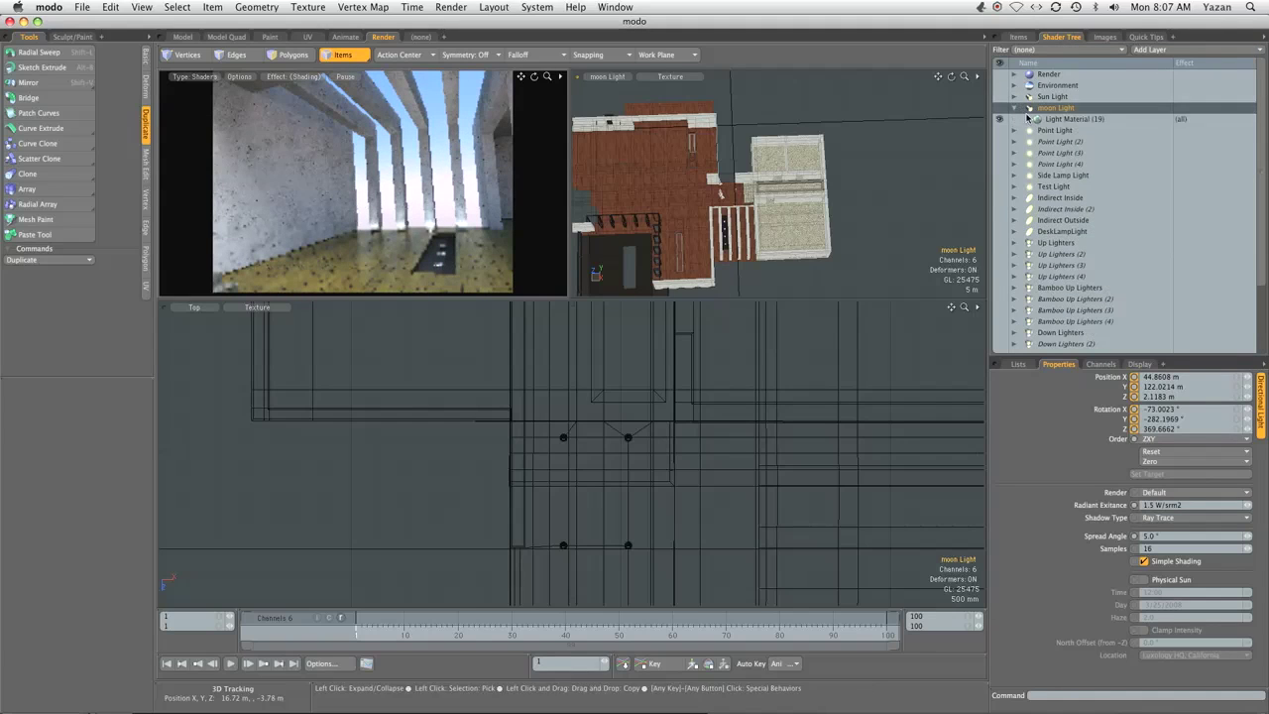
{"action": "left_click", "coordinate": [1051, 120]}
{"action": "left_click", "coordinate": [1148, 448]}
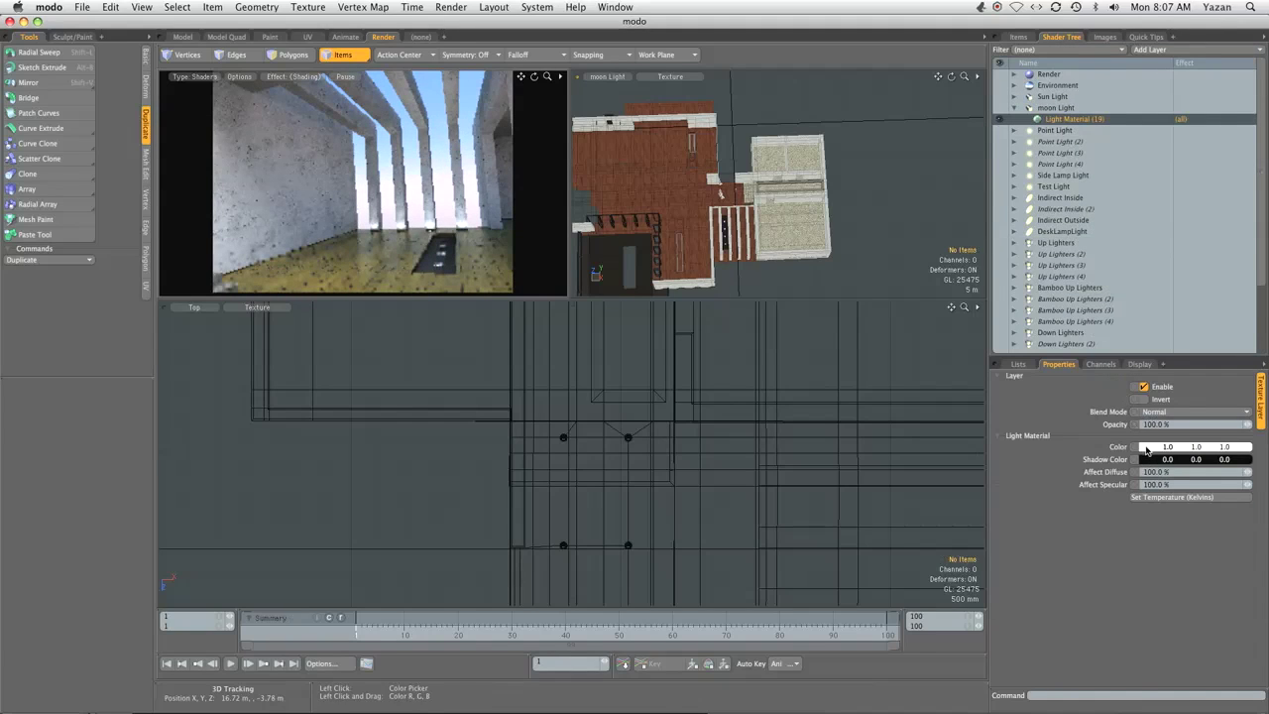
{"action": "left_click", "coordinate": [594, 277]}
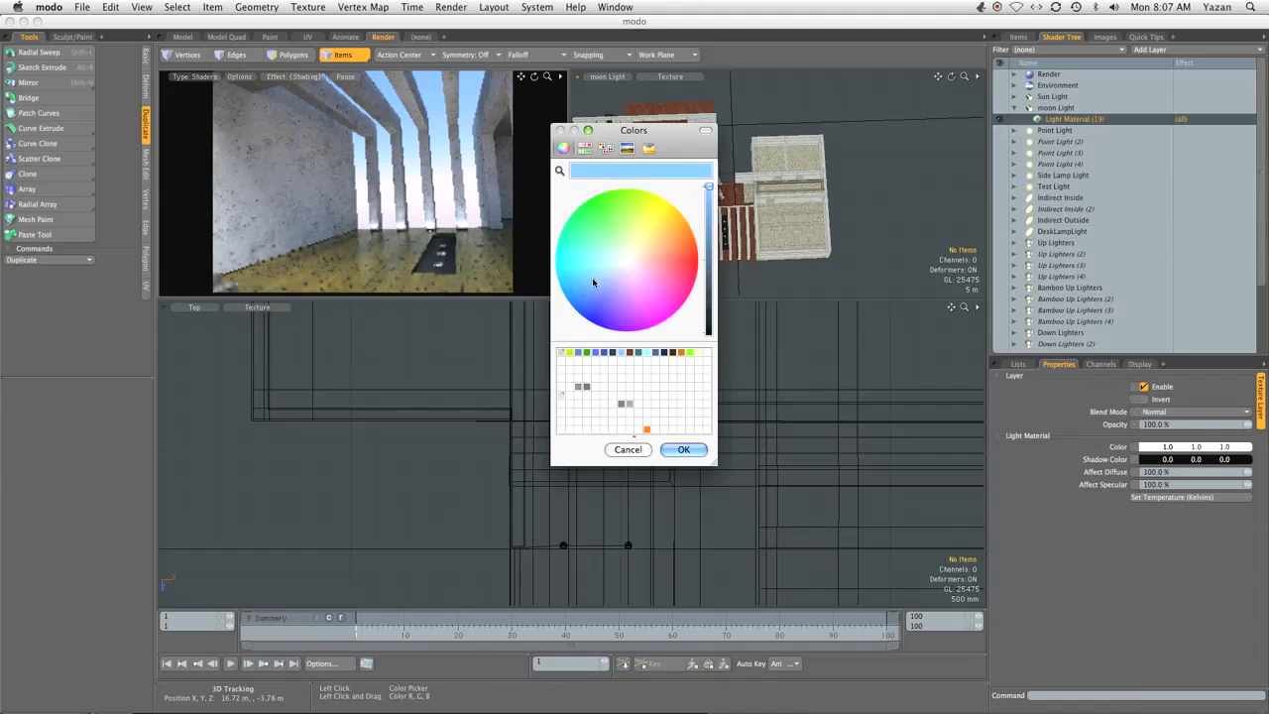
{"action": "left_click", "coordinate": [683, 449]}
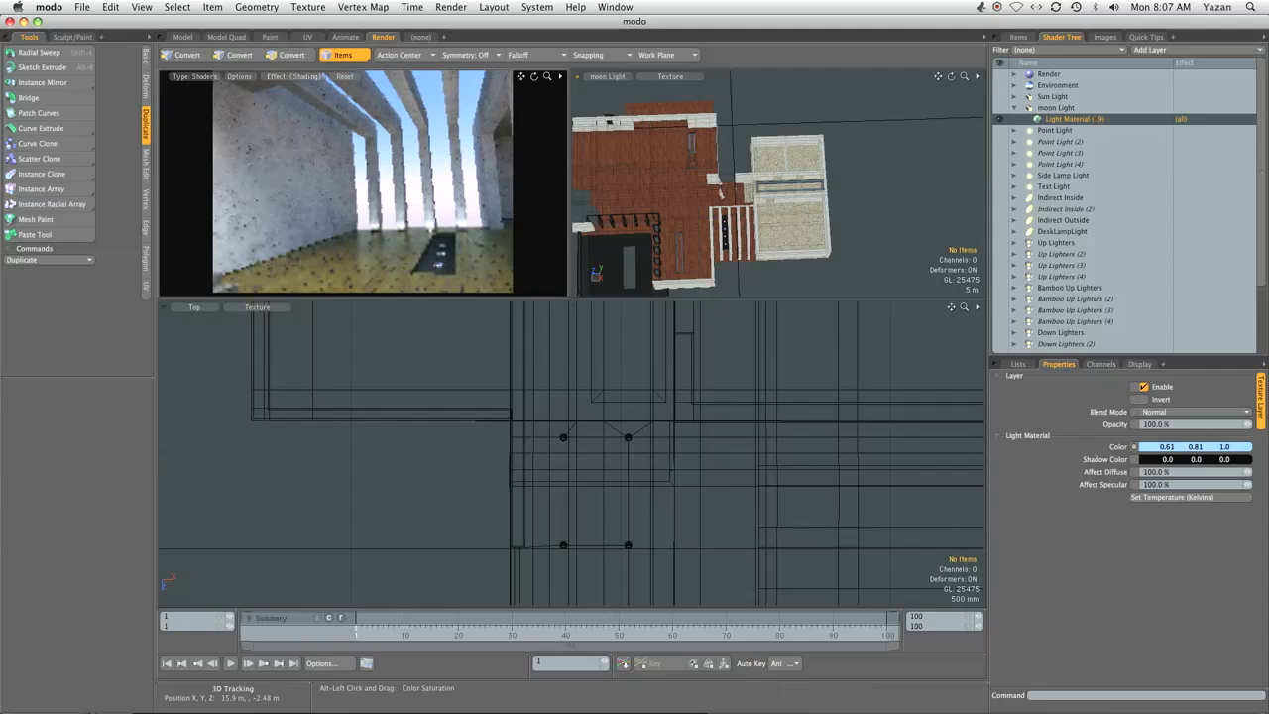
{"action": "left_click_drag", "start_coordinate": [1148, 448], "coordinate": [1137, 449], "text": "alt"}
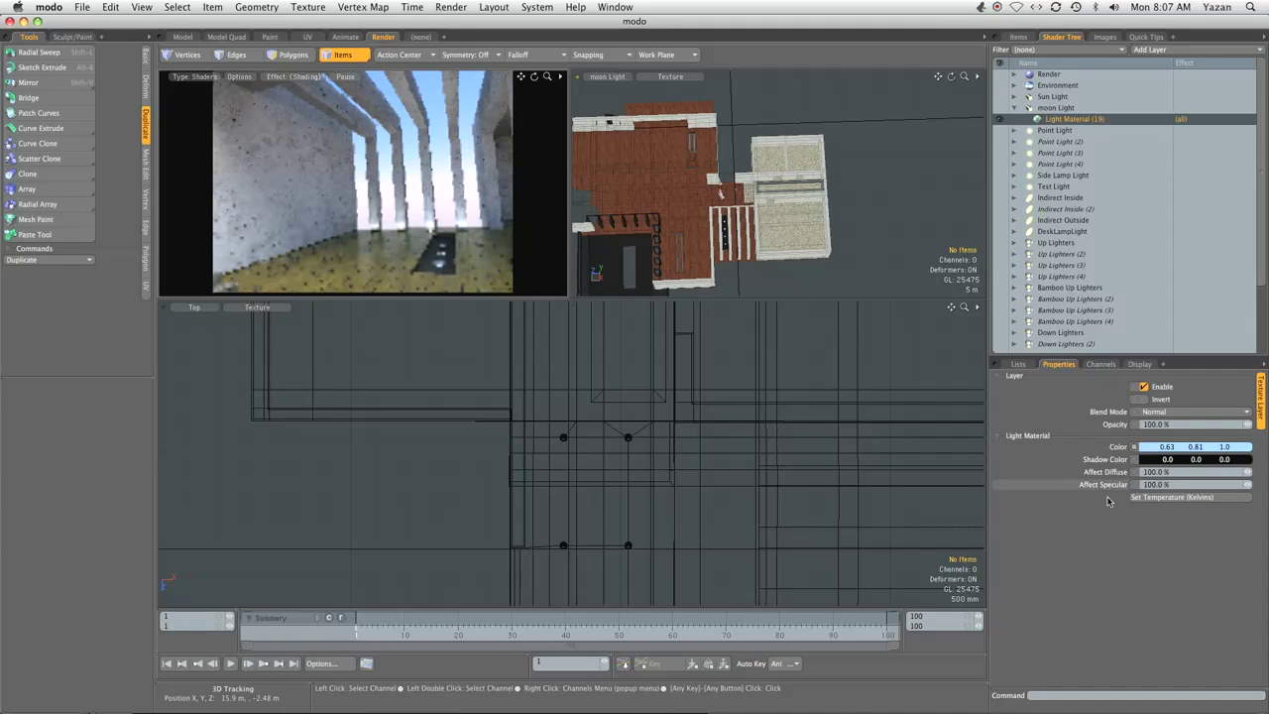
{"action": "left_click", "coordinate": [1013, 108]}
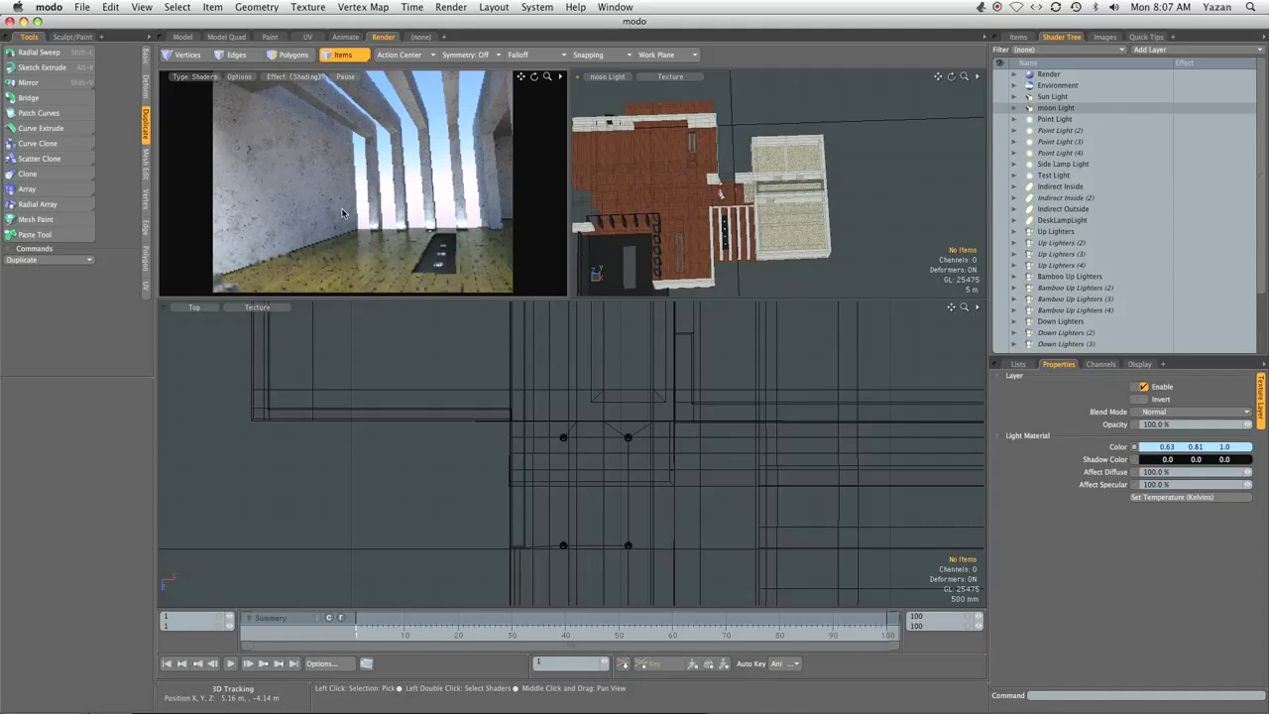
Add a second Environment Material layer above the existing one in the Environment
{"action": "left_click", "coordinate": [1013, 85]}
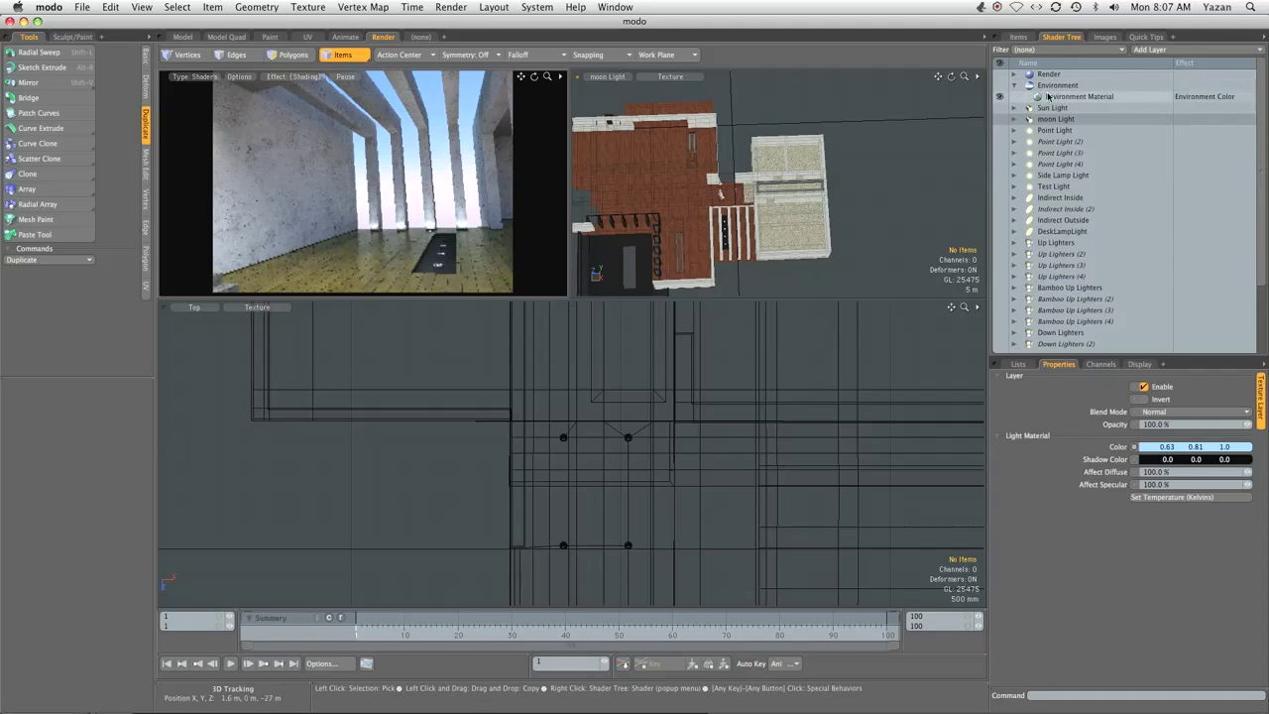
{"action": "left_click", "coordinate": [1077, 96]}
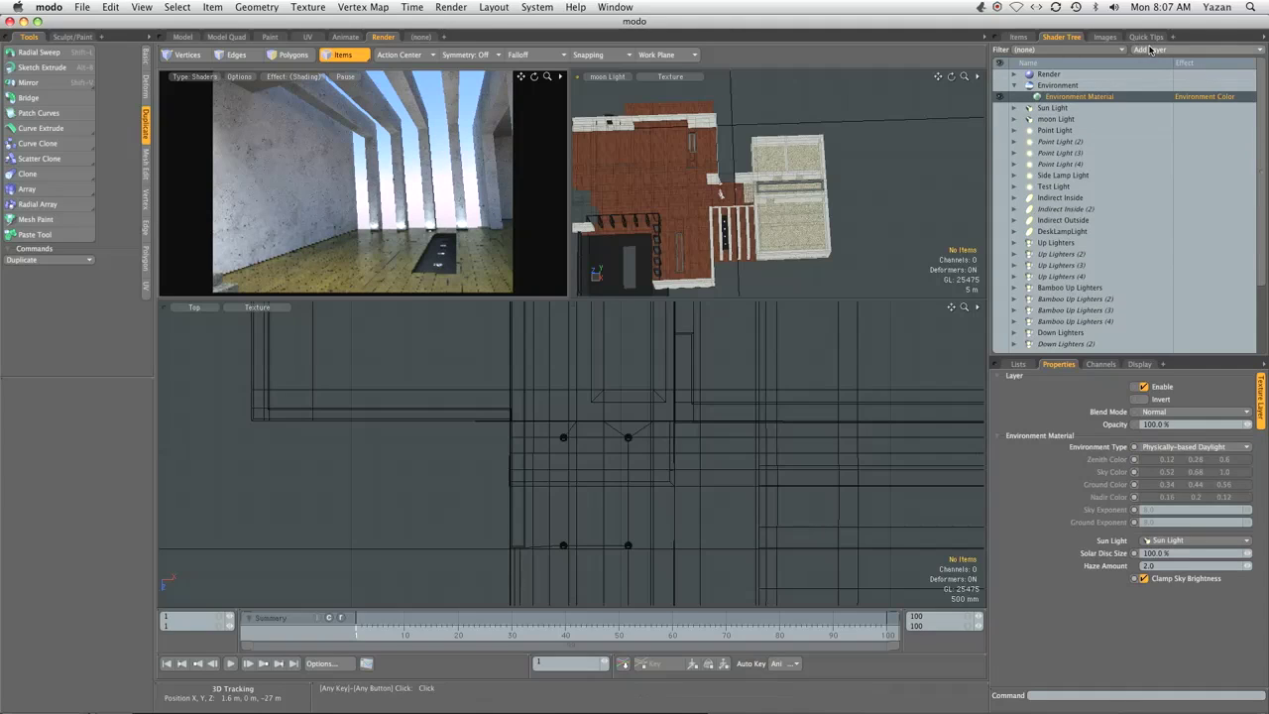
{"action": "left_click", "coordinate": [1153, 50]}
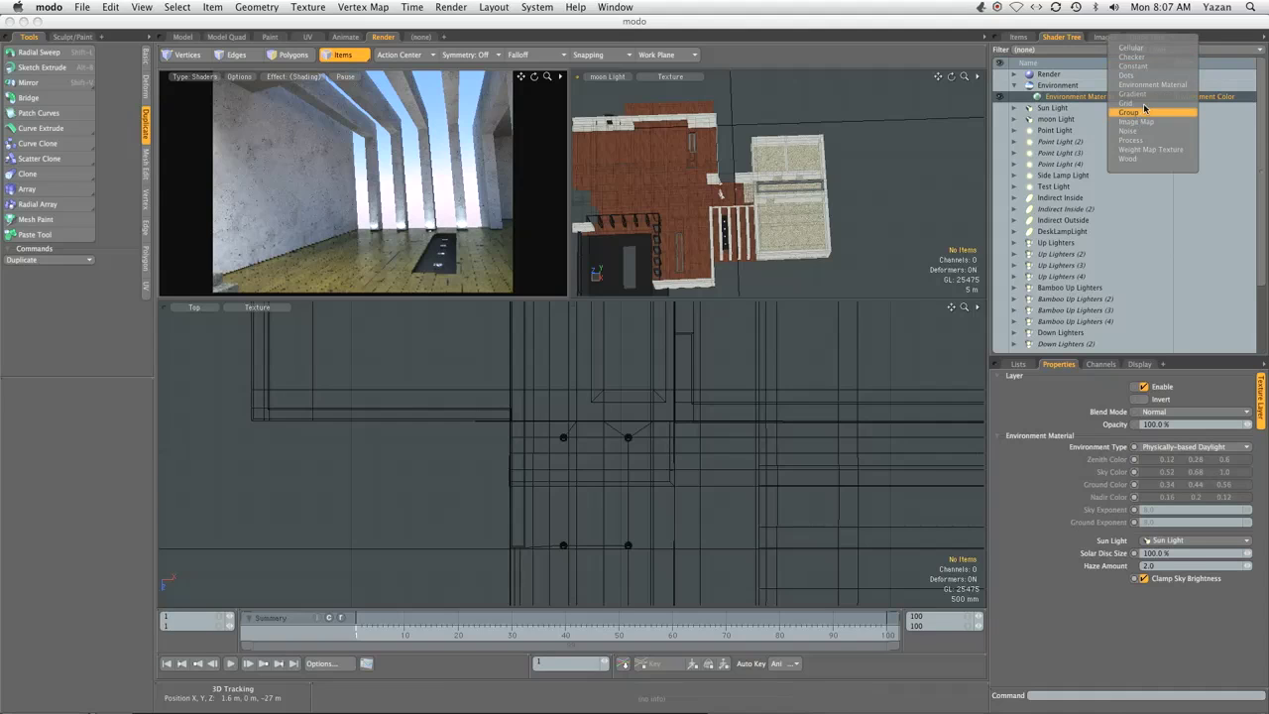
{"action": "left_click", "coordinate": [1152, 84]}
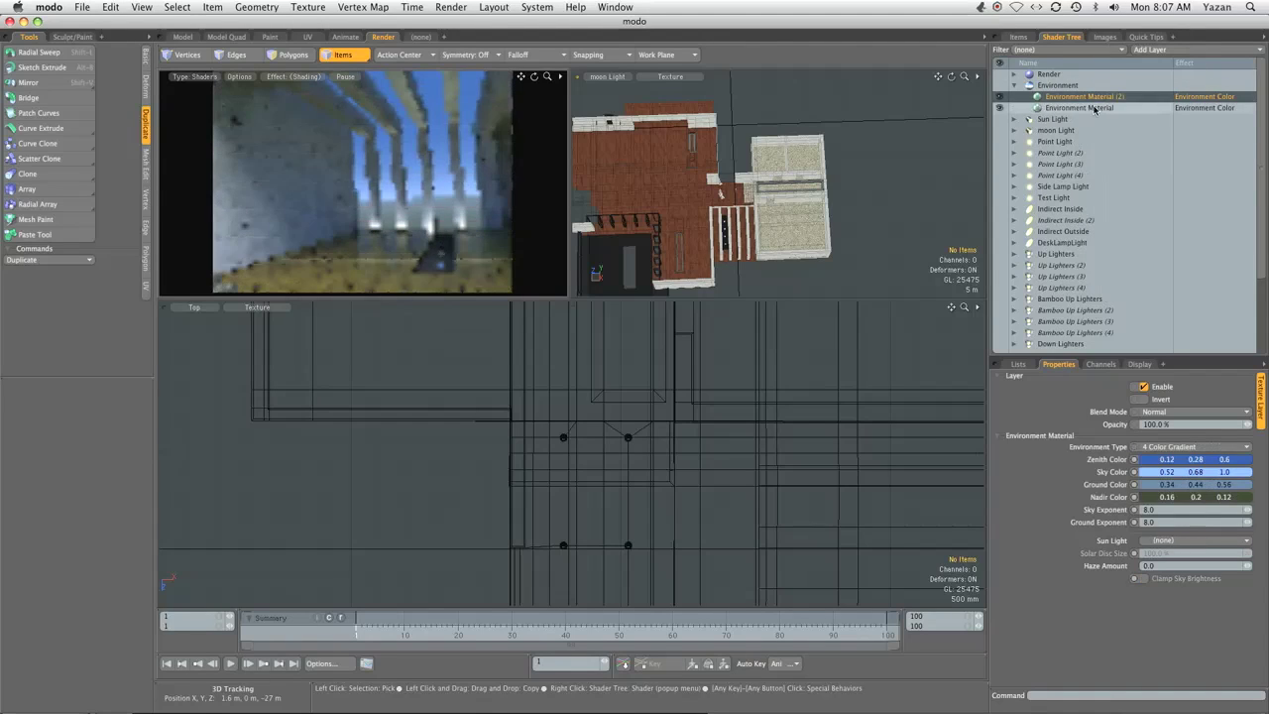
Rename the original physically-based daylight environment material as Physical Day Sky
{"action": "left_click", "coordinate": [1095, 109]}
{"action": "left_click", "coordinate": [1086, 108]}
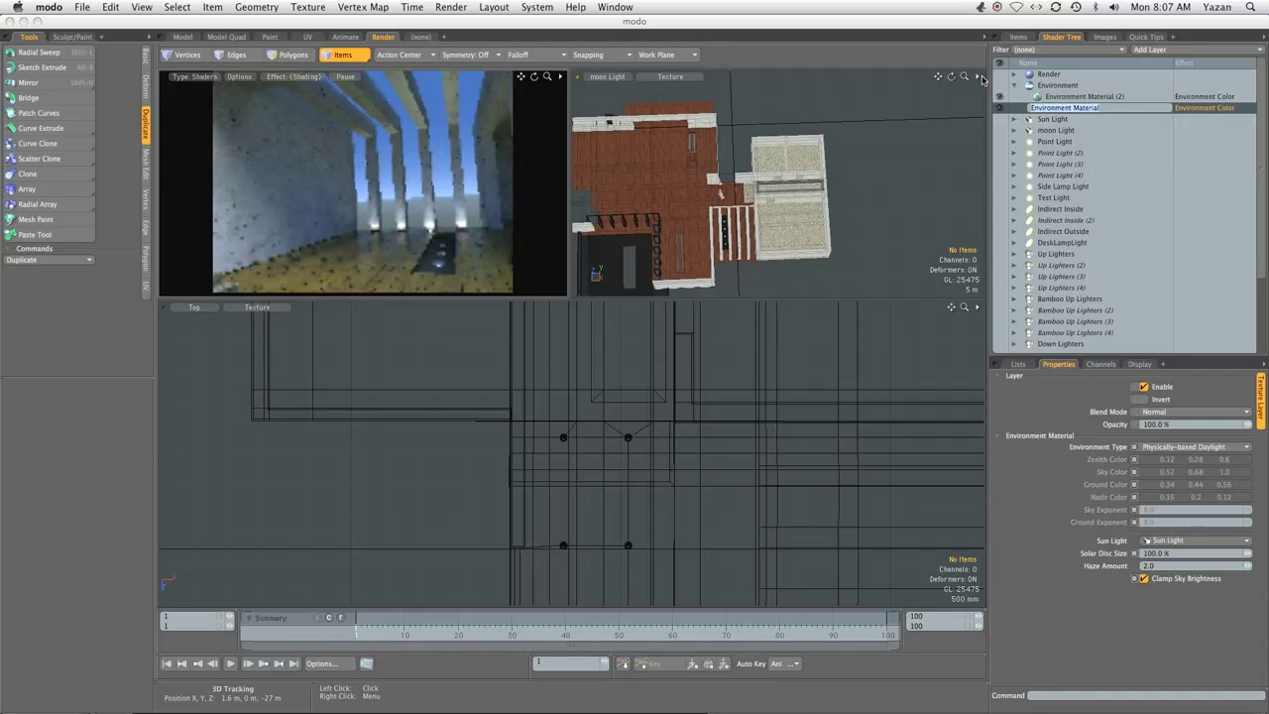
{"action": "type", "text": "R"}
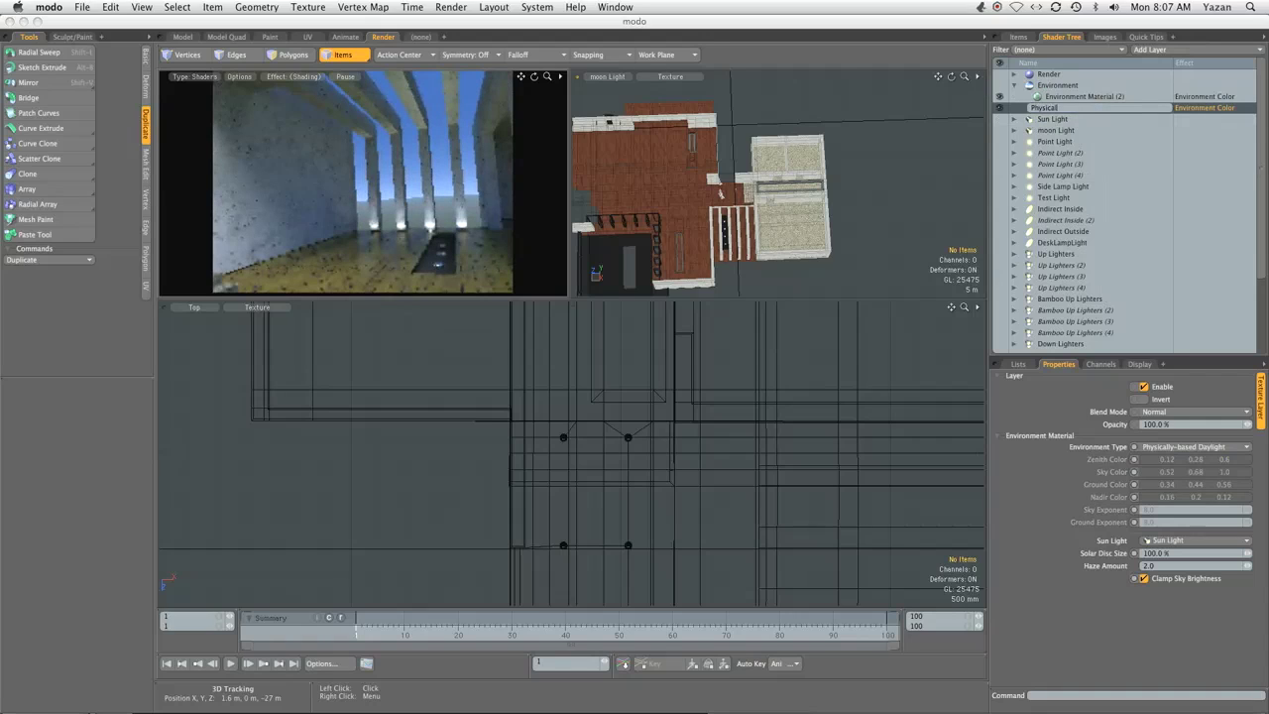
{"action": "type", "text": "hysical Day Sky"}
{"action": "key", "text": "Return"}
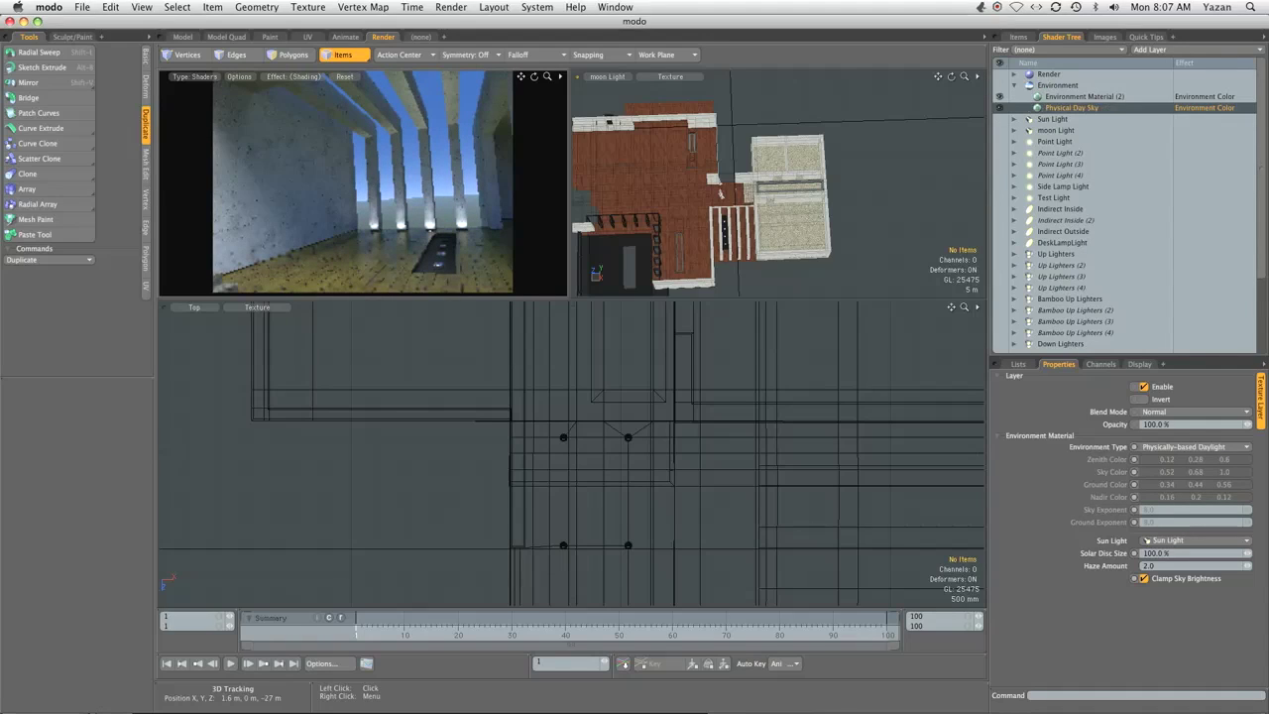
Rename the new four-color gradient environment material as Night Sky
{"action": "left_click", "coordinate": [1065, 98]}
{"action": "left_click", "coordinate": [1065, 97]}
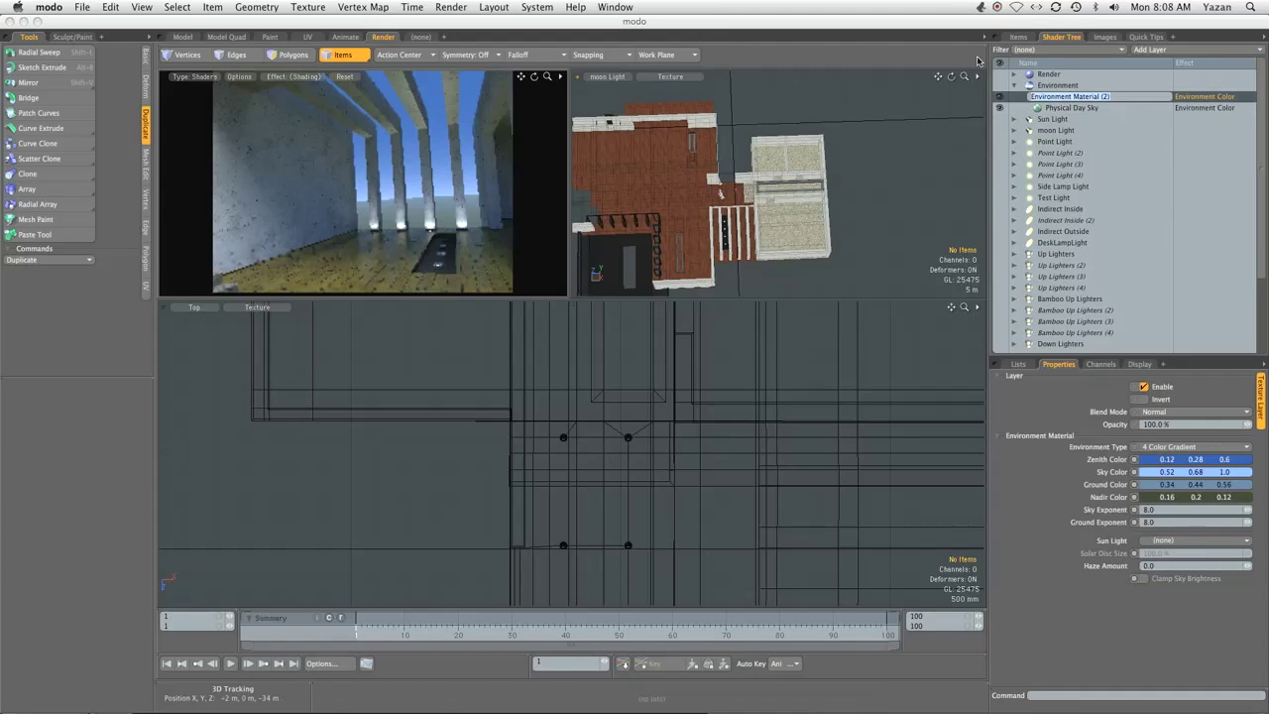
{"action": "type", "text": "Night Sky"}
{"action": "key", "text": "Return"}
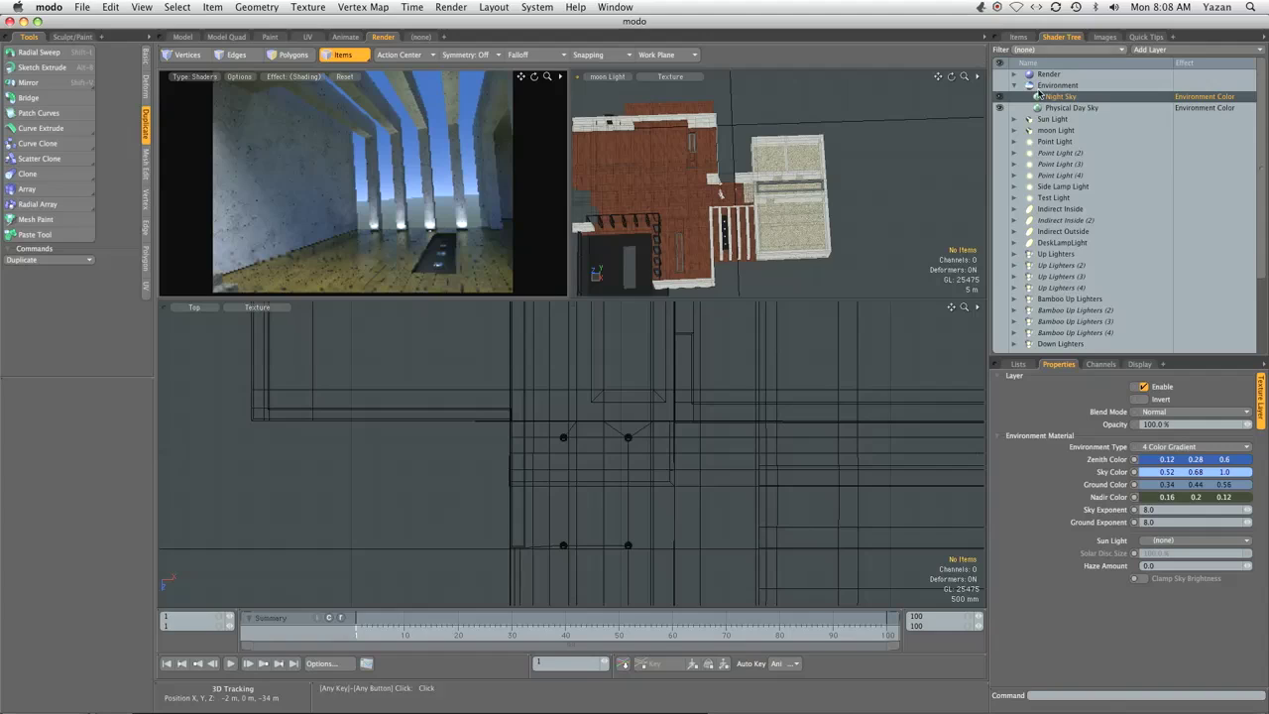
Darken the Night Sky gradient, setting its Zenith Color to 0.03, 0.08, 0.17 and its Sky Color to 0.28, 0.35, 0.52
{"action": "left_click", "coordinate": [1148, 463]}
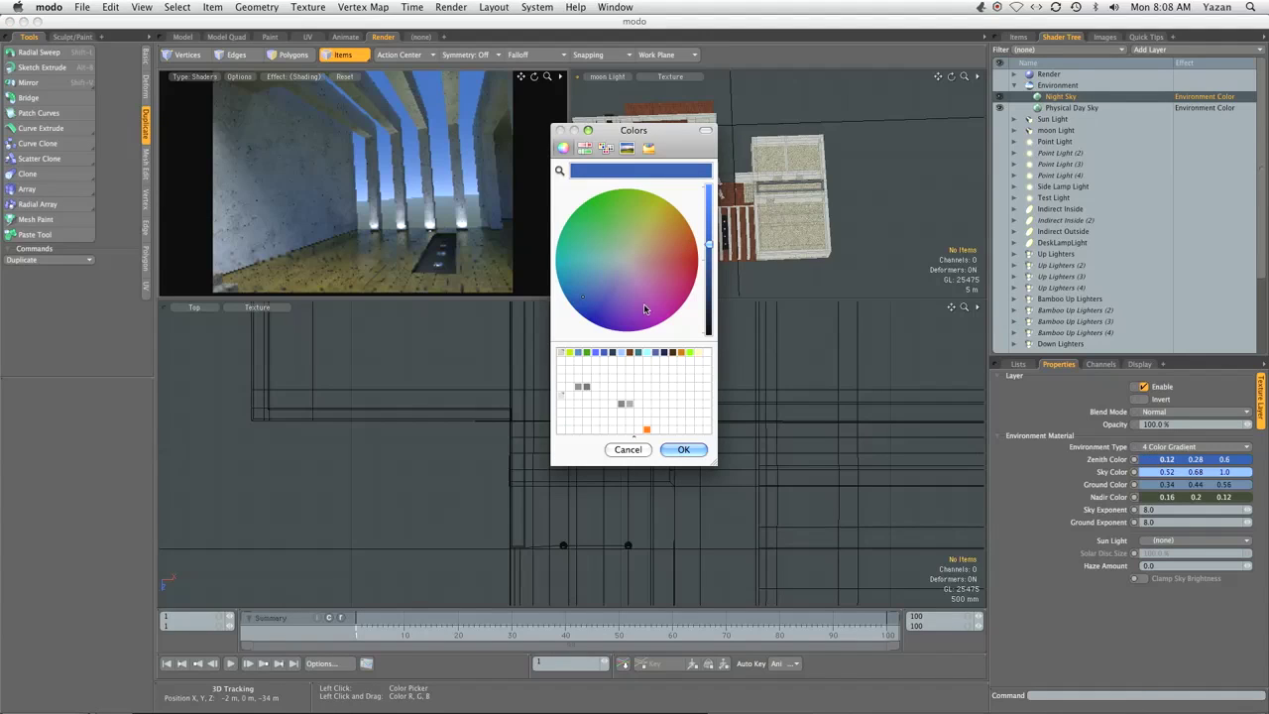
{"action": "left_click_drag", "start_coordinate": [708, 293], "coordinate": [705, 311]}
{"action": "left_click", "coordinate": [683, 449]}
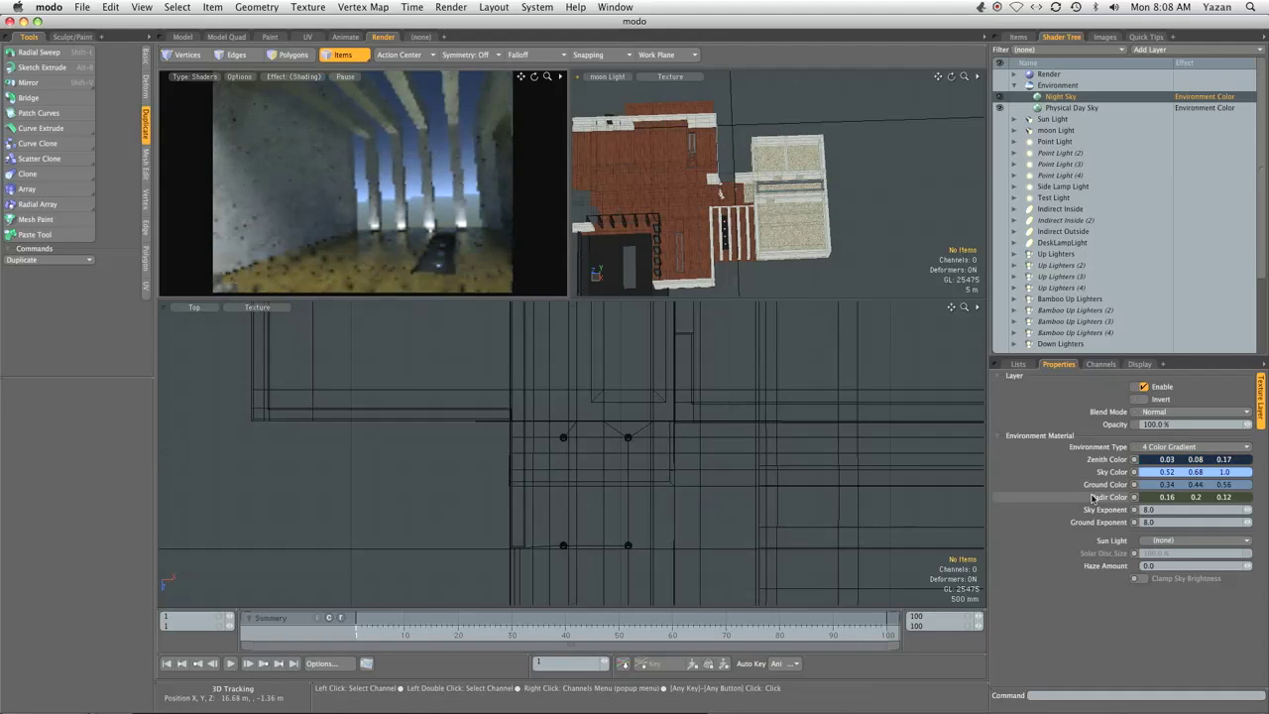
{"action": "left_click", "coordinate": [1150, 475]}
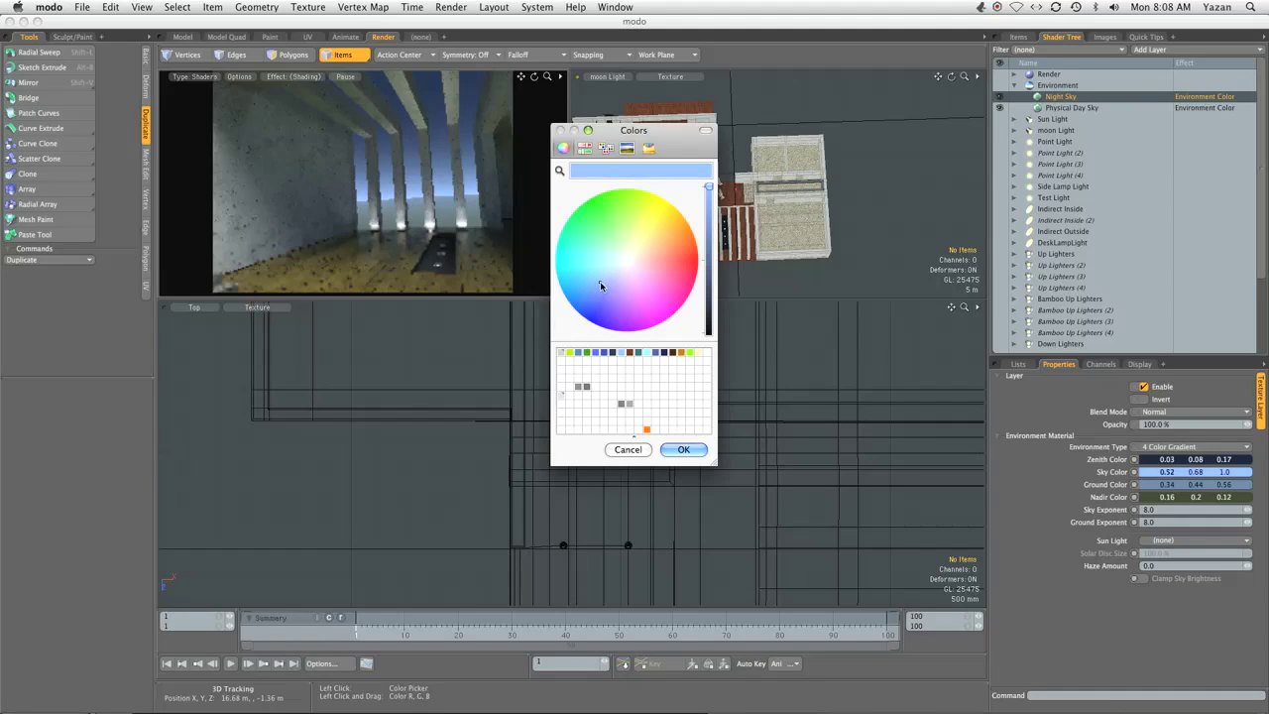
{"action": "left_click", "coordinate": [707, 256]}
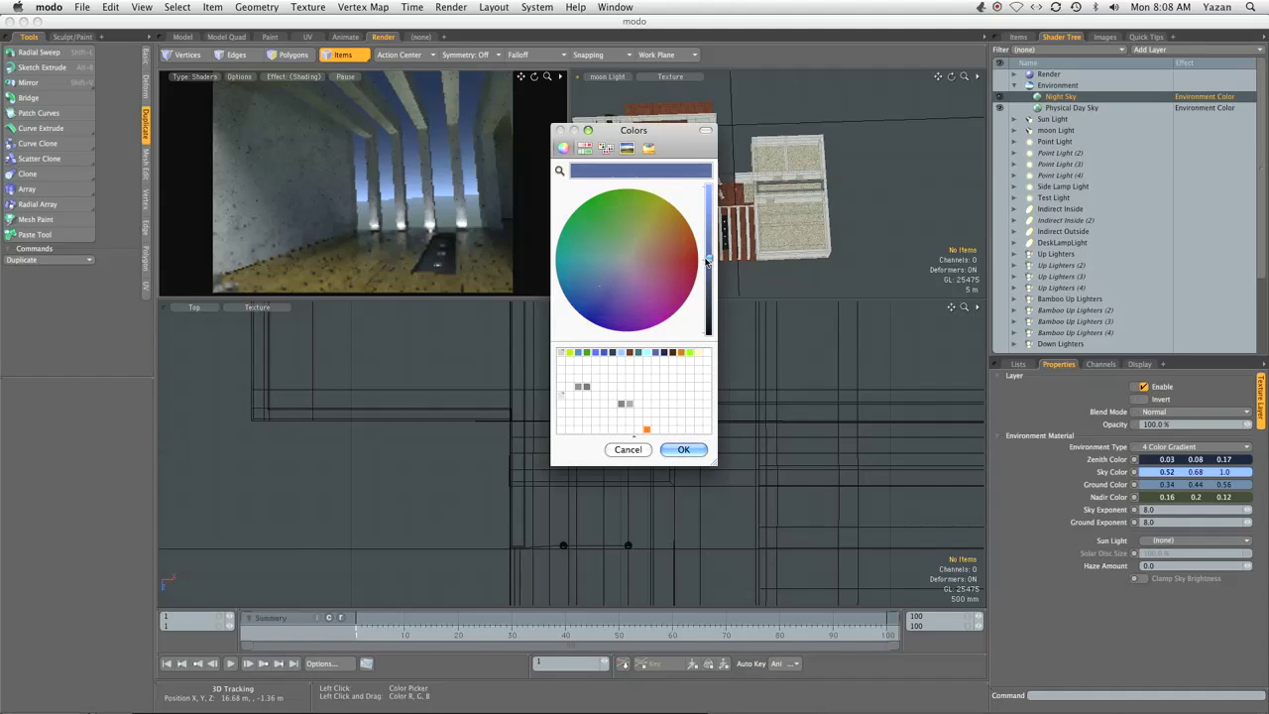
{"action": "left_click", "coordinate": [680, 450]}
{"action": "key", "text": "alt"}
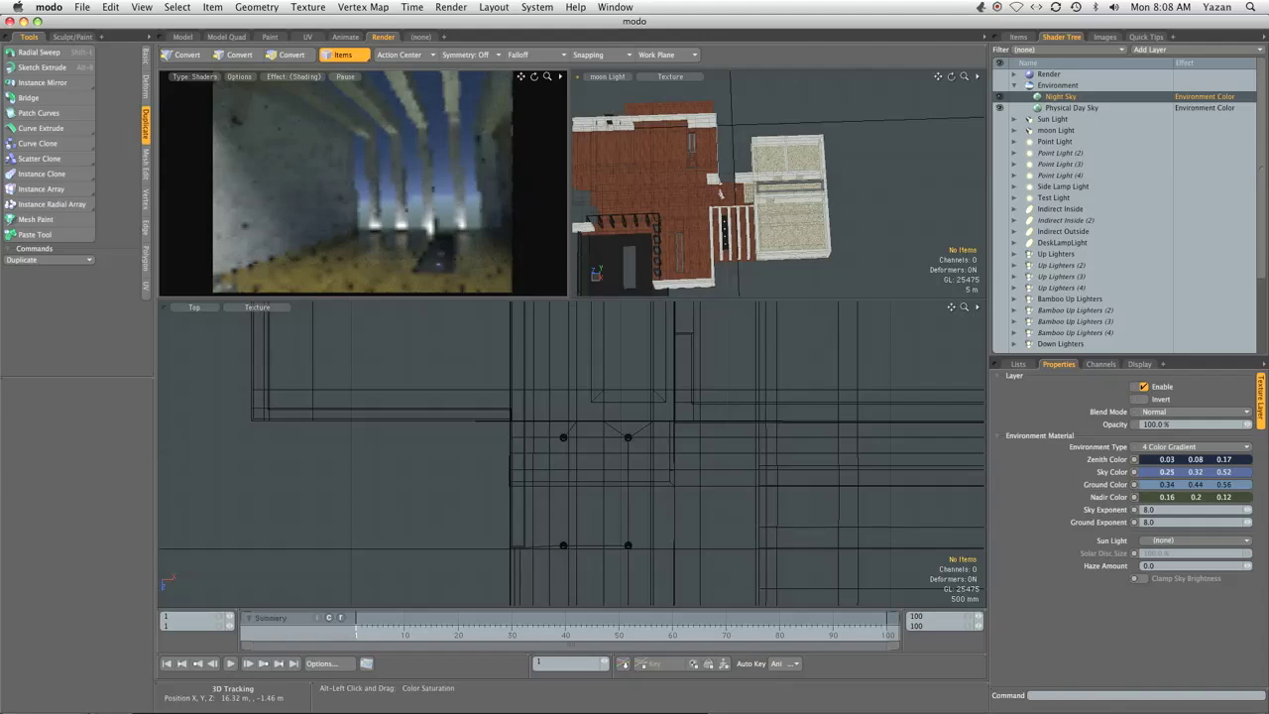
Store the sky blue as a swatch and match Night Sky's Ground Color to it at 0.28, 0.35, 0.52
{"action": "left_click", "coordinate": [1150, 485]}
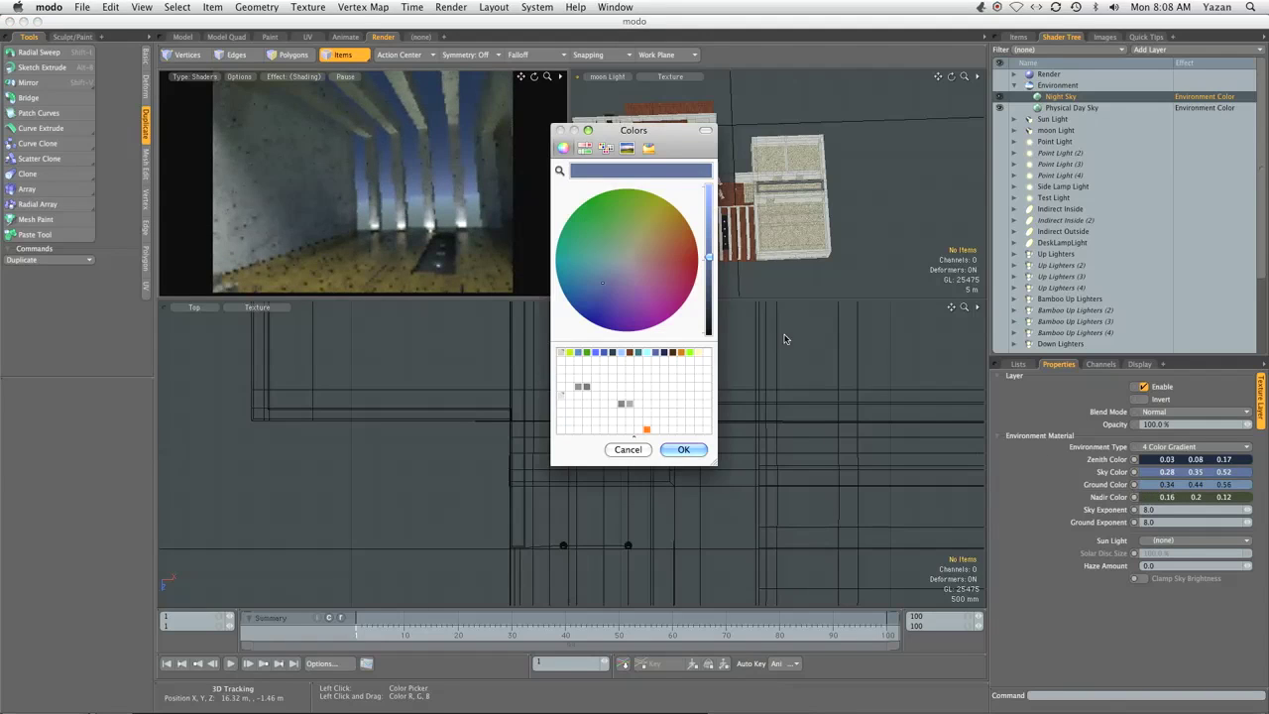
{"action": "left_click", "coordinate": [683, 449]}
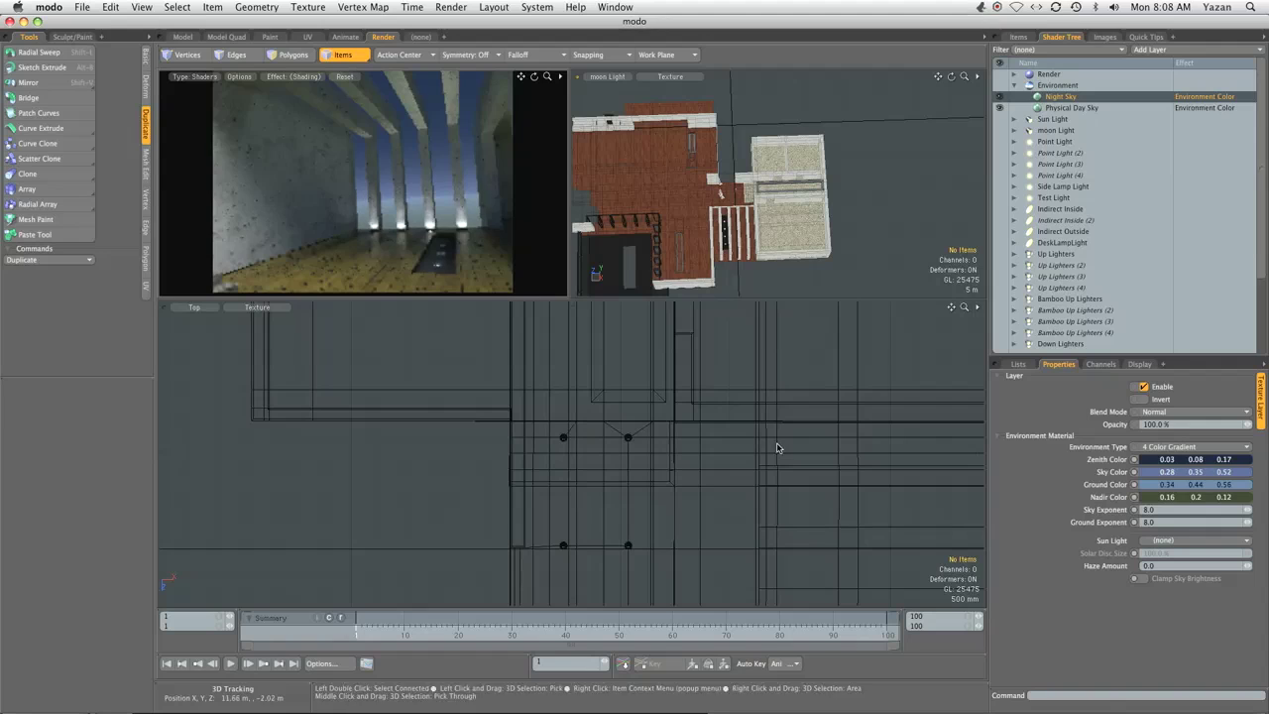
{"action": "left_click", "coordinate": [1150, 484]}
{"action": "left_click", "coordinate": [672, 372]}
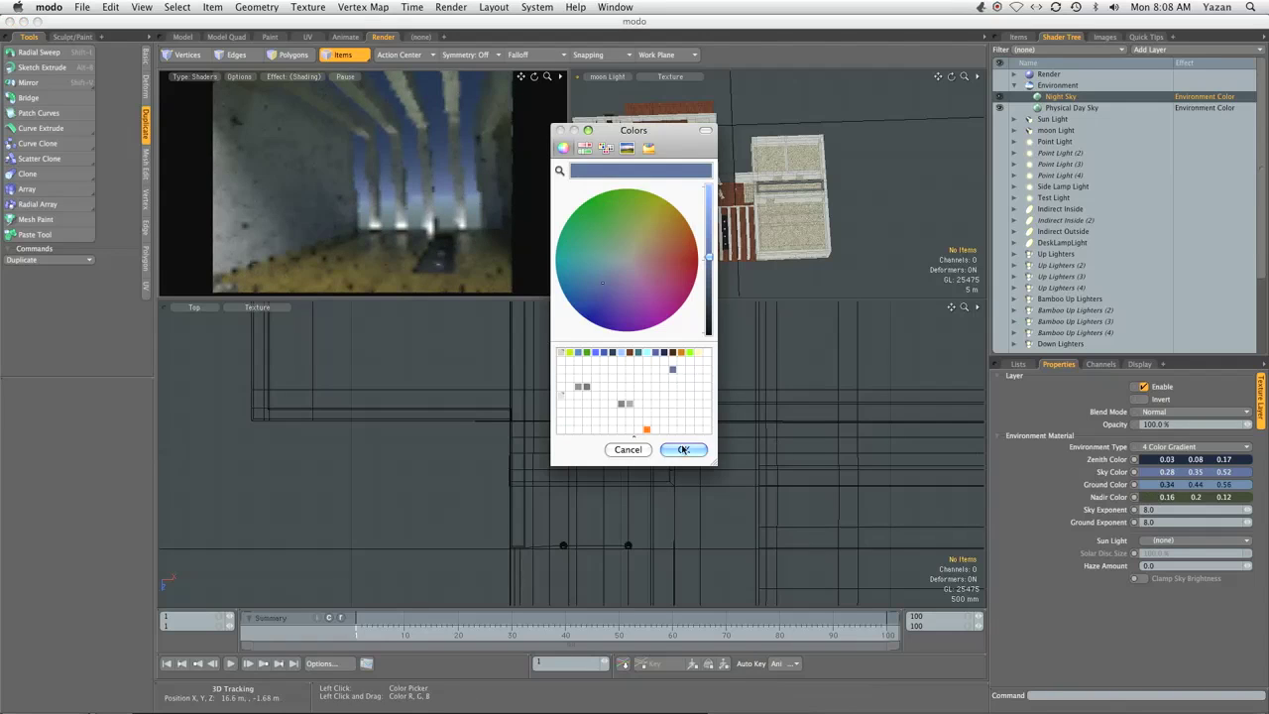
{"action": "left_click", "coordinate": [683, 449]}
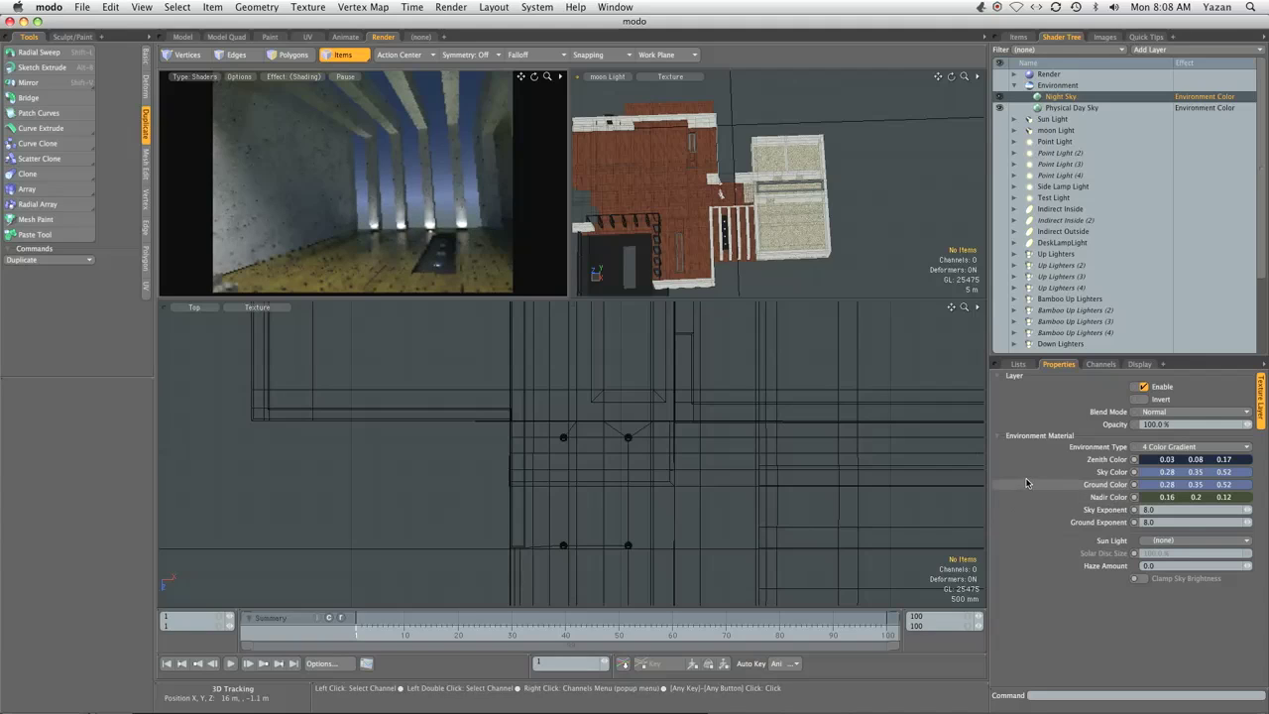
Set Night Sky's Nadir Color to a near-black blue of 0.04, 0.05, 0.08
{"action": "left_click", "coordinate": [1135, 496]}
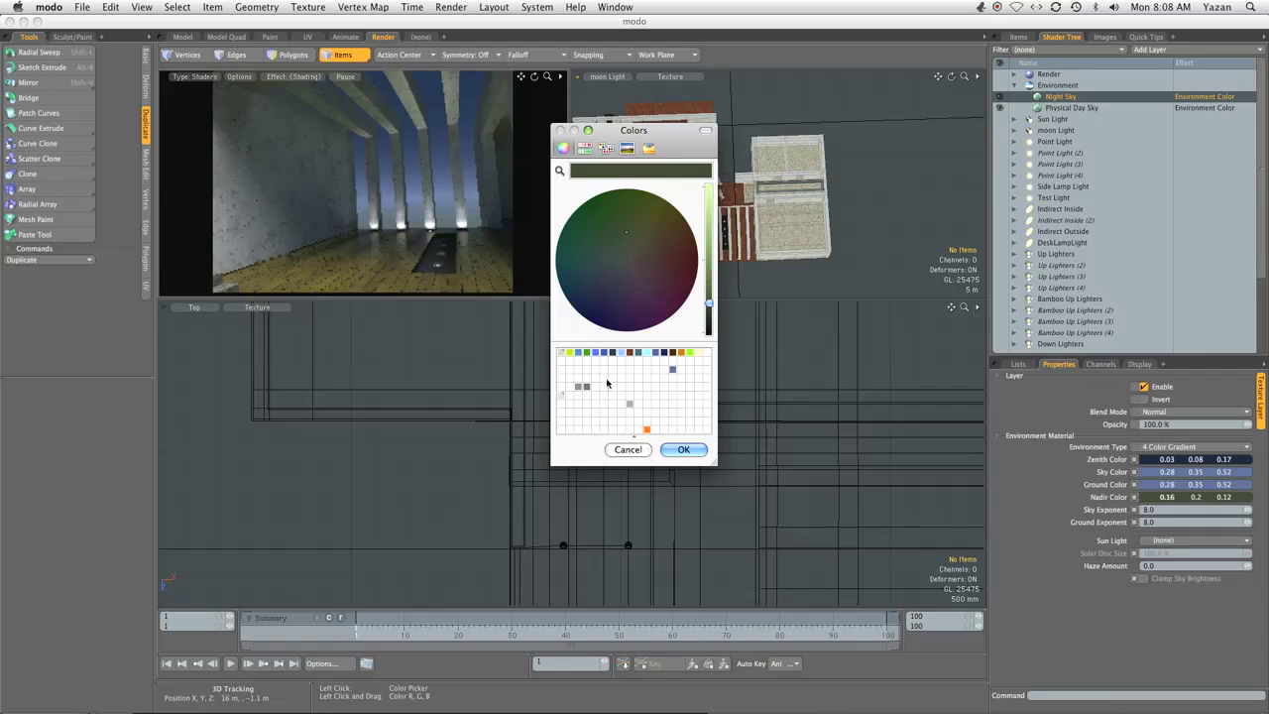
{"action": "left_click_drag", "start_coordinate": [708, 193], "coordinate": [708, 327]}
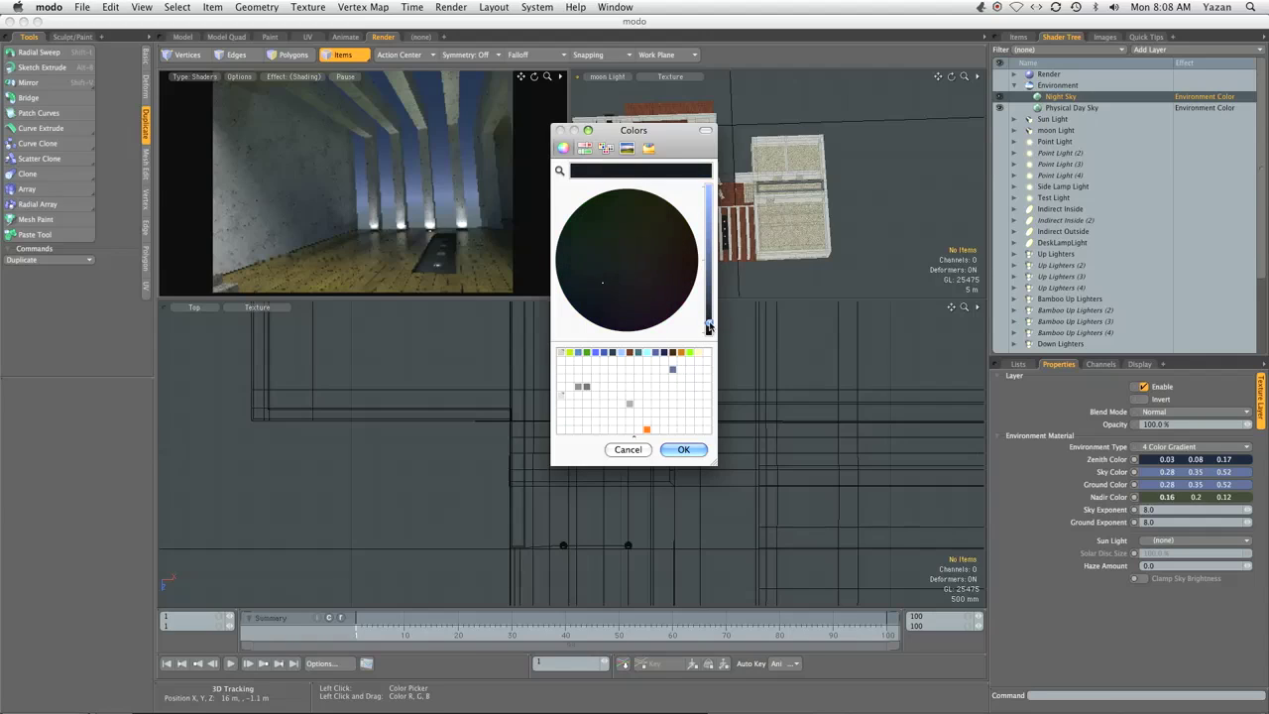
{"action": "left_click", "coordinate": [683, 449]}
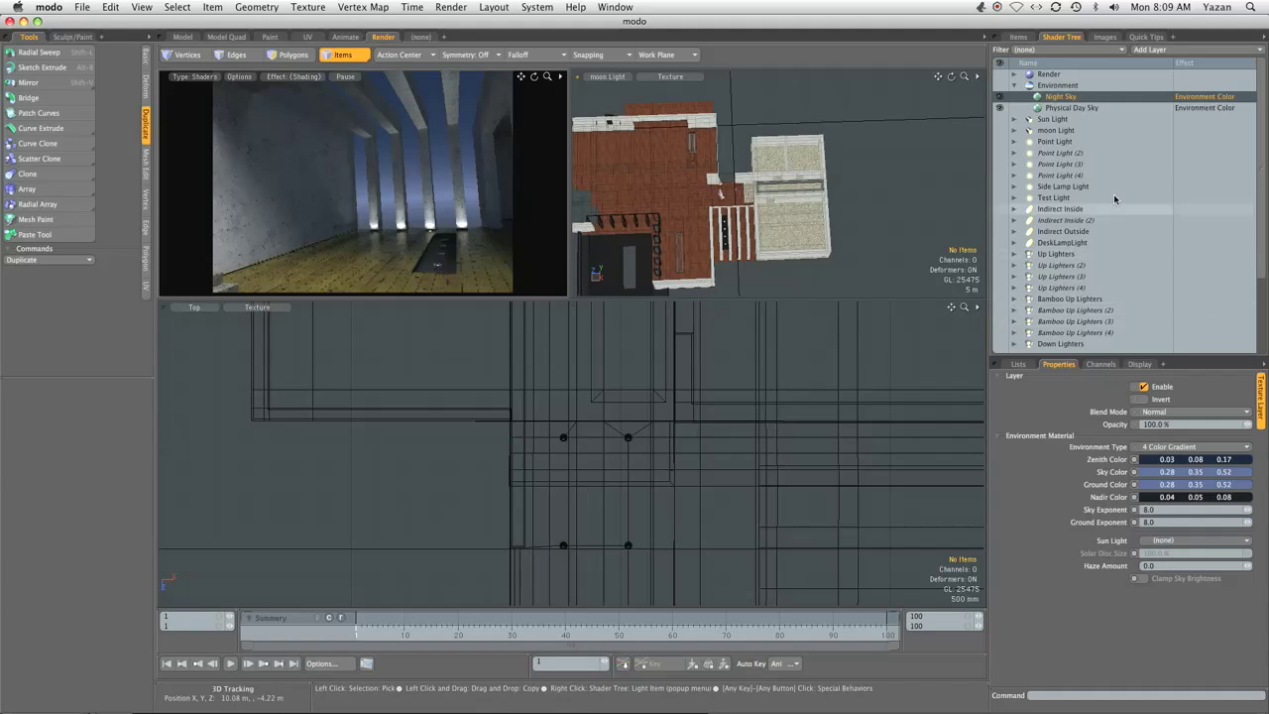
Raise the Radiance of Down Lighters, trying 100 W/srm2 and settling on 50 W/srm2
{"action": "left_click", "coordinate": [1074, 256]}
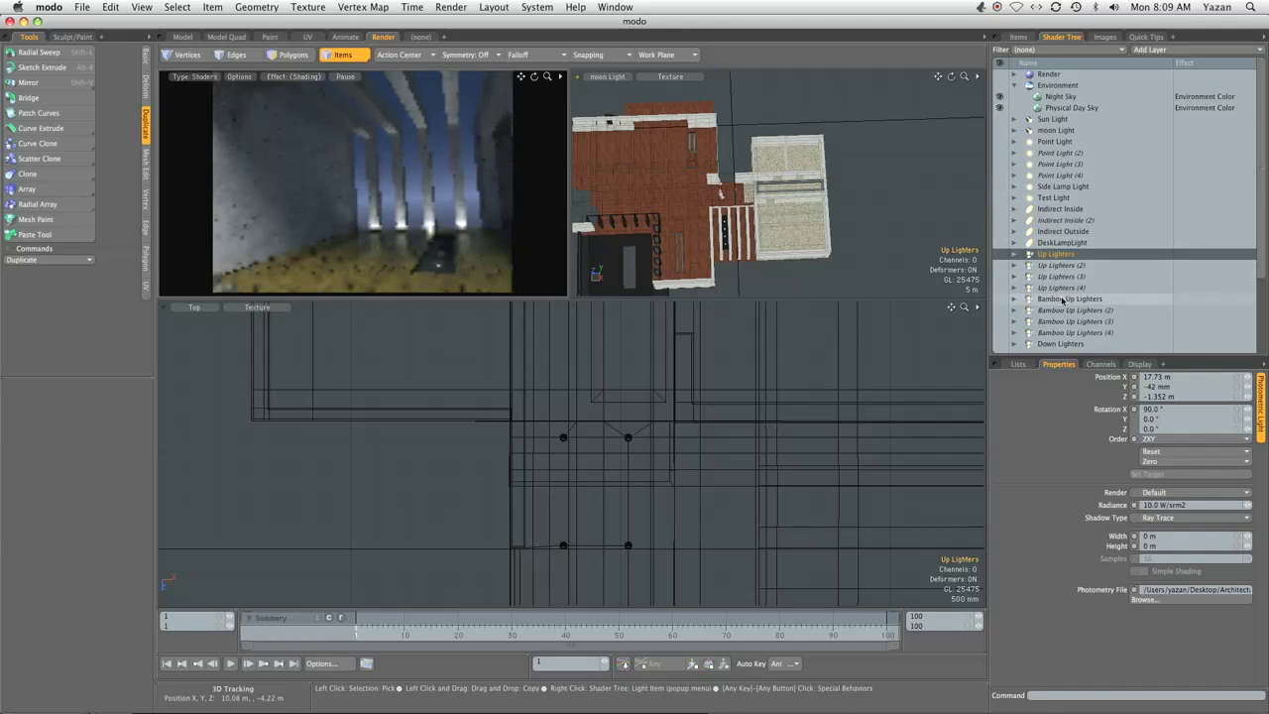
{"action": "left_click", "coordinate": [1061, 343]}
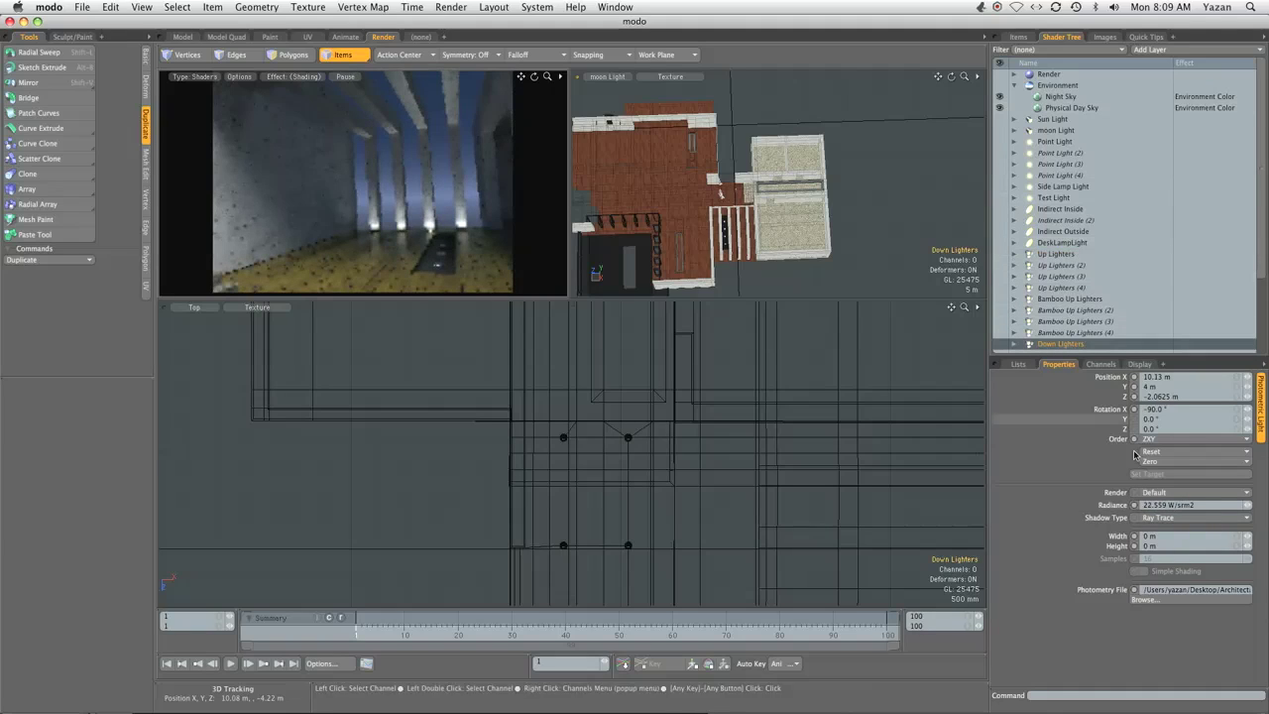
{"action": "left_click", "coordinate": [1146, 507]}
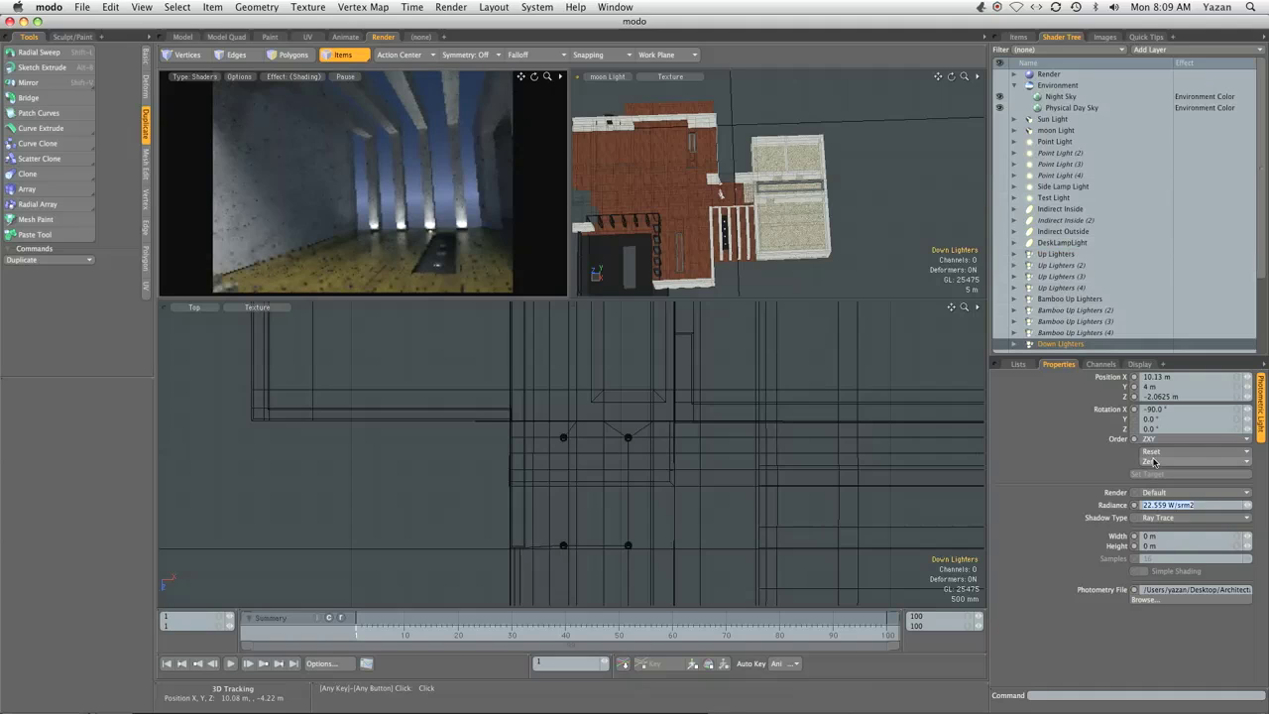
{"action": "key", "text": "Return"}
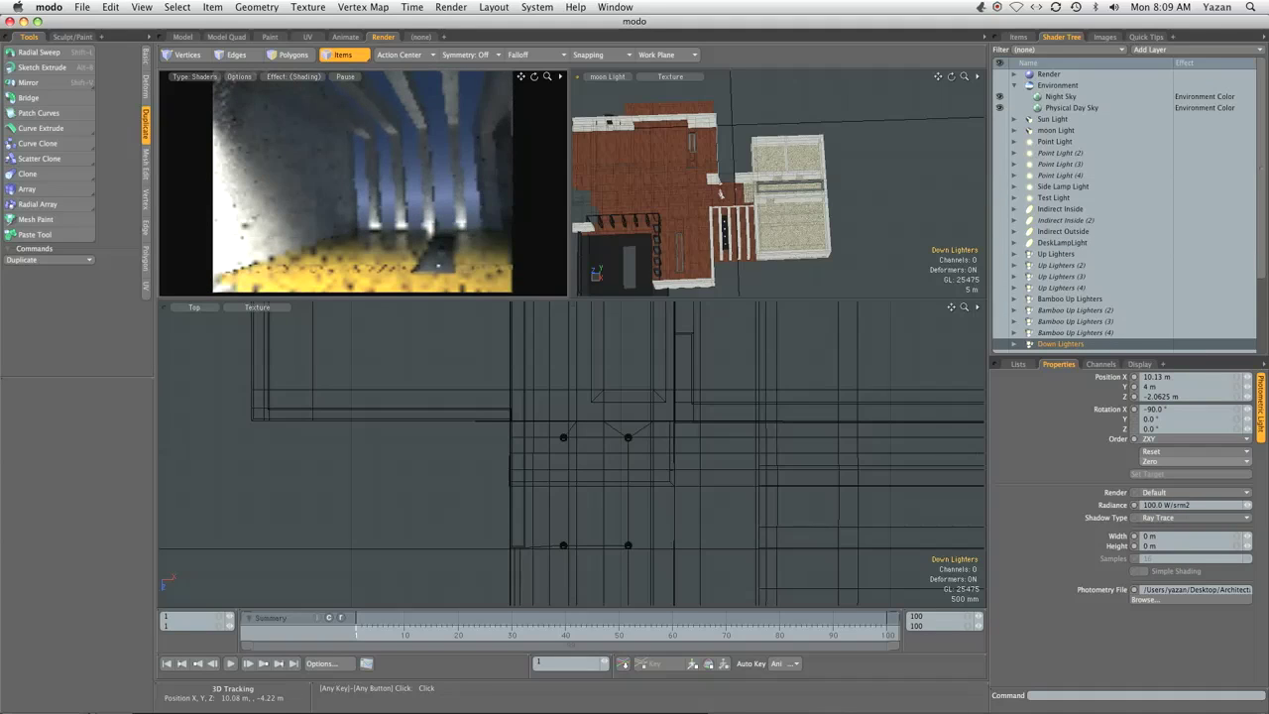
{"action": "left_click", "coordinate": [1162, 507]}
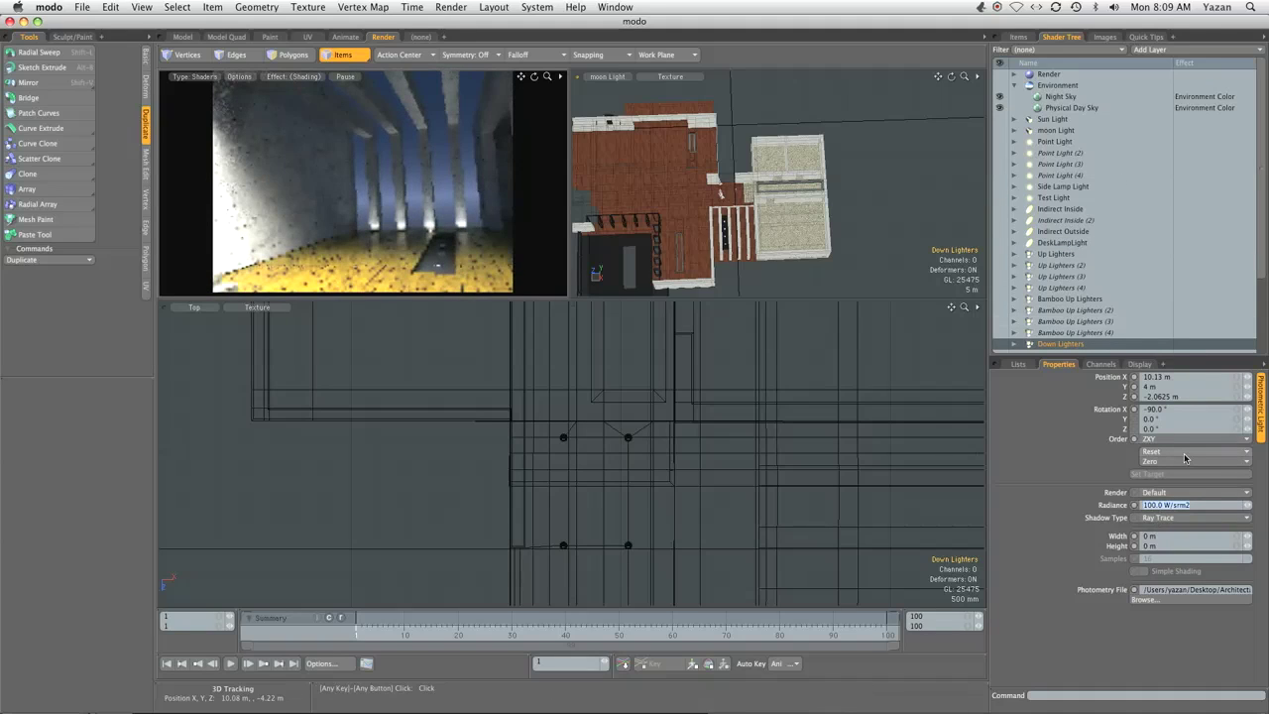
{"action": "type", "text": "50"}
{"action": "key", "text": "Return"}
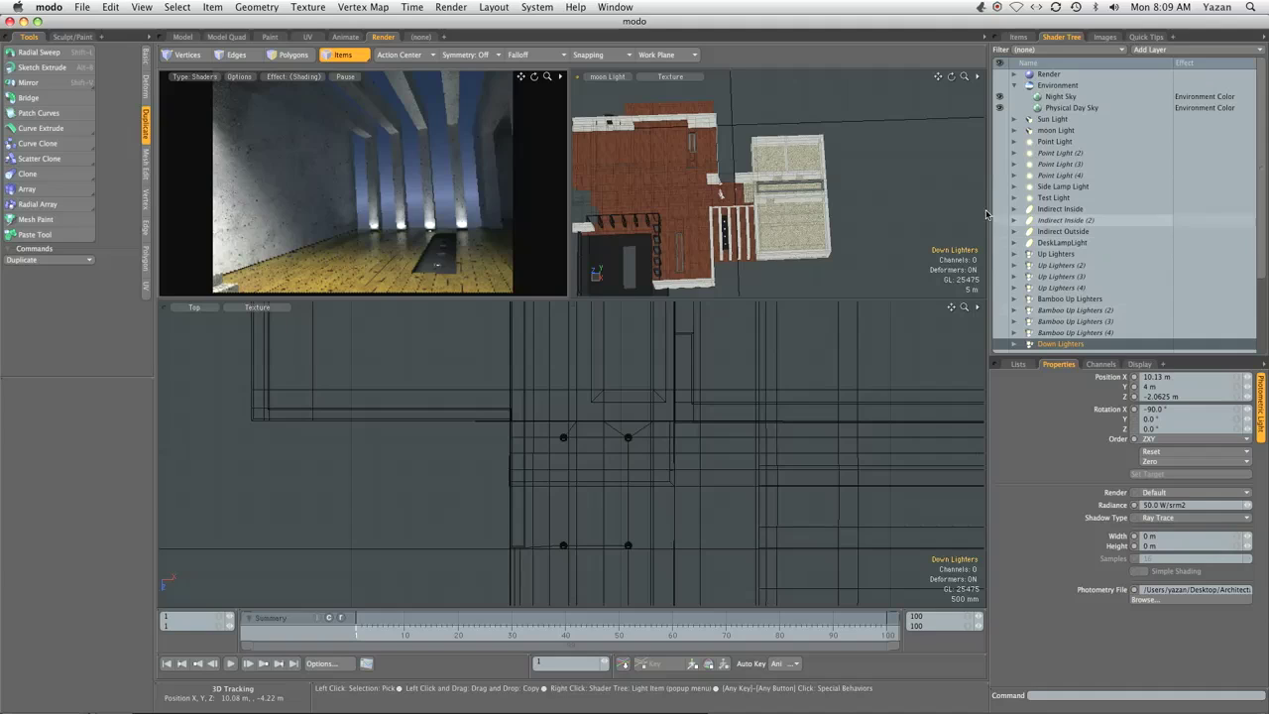
Add an Area Light item to the scene
{"action": "left_click", "coordinate": [1018, 36]}
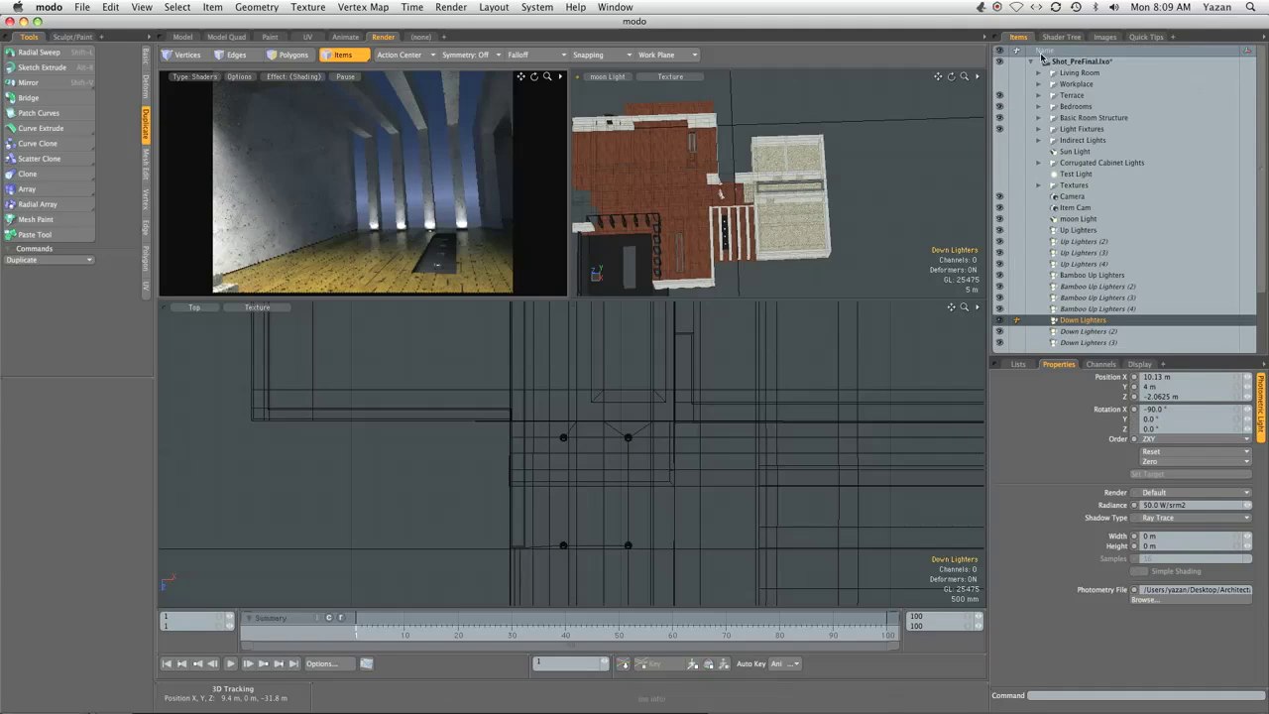
{"action": "scroll", "coordinate": [1246, 314], "scroll_direction": "down", "scroll_amount": 3}
{"action": "left_click", "coordinate": [1081, 321]}
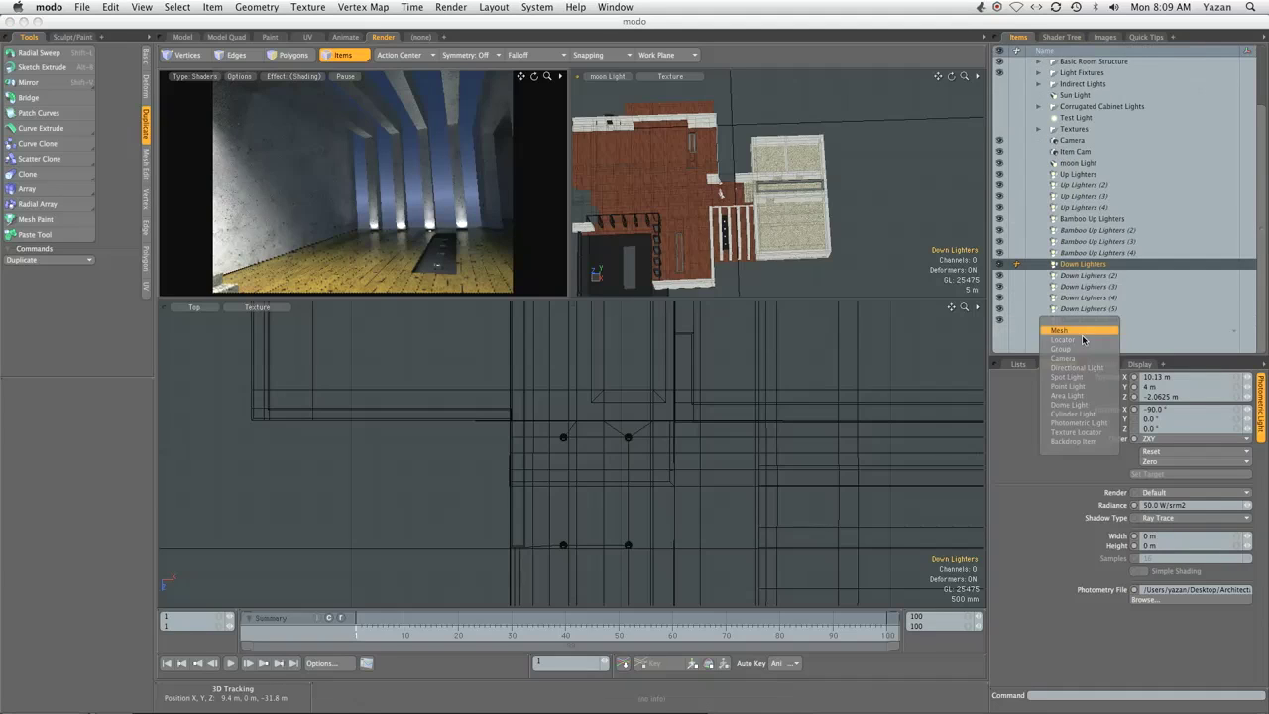
{"action": "left_click", "coordinate": [1082, 398]}
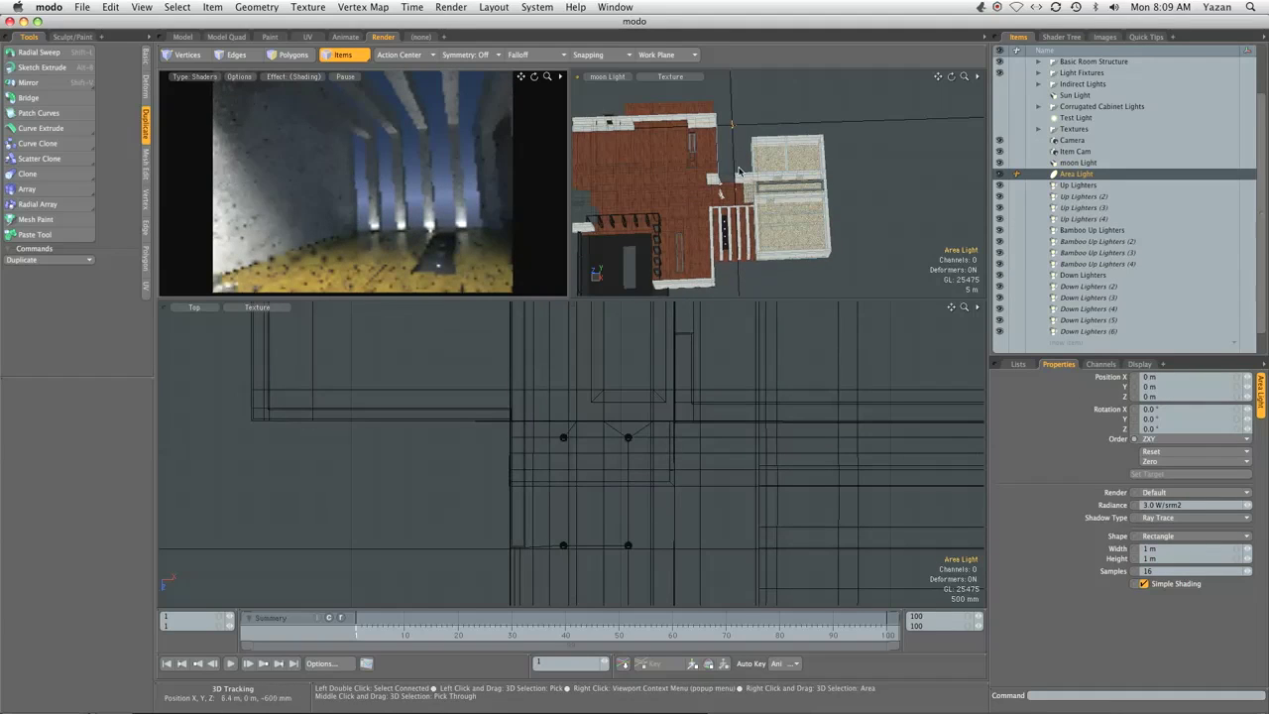
{"action": "key", "text": "w"}
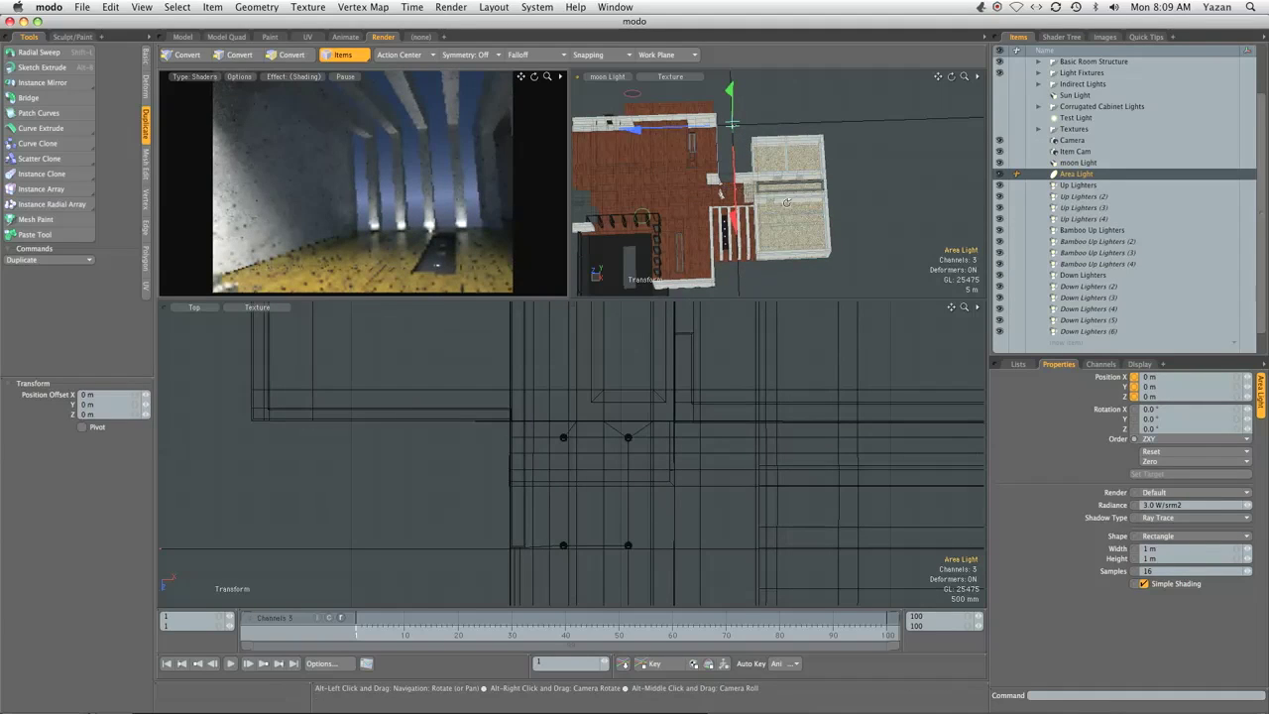
{"action": "left_click_drag", "start_coordinate": [721, 193], "coordinate": [791, 271], "text": "alt"}
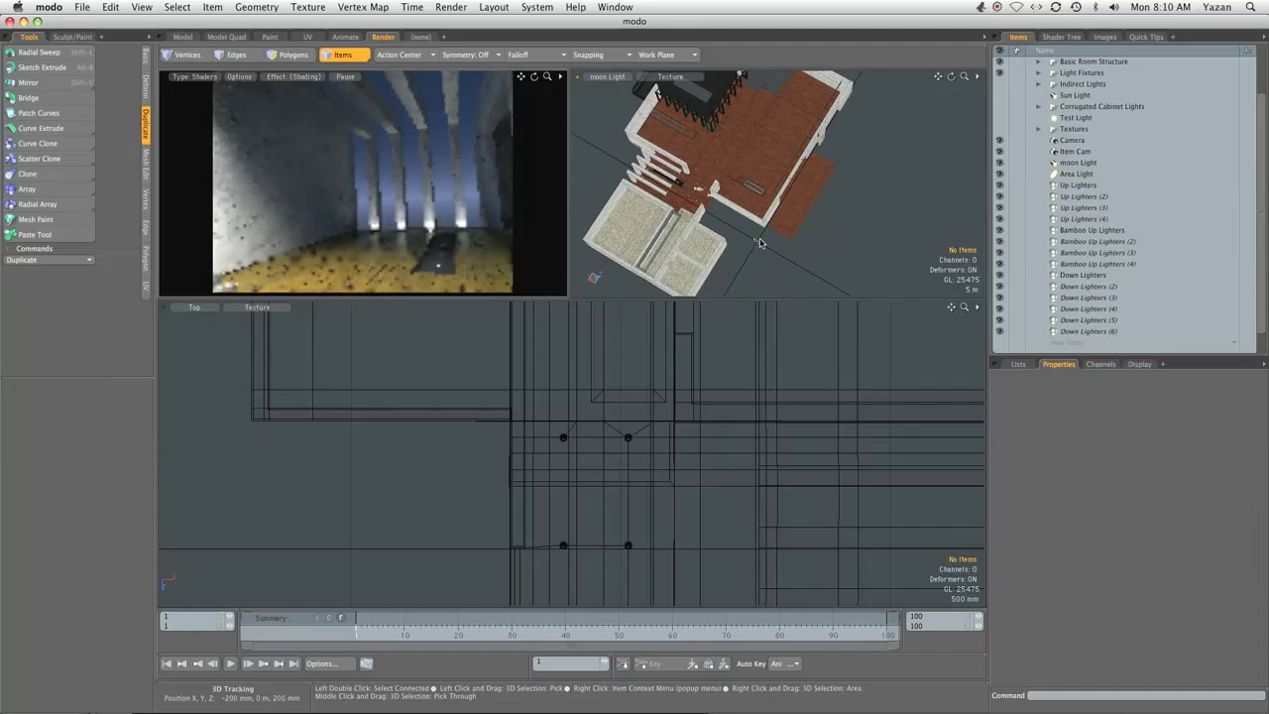
{"action": "key", "text": "ctrl+space"}
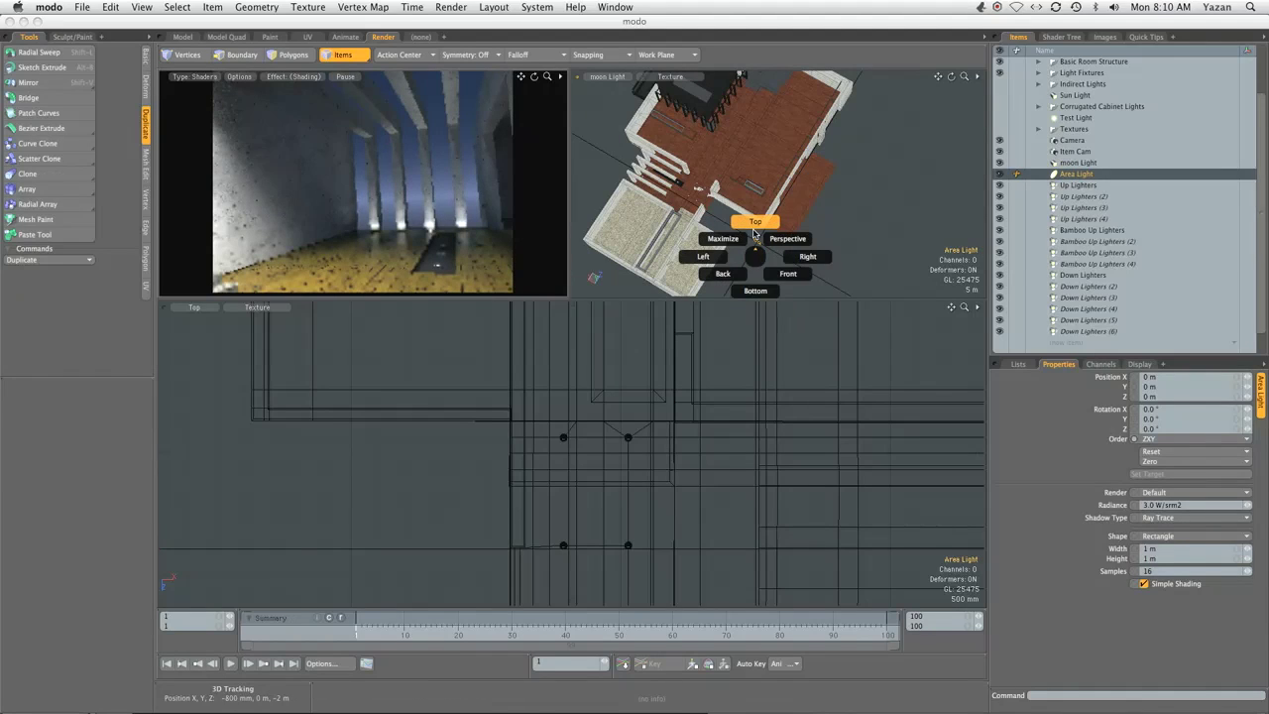
{"action": "left_click", "coordinate": [758, 257]}
{"action": "key", "text": "super+z"}
{"action": "key", "text": "super+z"}
{"action": "key", "text": "super+z"}
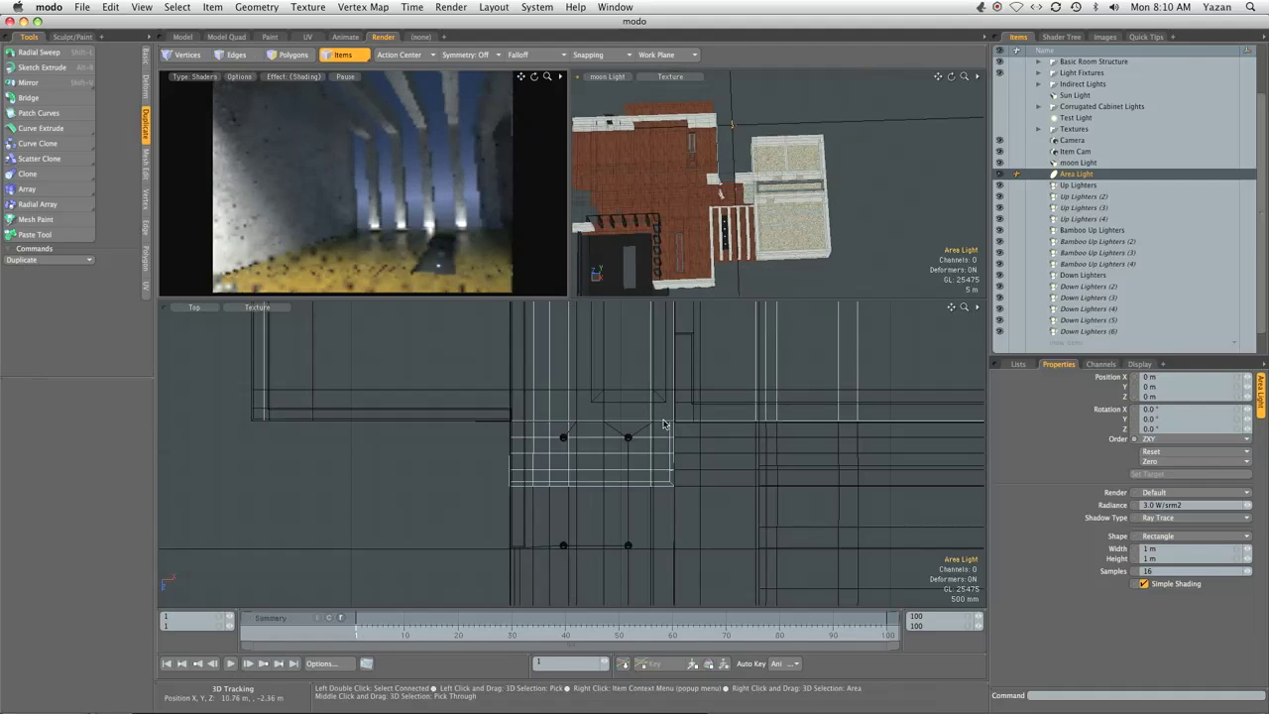
Move the new Area Light in the top view to about X 12.8 m and Z 4.4 m, inside the building plan
{"action": "key", "text": "shift+a"}
{"action": "left_click_drag", "start_coordinate": [687, 416], "coordinate": [469, 428], "text": "ctrl+alt"}
{"action": "key", "text": "w"}
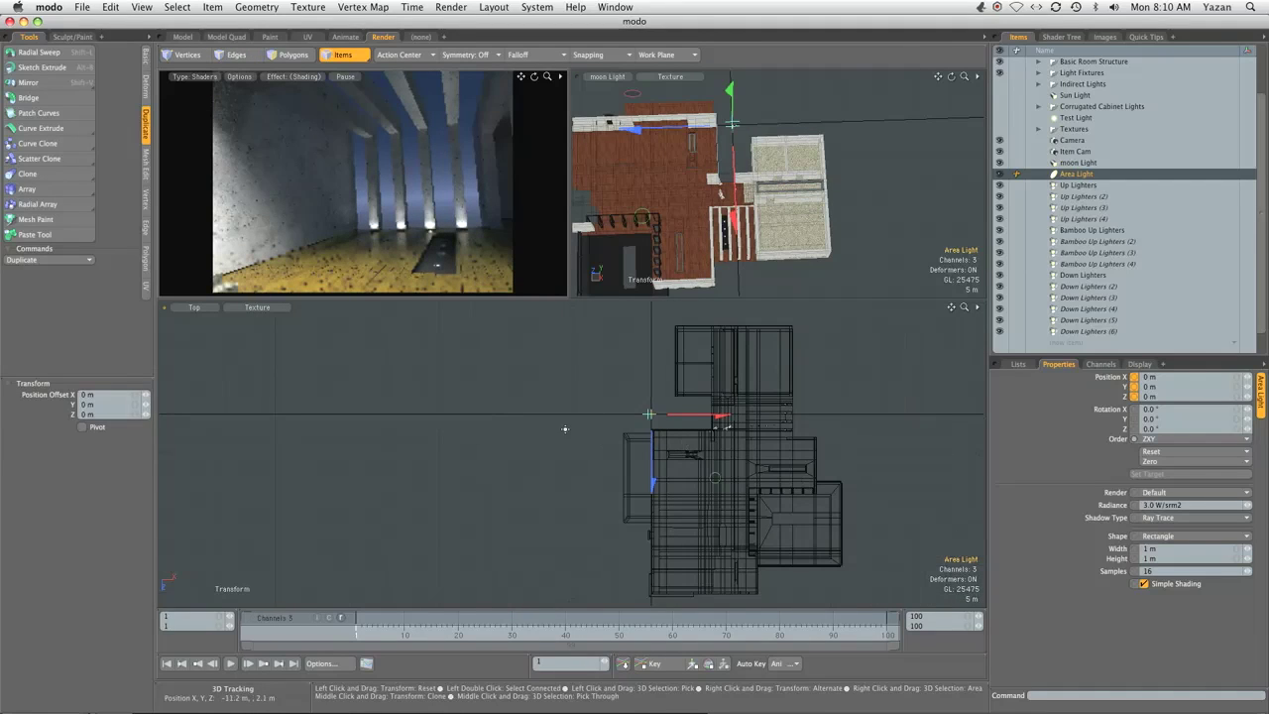
{"action": "left_click_drag", "start_coordinate": [565, 428], "coordinate": [809, 555]}
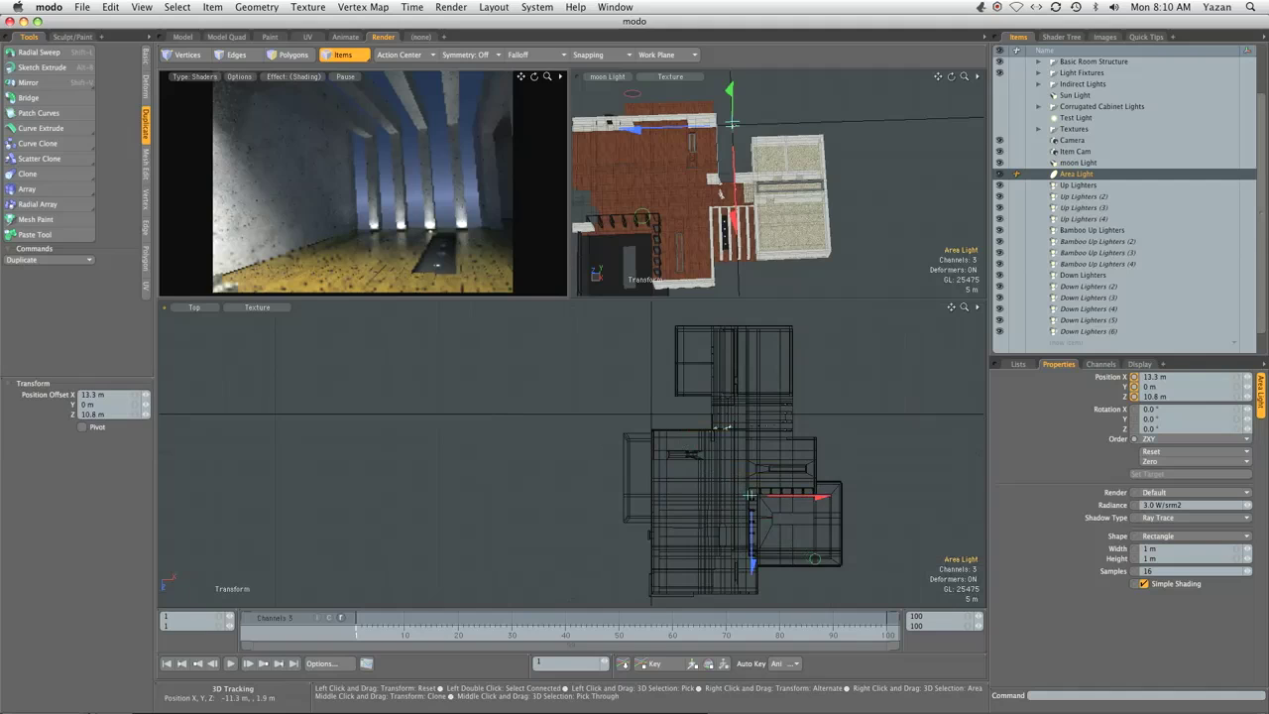
{"action": "left_click_drag", "start_coordinate": [752, 526], "coordinate": [751, 492]}
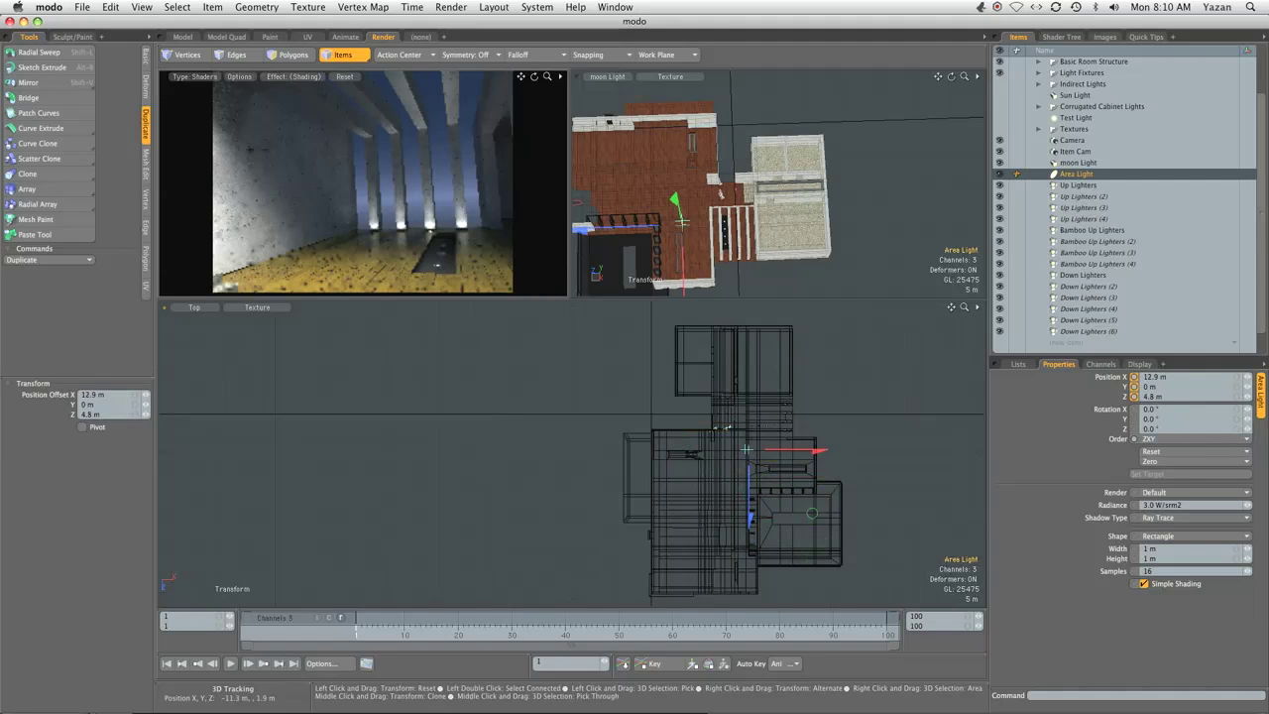
{"action": "left_click_drag", "start_coordinate": [661, 464], "coordinate": [660, 461]}
Enlarge the Area Light to about 2.48 m by 2.54 m and raise it to about 2.18 m at X 10.9 m
{"action": "key", "text": "ctrl+space"}
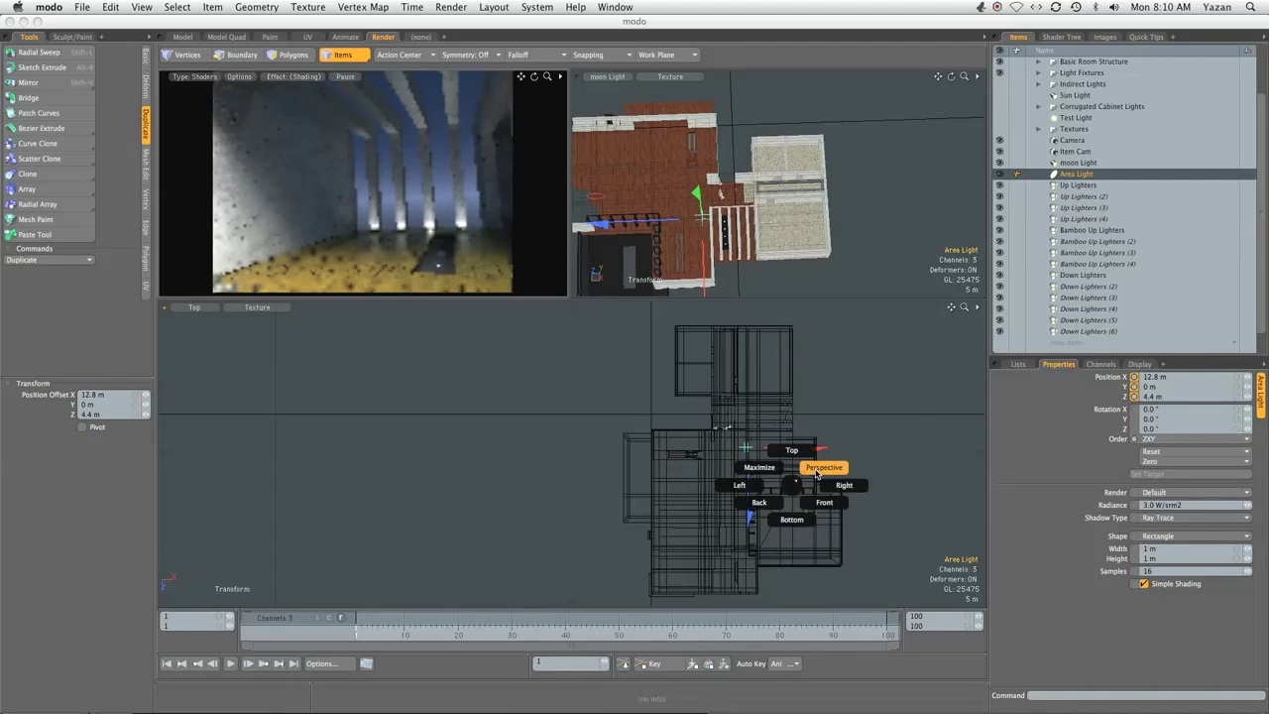
{"action": "left_click", "coordinate": [817, 473]}
{"action": "left_click_drag", "start_coordinate": [657, 512], "coordinate": [710, 516], "text": "alt"}
{"action": "key", "text": "shift+a"}
{"action": "left_click_drag", "start_coordinate": [688, 465], "coordinate": [583, 343], "text": "ctrl+alt"}
{"action": "left_click_drag", "start_coordinate": [583, 343], "coordinate": [452, 382], "text": "alt"}
{"action": "left_click_drag", "start_coordinate": [669, 426], "coordinate": [621, 398], "text": "alt"}
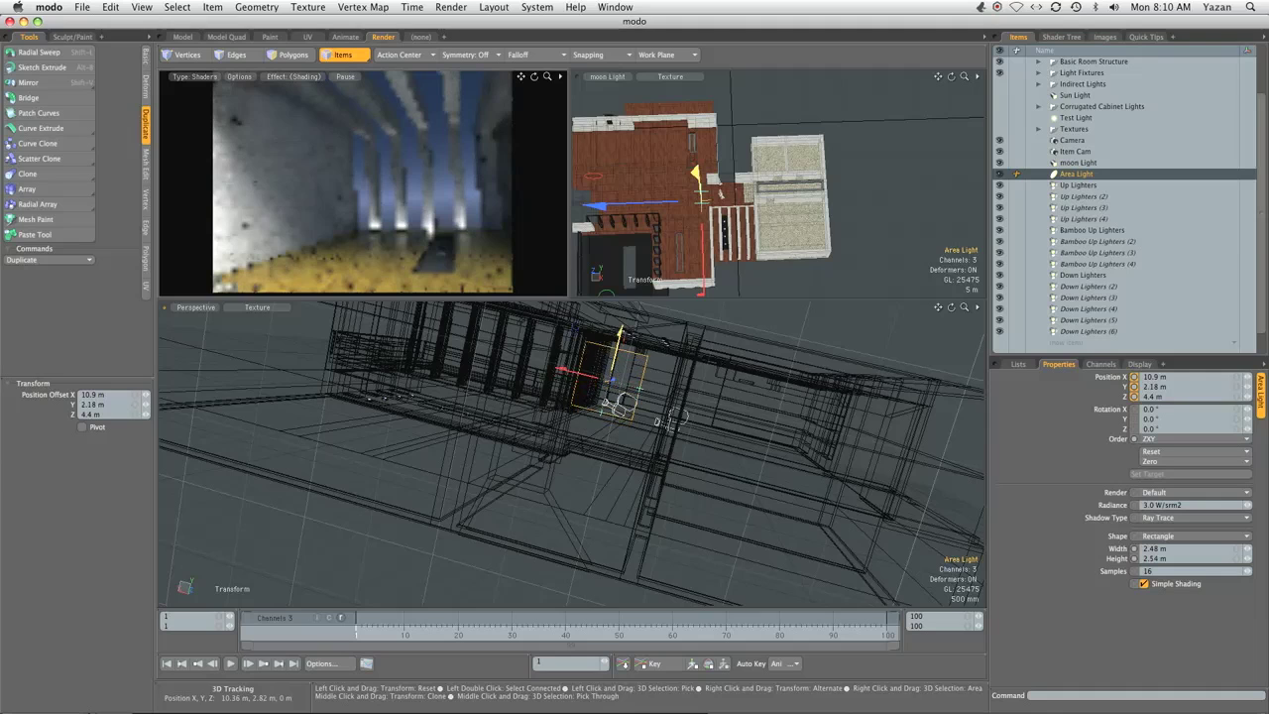
Rotate the Area Light to about -26.6° around Y and place it at about X 10.22 m, Y 2.3 m, Z 3.21 m
{"action": "left_click_drag", "start_coordinate": [608, 416], "coordinate": [606, 489], "text": "alt"}
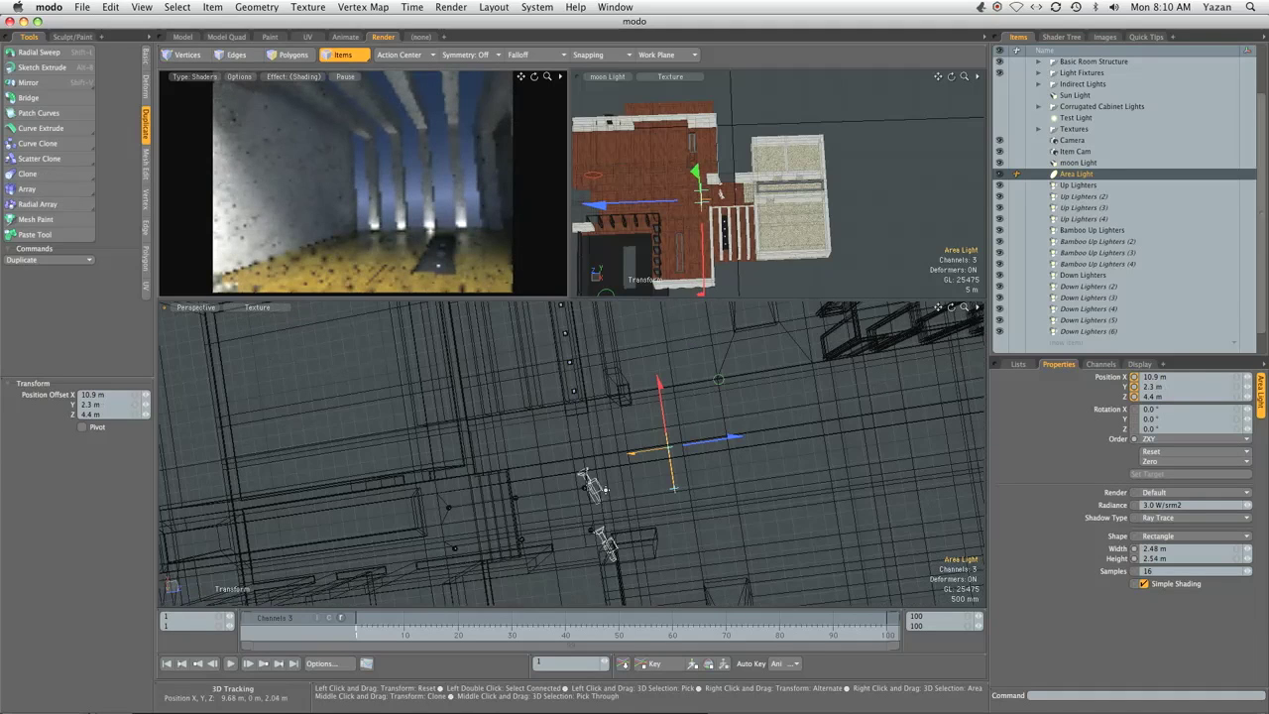
{"action": "left_click_drag", "start_coordinate": [729, 496], "coordinate": [700, 514]}
{"action": "key", "text": "w"}
{"action": "left_click_drag", "start_coordinate": [706, 430], "coordinate": [636, 403]}
Set the Area Light's material color to a warm 1.0, 0.81, 0.61
{"action": "left_click", "coordinate": [1061, 37]}
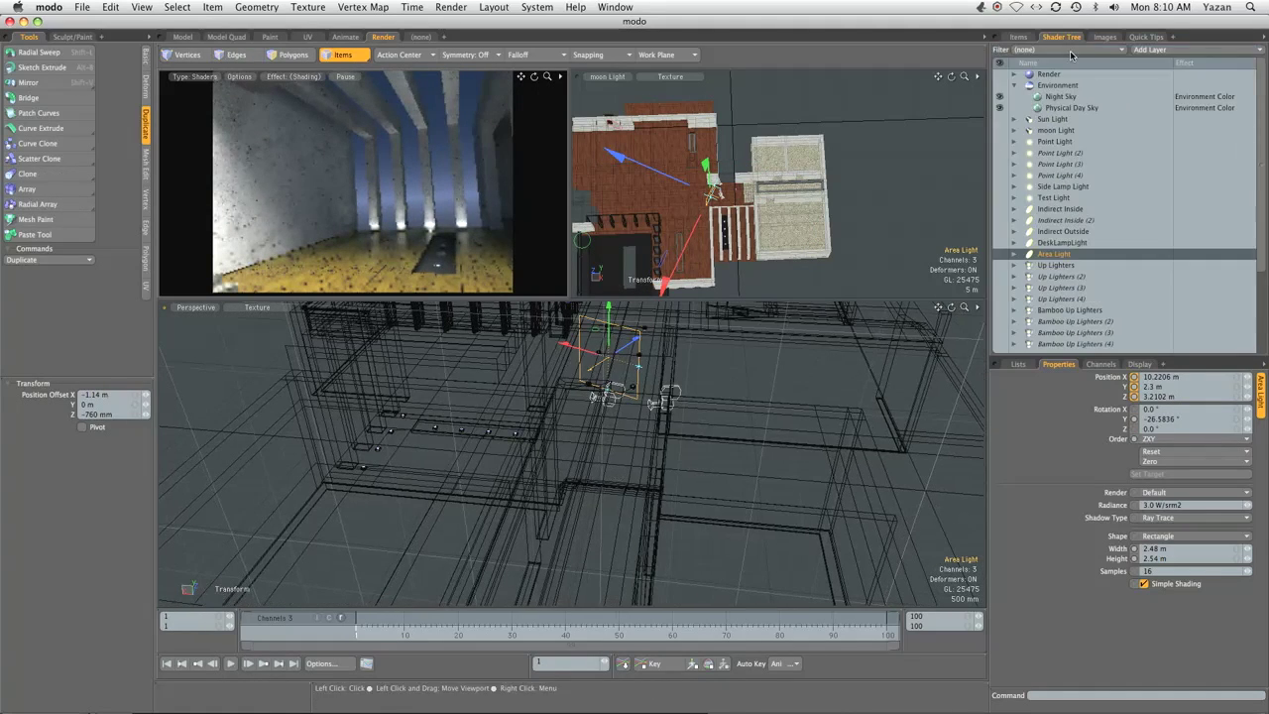
{"action": "left_click", "coordinate": [1026, 255]}
{"action": "left_click", "coordinate": [1074, 265]}
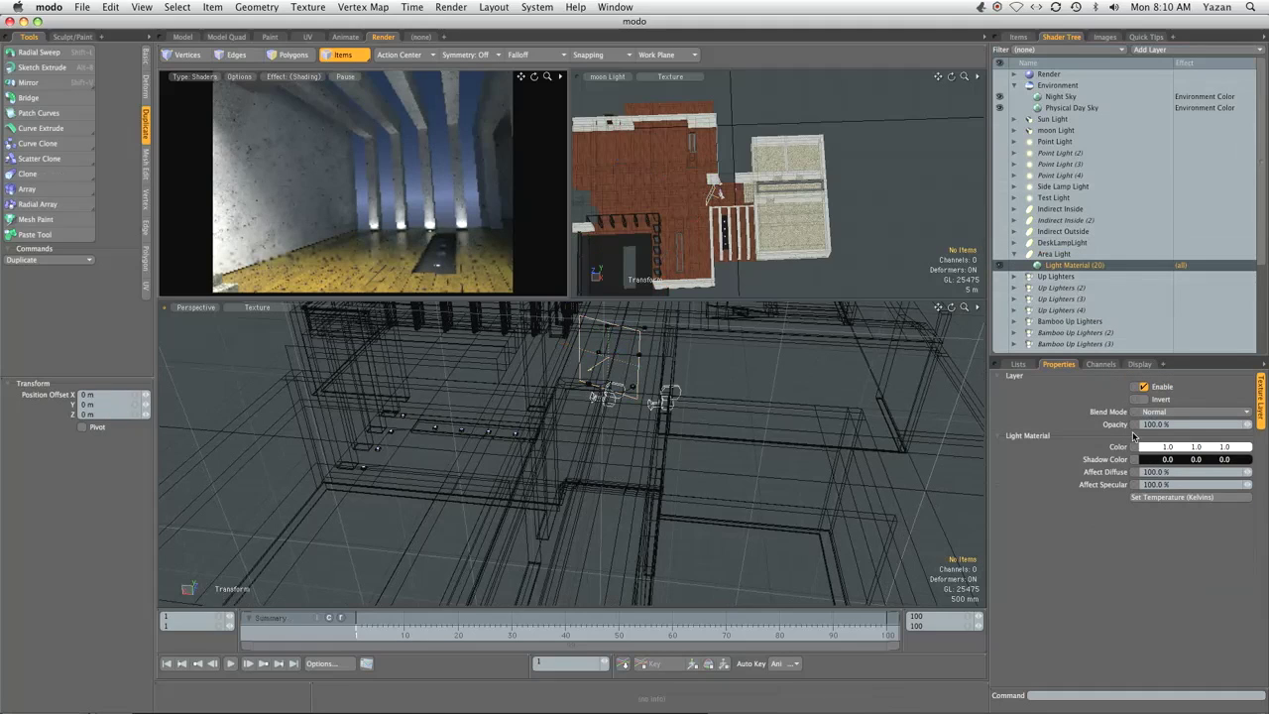
{"action": "left_click", "coordinate": [1140, 448]}
{"action": "left_click", "coordinate": [643, 255]}
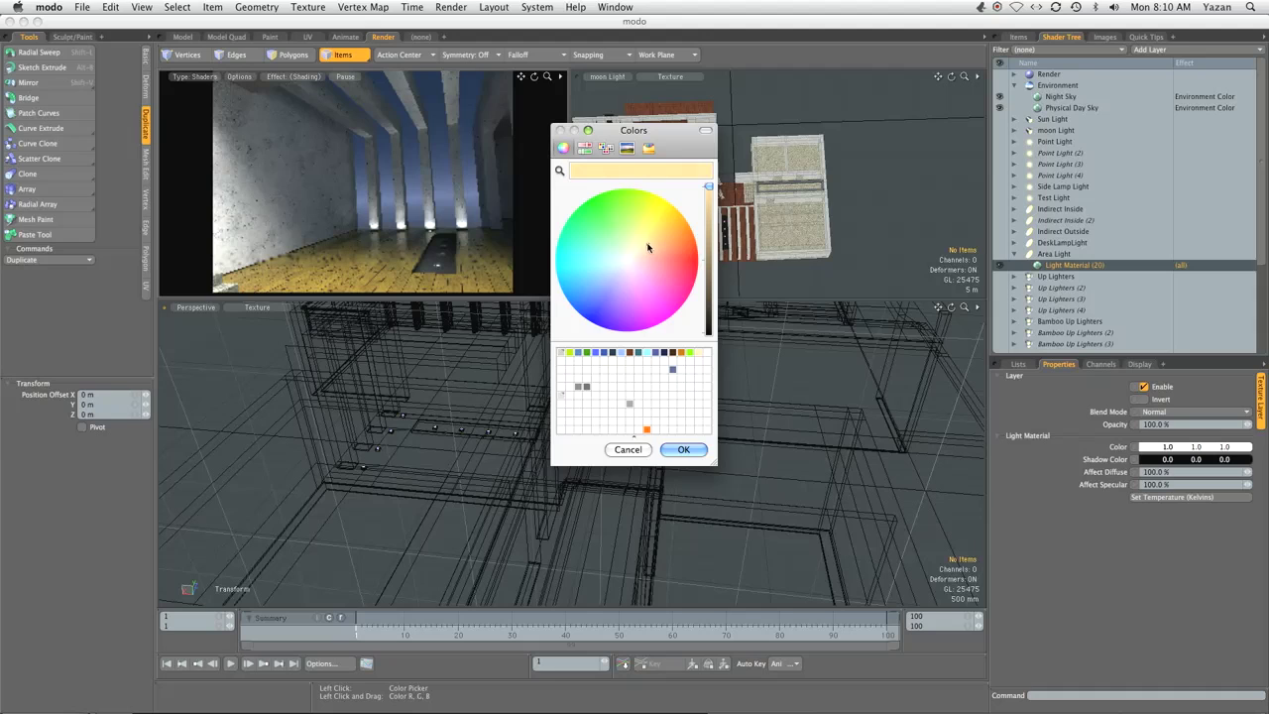
{"action": "left_click", "coordinate": [686, 449]}
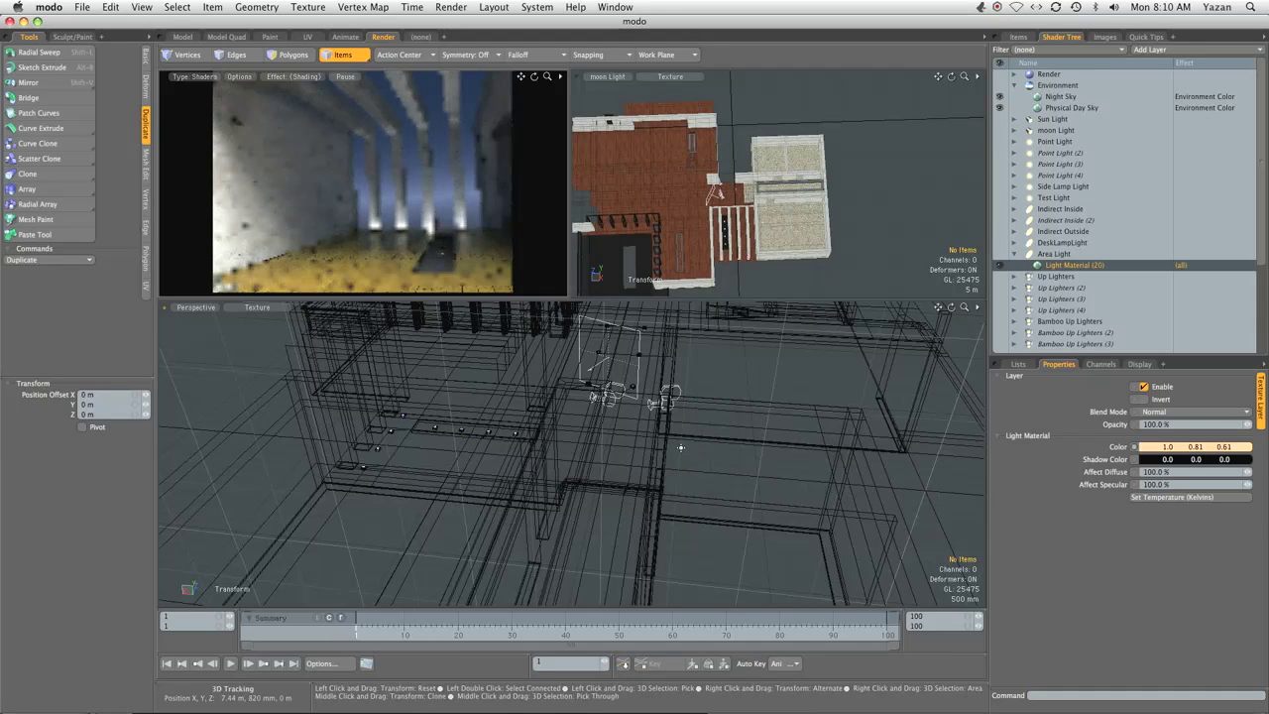
{"action": "key", "text": "q"}
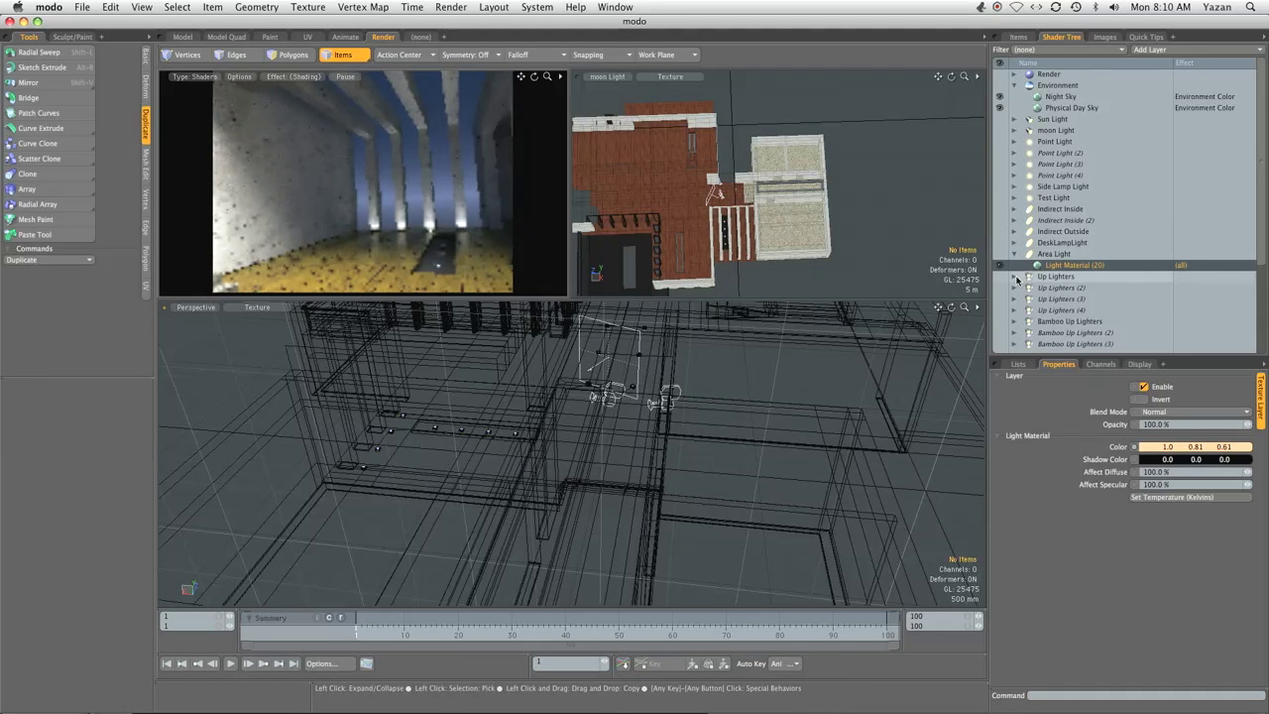
Set the Up Lighters' light material color to a pale warm 1.0, 0.93, 0.81
{"action": "left_click", "coordinate": [1015, 276]}
{"action": "left_click", "coordinate": [1046, 287]}
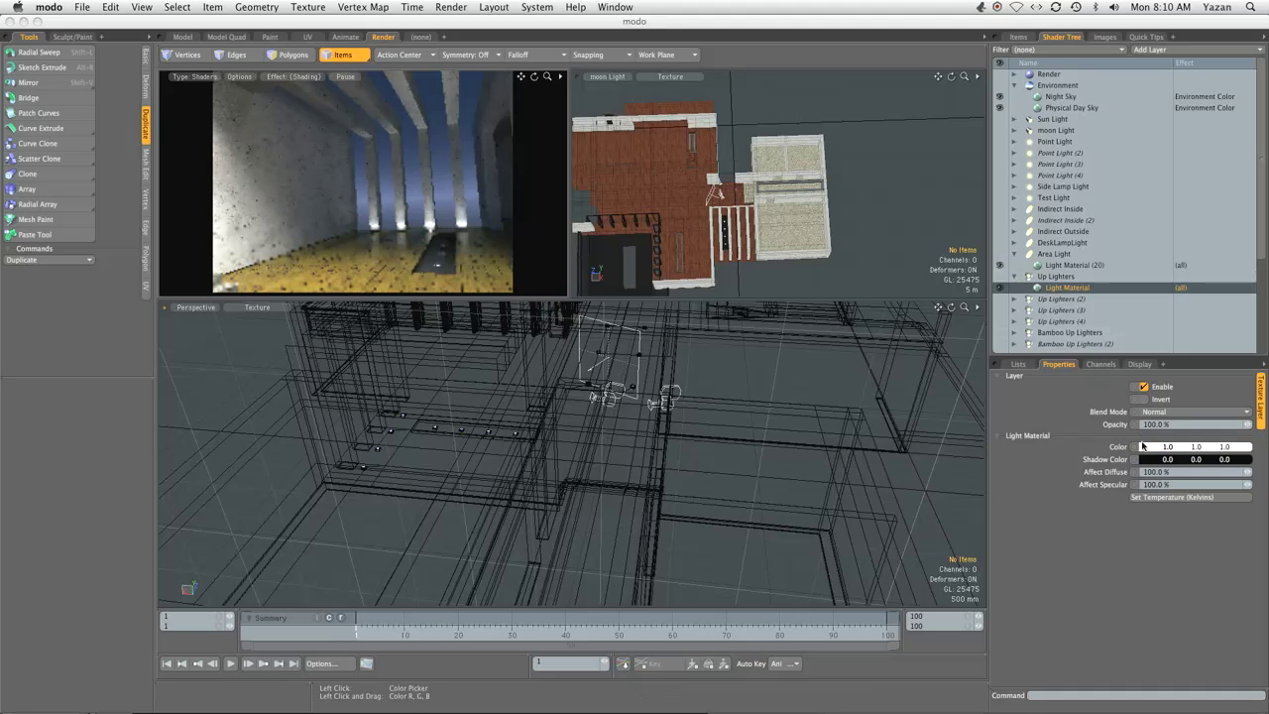
{"action": "left_click", "coordinate": [1145, 448]}
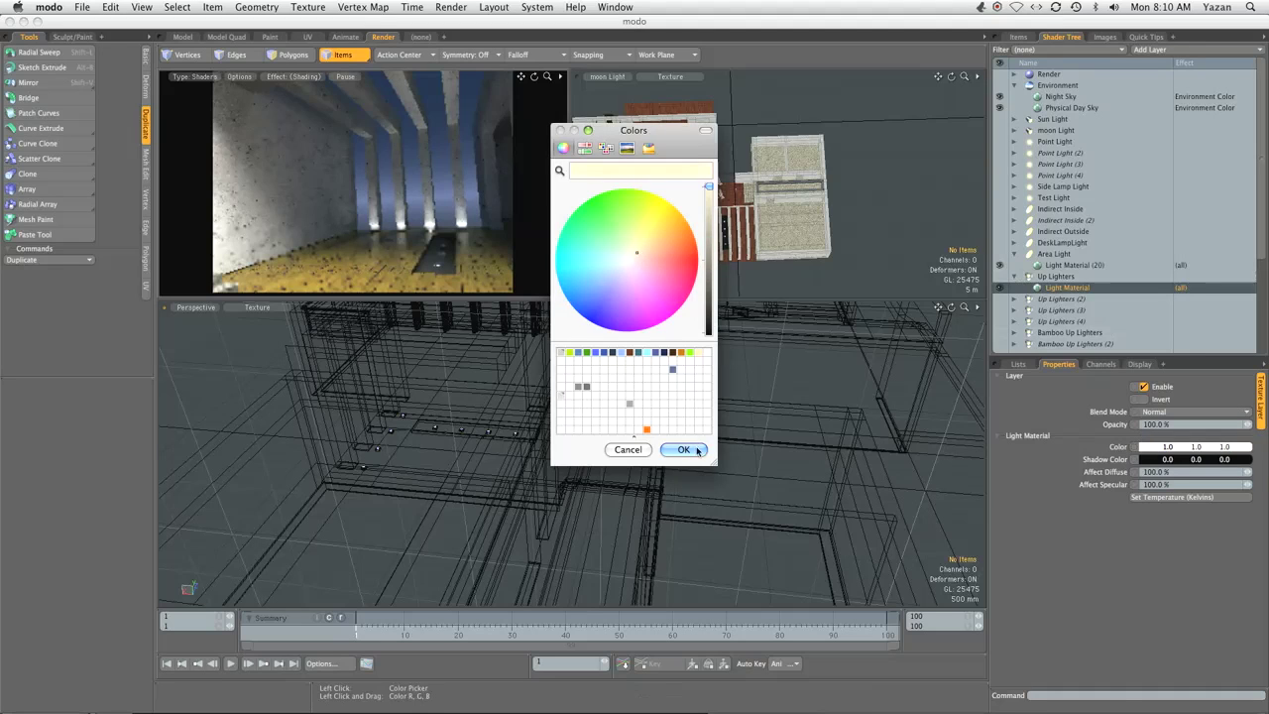
{"action": "left_click", "coordinate": [684, 449]}
Set the Bamboo Up Lighters' light material color to a pale warm 1.0, 0.92, 0.8
{"action": "left_click", "coordinate": [1015, 332]}
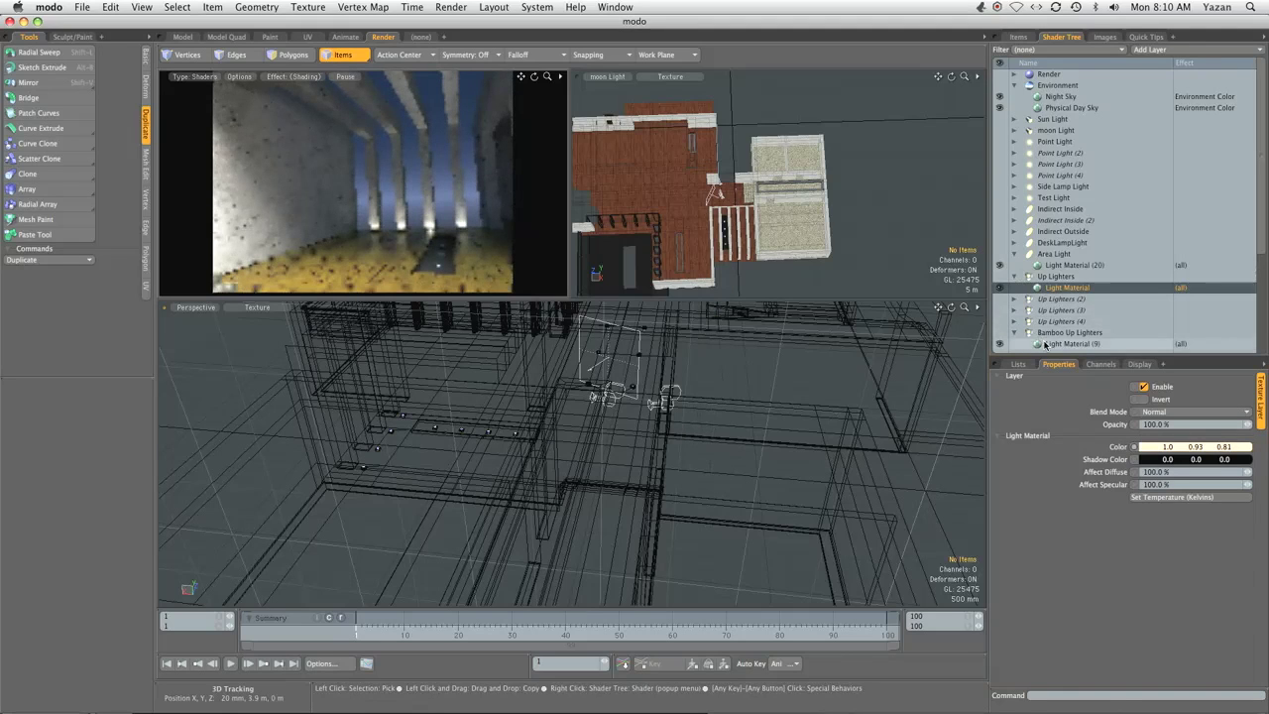
{"action": "left_click", "coordinate": [1045, 344]}
{"action": "left_click", "coordinate": [1147, 446]}
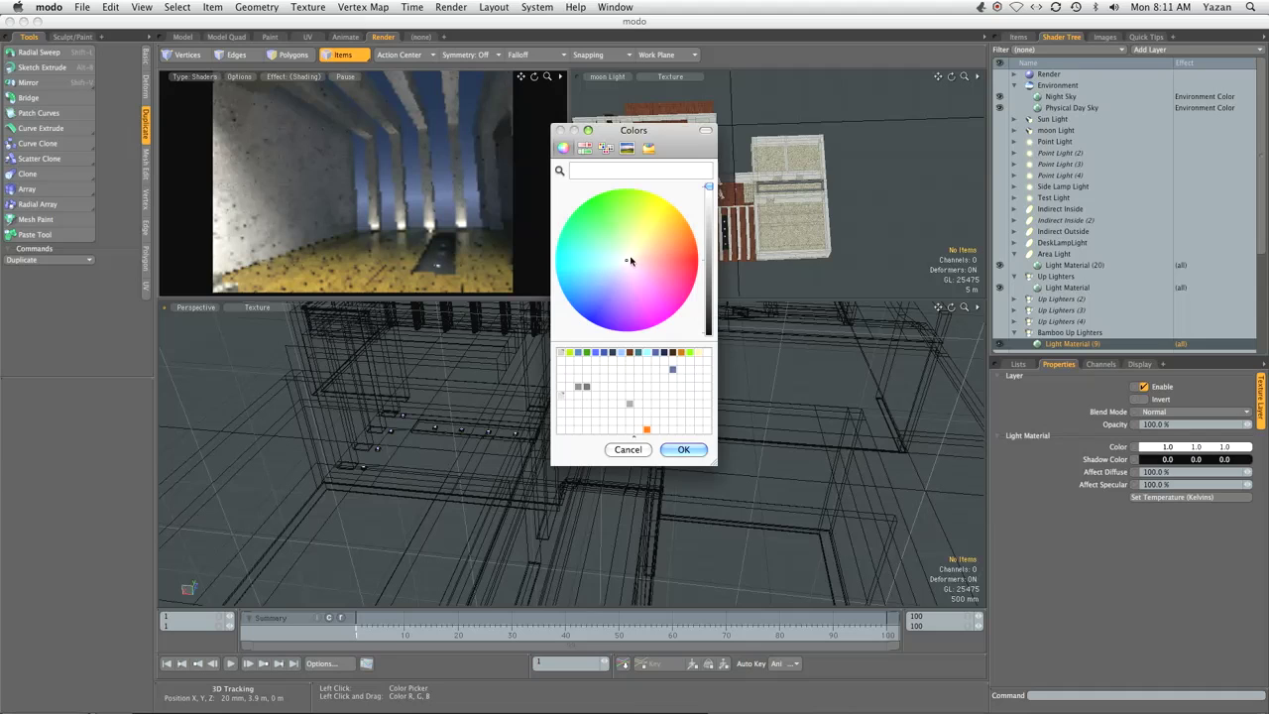
{"action": "left_click", "coordinate": [682, 451]}
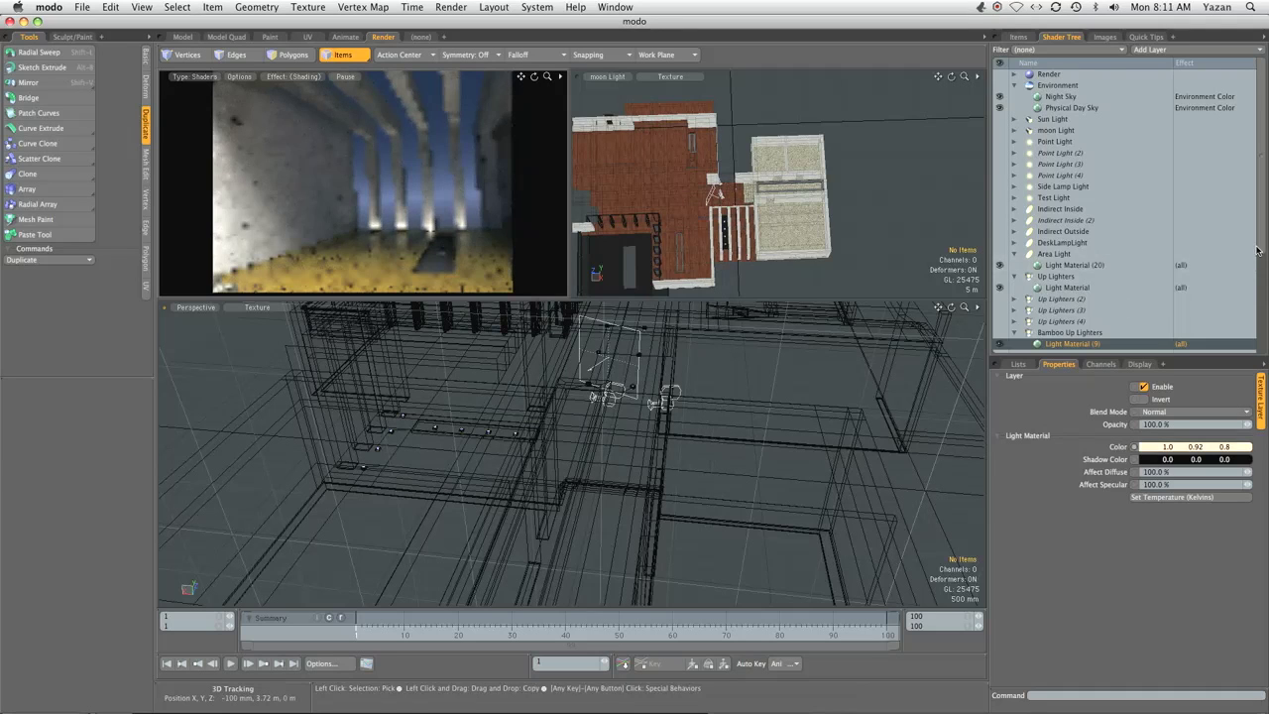
Set the Down Lighters' light material color to a soft warm 1.0, 0.88, 0.79
{"action": "scroll", "coordinate": [1012, 291], "scroll_direction": "down", "scroll_amount": 3}
{"action": "left_click", "coordinate": [1013, 309]}
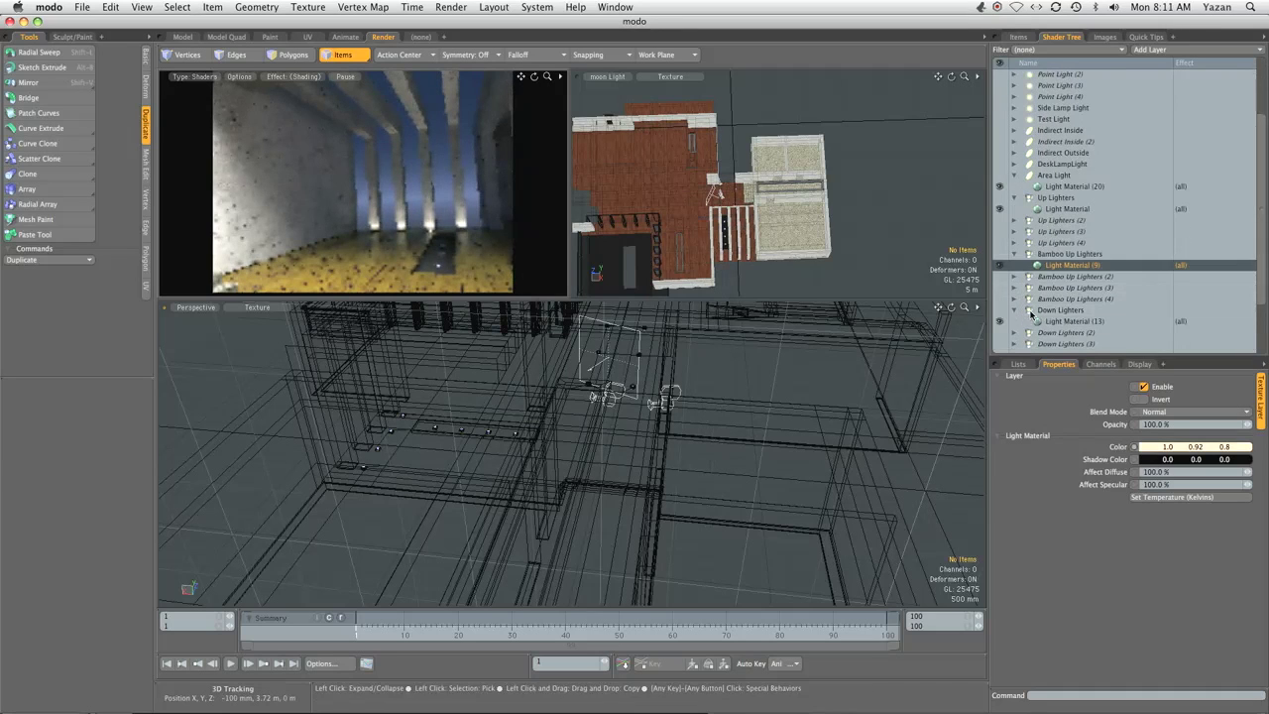
{"action": "left_click", "coordinate": [1047, 322]}
{"action": "left_click", "coordinate": [1142, 445]}
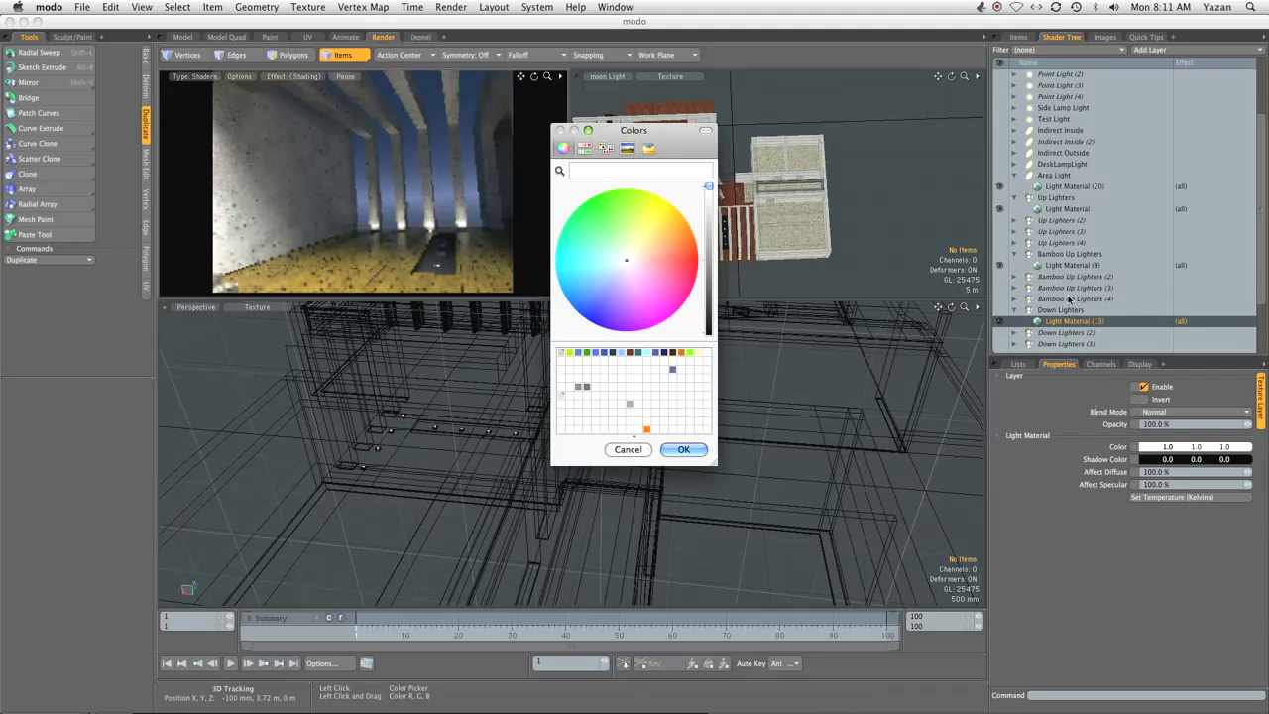
{"action": "left_click", "coordinate": [639, 253]}
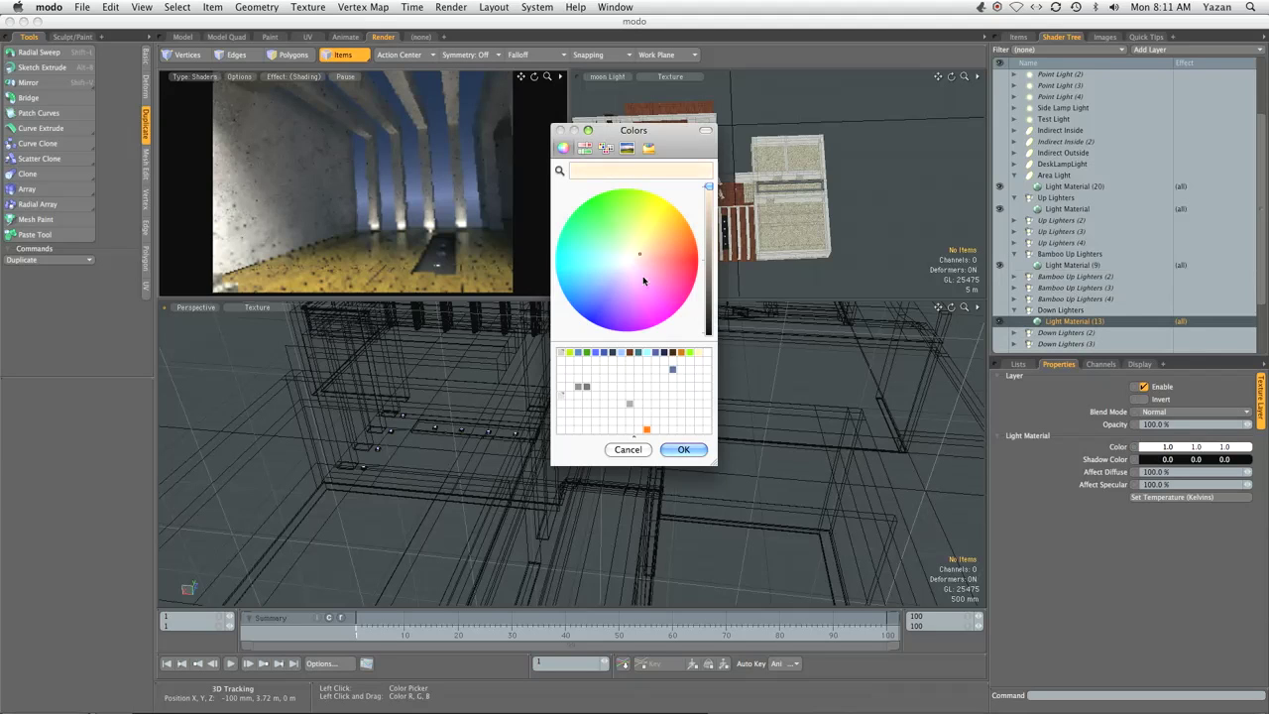
{"action": "left_click", "coordinate": [684, 450]}
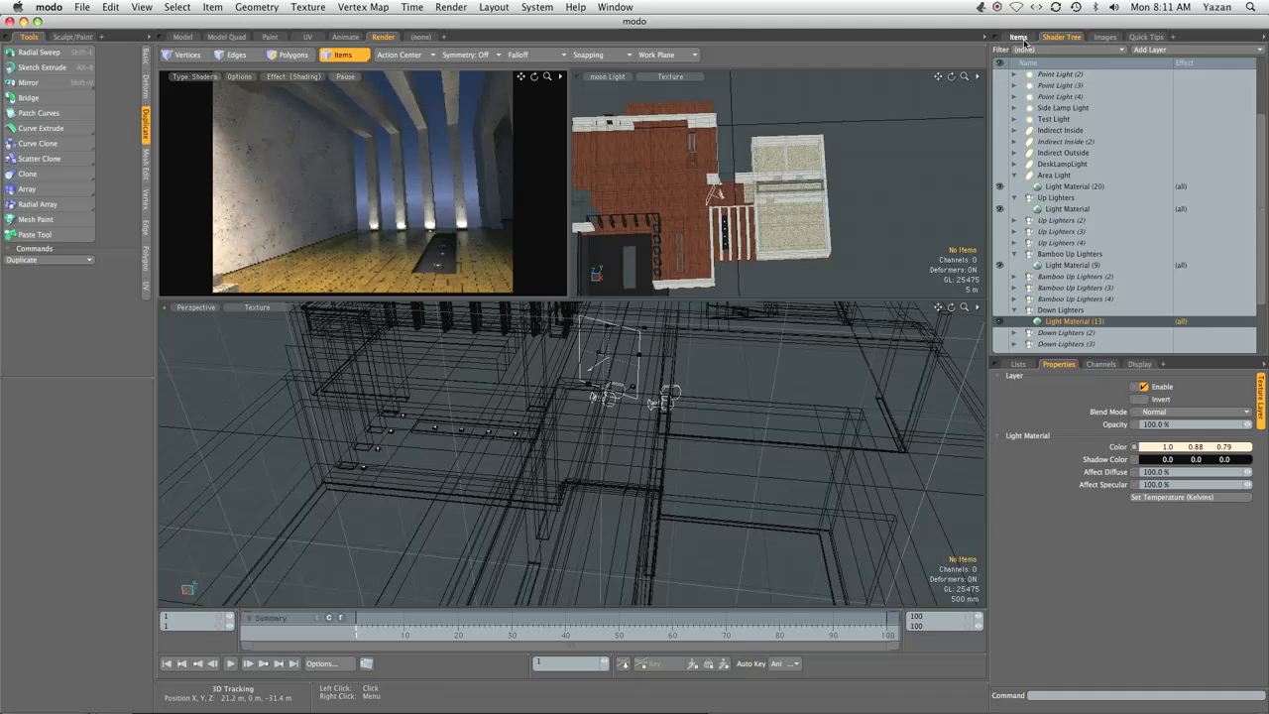
Make the Area Light's material color a more saturated orange, 1.0, 0.71, 0.49
{"action": "left_click", "coordinate": [1052, 175]}
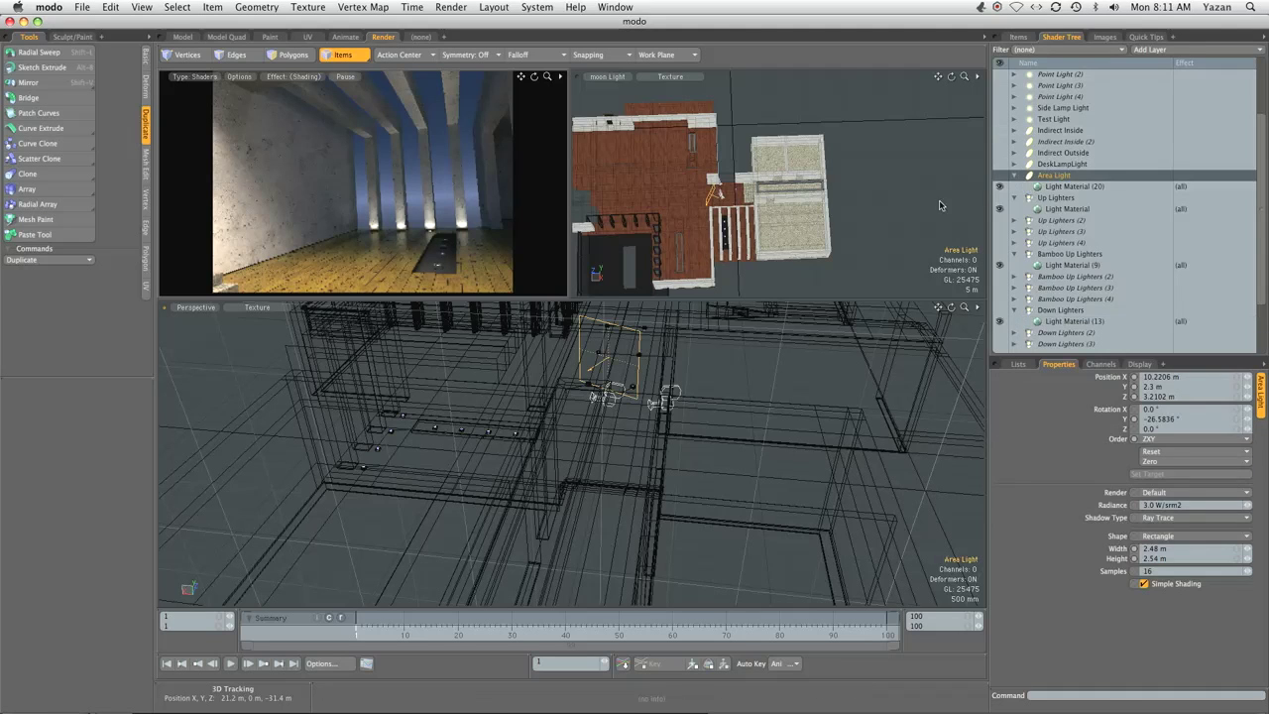
{"action": "left_click", "coordinate": [1057, 186]}
{"action": "left_click", "coordinate": [1150, 448]}
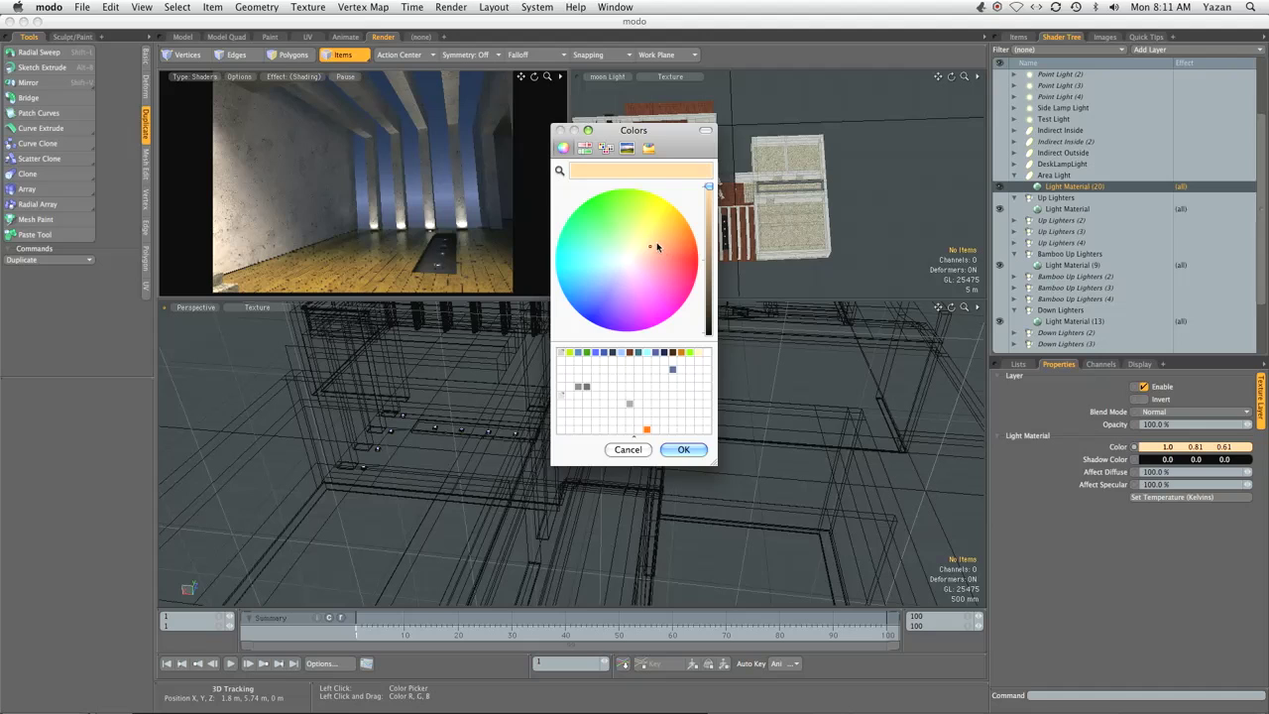
{"action": "left_click", "coordinate": [658, 246]}
{"action": "left_click", "coordinate": [683, 449]}
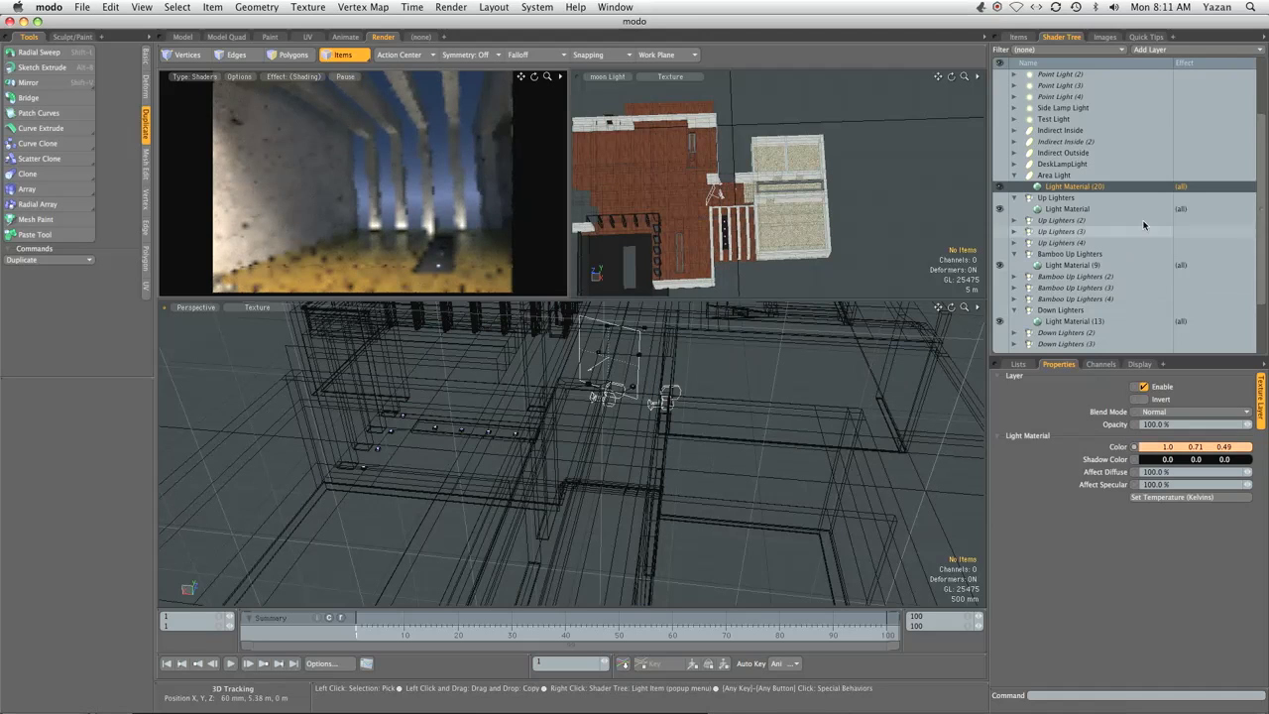
Duplicate the Area Light and place the copy at about X 15.05 m, Y 2.3 m, Z 5.79 m, turned to about 7.7° around Y
{"action": "right_click", "coordinate": [1059, 175]}
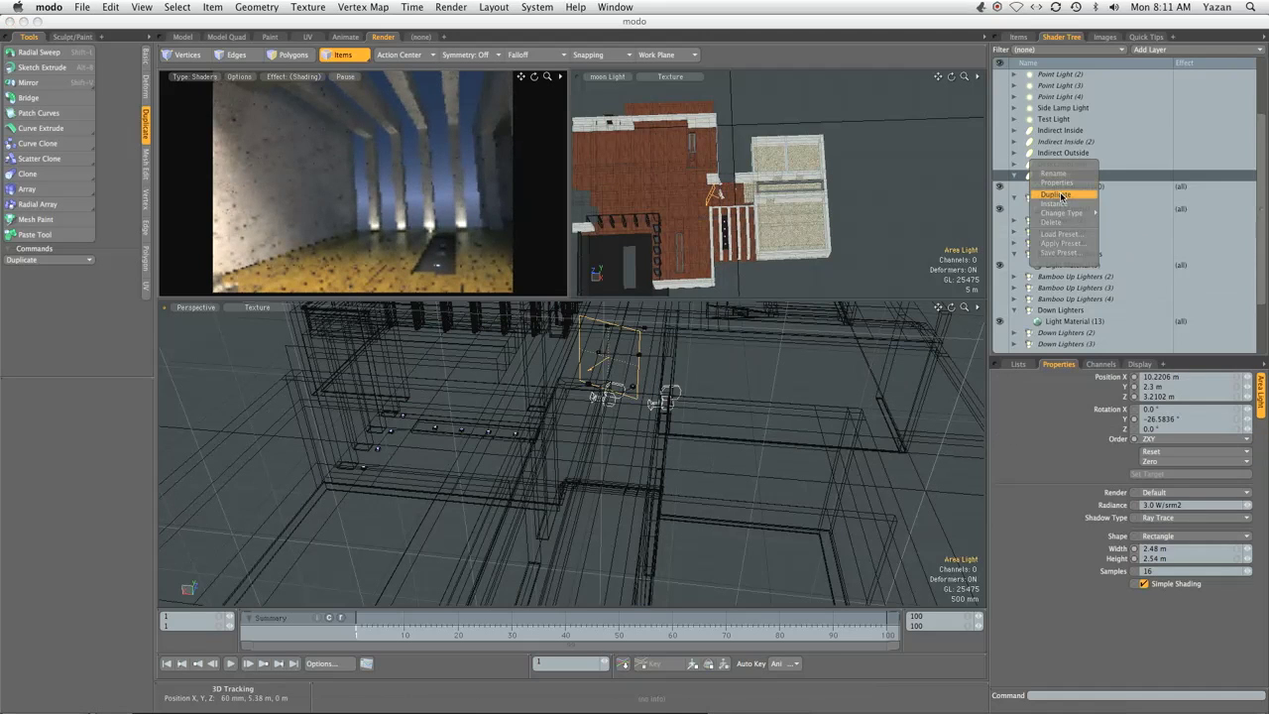
{"action": "left_click", "coordinate": [1061, 197]}
{"action": "left_click_drag", "start_coordinate": [607, 414], "coordinate": [656, 468], "text": "alt"}
{"action": "key", "text": "w"}
{"action": "left_click_drag", "start_coordinate": [643, 343], "coordinate": [580, 312], "text": "alt+shift"}
{"action": "left_click_drag", "start_coordinate": [567, 415], "coordinate": [619, 475], "text": "alt"}
{"action": "left_click_drag", "start_coordinate": [560, 372], "coordinate": [574, 448]}
{"action": "key", "text": "w"}
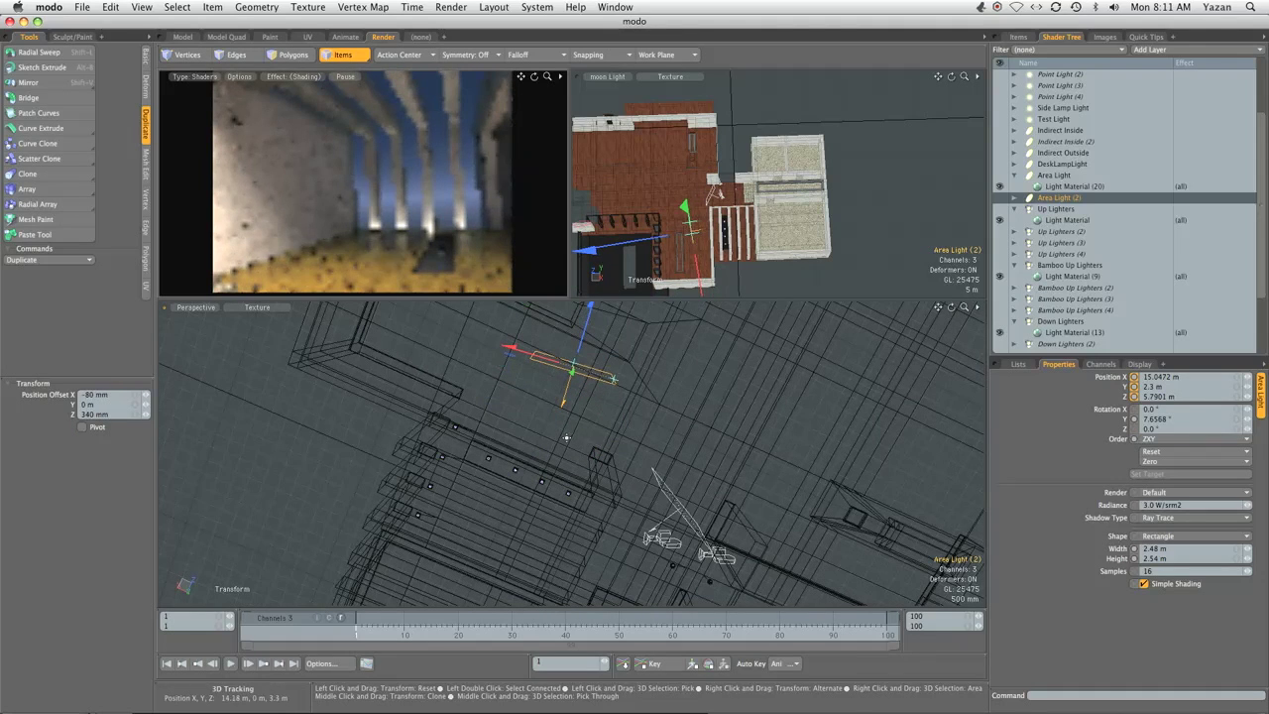
Set the duplicated area light's material color to a pale yellow of 1.0, 0.93, 0.74
{"action": "left_click", "coordinate": [1013, 198]}
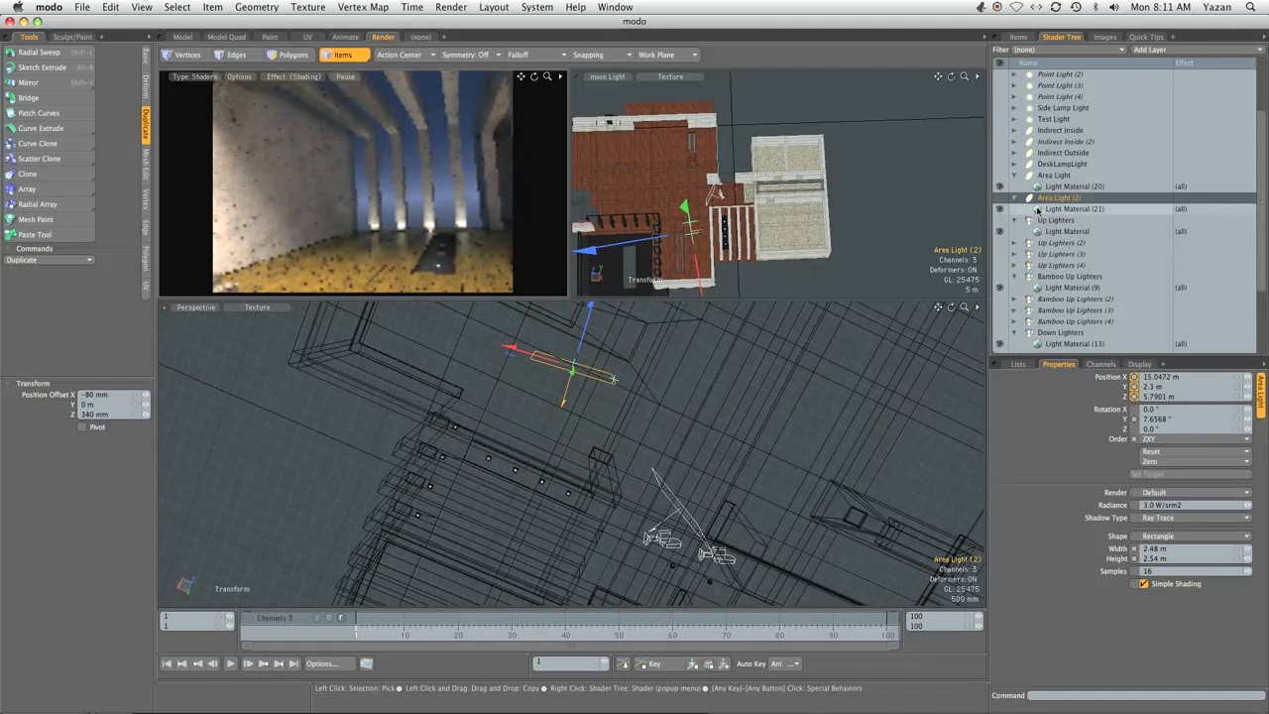
{"action": "left_click", "coordinate": [1059, 210]}
{"action": "left_click", "coordinate": [1132, 447]}
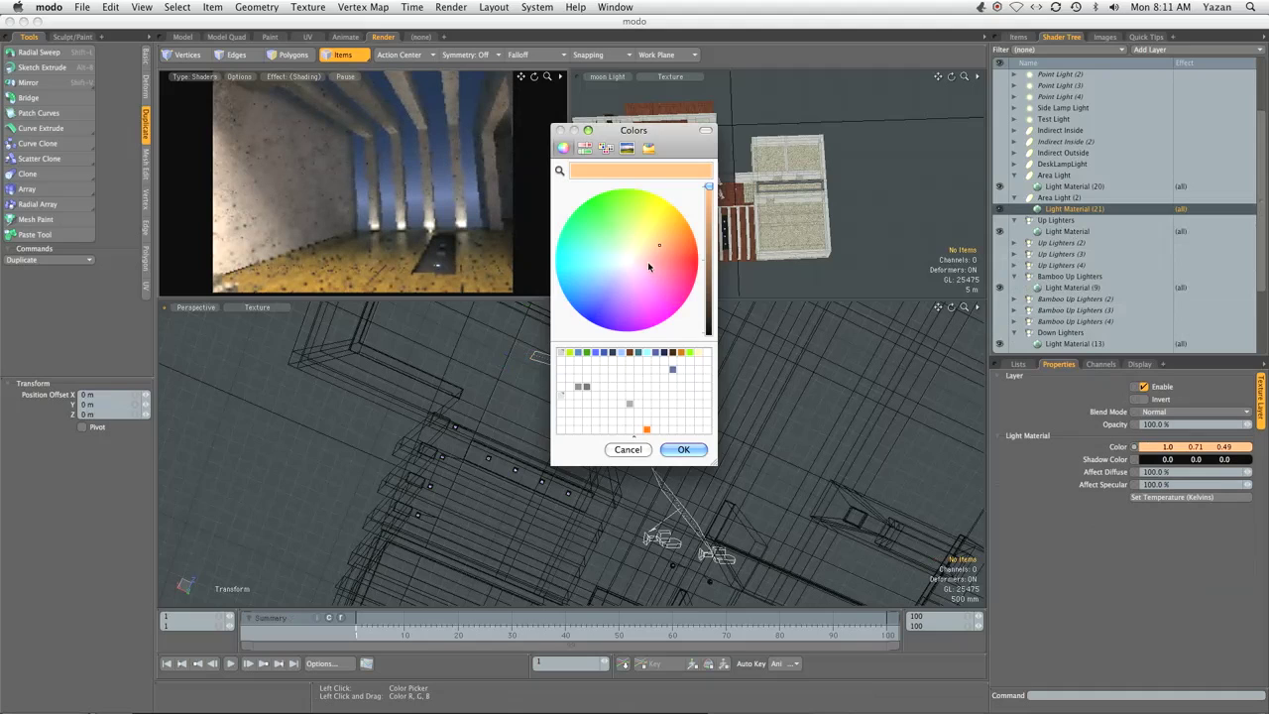
{"action": "left_click_drag", "start_coordinate": [650, 266], "coordinate": [641, 251]}
{"action": "left_click", "coordinate": [683, 449]}
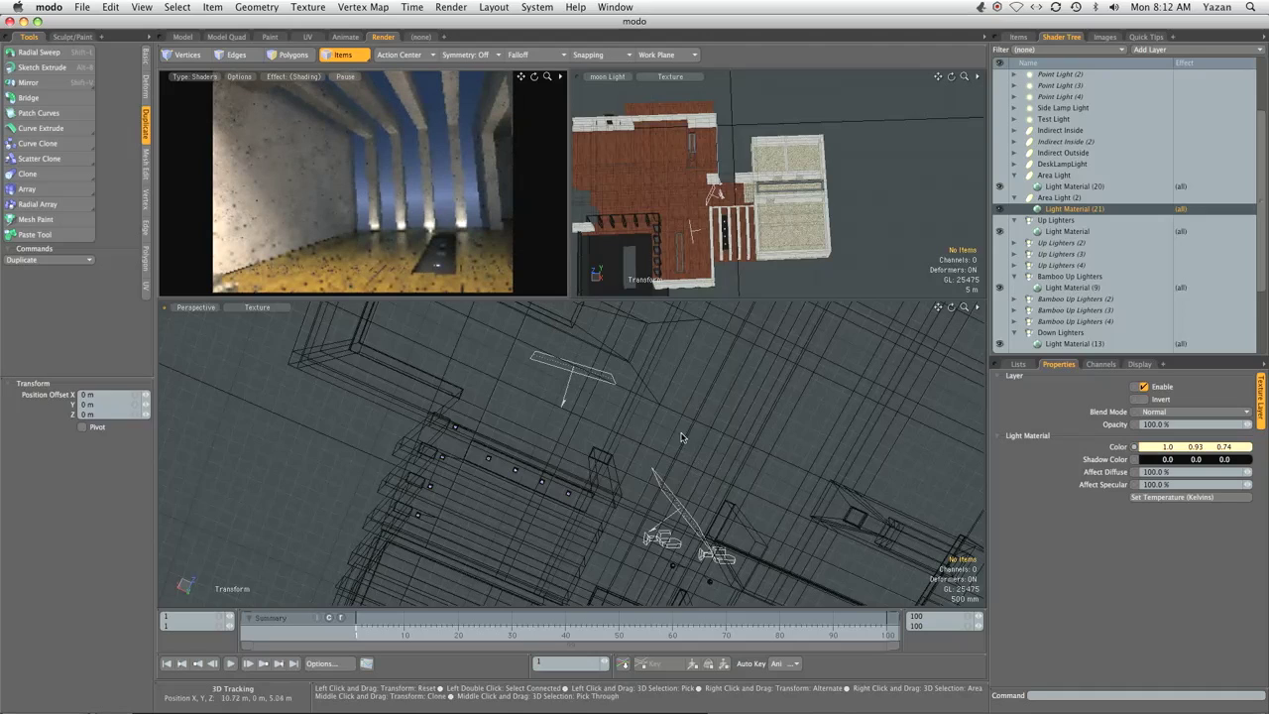
Turn on the visibility of the Living Room and Workplace groups
{"action": "left_click_drag", "start_coordinate": [1257, 111], "coordinate": [1256, 76]}
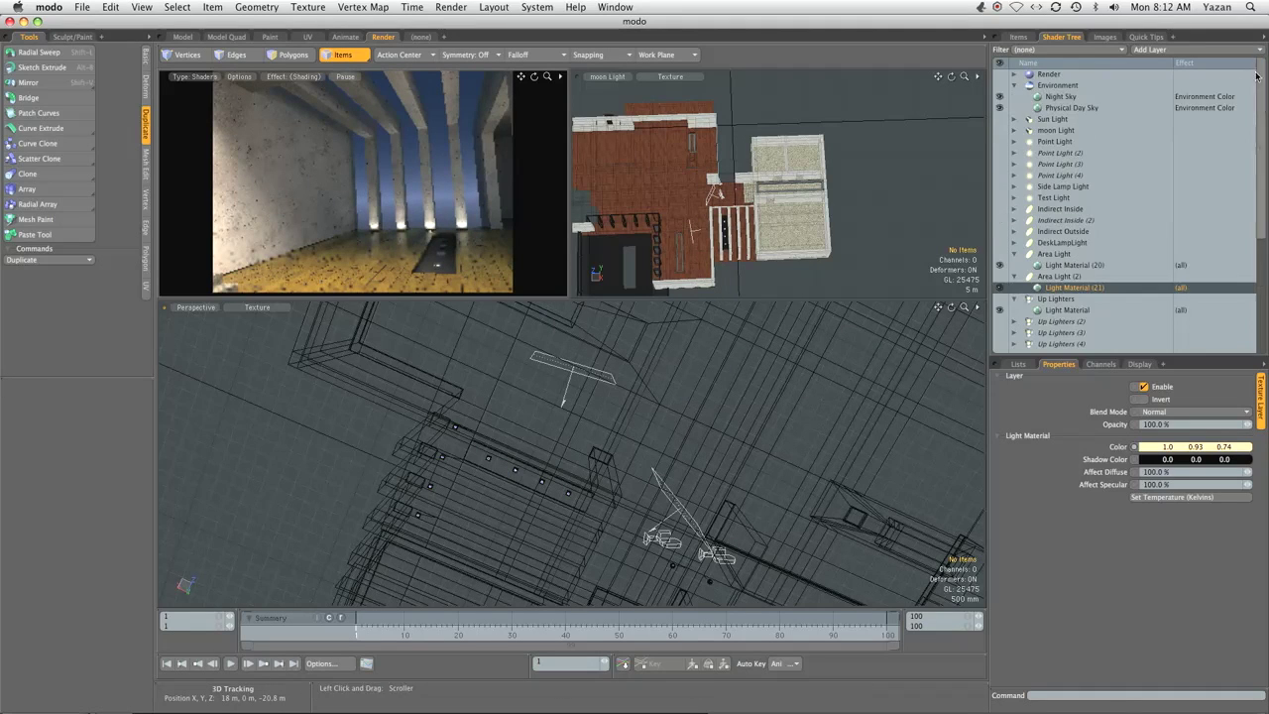
{"action": "left_click", "coordinate": [1018, 37]}
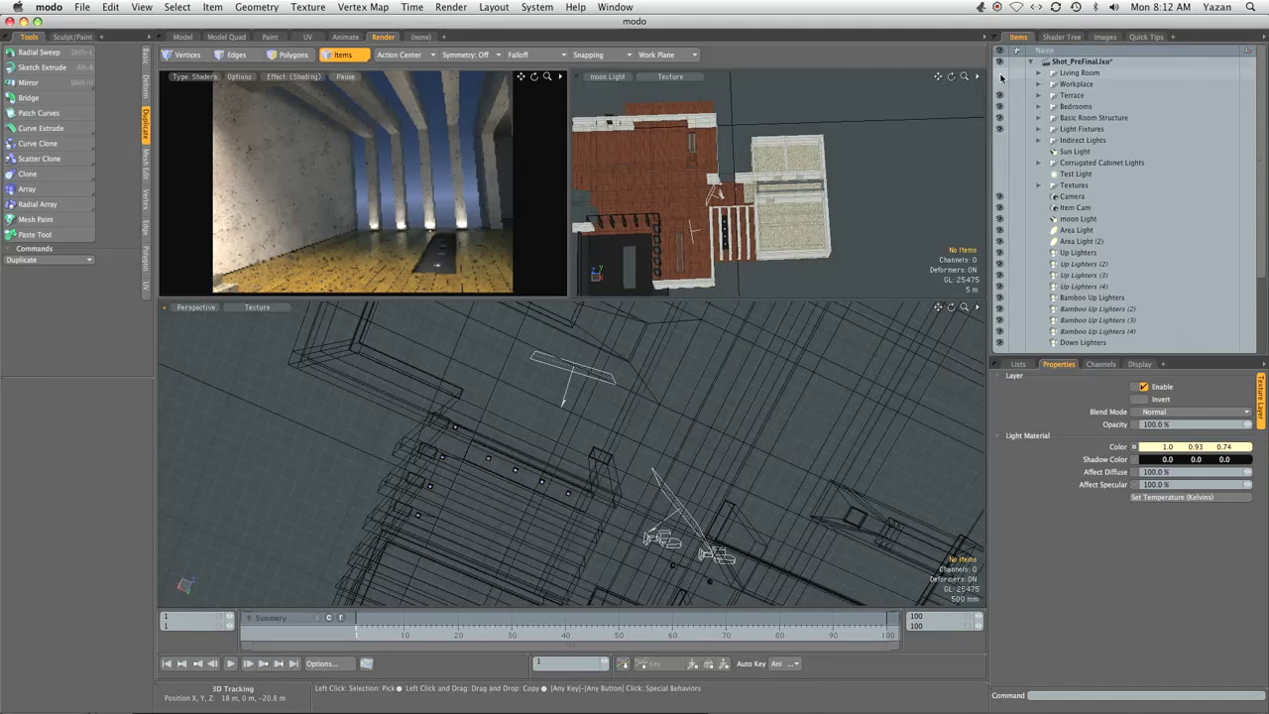
{"action": "left_click", "coordinate": [1000, 74]}
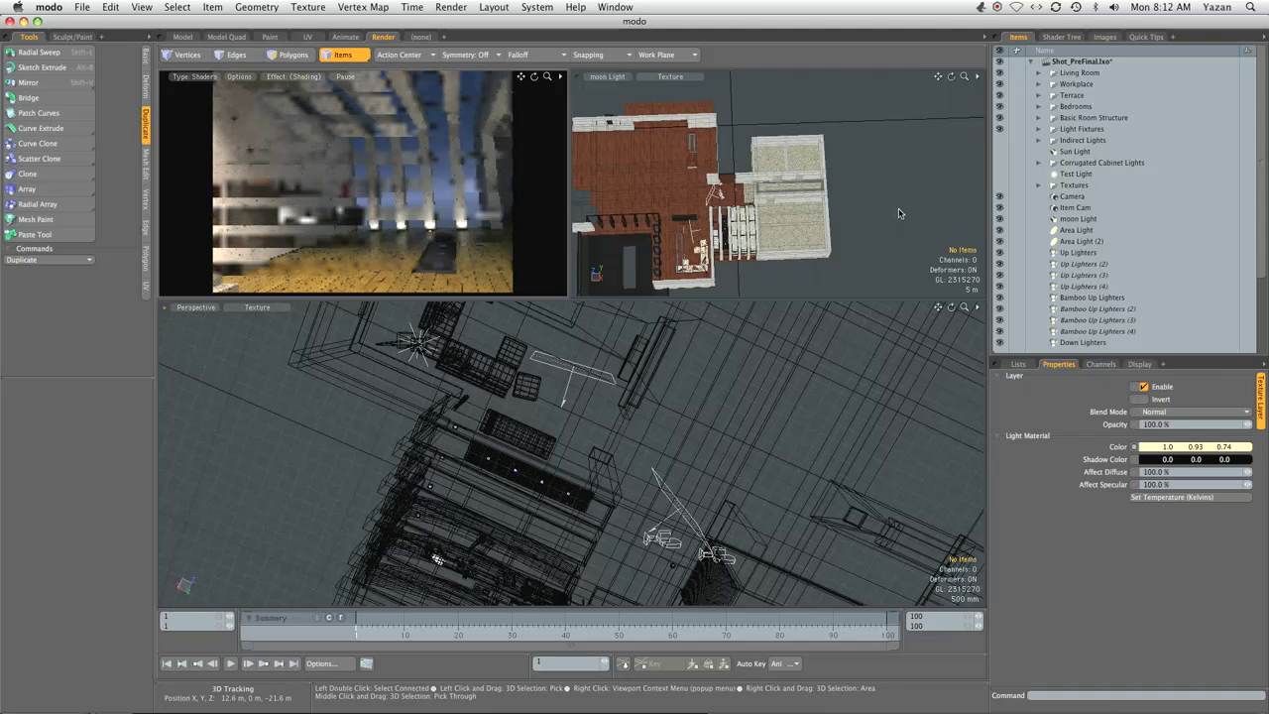
Save the scene as Shot_PreFinal.lxo in the Architectural_Series folder, replacing the existing file
{"action": "key", "text": "shift"}
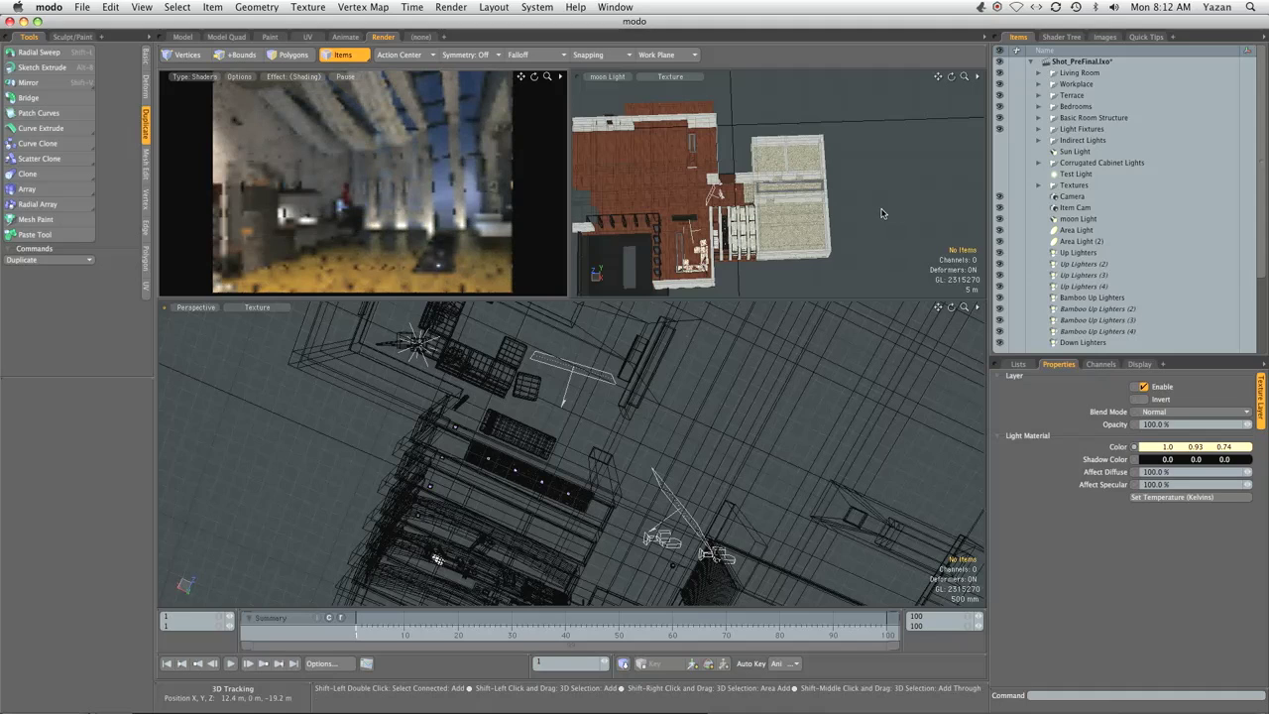
{"action": "key", "text": "super+shift+s"}
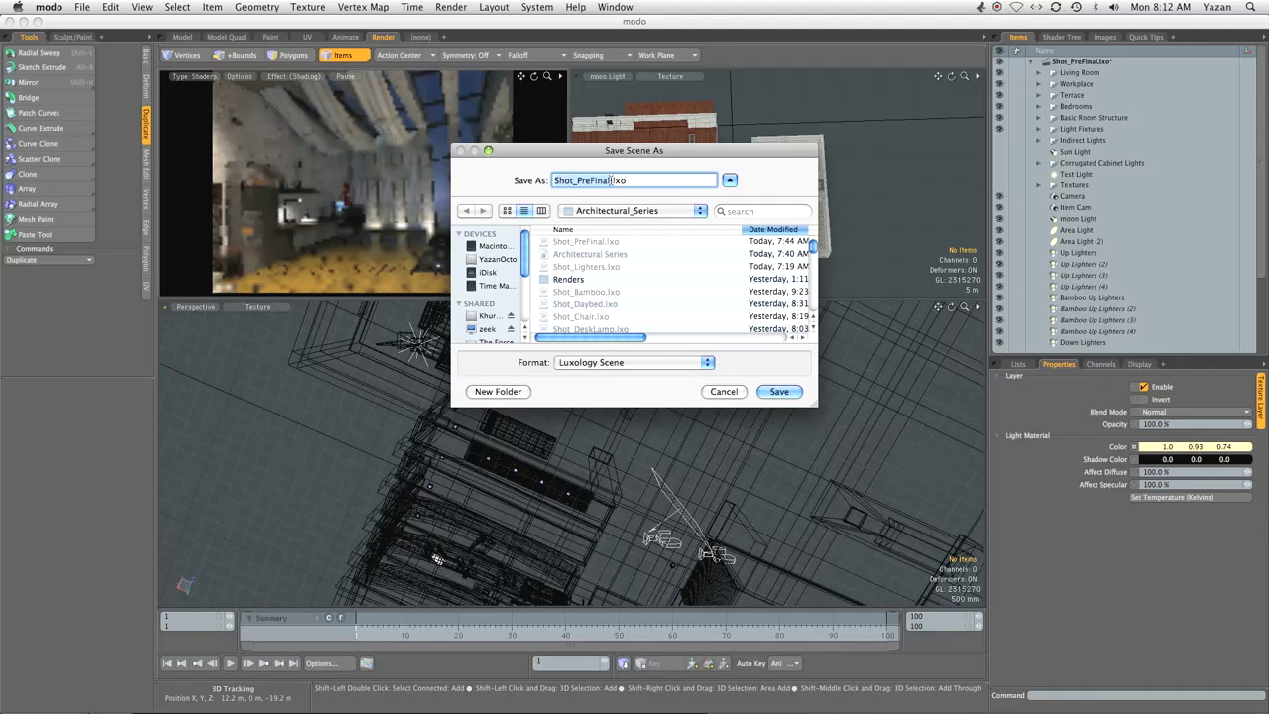
{"action": "left_click", "coordinate": [611, 180]}
{"action": "left_click", "coordinate": [779, 394]}
{"action": "left_click", "coordinate": [727, 239]}
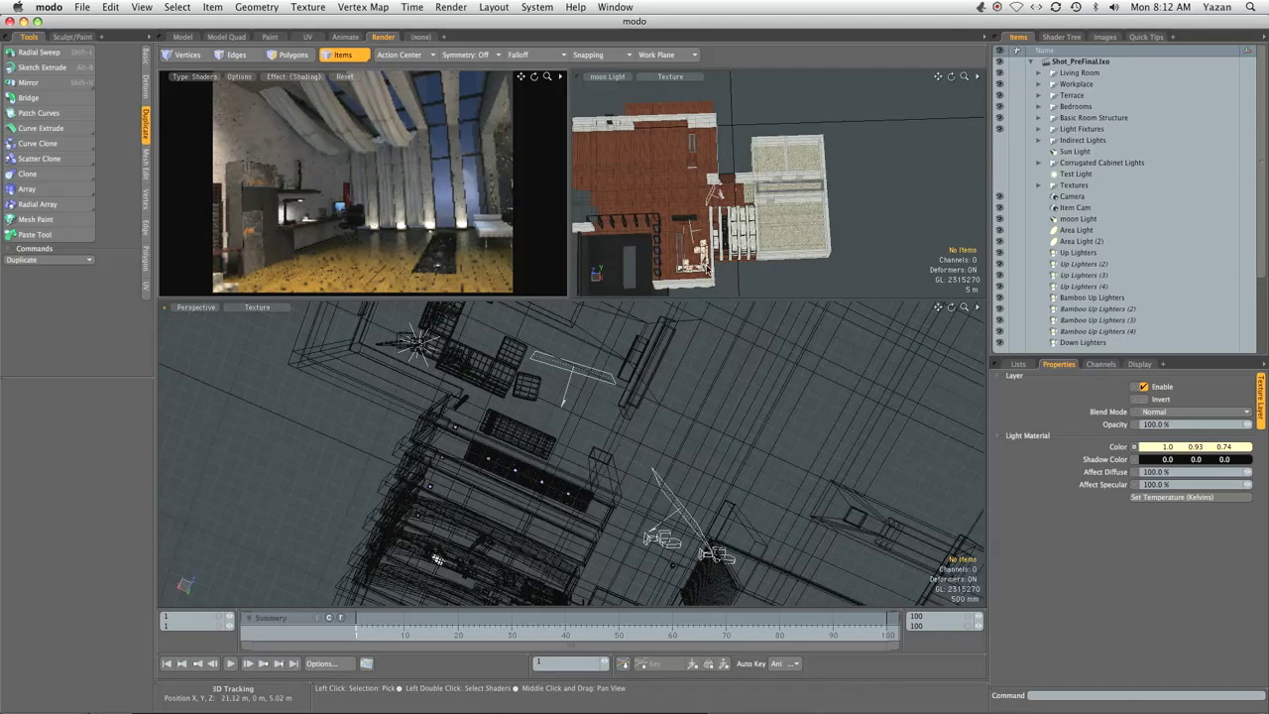
Enable the Bulb On (3) material of the Downlighters Bulbs and the Bulb On (2) material of the Uplighter Lightbulbs
{"action": "left_click", "coordinate": [1059, 38]}
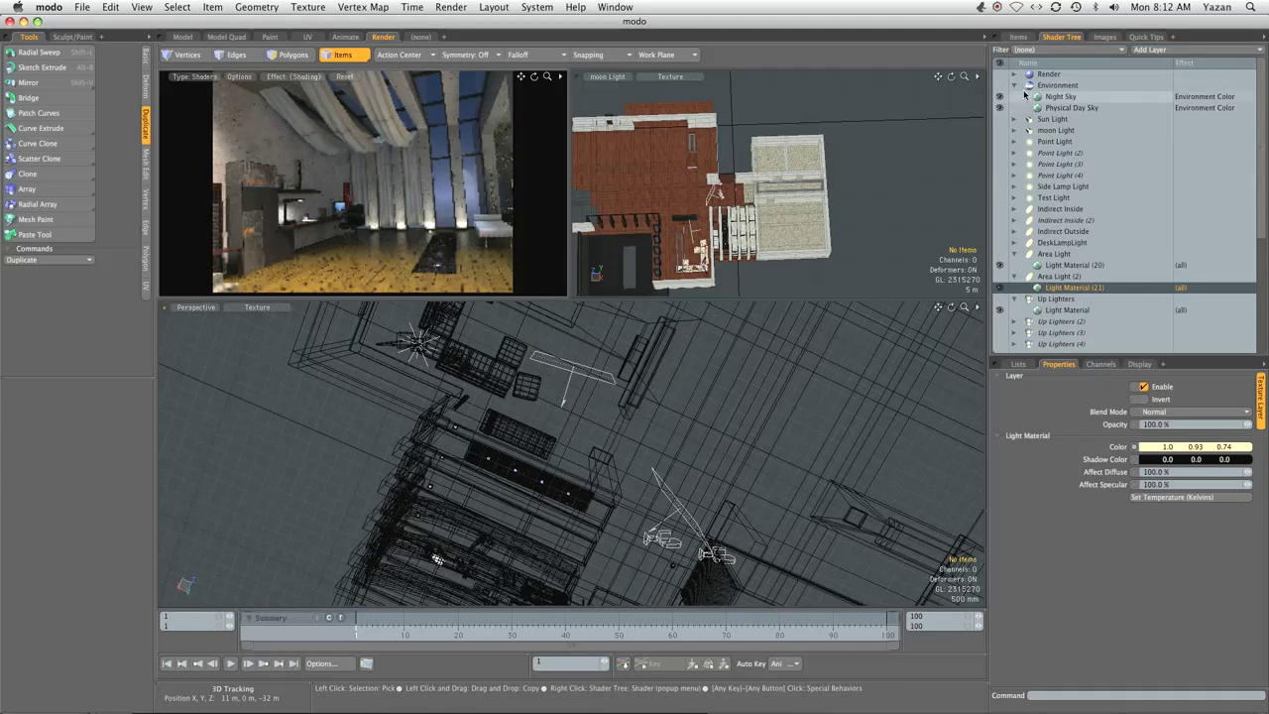
{"action": "left_click", "coordinate": [1031, 48]}
{"action": "left_click", "coordinate": [1035, 106]}
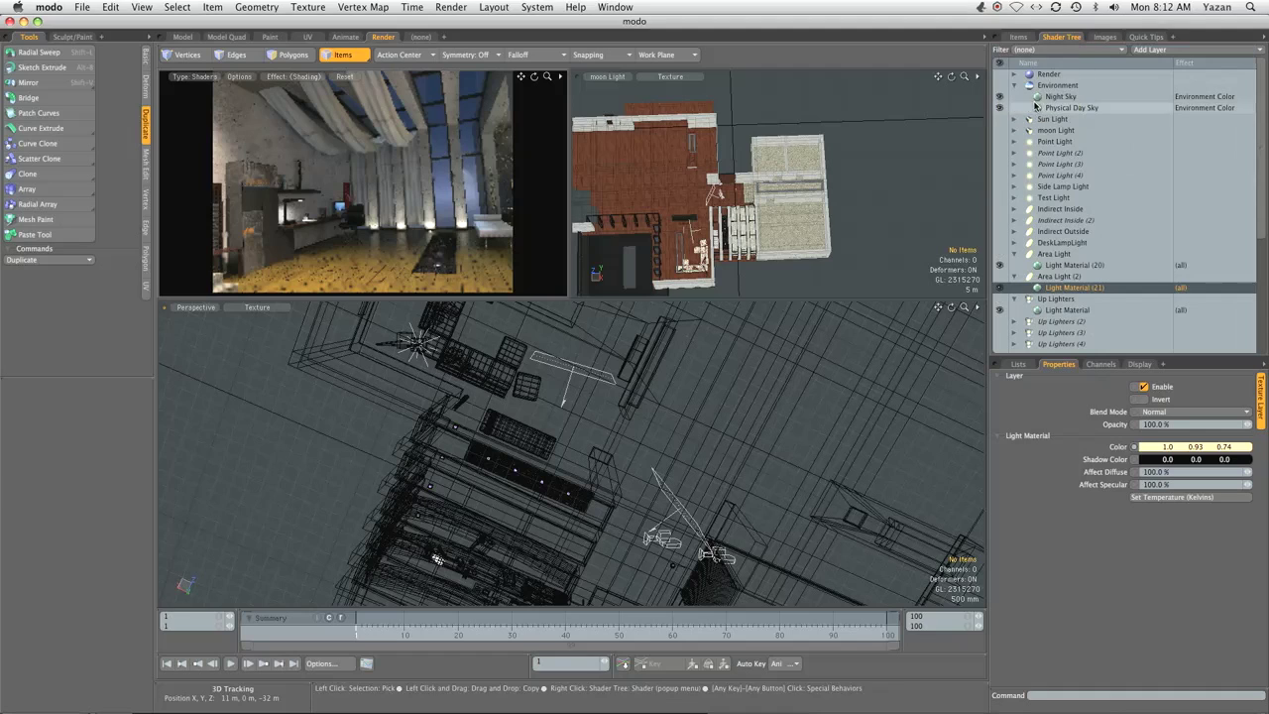
{"action": "left_click", "coordinate": [1025, 77]}
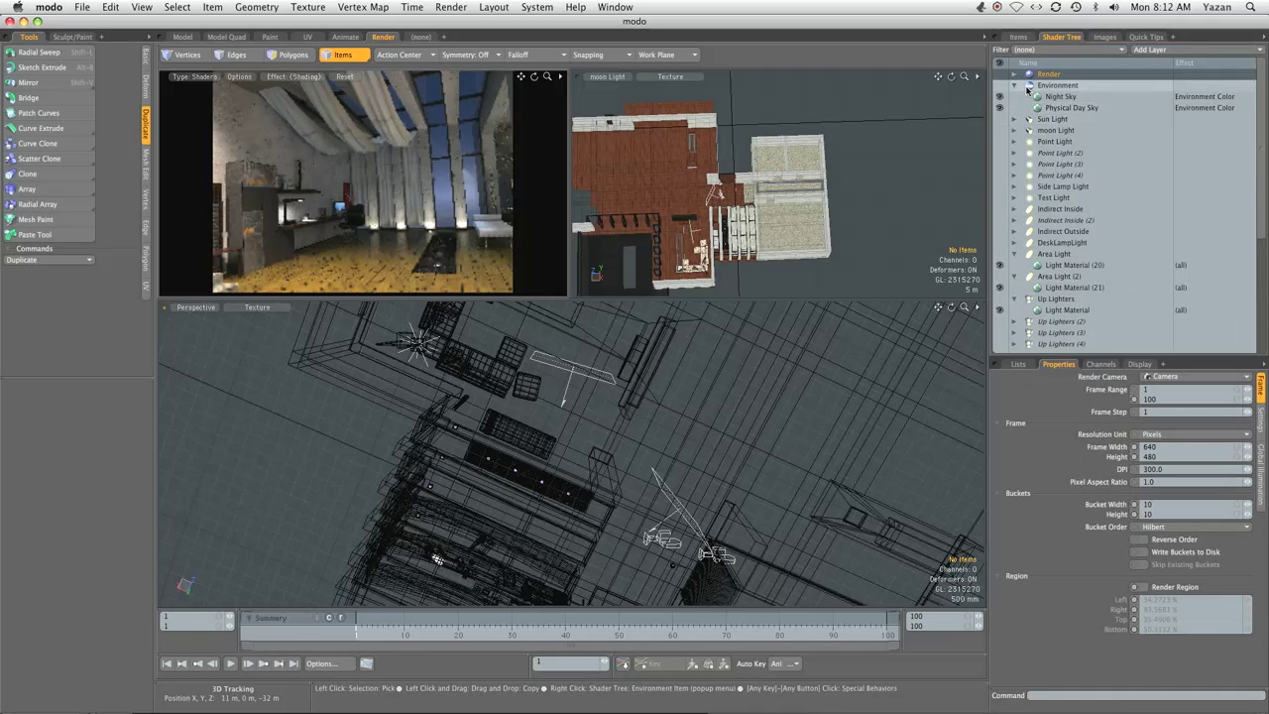
{"action": "left_click", "coordinate": [1016, 75]}
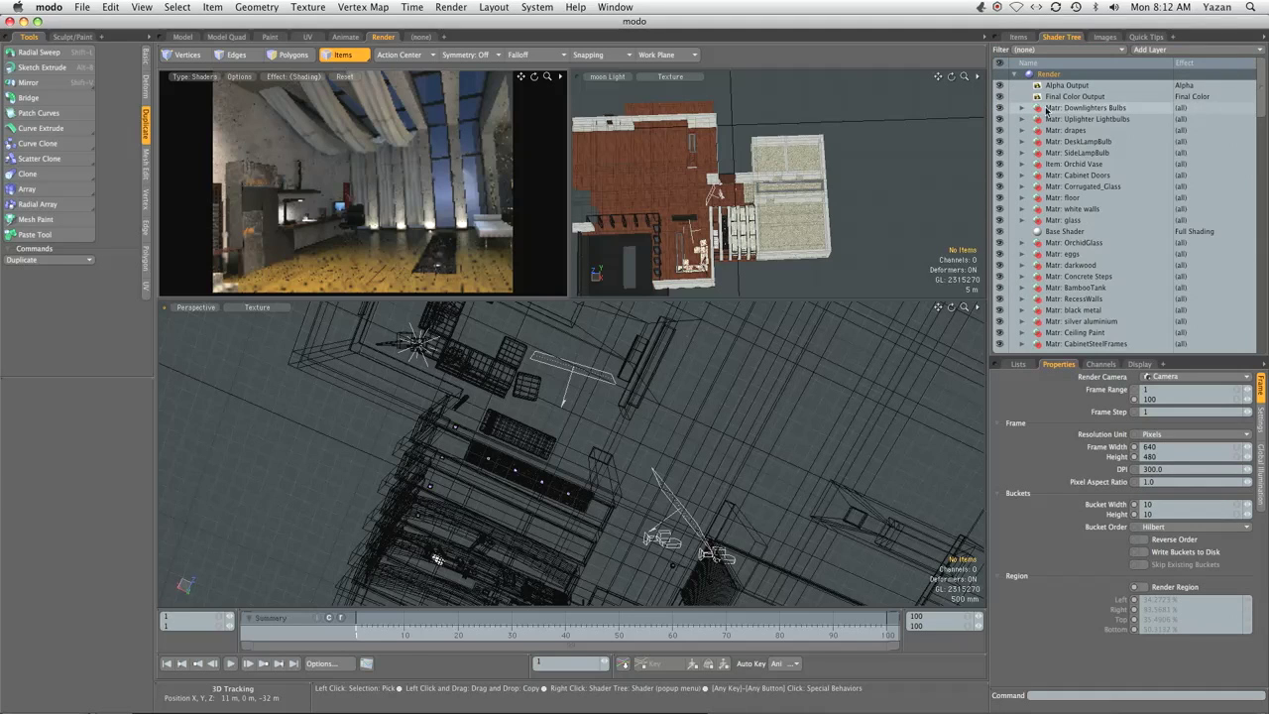
{"action": "left_click", "coordinate": [1023, 107]}
{"action": "left_click", "coordinate": [1023, 152]}
{"action": "left_click", "coordinate": [1005, 132]}
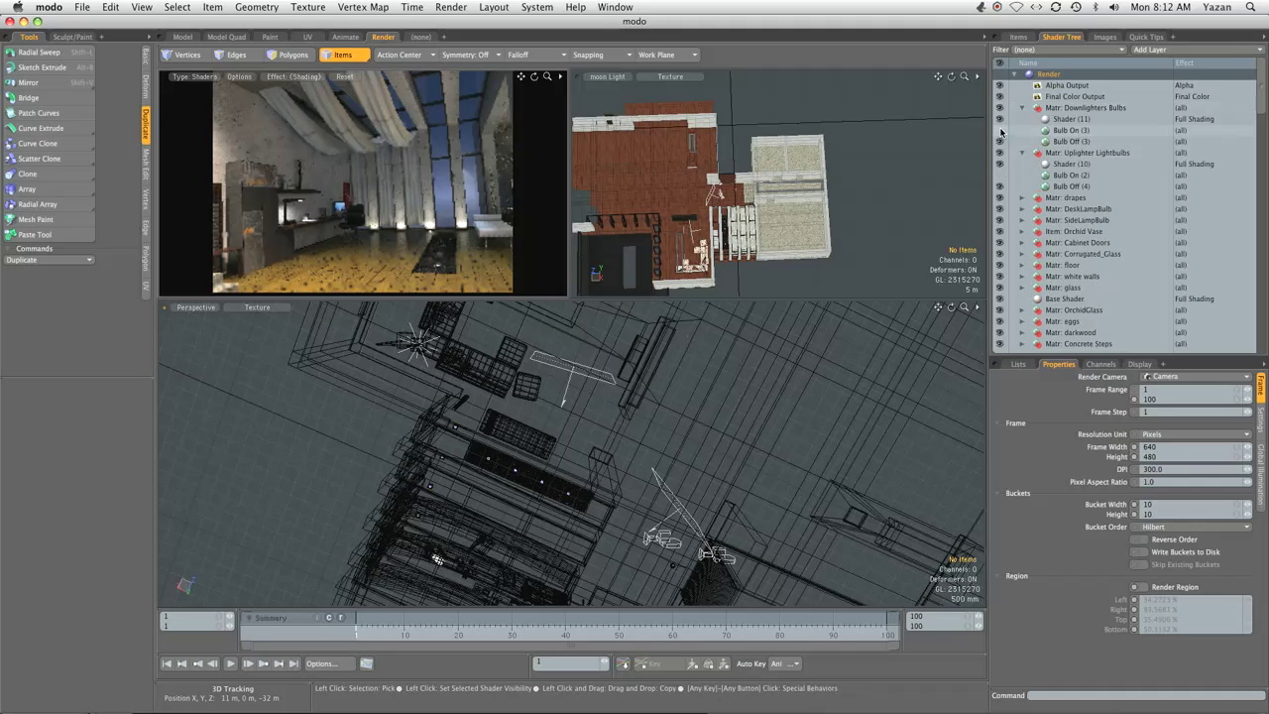
{"action": "left_click", "coordinate": [1007, 175]}
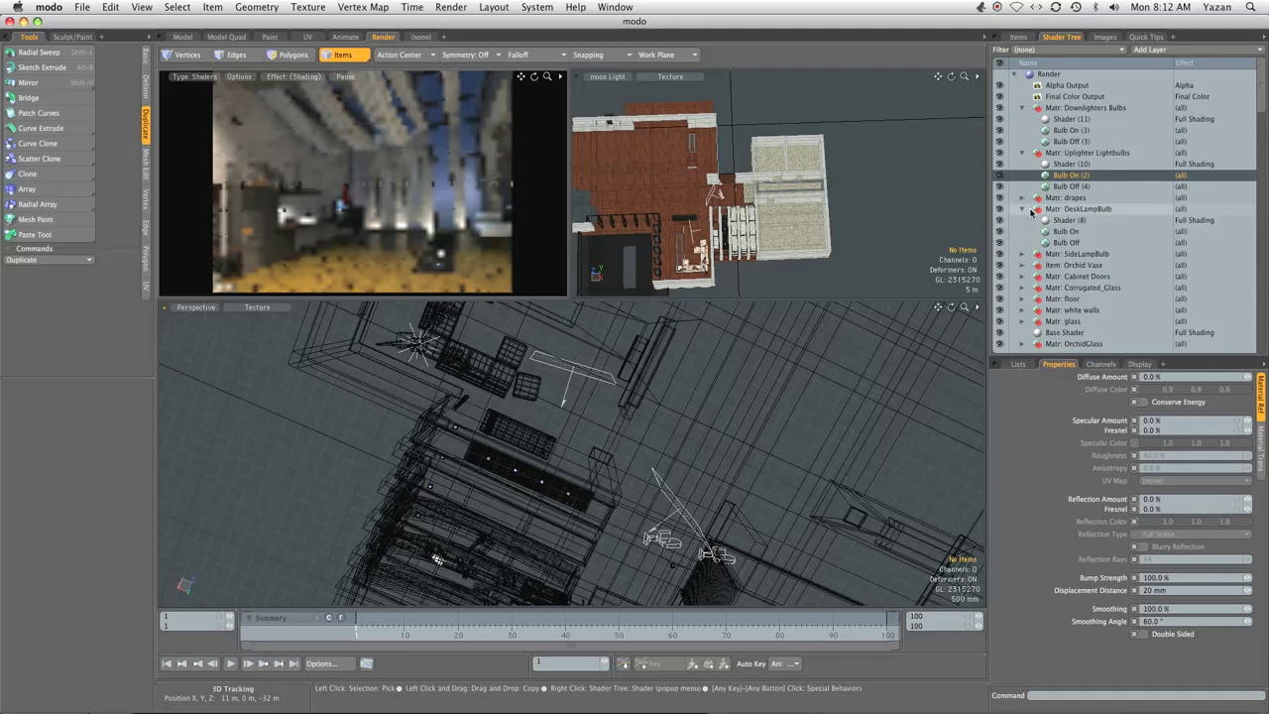
Check the layers of the SideLampBulb material and collapse the expanded bulb material groups
{"action": "left_click", "coordinate": [1023, 220]}
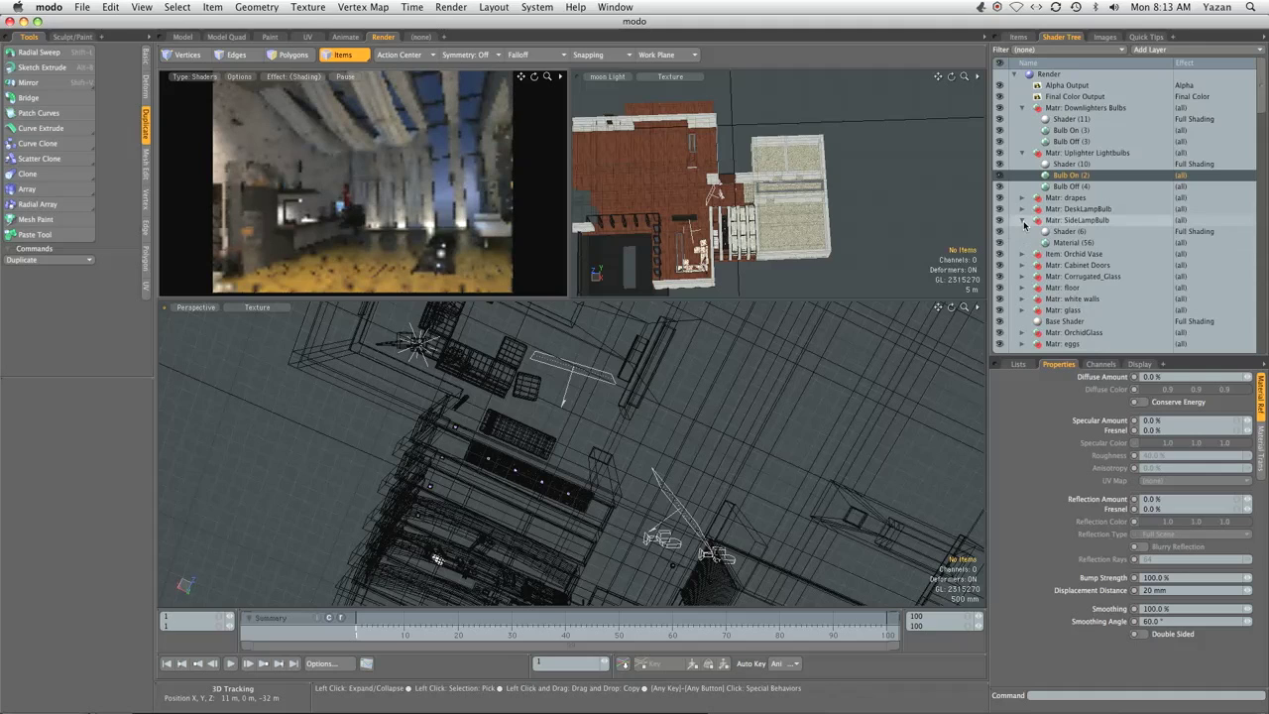
{"action": "left_click", "coordinate": [1023, 220]}
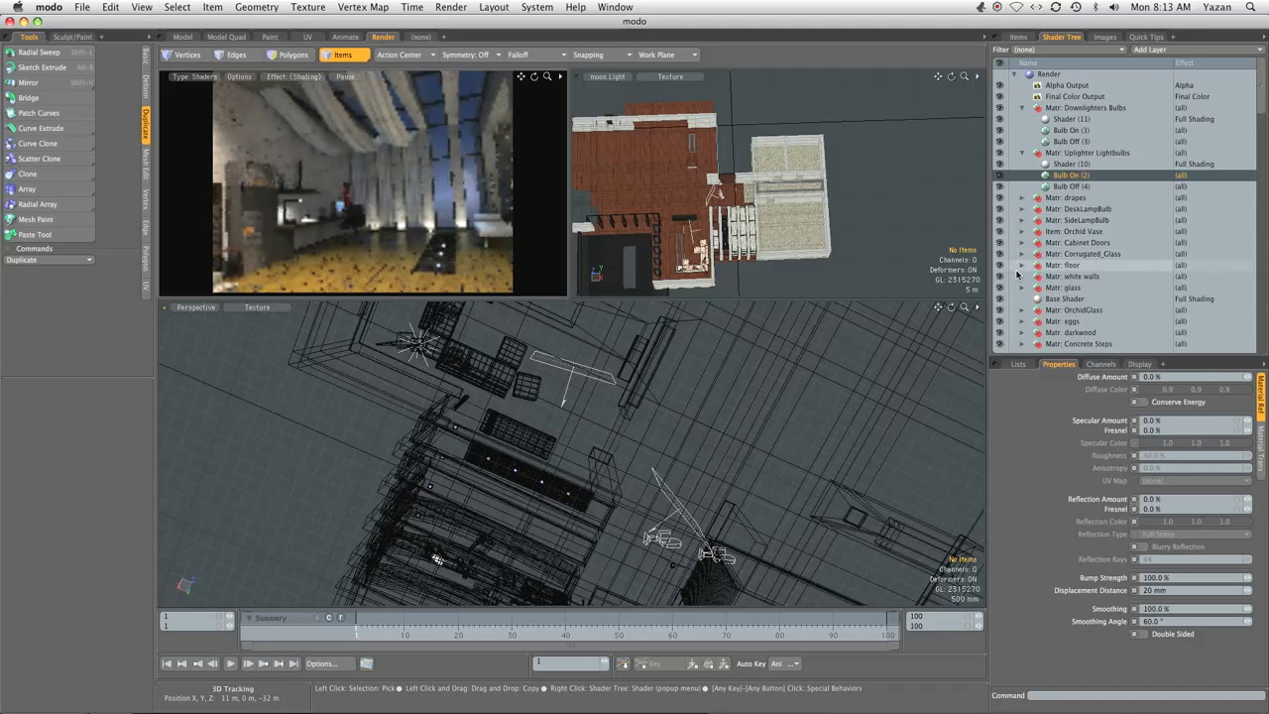
{"action": "left_click", "coordinate": [1022, 153]}
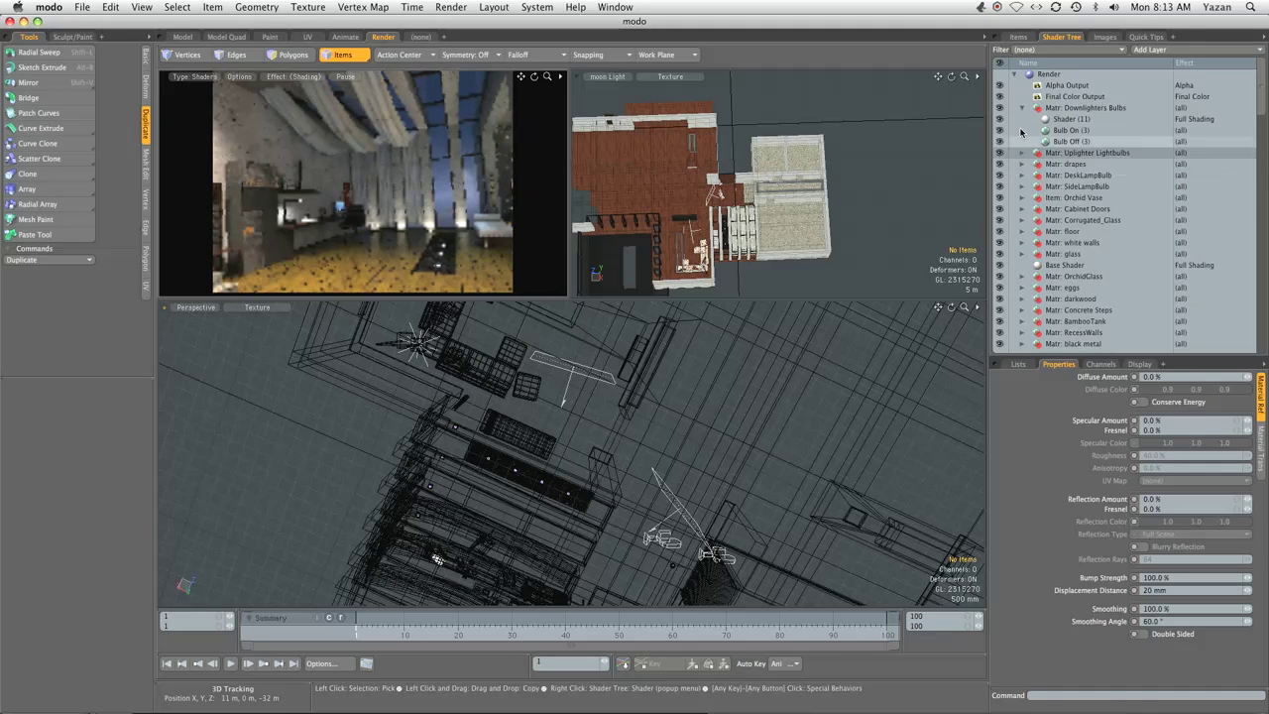
{"action": "left_click", "coordinate": [1022, 107]}
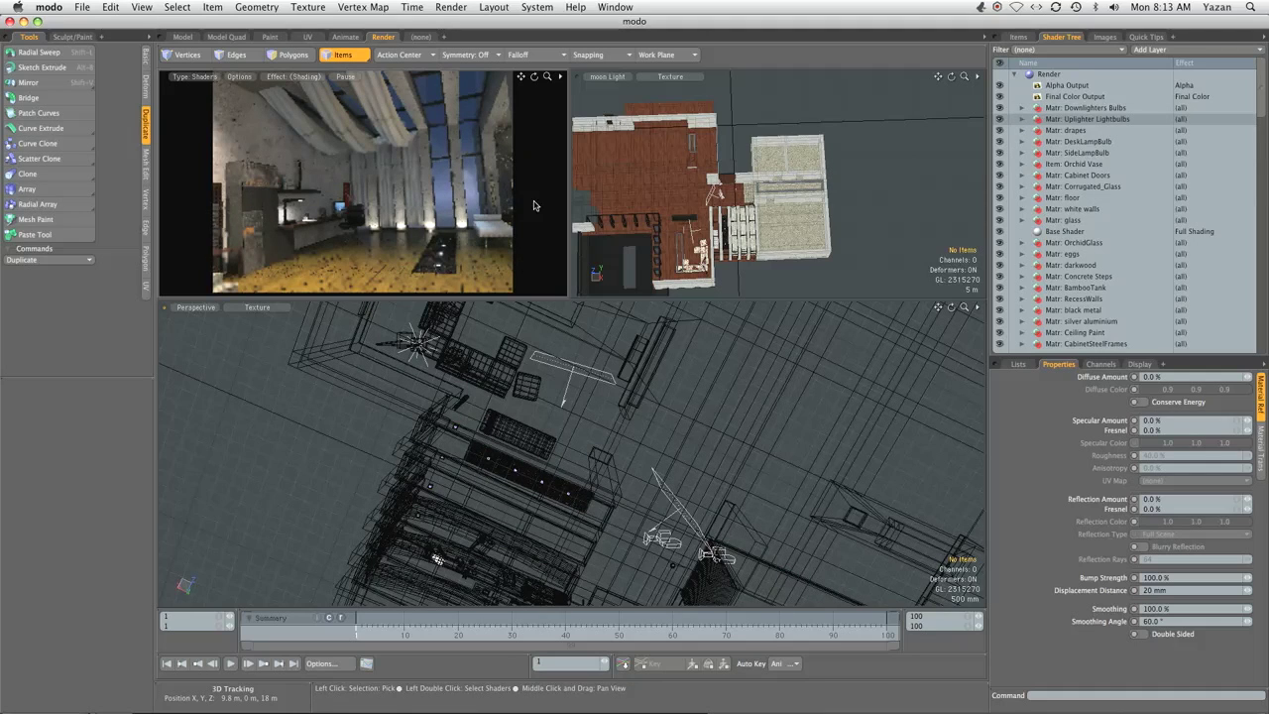
Set Area Light (2)'s radiance to 6.0 W/srm2 and move it to about X 15.12 m, Z 6.63 m
{"action": "left_click", "coordinate": [572, 374]}
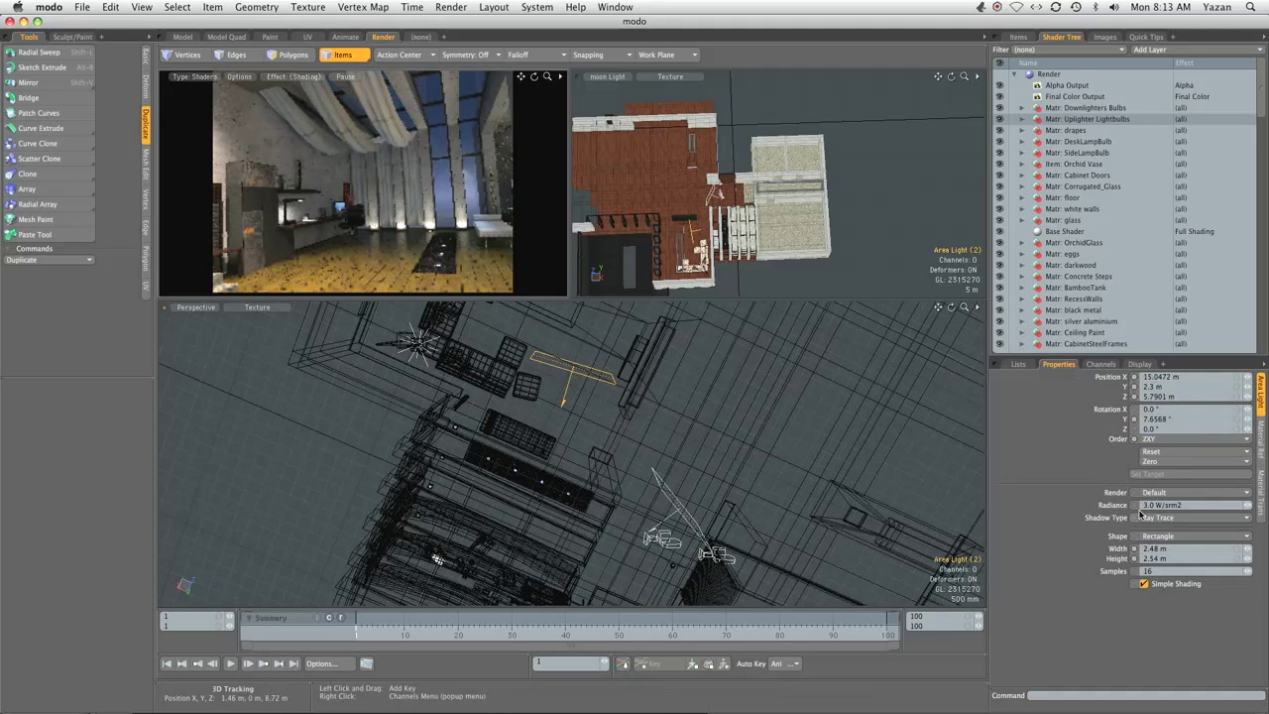
{"action": "type", "text": "6"}
{"action": "key", "text": "Return"}
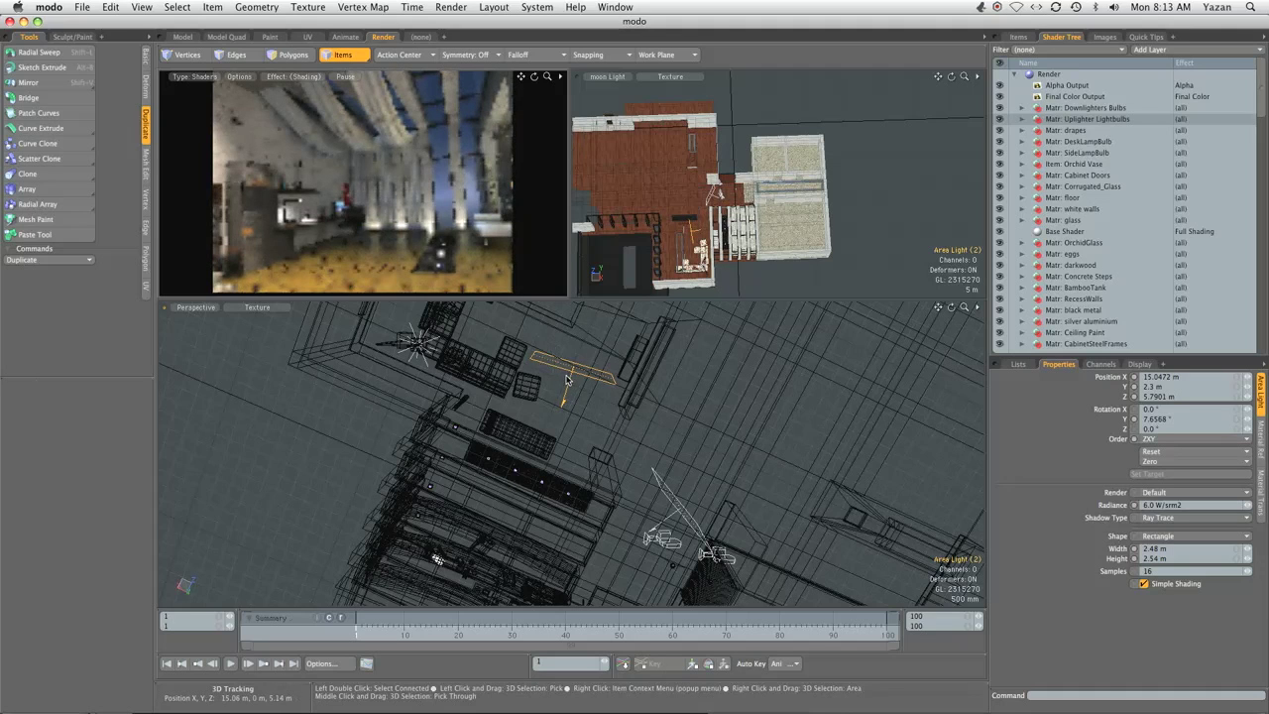
{"action": "key", "text": "y"}
{"action": "left_click_drag", "start_coordinate": [569, 377], "coordinate": [598, 356]}
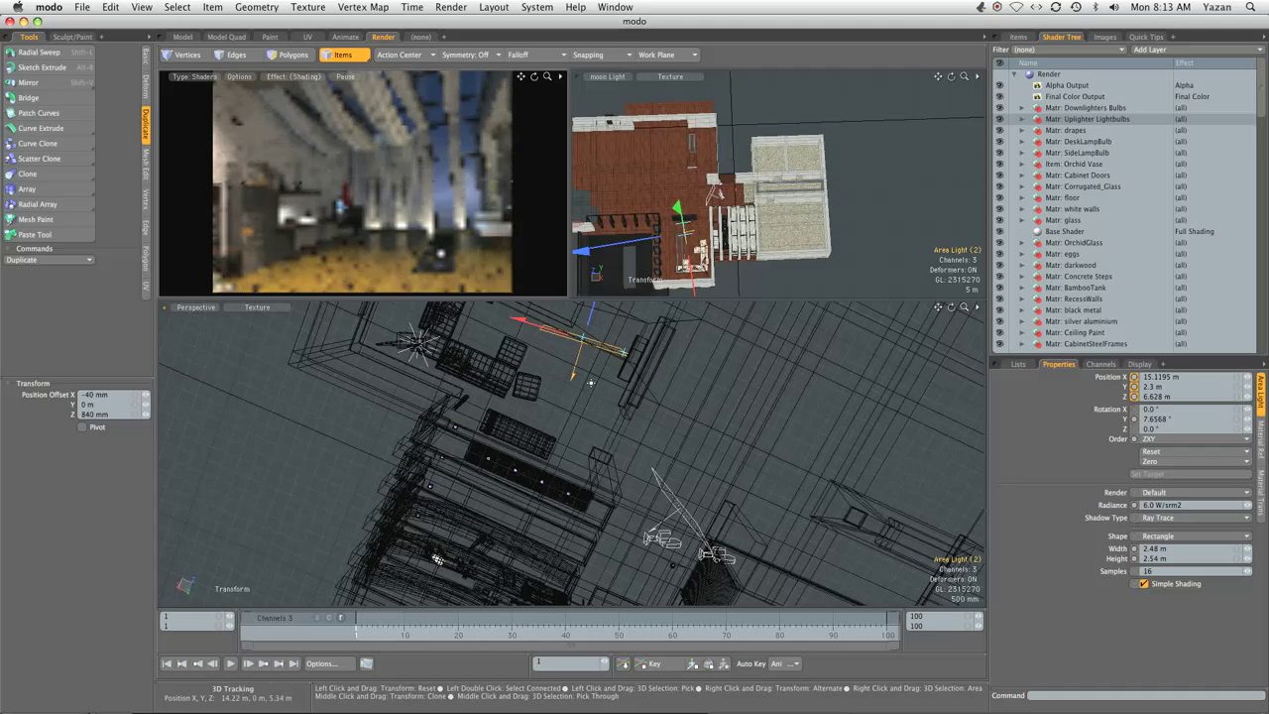
{"action": "key", "text": "space"}
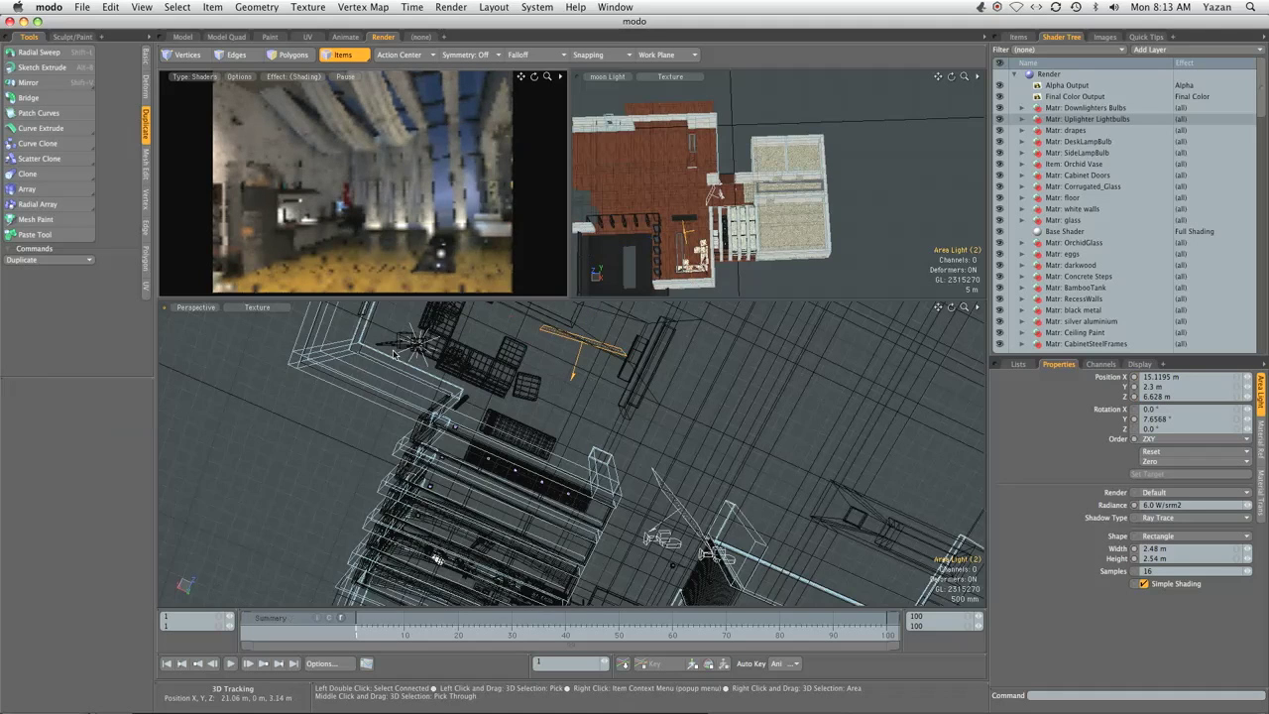
Set the Down Lighters' radiance to 35.0 W/srm2
{"action": "left_click_drag", "start_coordinate": [1262, 99], "coordinate": [1266, 344]}
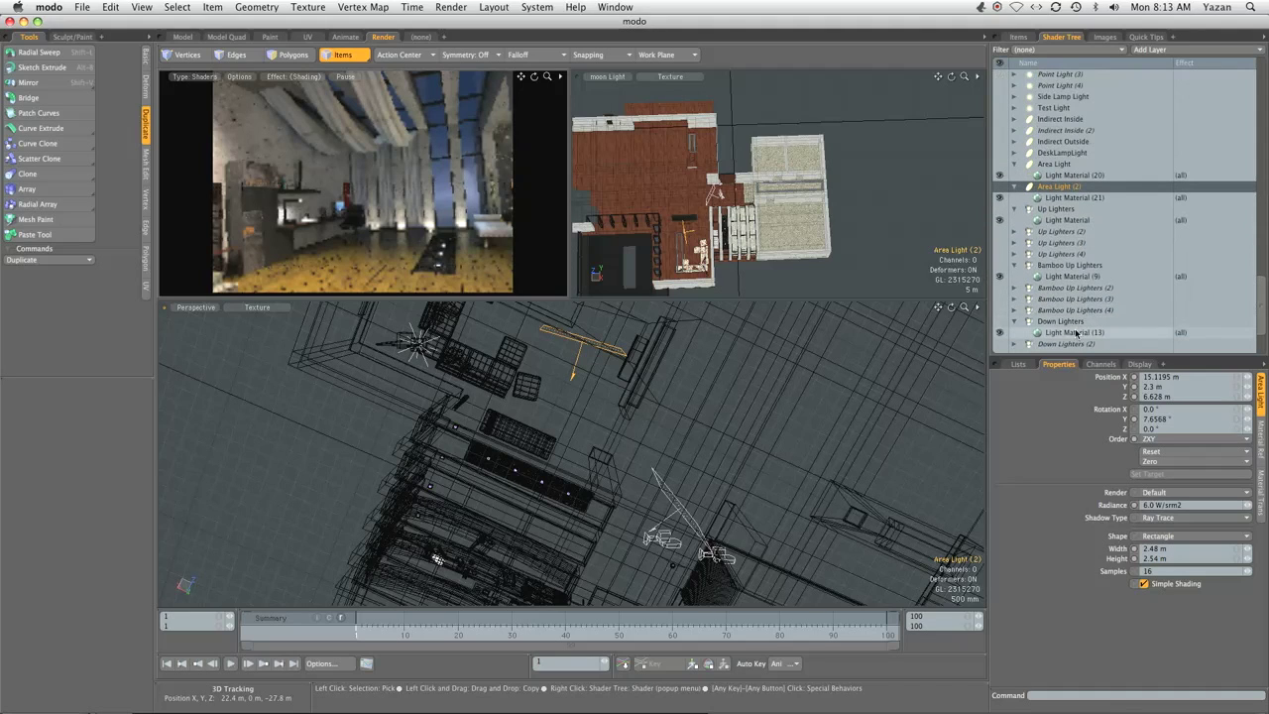
{"action": "left_click", "coordinate": [1077, 323]}
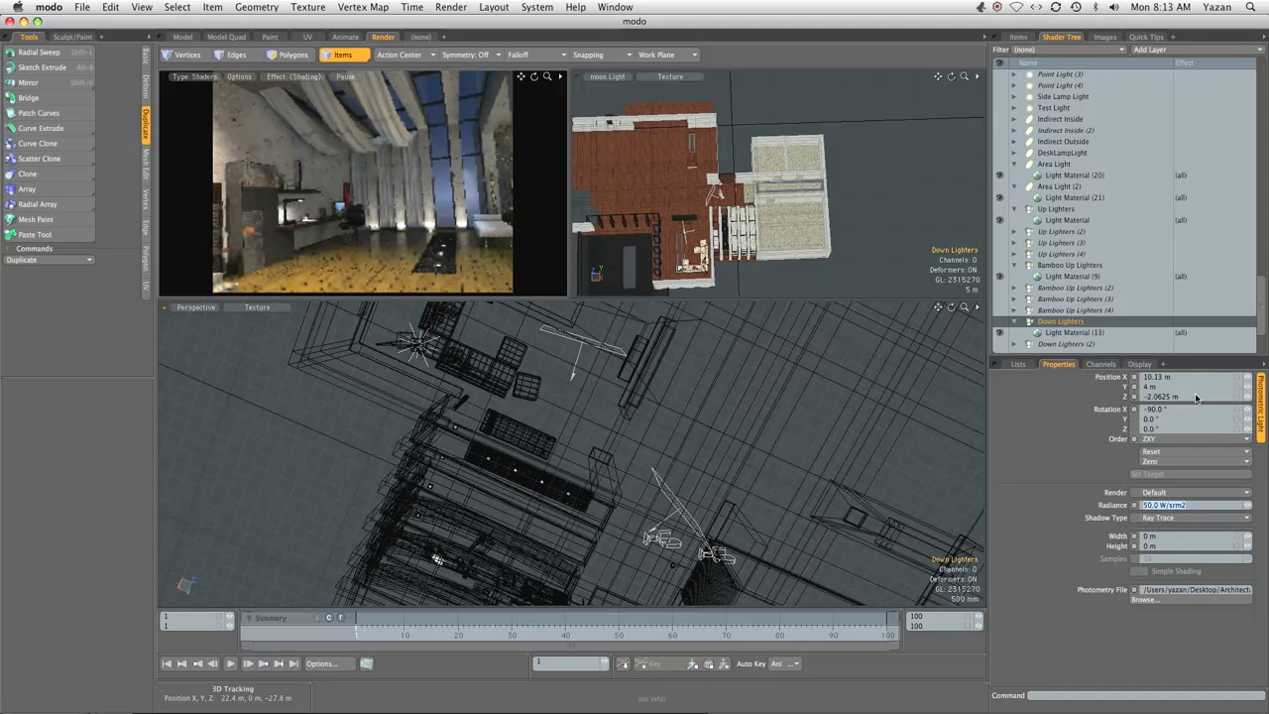
{"action": "type", "text": "35"}
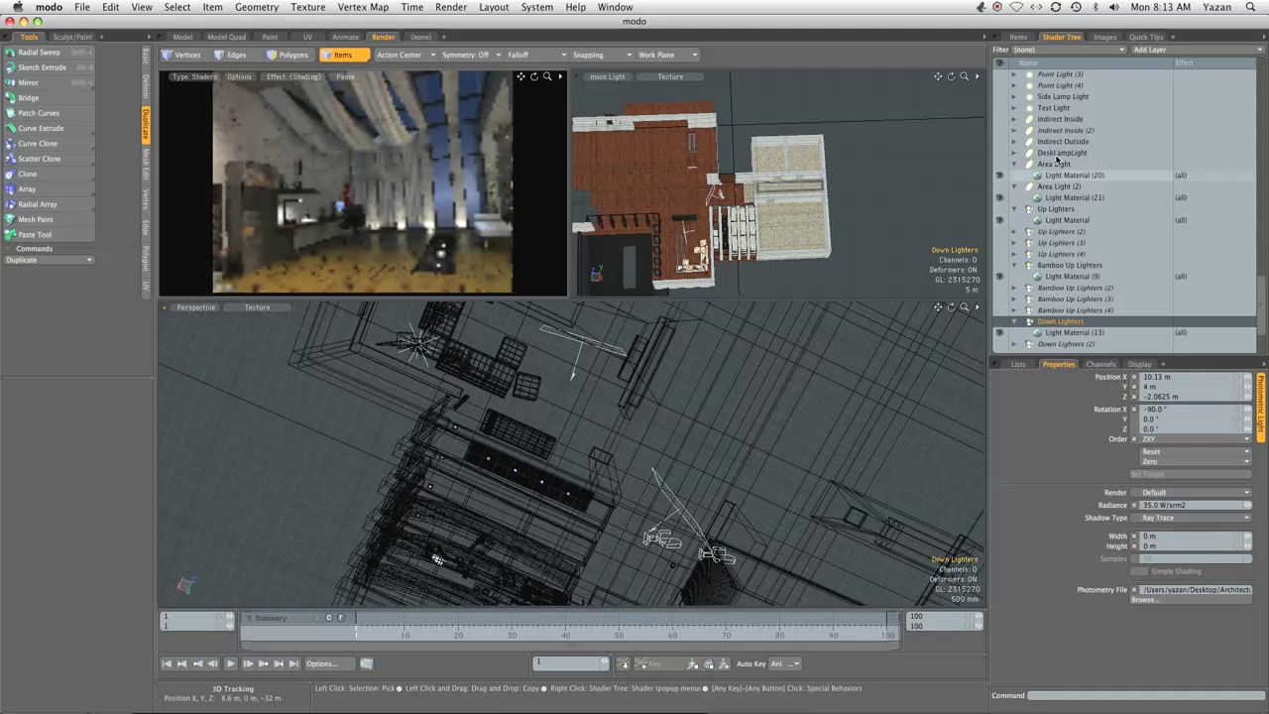
Set the moon Light's radiant exitance to 2.0 W/srm2
{"action": "left_click_drag", "start_coordinate": [1265, 275], "coordinate": [1261, 252]}
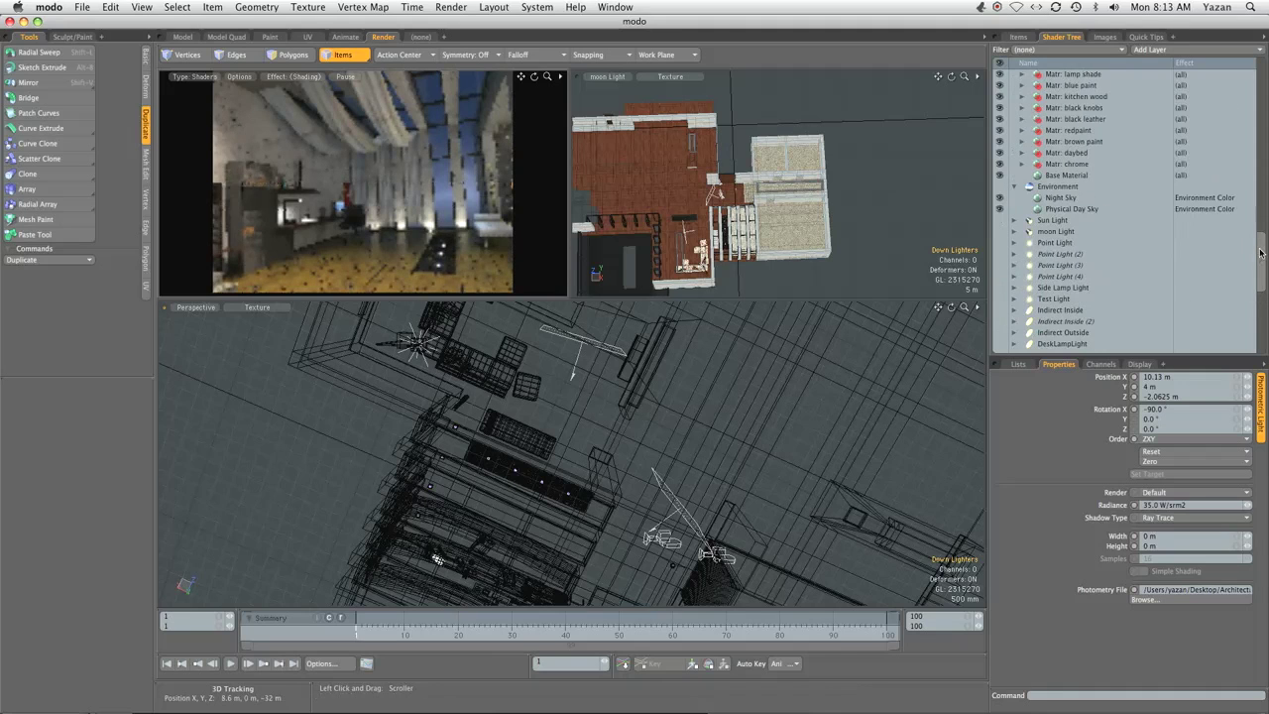
{"action": "left_click", "coordinate": [1090, 231]}
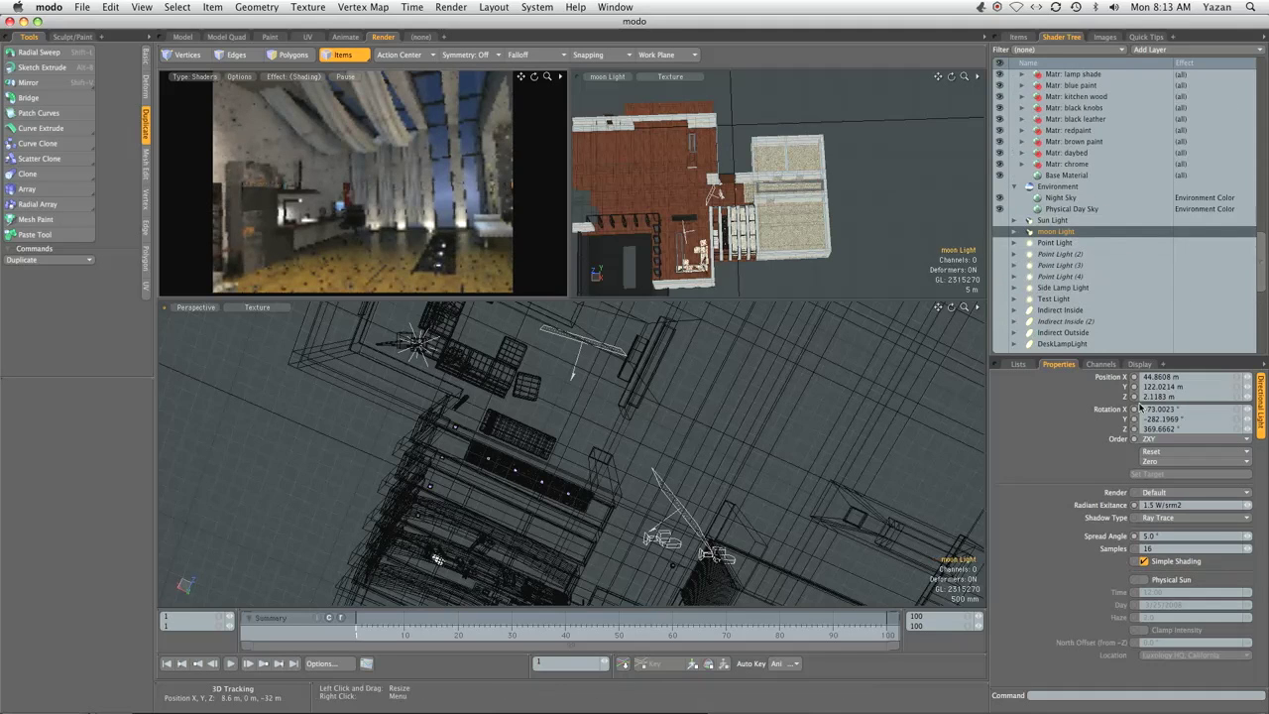
{"action": "left_click", "coordinate": [1158, 506]}
{"action": "type", "text": "2"}
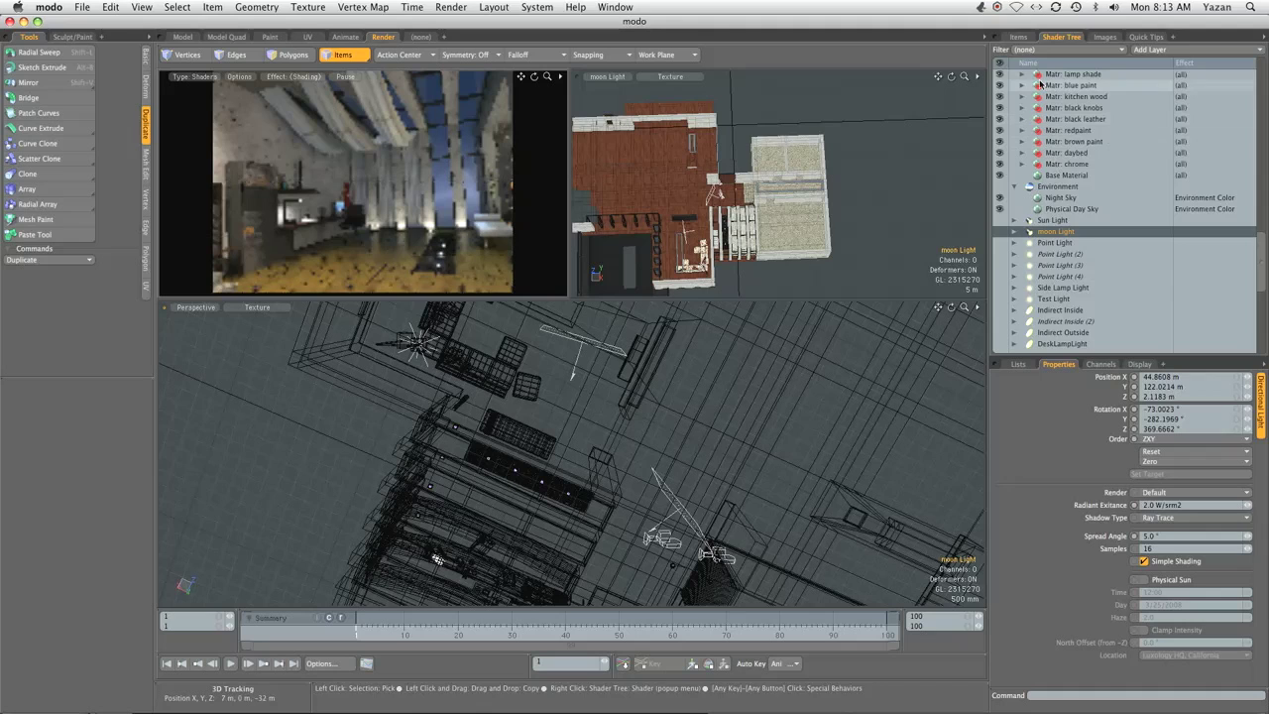
Make the Bamboo (2) item in the Workplace group visible and collapse the group
{"action": "left_click", "coordinate": [1018, 37]}
{"action": "left_click", "coordinate": [1038, 84]}
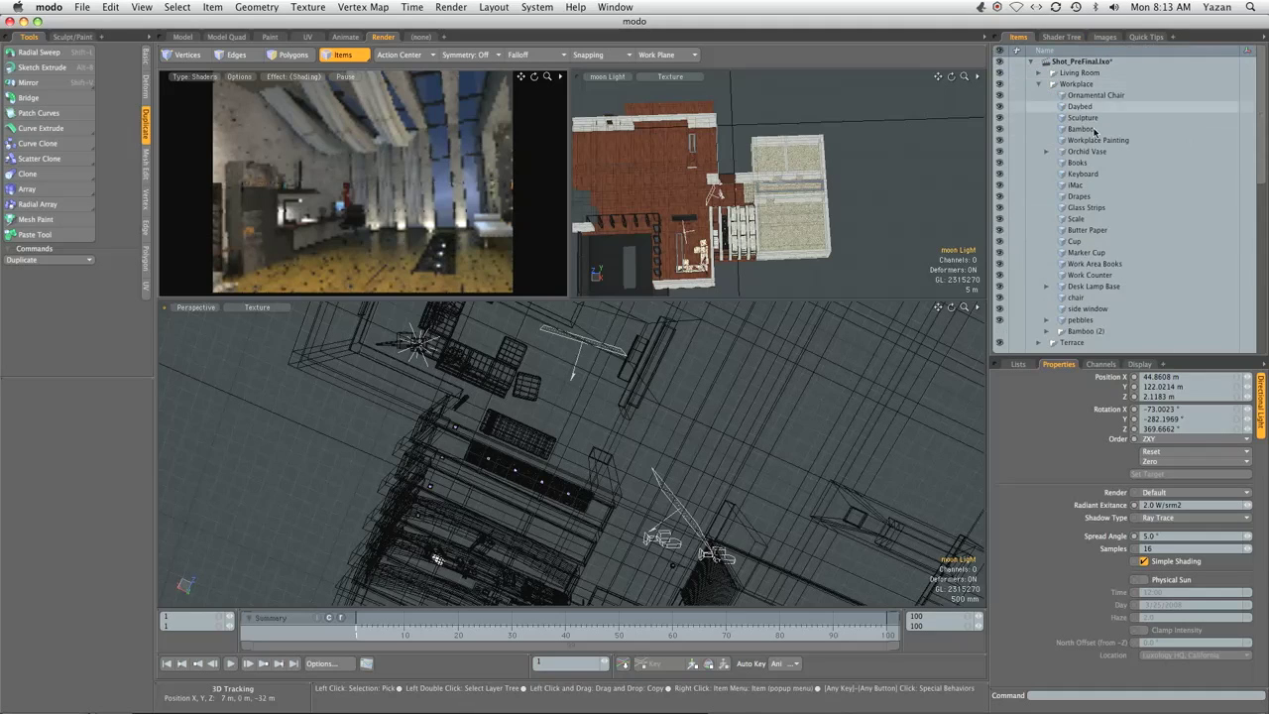
{"action": "left_click", "coordinate": [999, 332]}
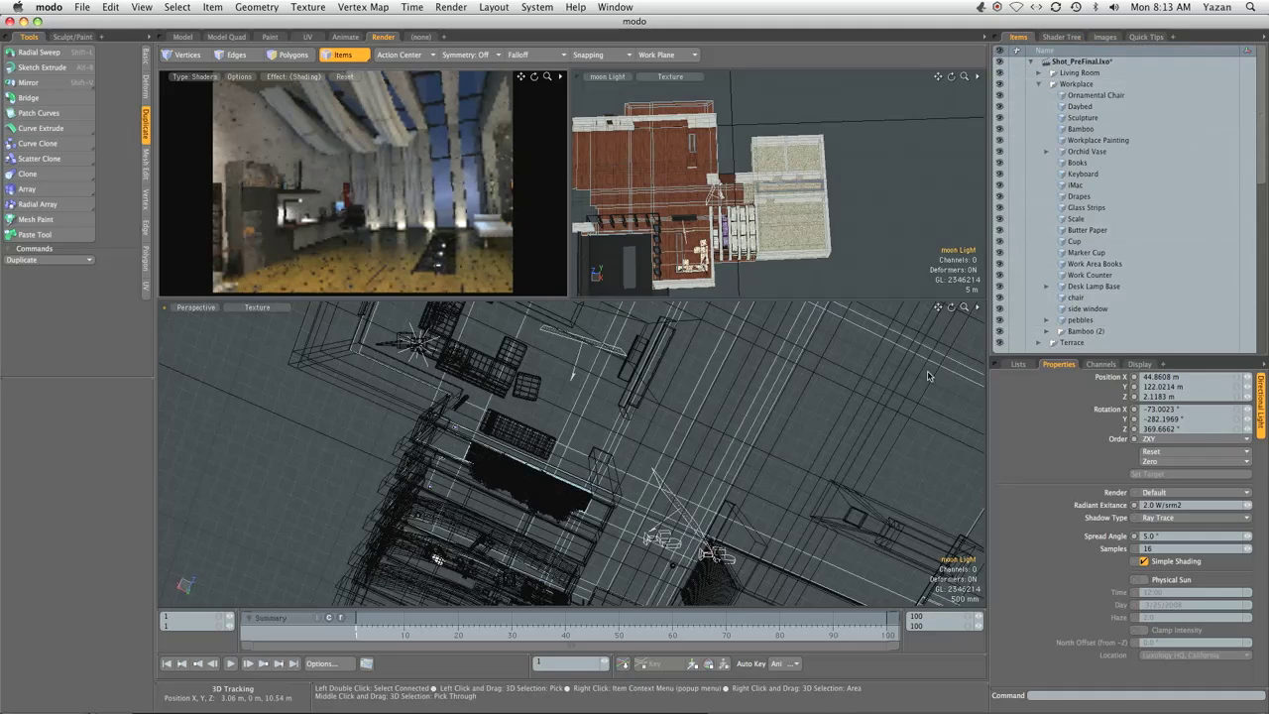
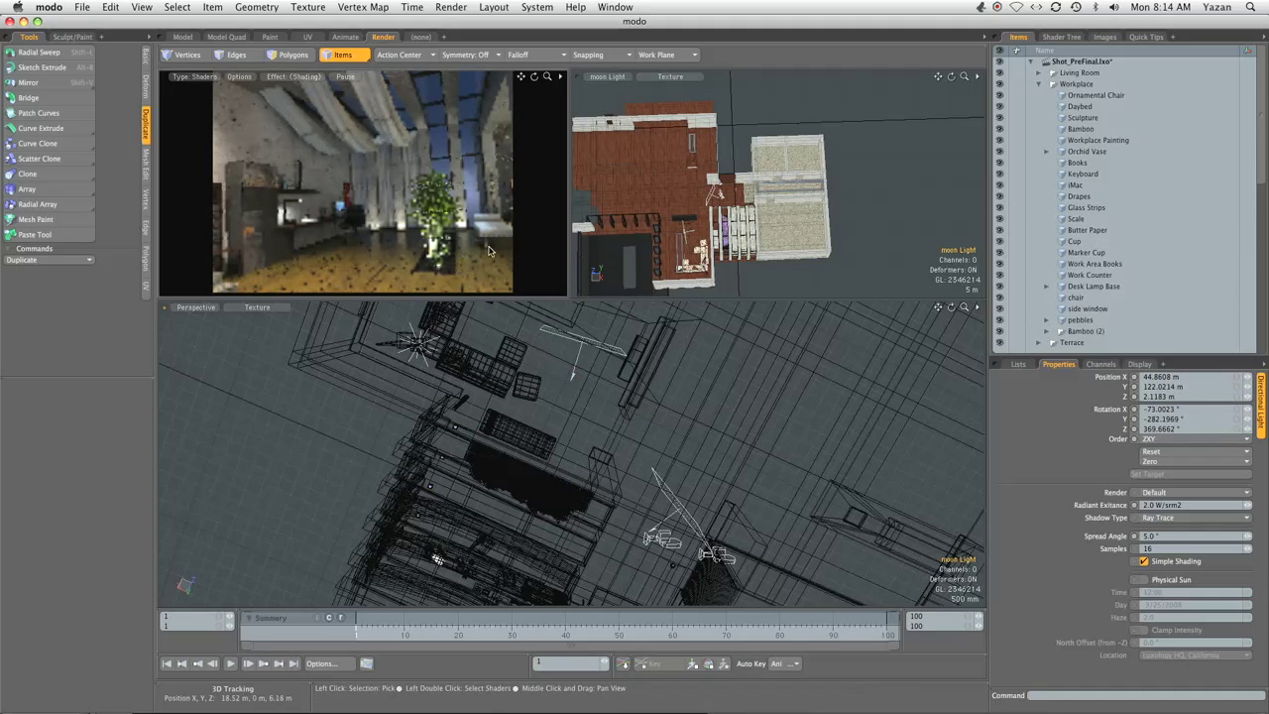
{"action": "left_click", "coordinate": [1039, 86]}
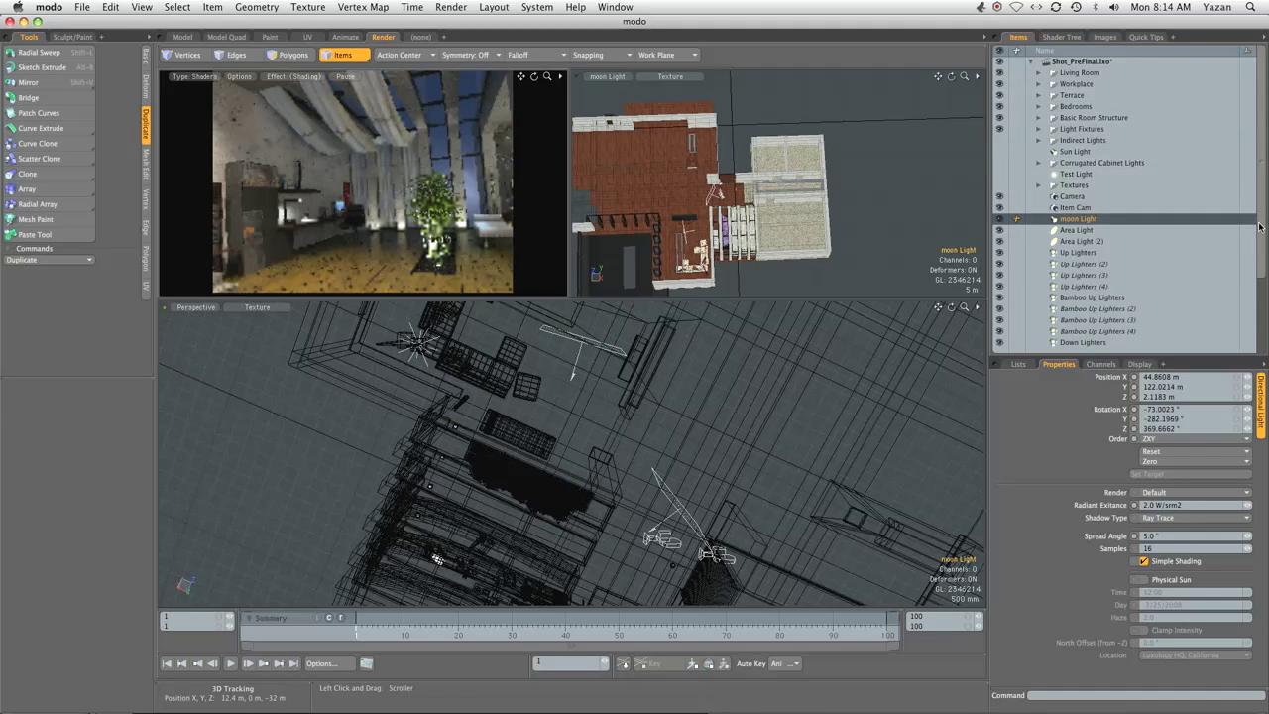
Group the four Up Lighters photometric lights and name the group Up Lighters
{"action": "left_click_drag", "start_coordinate": [1259, 227], "coordinate": [1262, 297]}
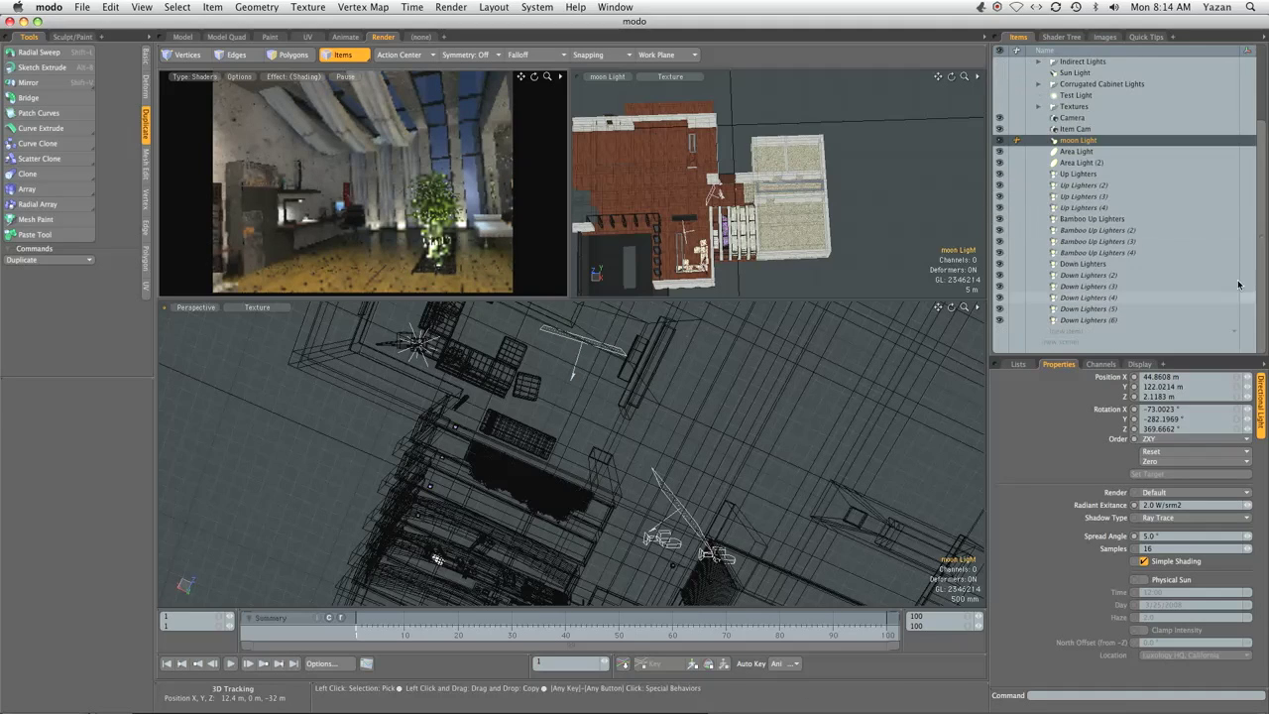
{"action": "left_click", "coordinate": [1103, 173]}
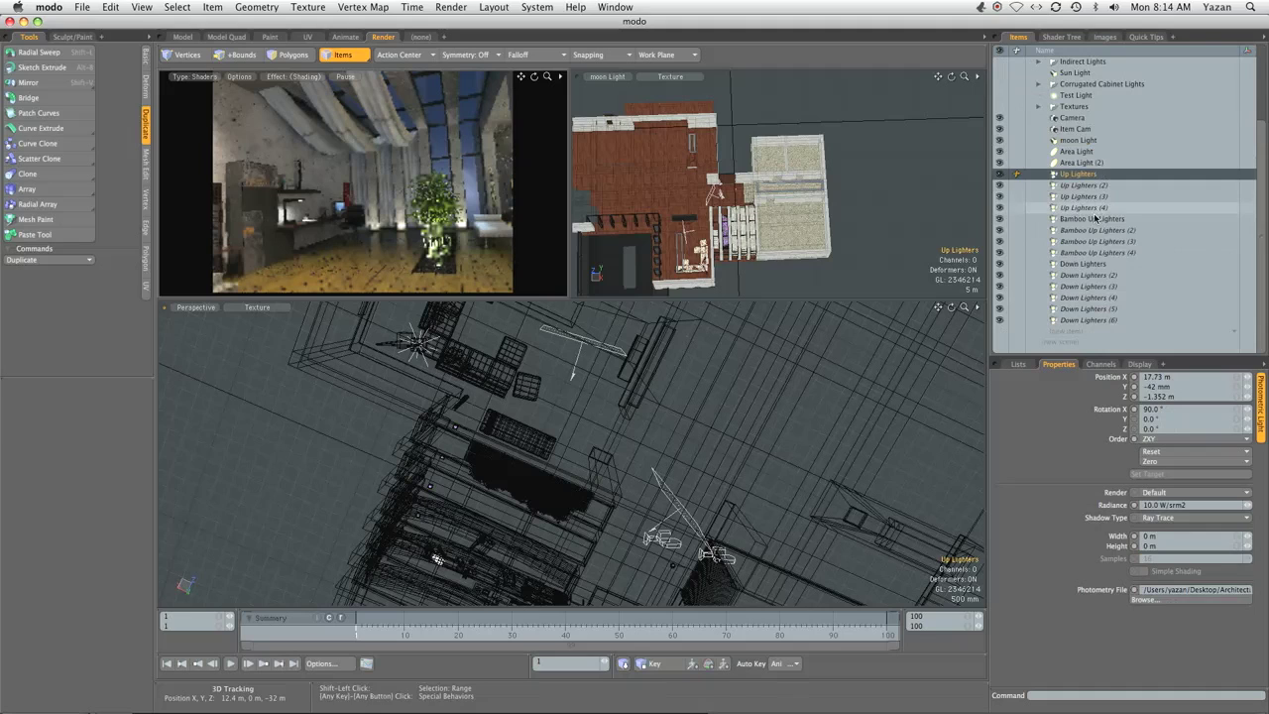
{"action": "left_click", "coordinate": [1091, 208], "text": "shift"}
{"action": "key", "text": "ctrl+g"}
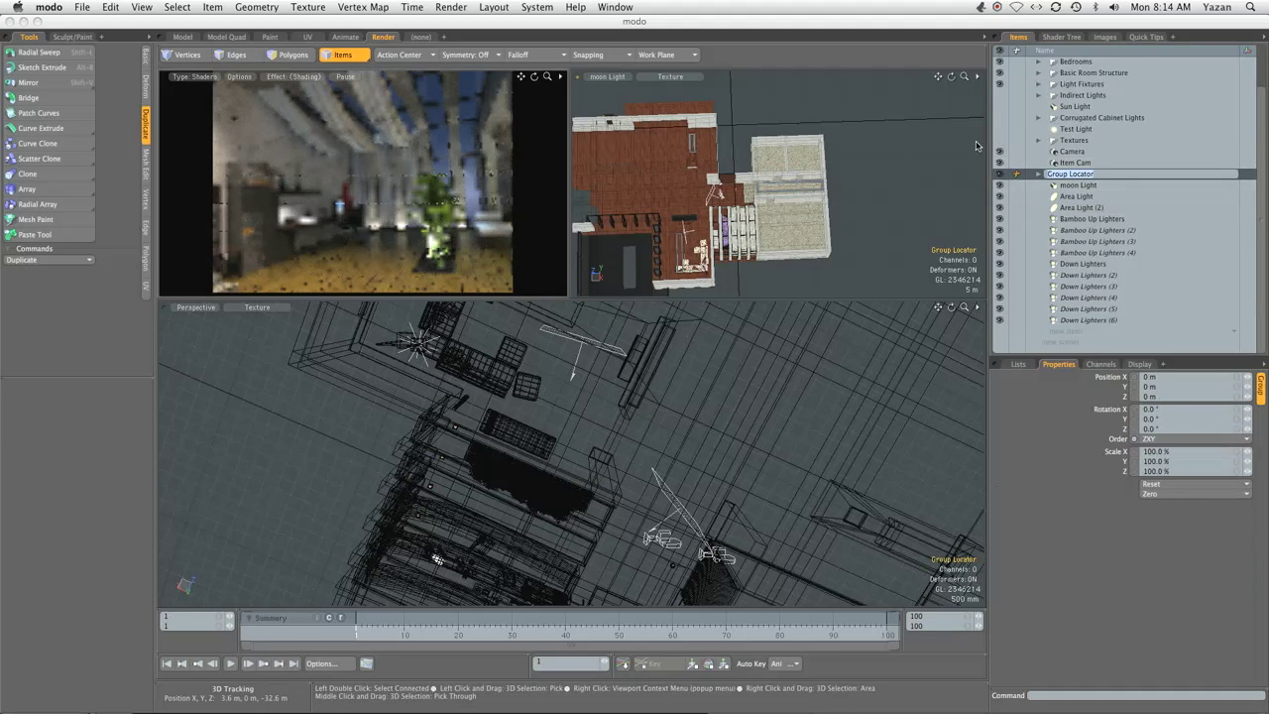
{"action": "type", "text": "Up Lighte"}
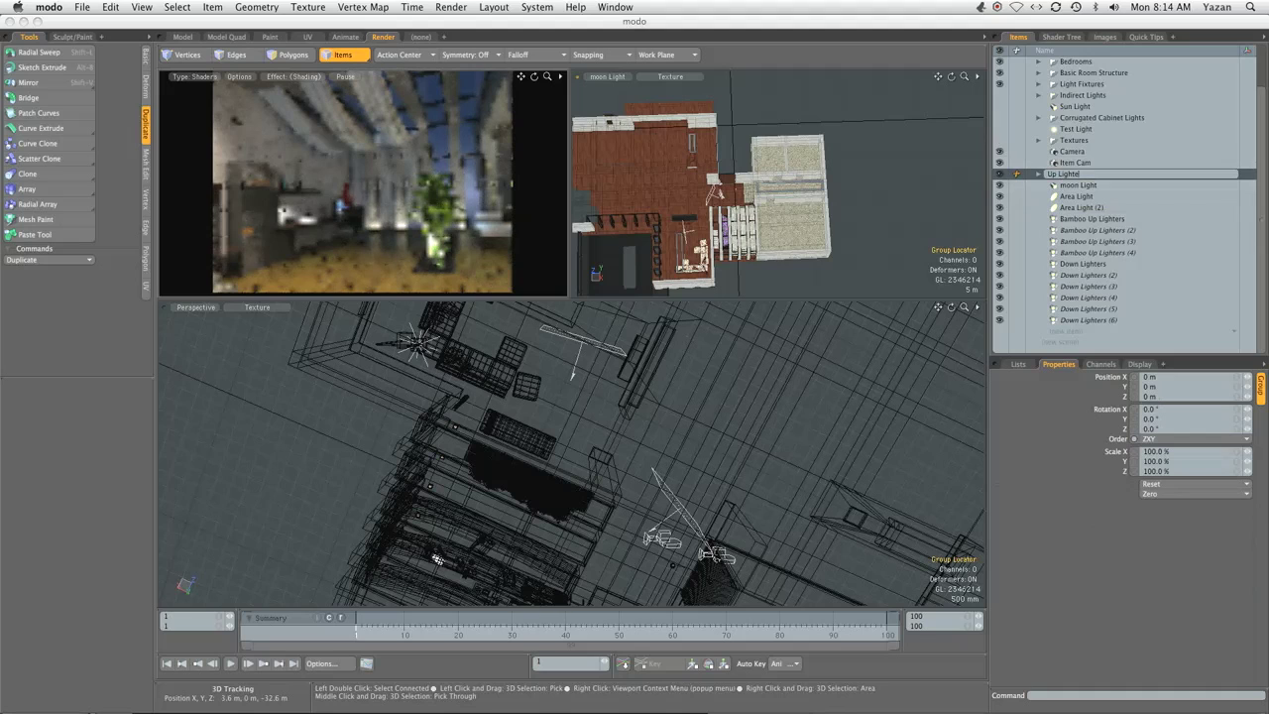
{"action": "type", "text": "rs"}
{"action": "key", "text": "Return"}
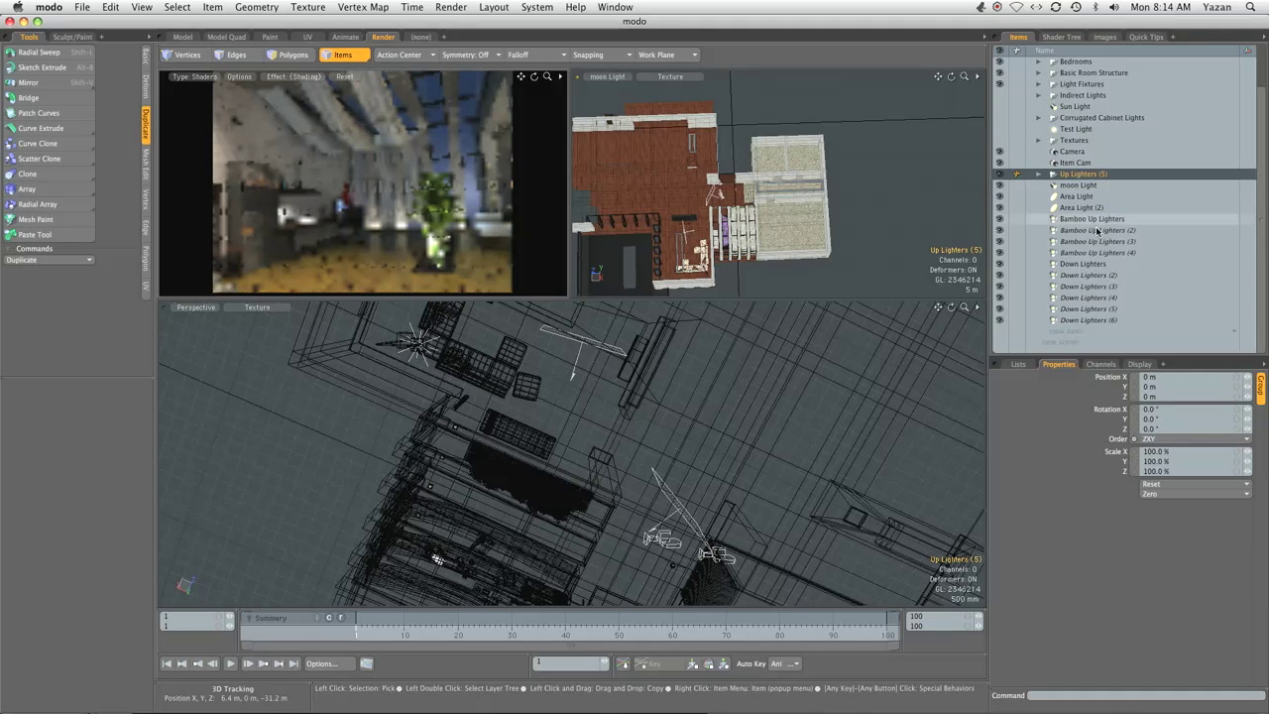
Group the four Bamboo Up Lighters photometric lights and name the group Bamboo Up Lighters
{"action": "left_click", "coordinate": [1092, 218]}
{"action": "left_click", "coordinate": [1097, 253], "text": "shift"}
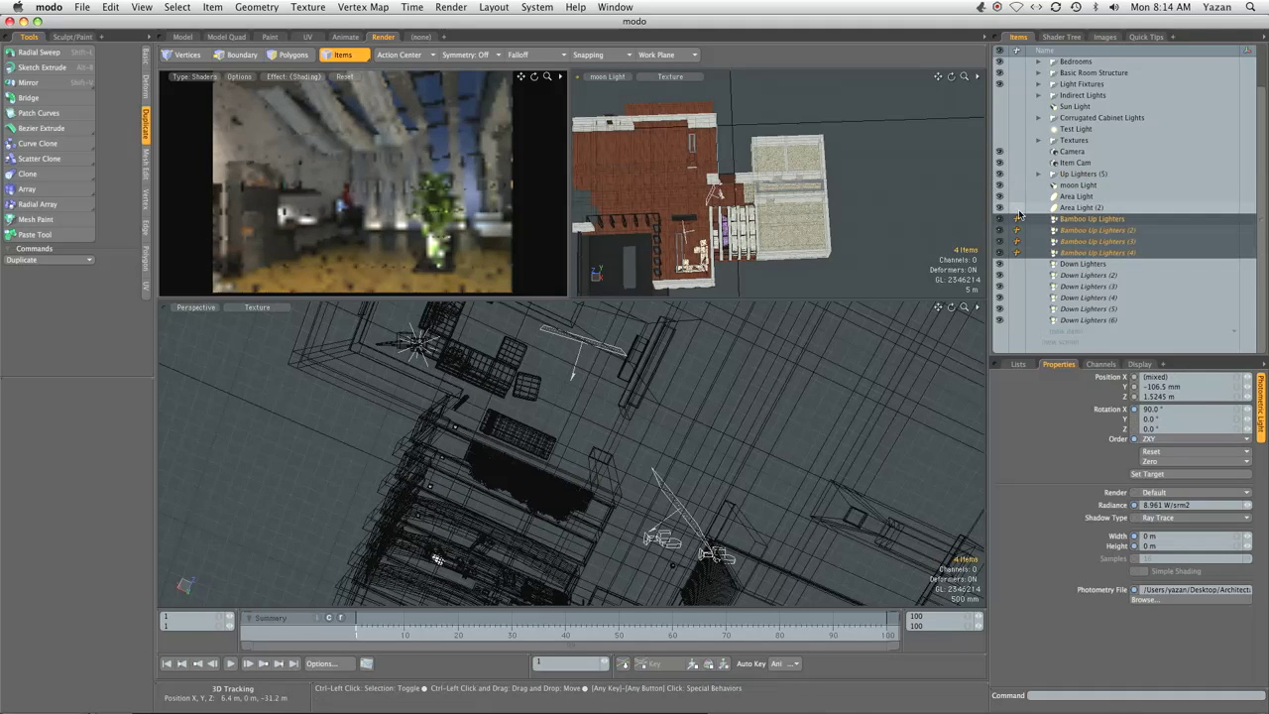
{"action": "key", "text": "ctrl+g"}
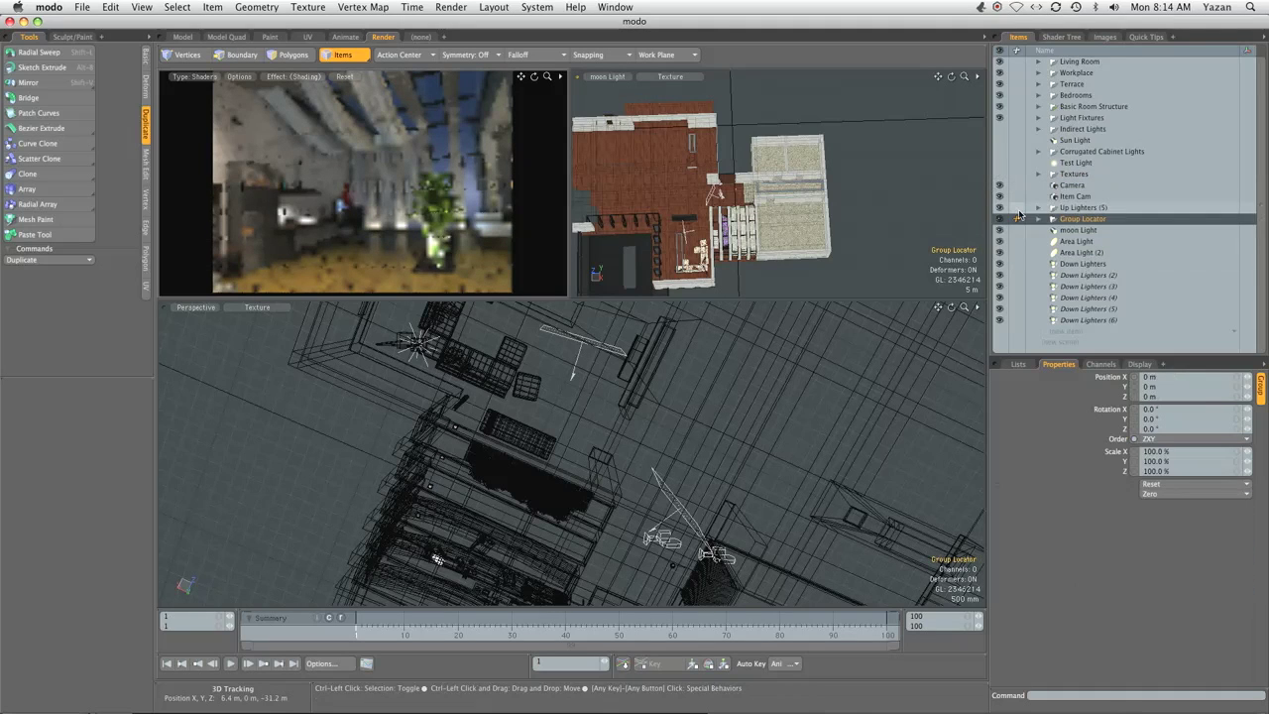
{"action": "double_click", "coordinate": [1068, 220]}
{"action": "type", "text": "Bamboo Up L"}
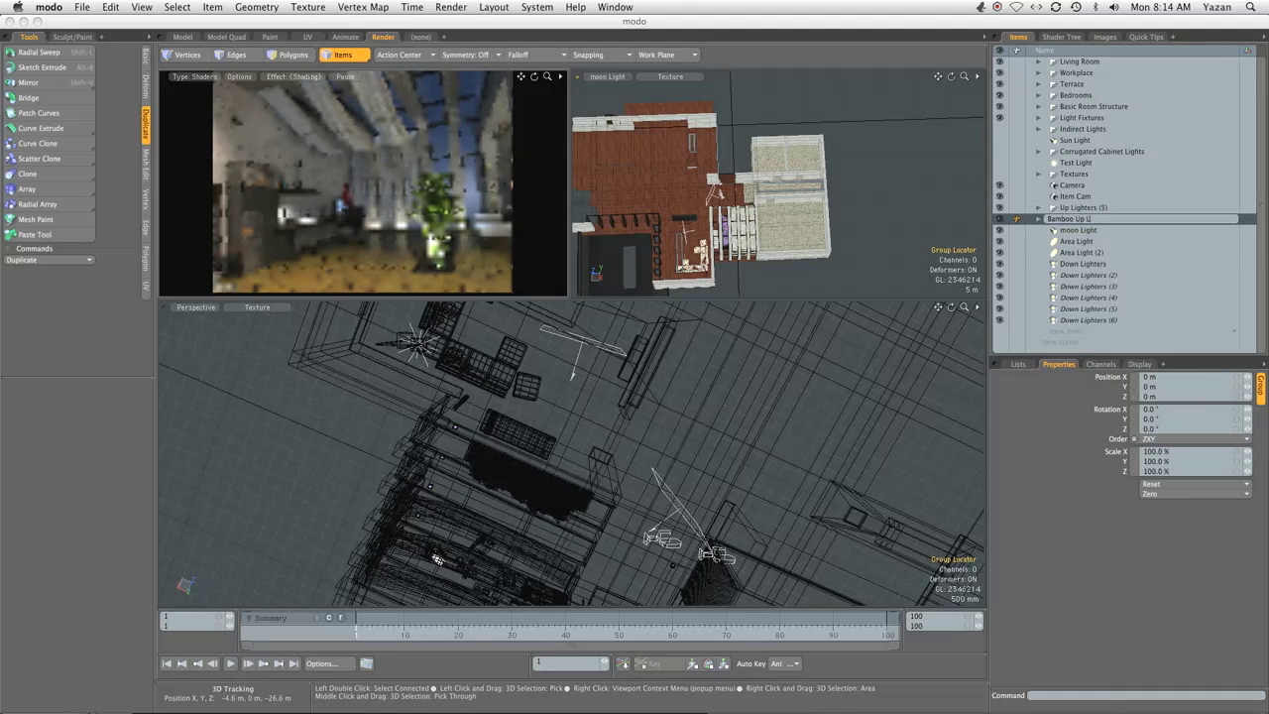
{"action": "type", "text": "ighters"}
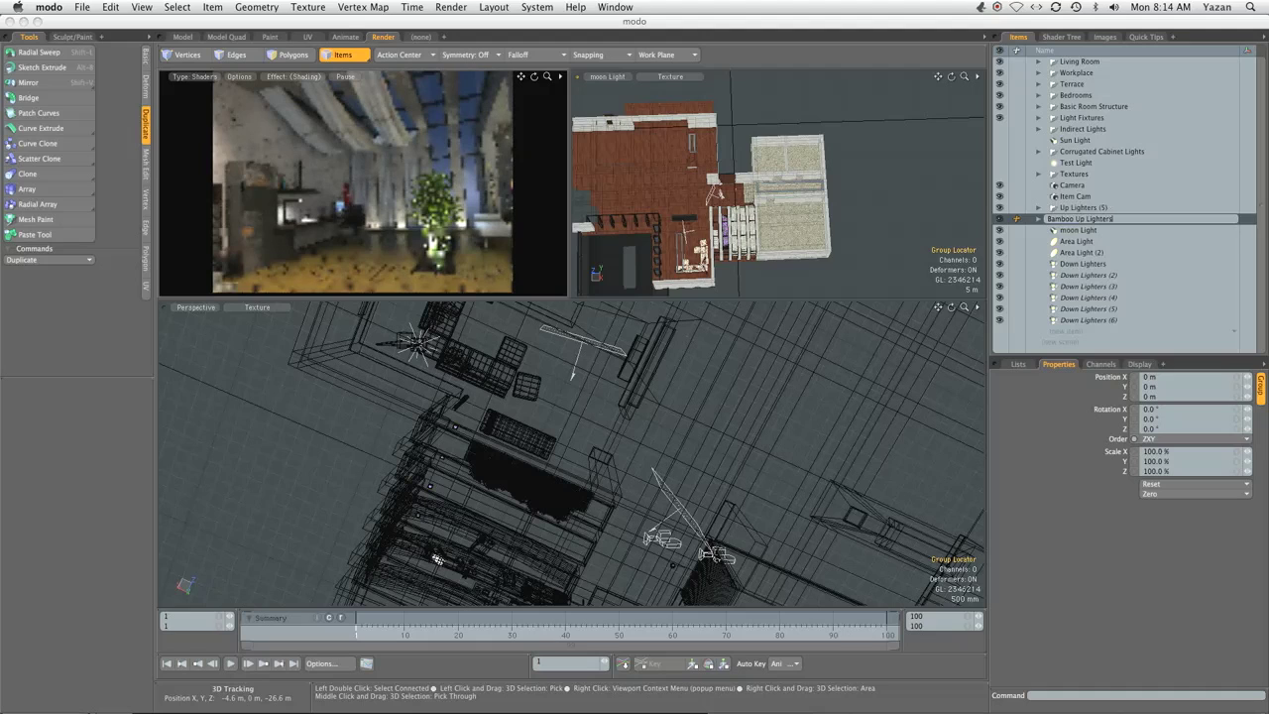
{"action": "key", "text": "Return"}
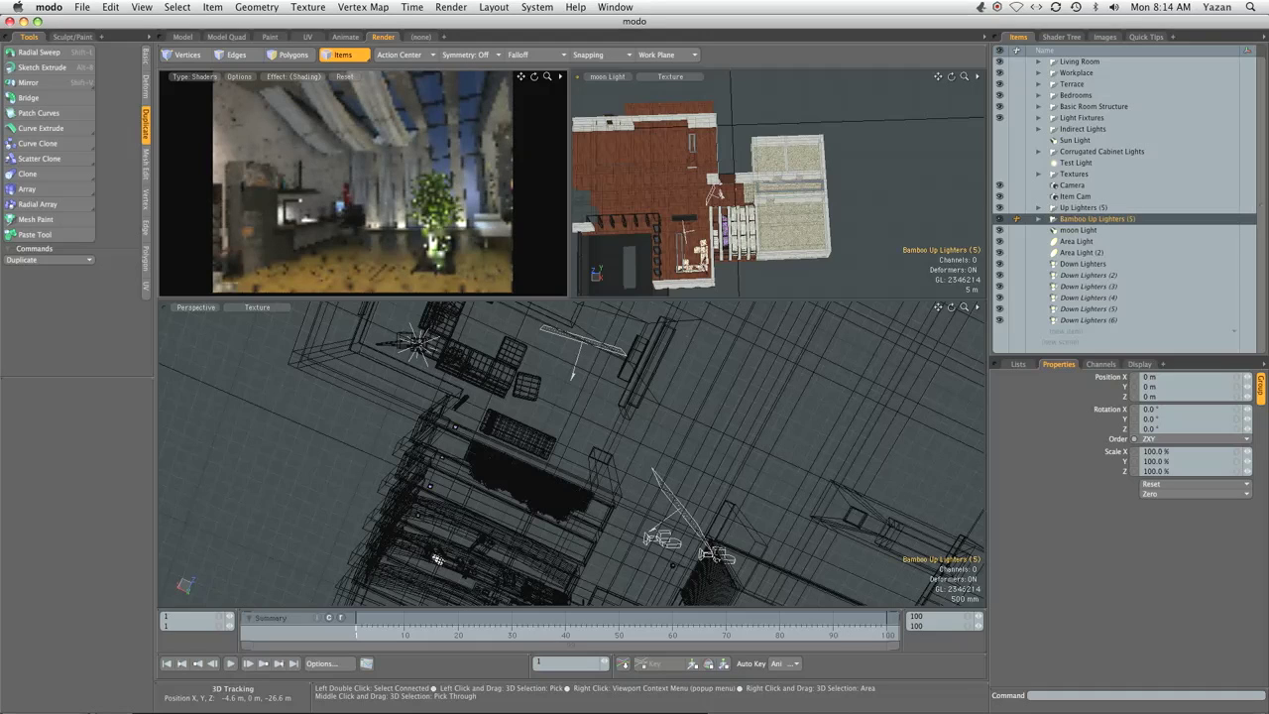
Group the six Down Lighters photometric lights and name the group Up Lighters
{"action": "left_click", "coordinate": [1080, 264]}
{"action": "left_click", "coordinate": [1064, 318], "text": "shift"}
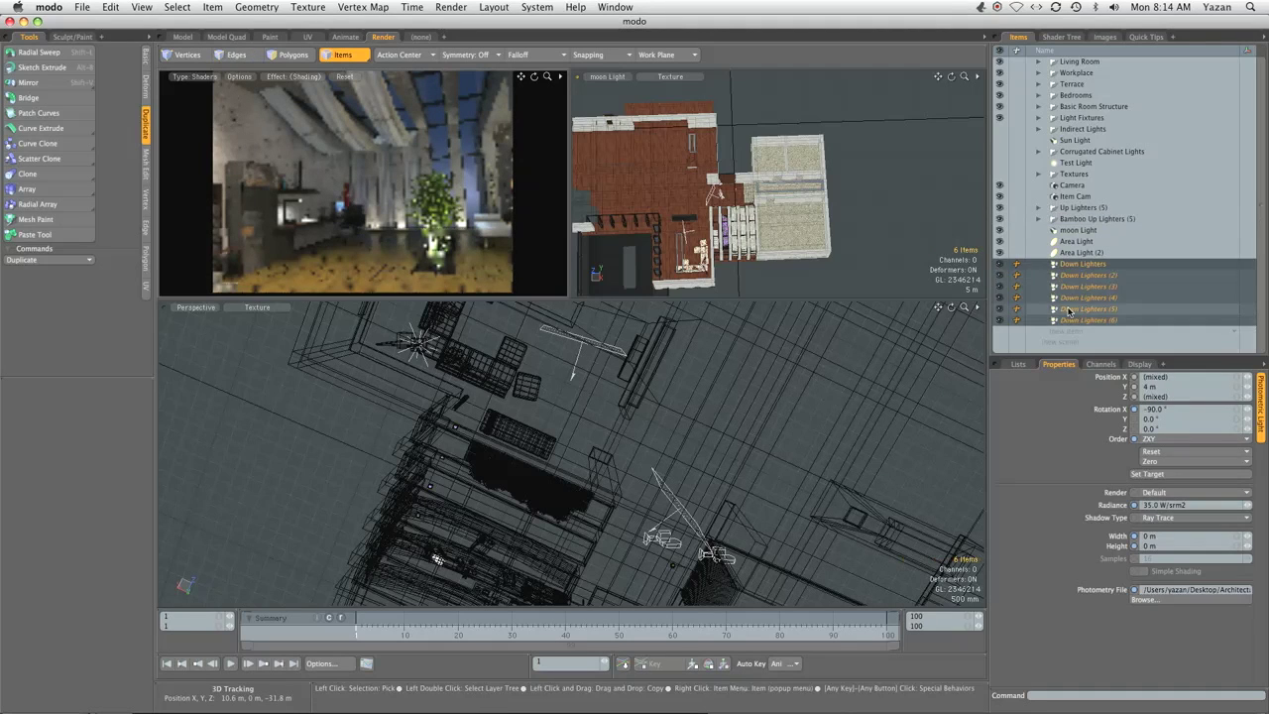
{"action": "key", "text": "ctrl+g"}
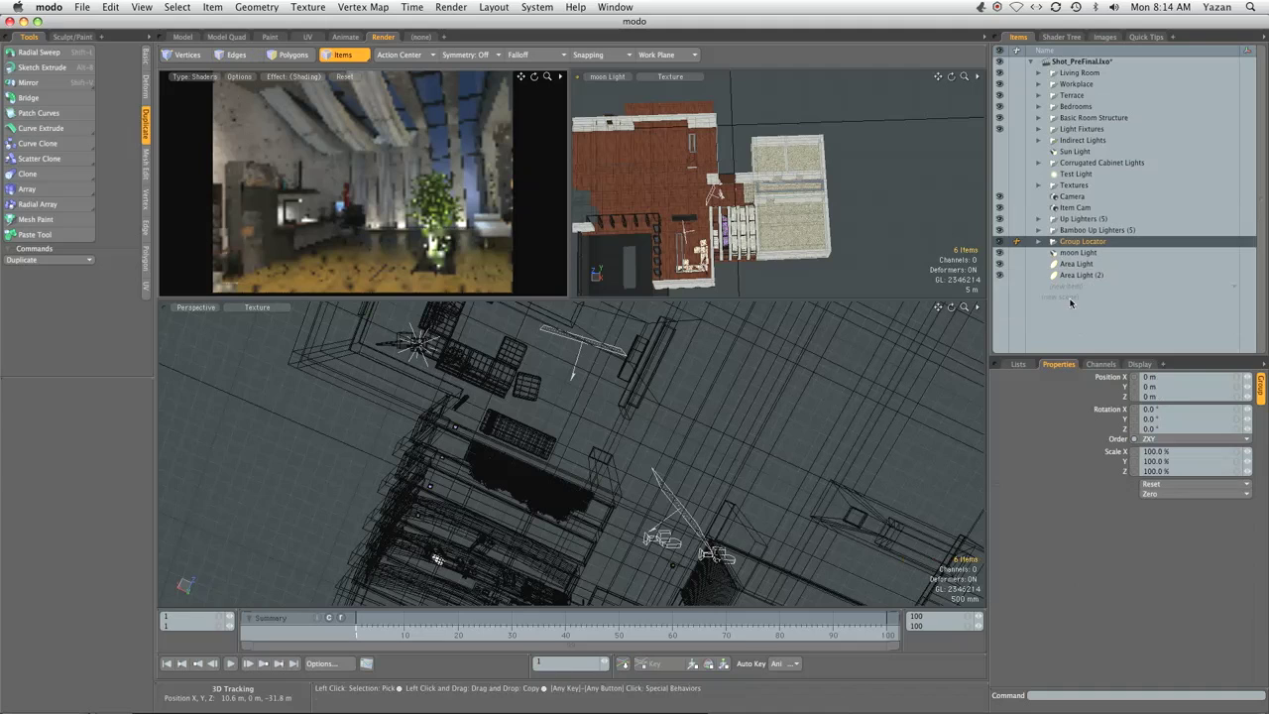
{"action": "type", "text": "Up"}
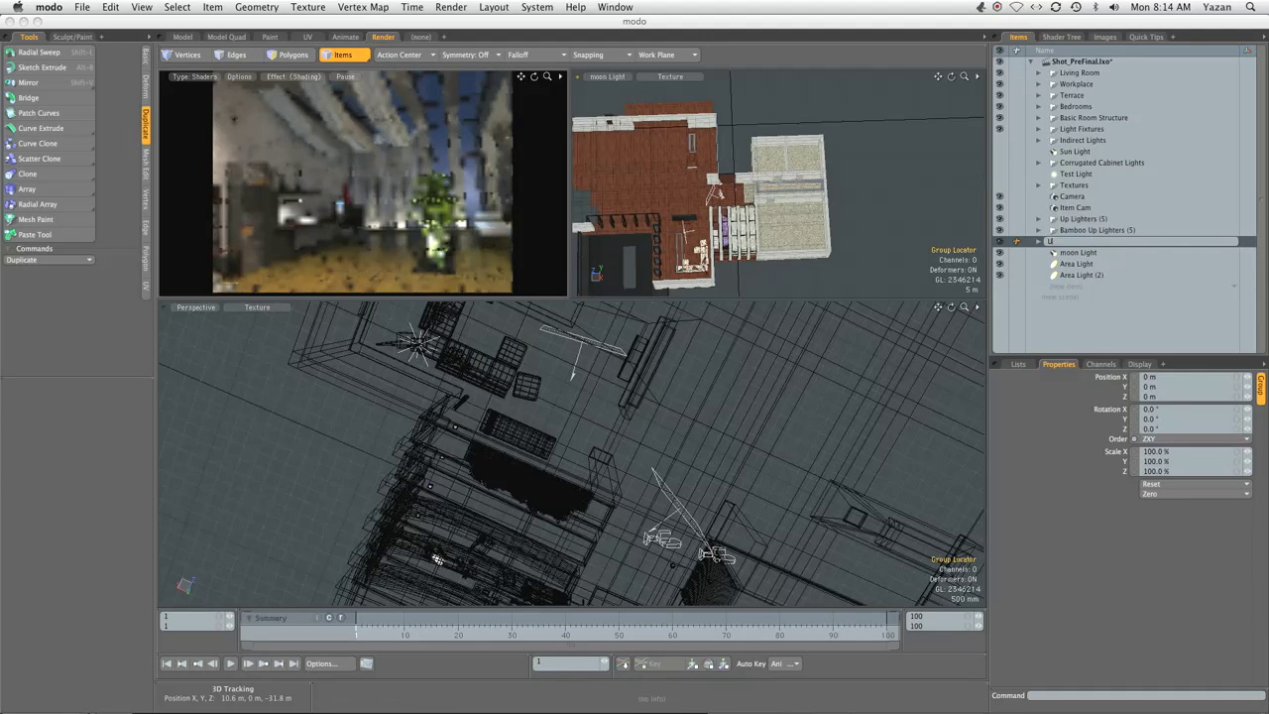
{"action": "type", "text": " Lighters"}
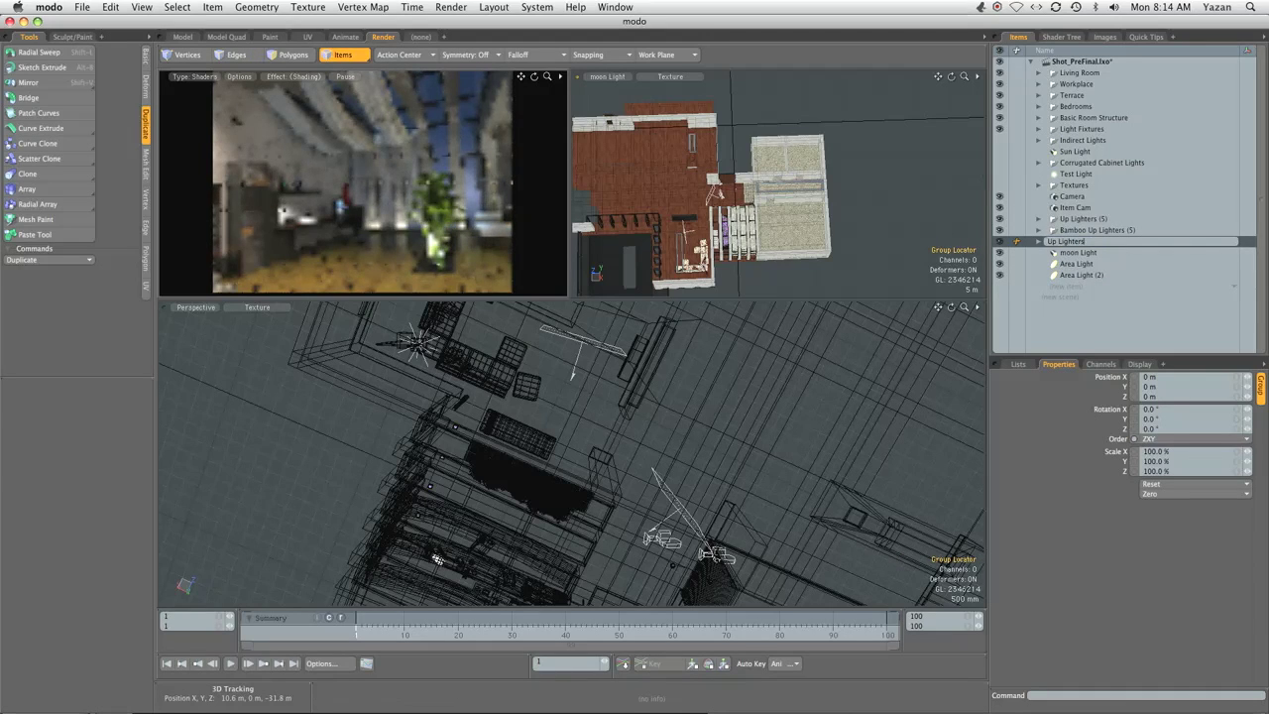
{"action": "key", "text": "Return"}
Rename Area Light as Side Cam Fill Light and Area Light (2) as Living Room Fill Light
{"action": "left_click", "coordinate": [1080, 274]}
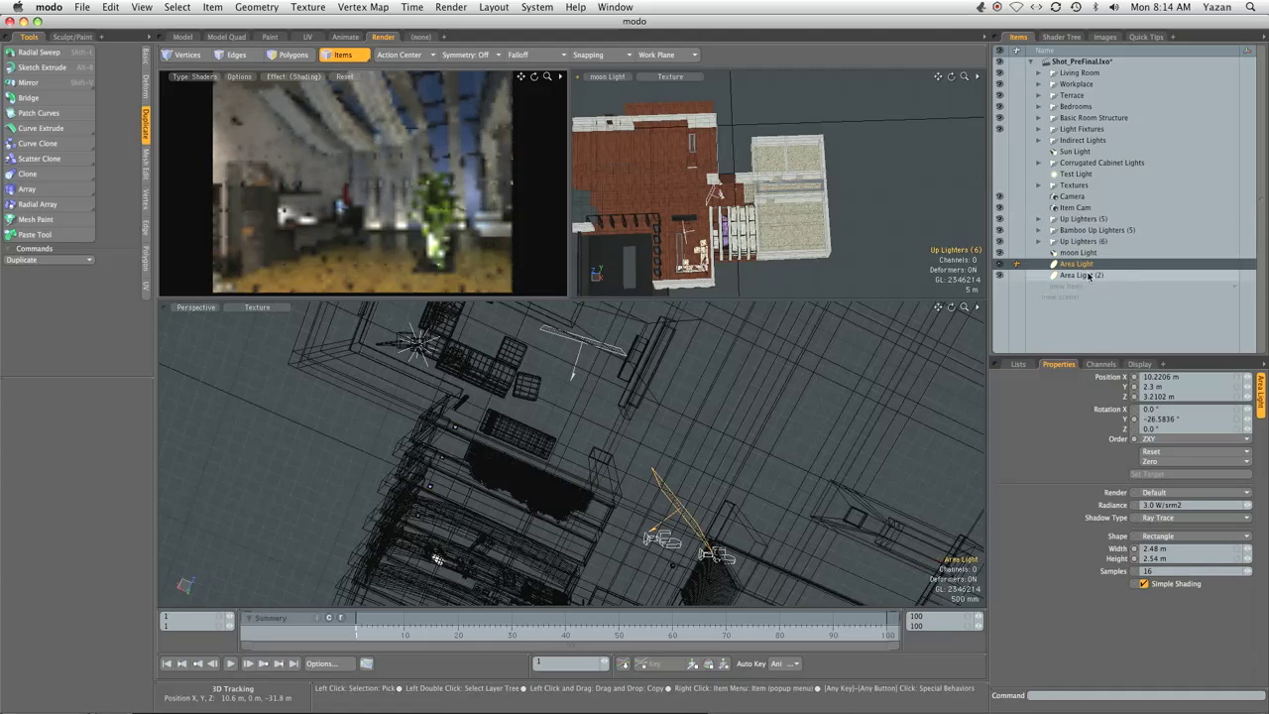
{"action": "left_click", "coordinate": [1084, 264], "text": "shift"}
{"action": "double_click", "coordinate": [1080, 264]}
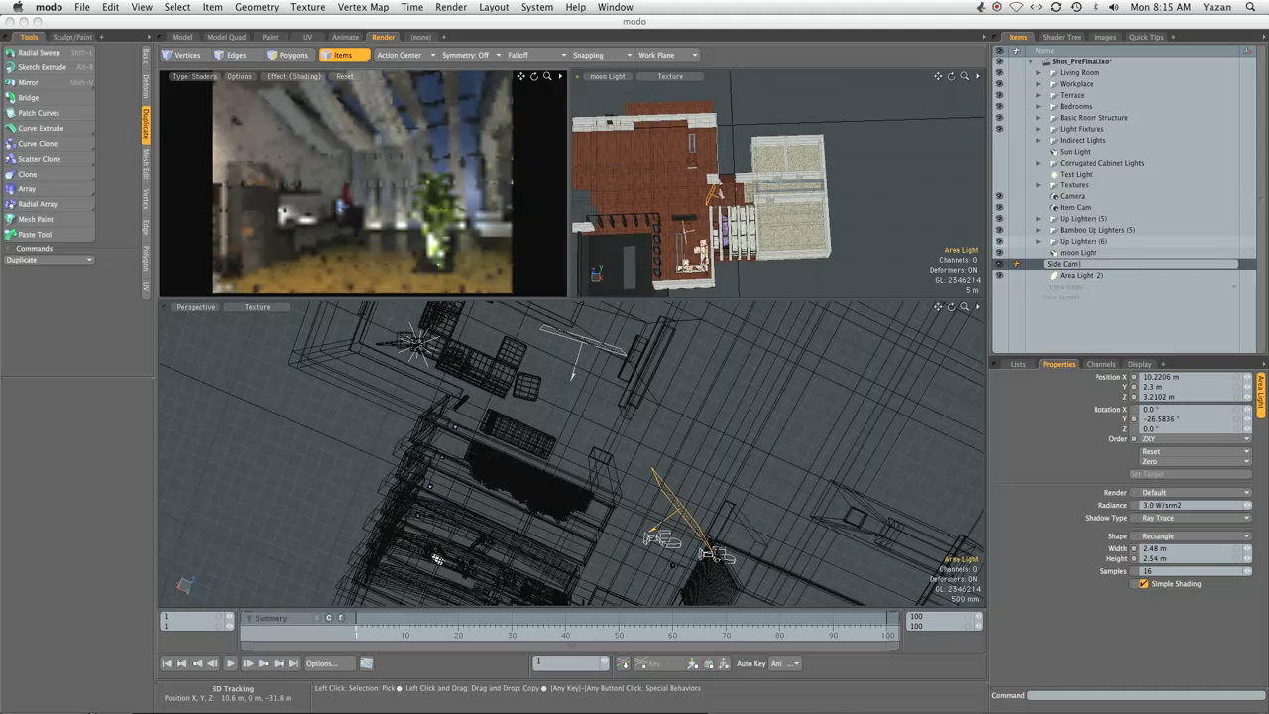
{"action": "type", "text": "Side Cam Fill Light"}
{"action": "key", "text": "Return"}
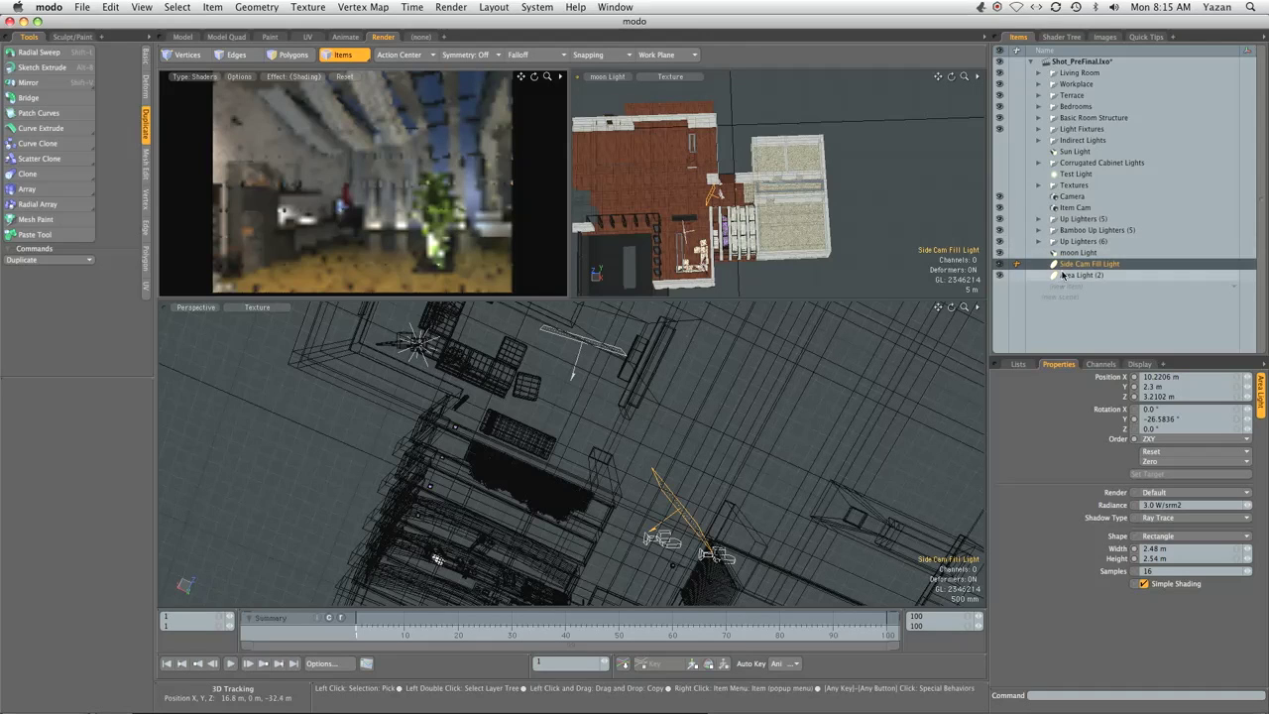
{"action": "double_click", "coordinate": [1062, 275]}
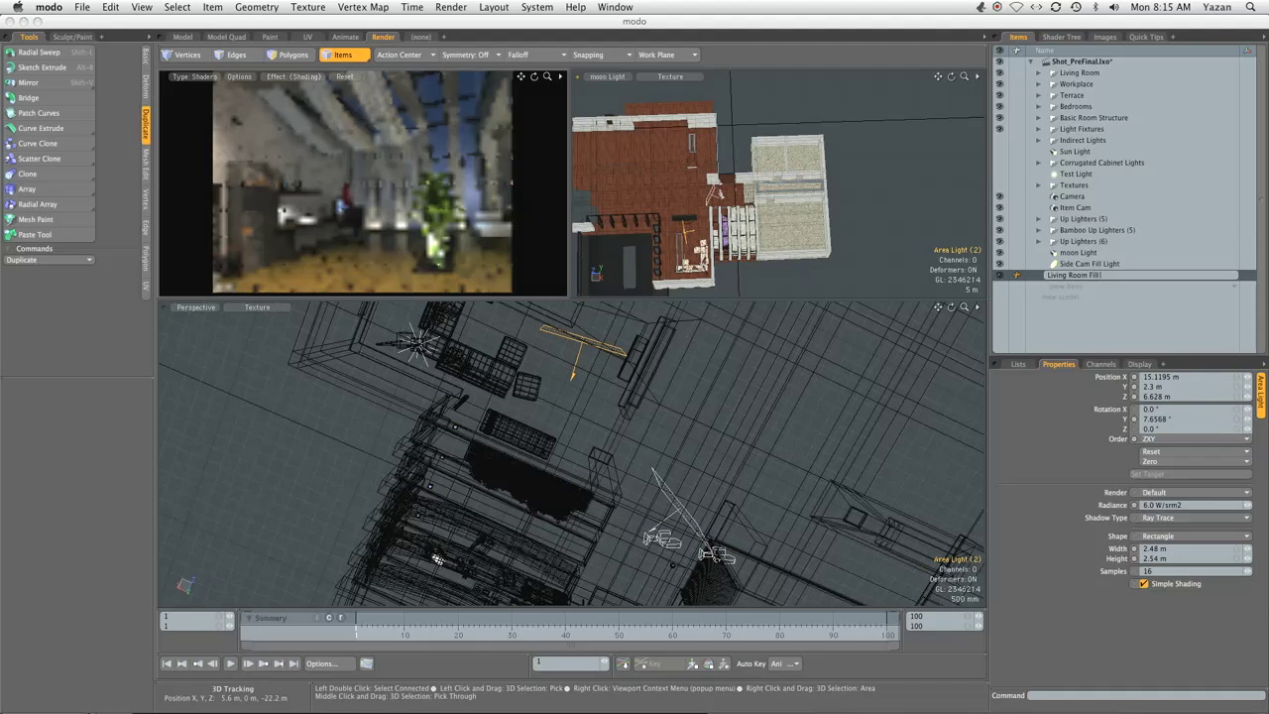
Delete the Test Light item from the scene
{"action": "left_click", "coordinate": [1074, 265], "text": "shift"}
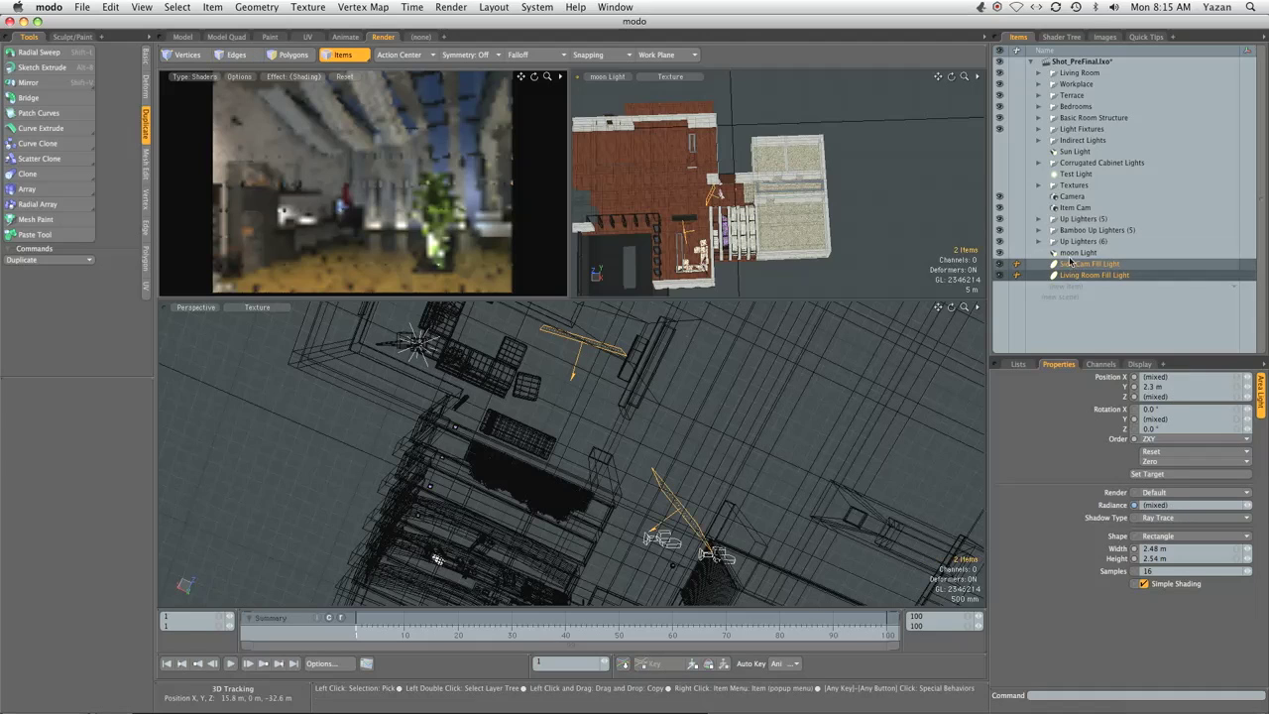
{"action": "right_click", "coordinate": [1086, 178]}
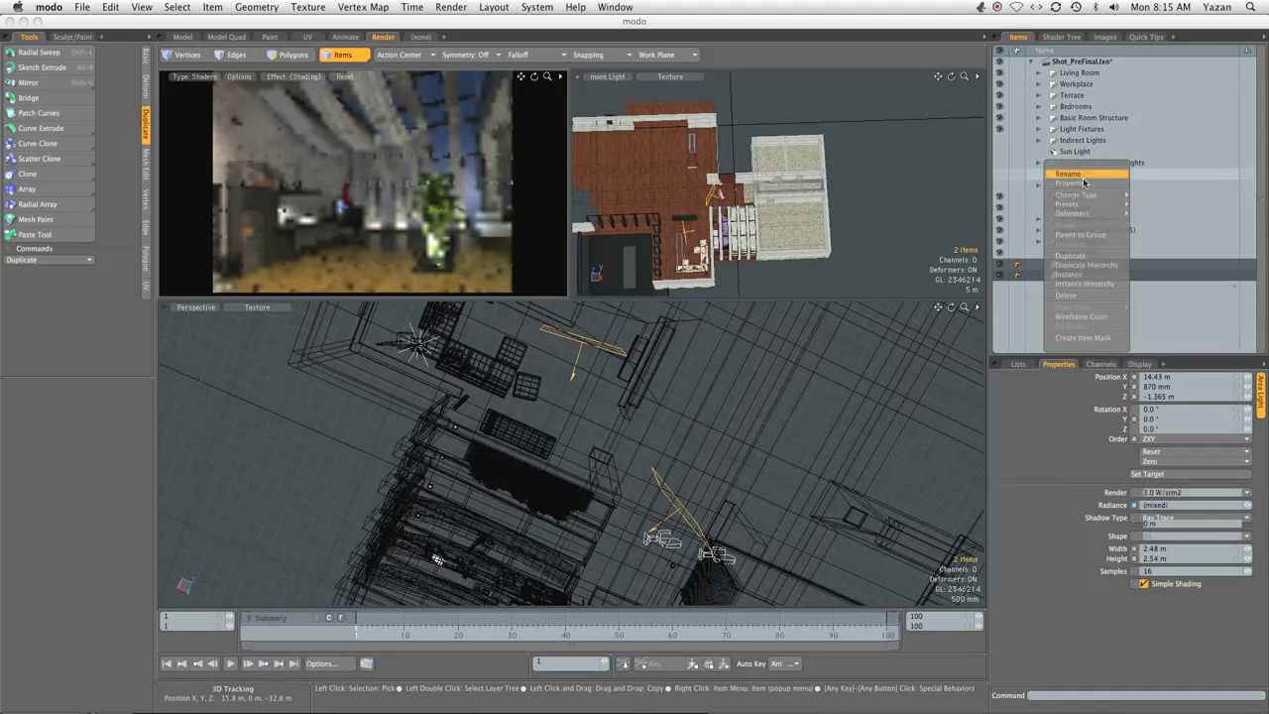
{"action": "left_click", "coordinate": [1067, 287]}
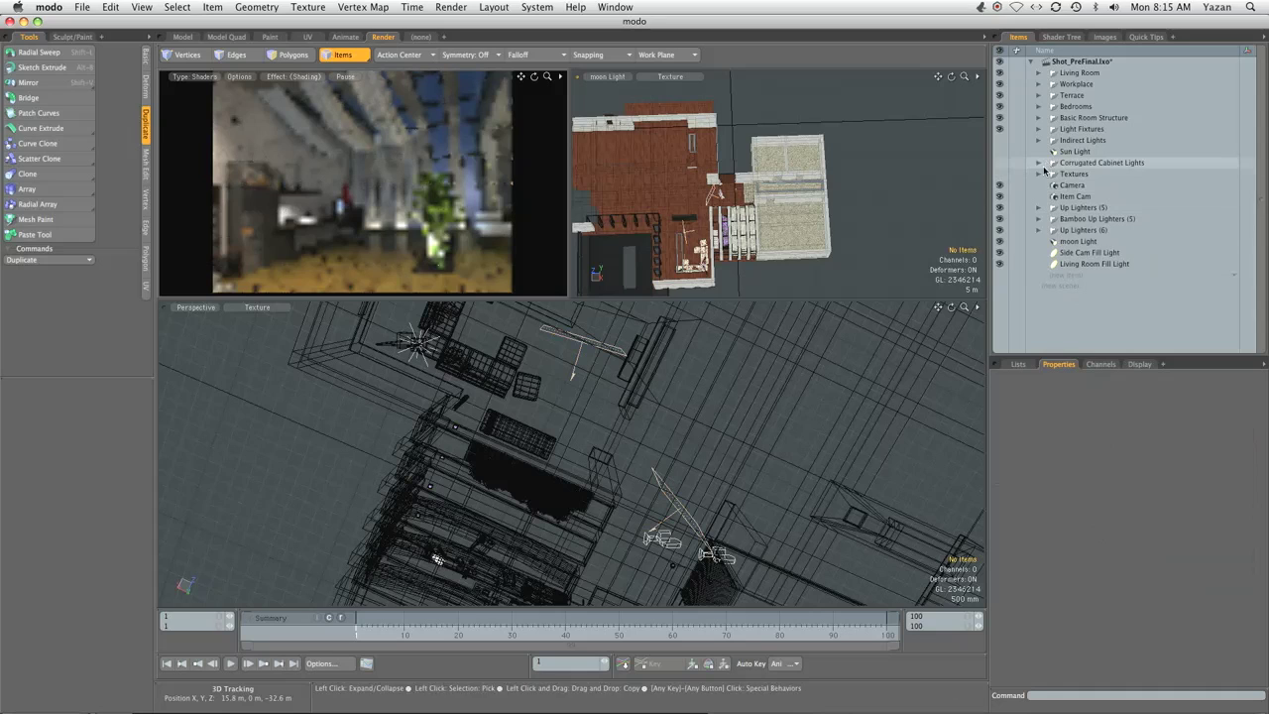
Group the Side Cam Fill Light and Living Room Fill Light and name the group Fill Lights
{"action": "left_click", "coordinate": [1081, 259]}
{"action": "left_click", "coordinate": [1082, 263], "text": "shift"}
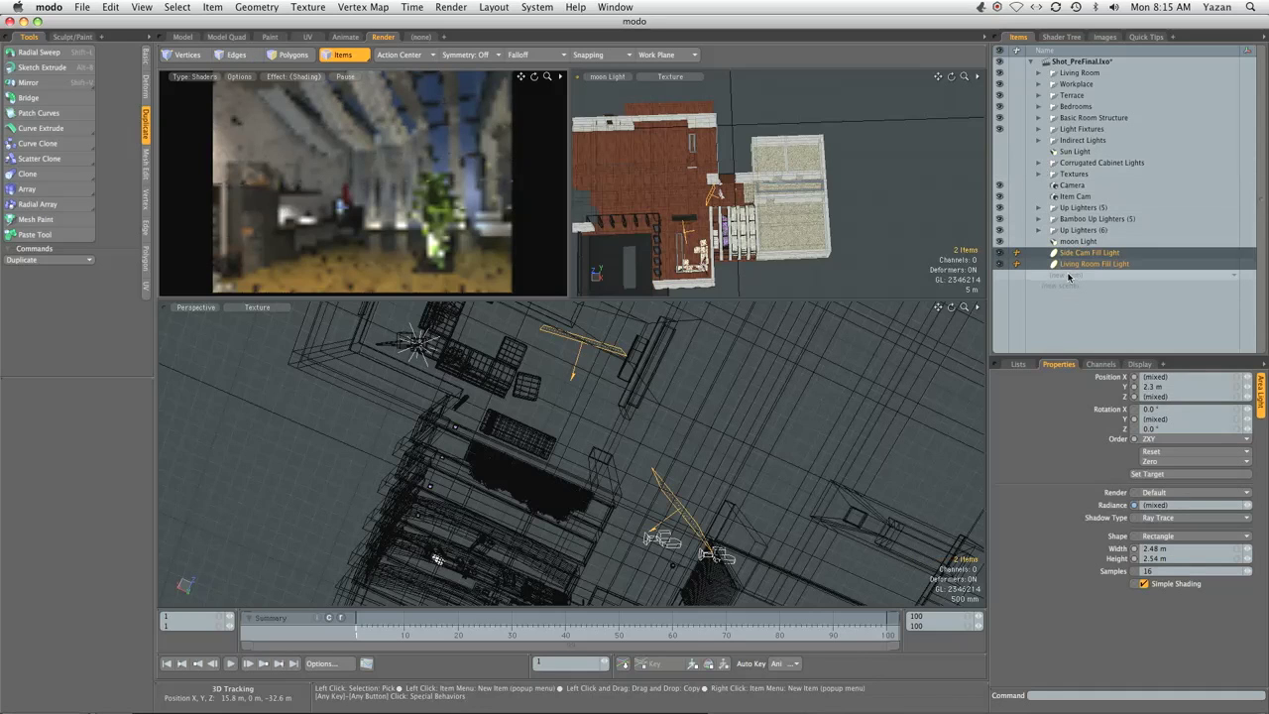
{"action": "key", "text": "ctrl+g"}
{"action": "double_click", "coordinate": [1078, 242]}
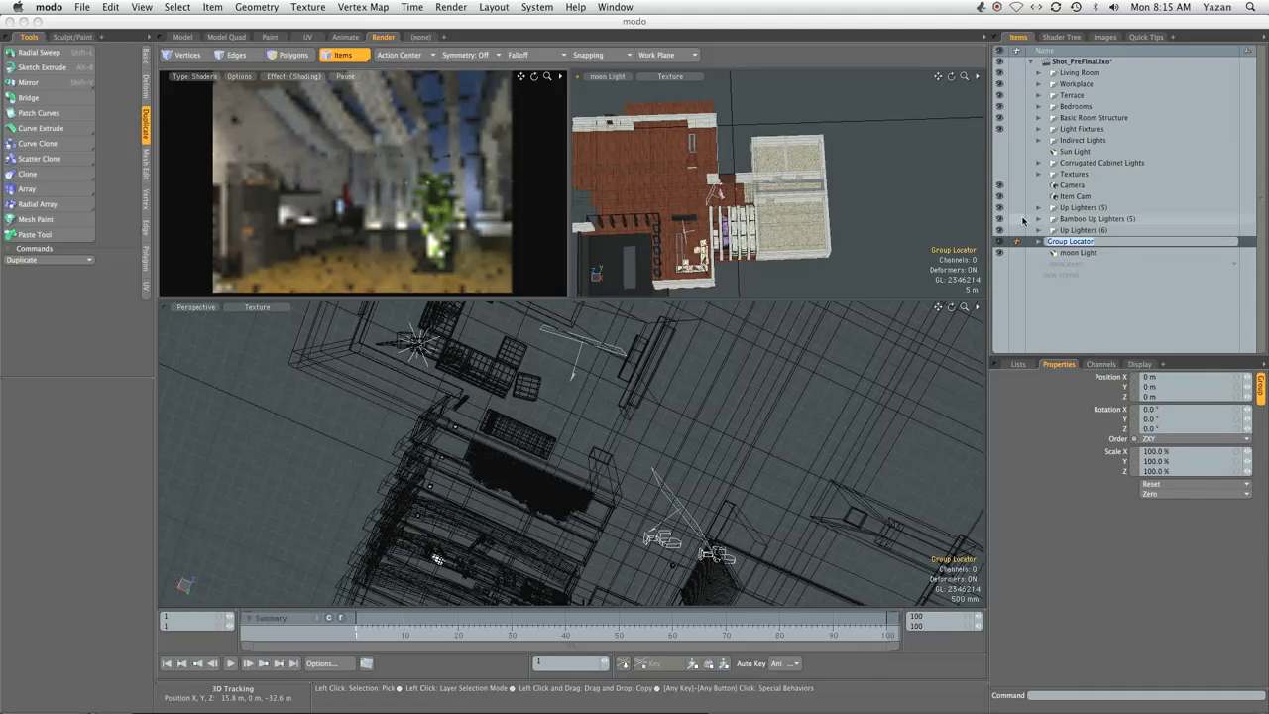
{"action": "type", "text": "Fill Lights"}
{"action": "key", "text": "Return"}
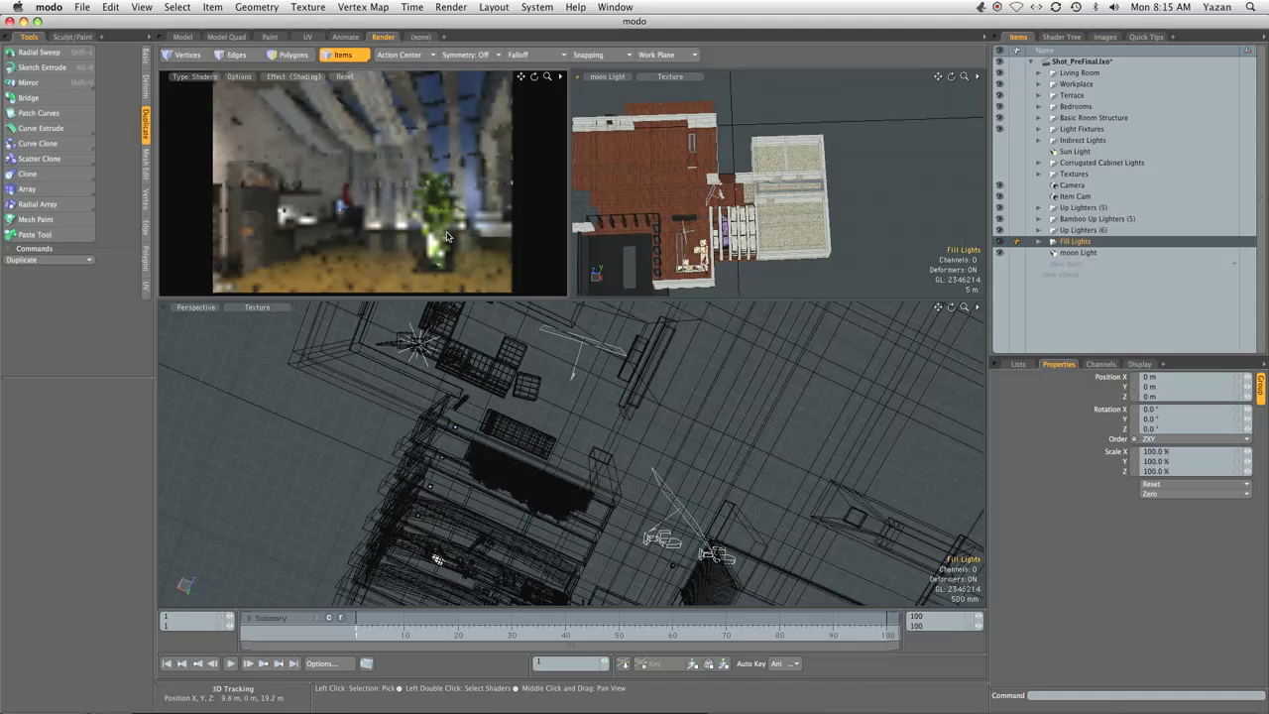
Group the three lighter groups, Fill Lights and the moon Light under a parent group named Night Time Lights
{"action": "left_click", "coordinate": [1074, 208]}
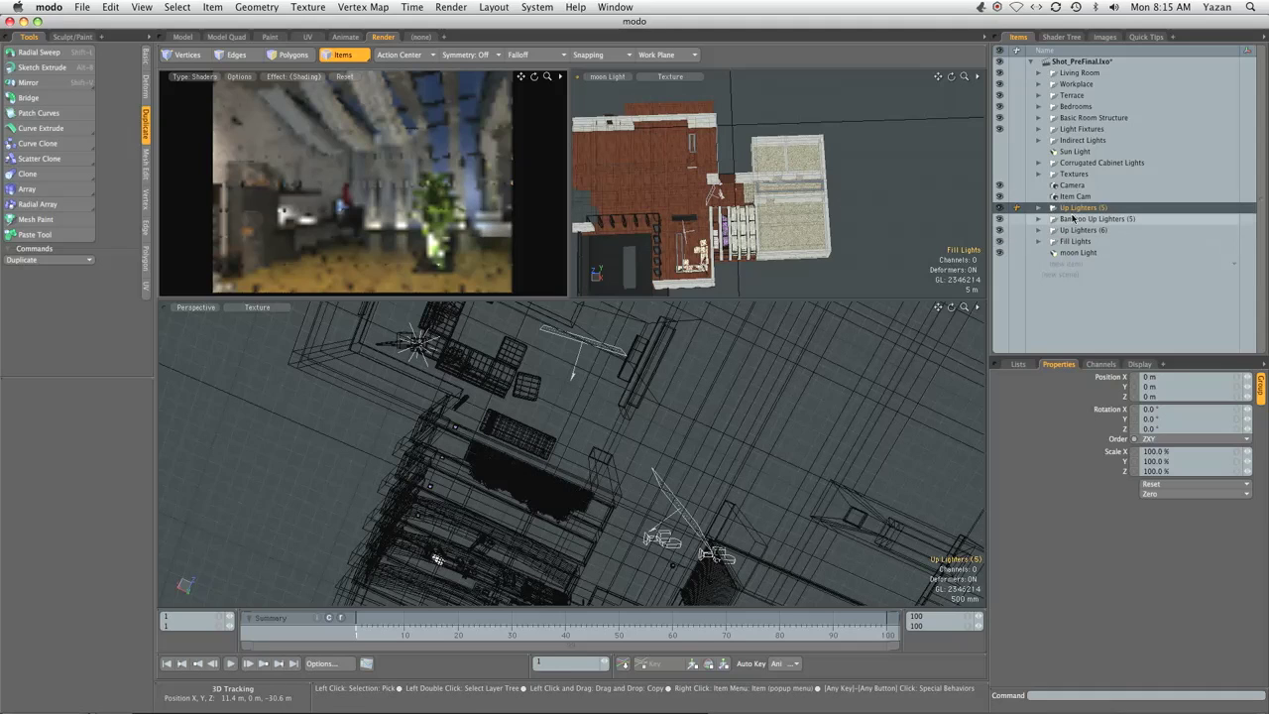
{"action": "left_click", "coordinate": [1074, 253], "text": "shift"}
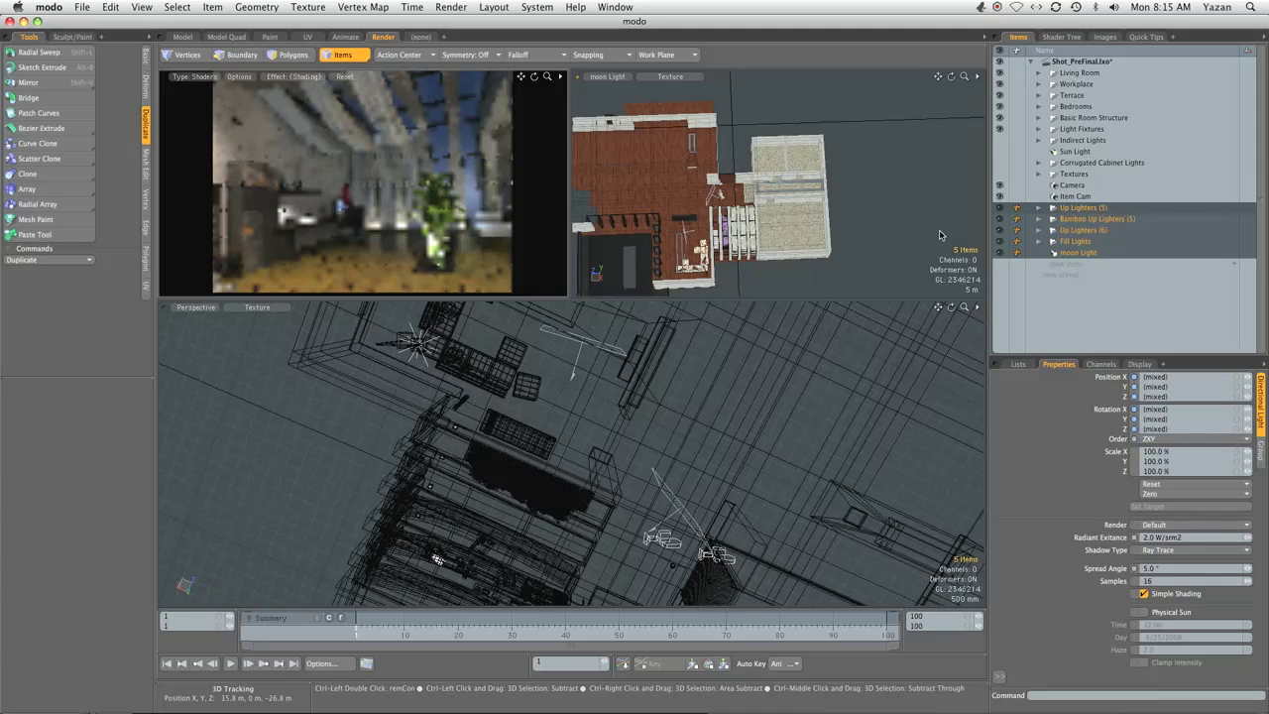
{"action": "key", "text": "ctrl+g"}
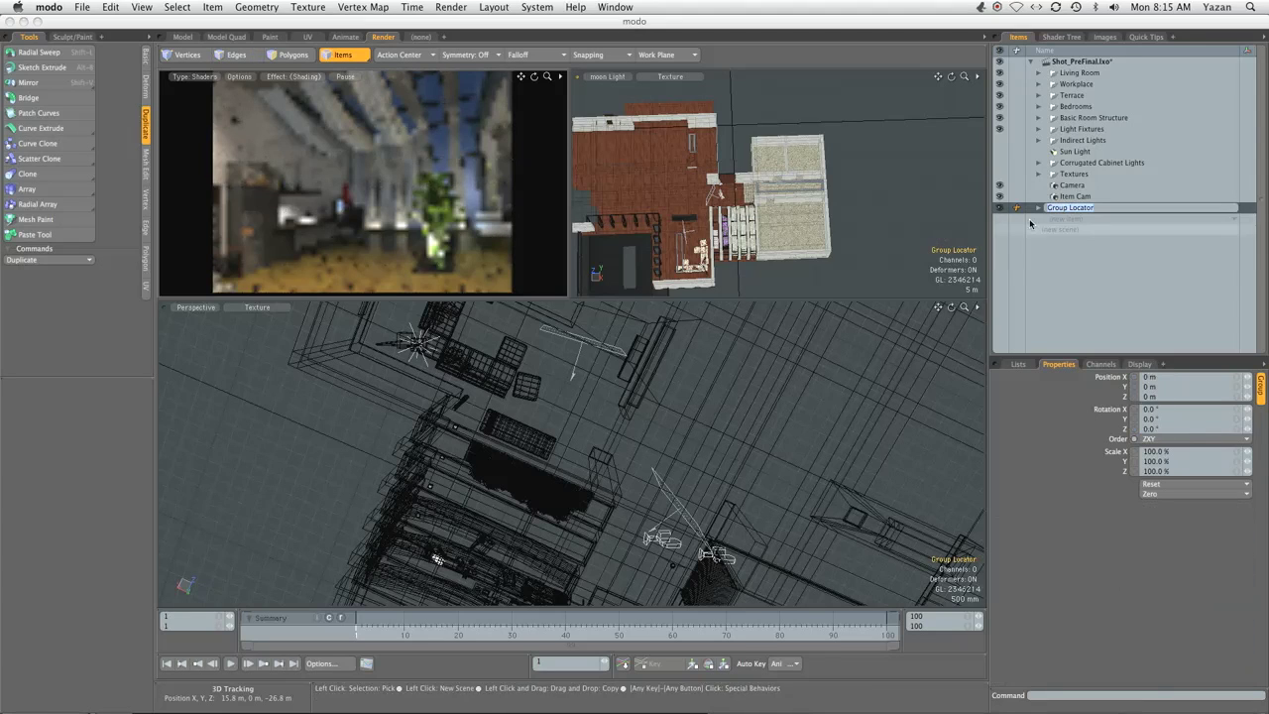
{"action": "type", "text": "Night"}
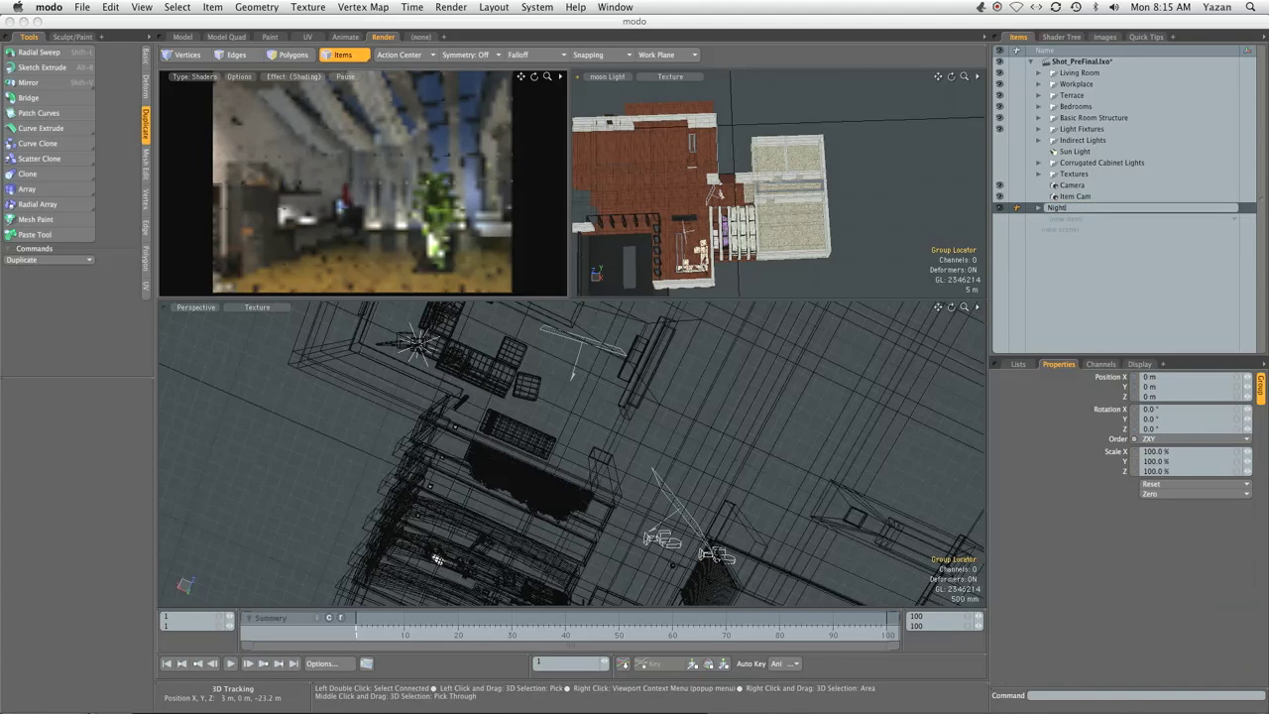
{"action": "type", "text": " T"}
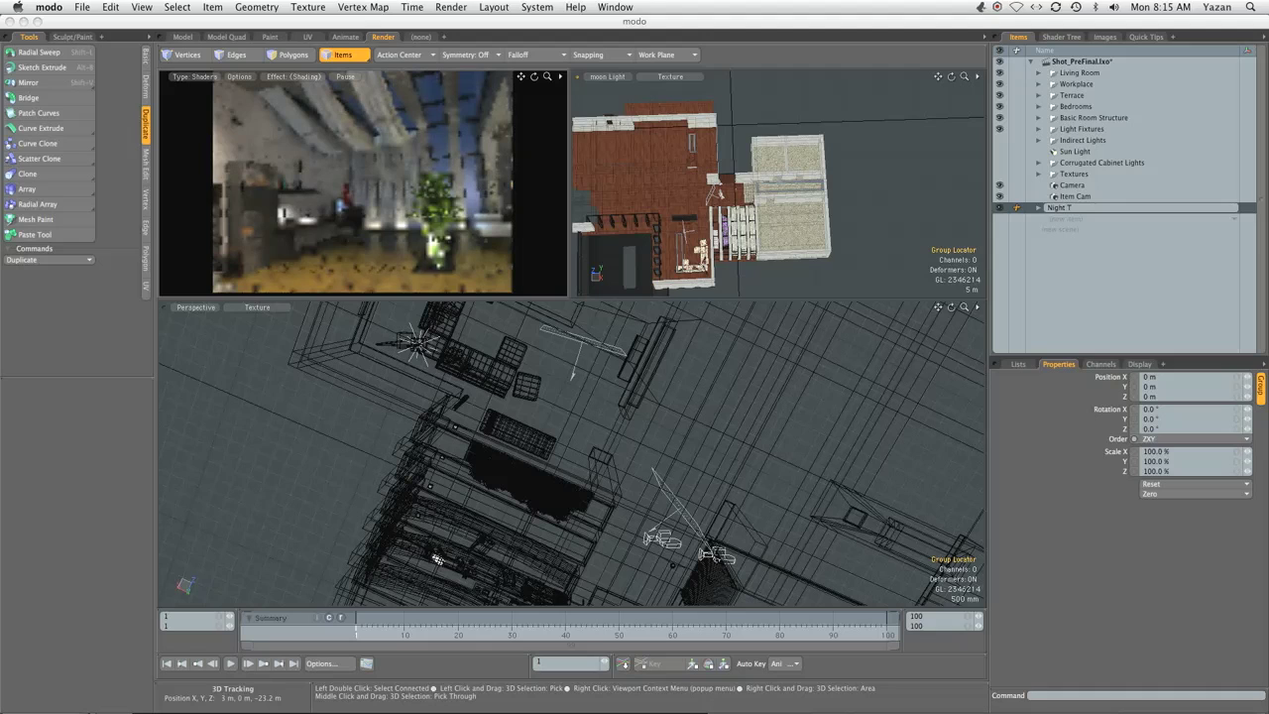
{"action": "type", "text": "ime Lights"}
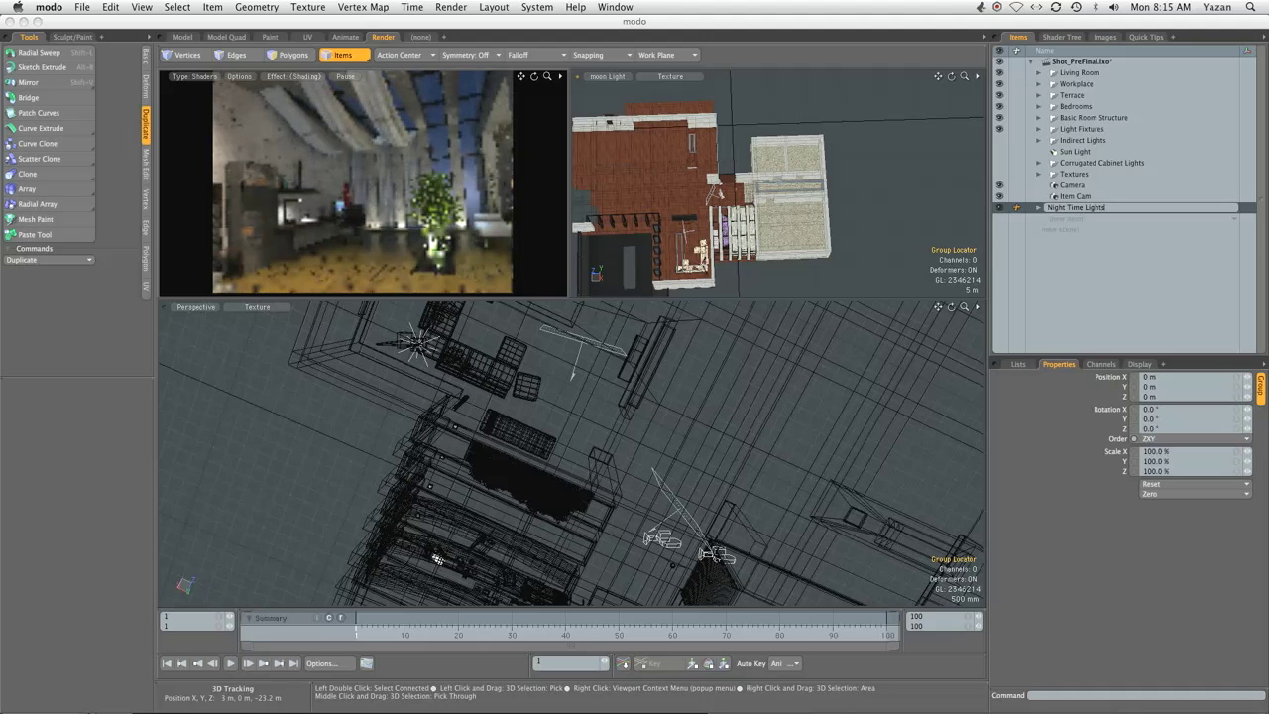
{"action": "key", "text": "Return"}
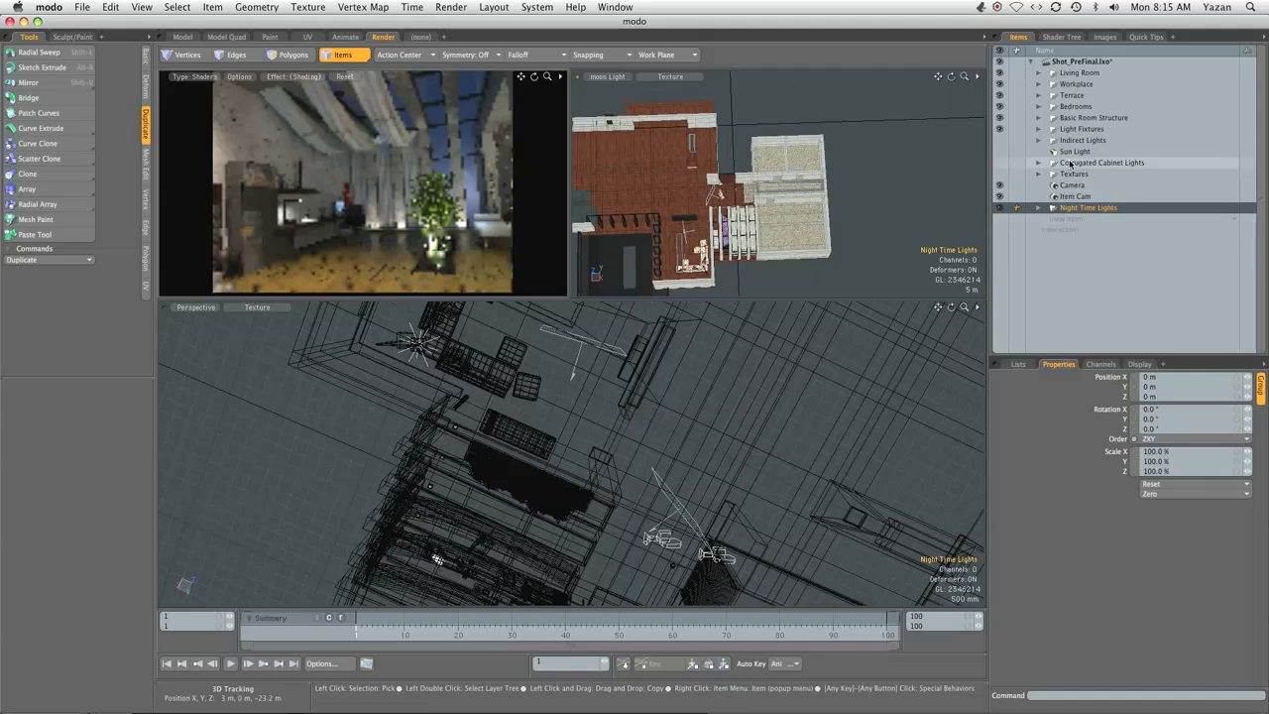
Make the Corrugated Cabinet Lights group visible, move it into Night Time Lights, and check the resulting hierarchy
{"action": "left_click", "coordinate": [1002, 164]}
{"action": "left_click_drag", "start_coordinate": [1078, 164], "coordinate": [1074, 211]}
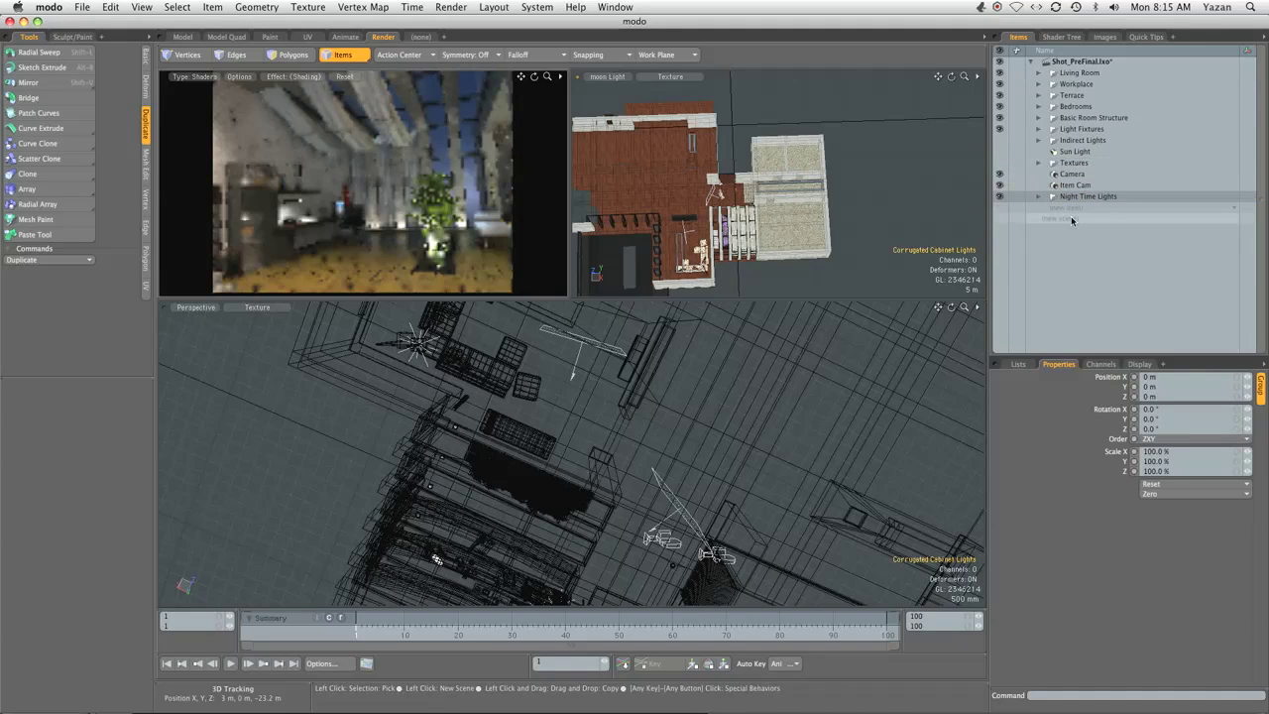
{"action": "left_click", "coordinate": [1039, 198]}
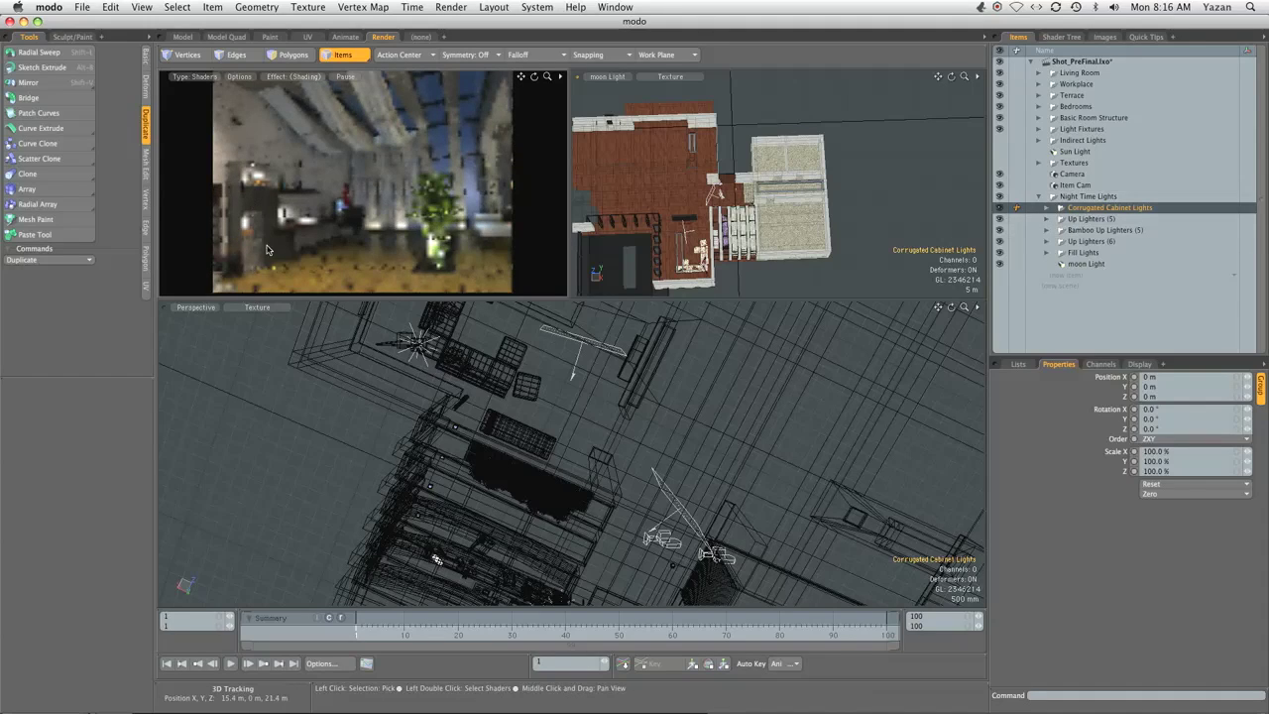
{"action": "left_click", "coordinate": [1047, 207]}
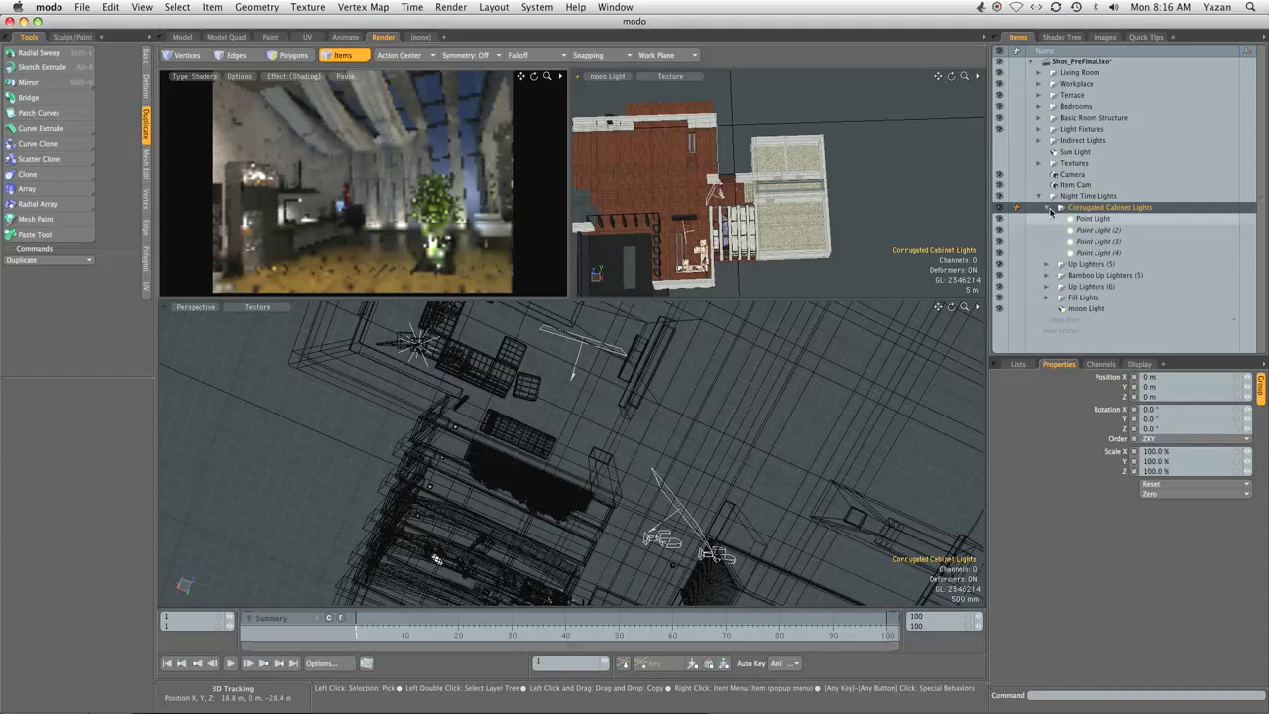
{"action": "left_click", "coordinate": [1047, 207]}
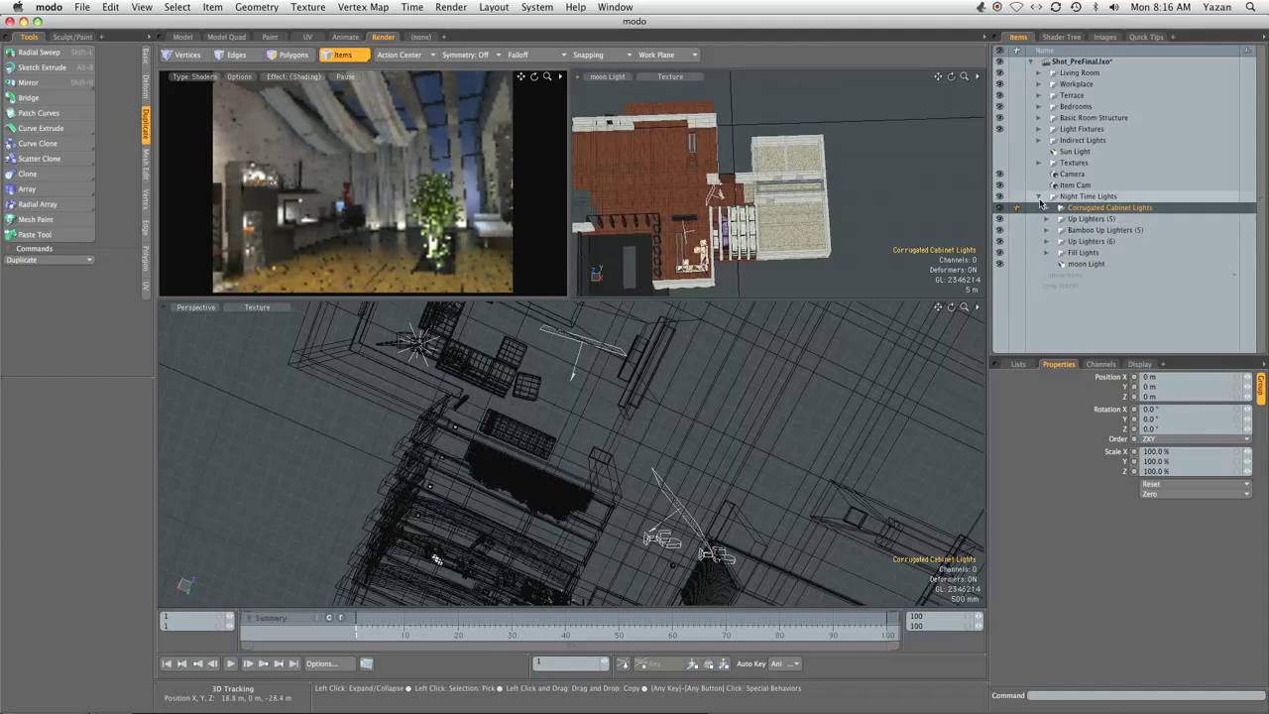
{"action": "left_click", "coordinate": [1039, 196]}
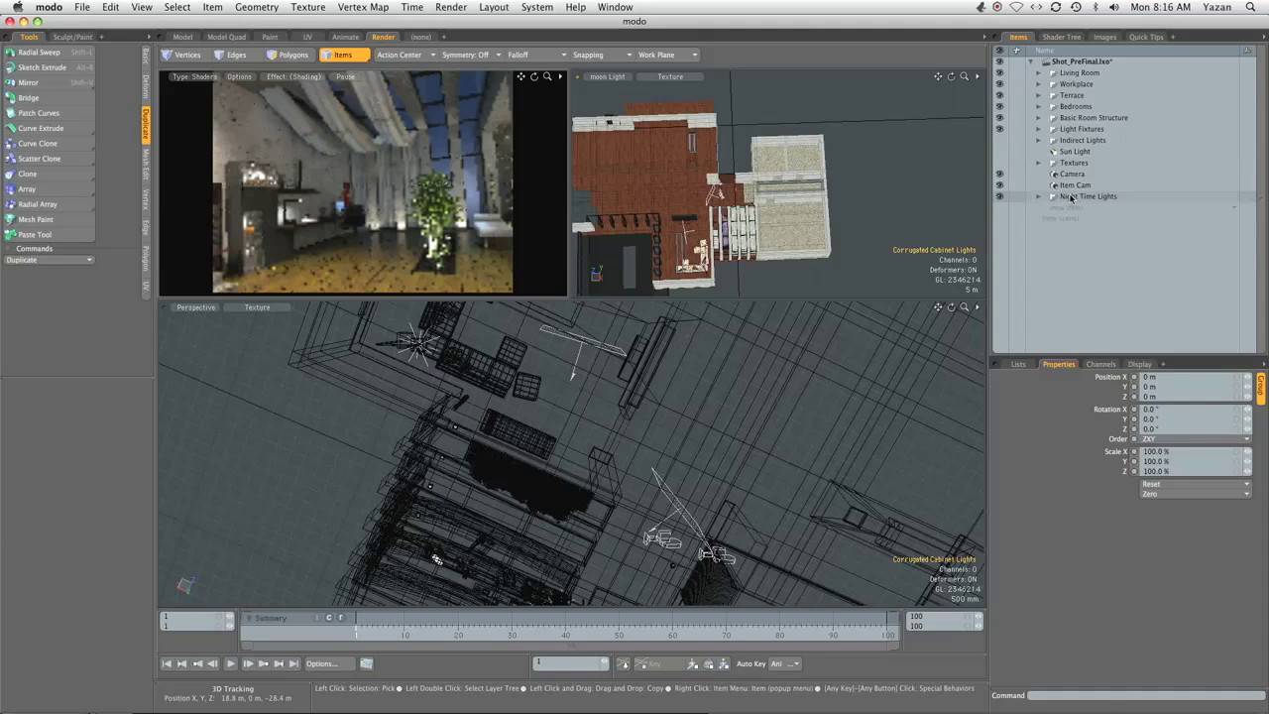
Move the Night Time Lights group directly below Indirect Lights in the item list and save the scene
{"action": "left_click_drag", "start_coordinate": [1075, 197], "coordinate": [1069, 151]}
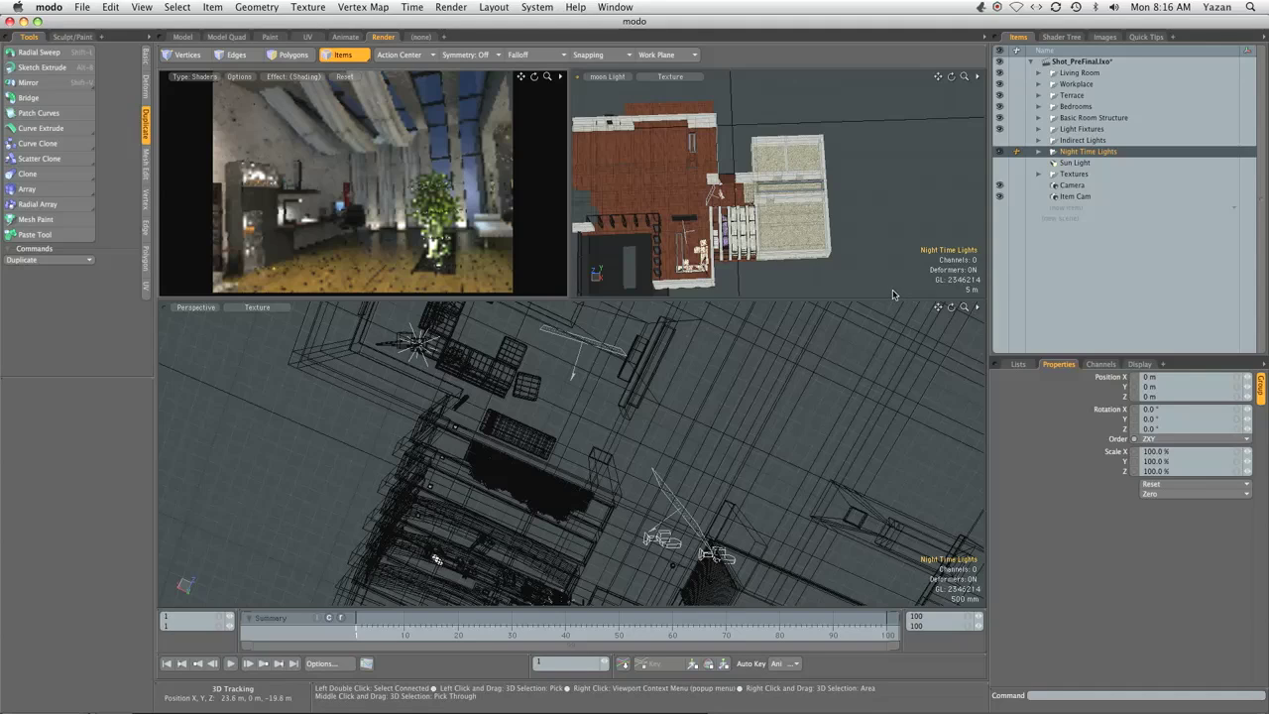
{"action": "key", "text": "super+s"}
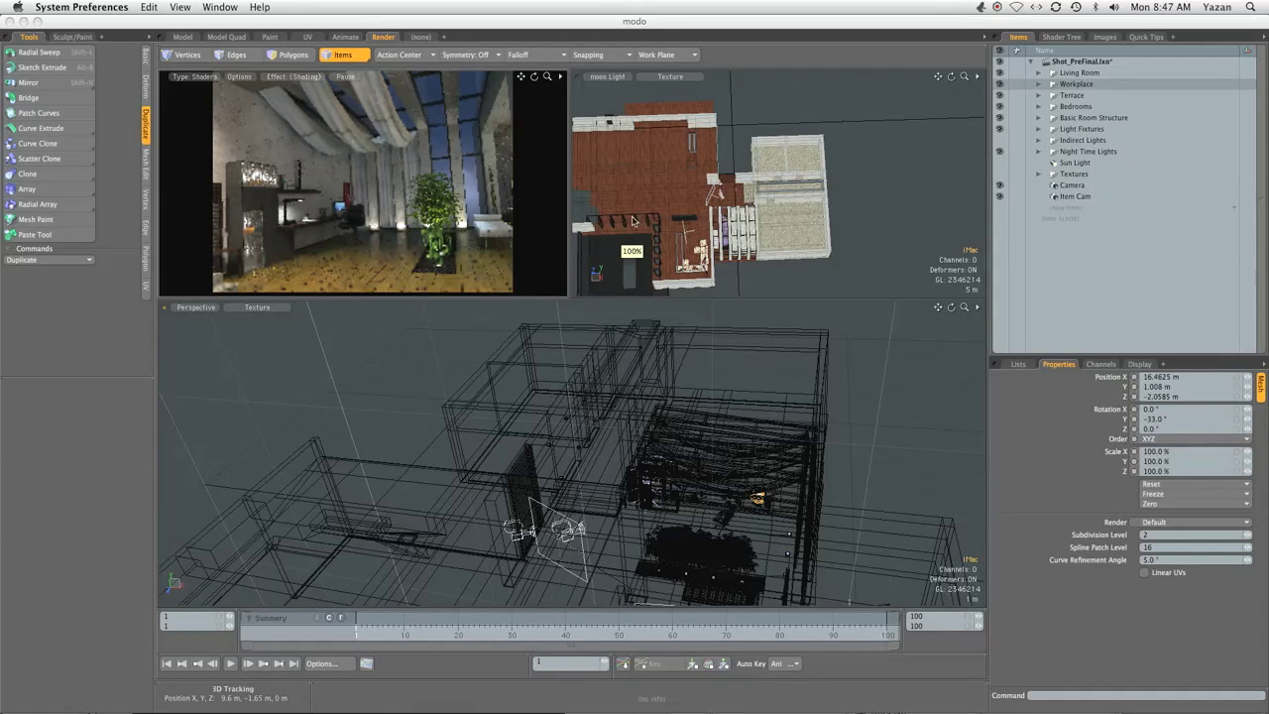
Clear the iMac item selection so that no items are selected
{"action": "left_click", "coordinate": [900, 149]}
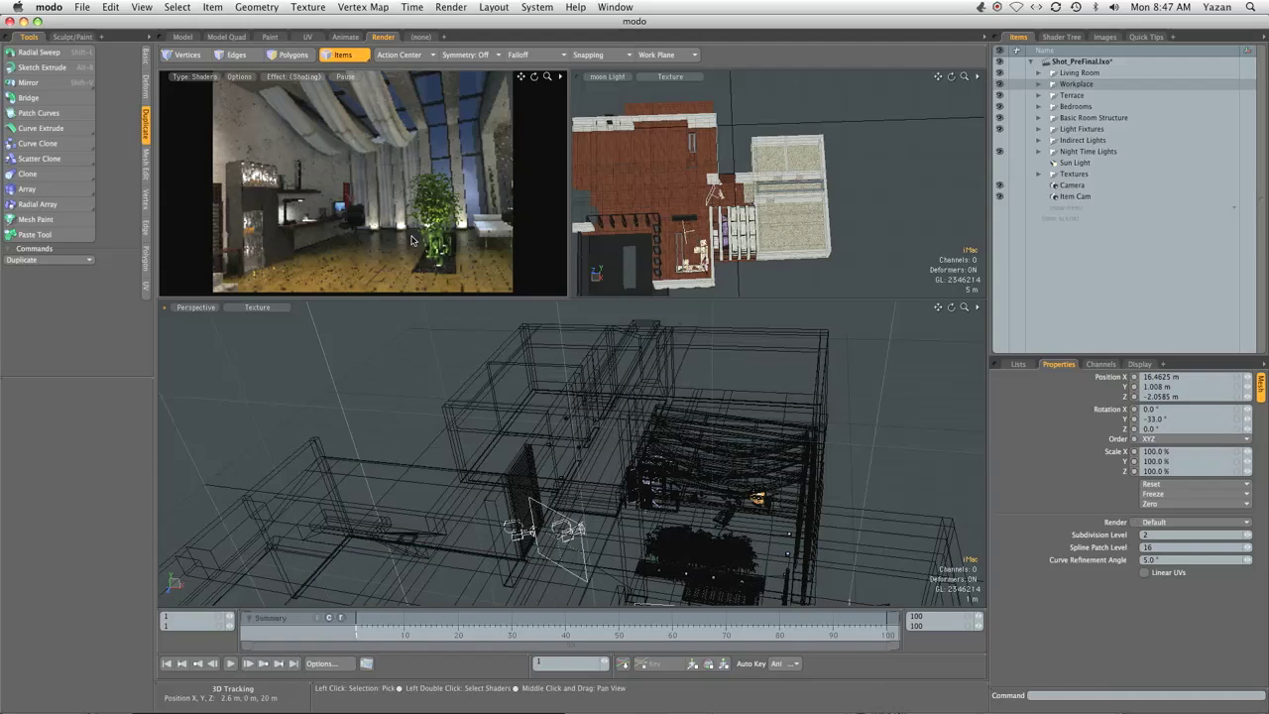
{"action": "left_click", "coordinate": [910, 153]}
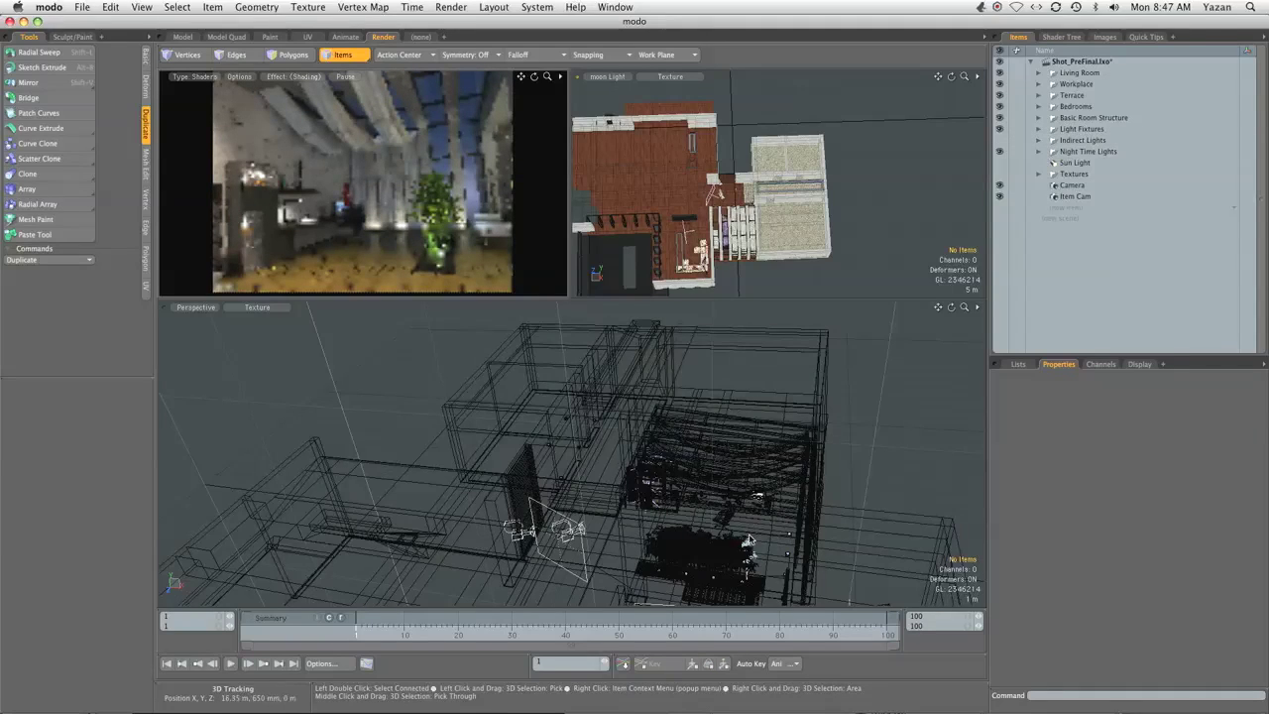
Set the width and height of the source Up Lighters and Bamboo Up Lighters lights to 20 mm and collapse their groups
{"action": "left_click", "coordinate": [1039, 151]}
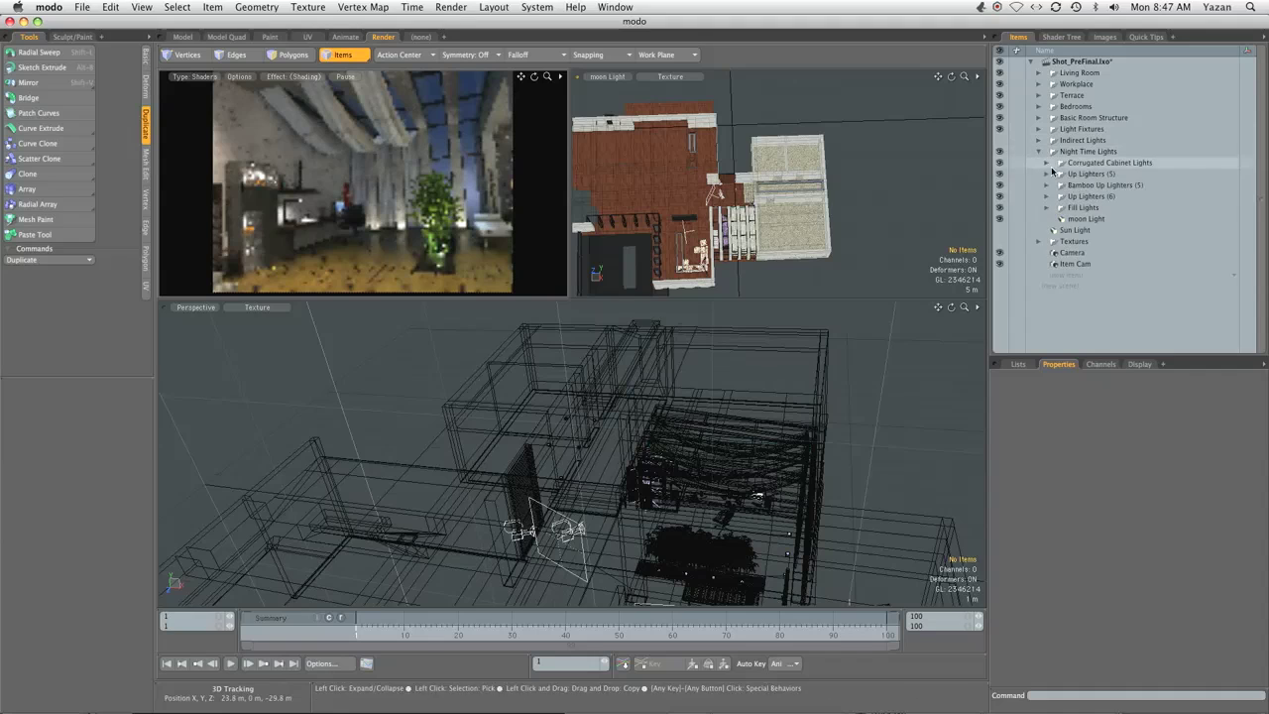
{"action": "left_click", "coordinate": [1046, 173]}
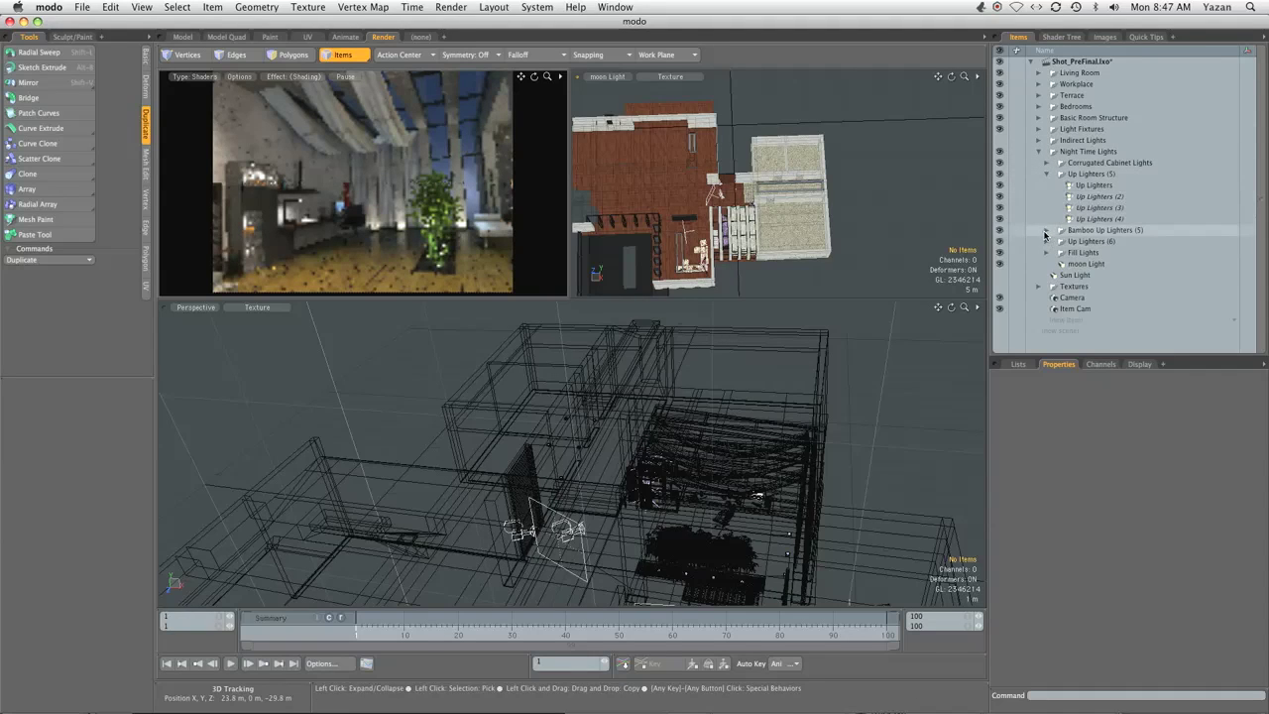
{"action": "left_click", "coordinate": [1046, 230]}
{"action": "left_click", "coordinate": [1095, 242]}
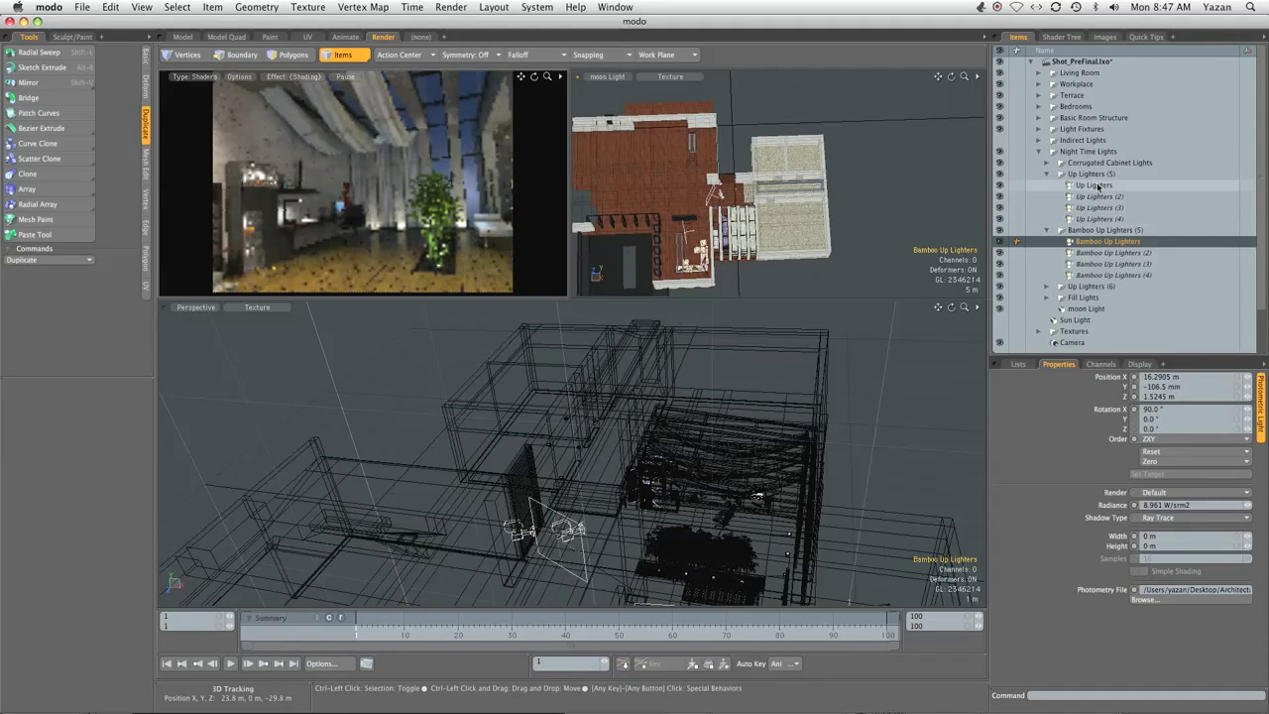
{"action": "left_click", "coordinate": [1097, 185], "text": "ctrl"}
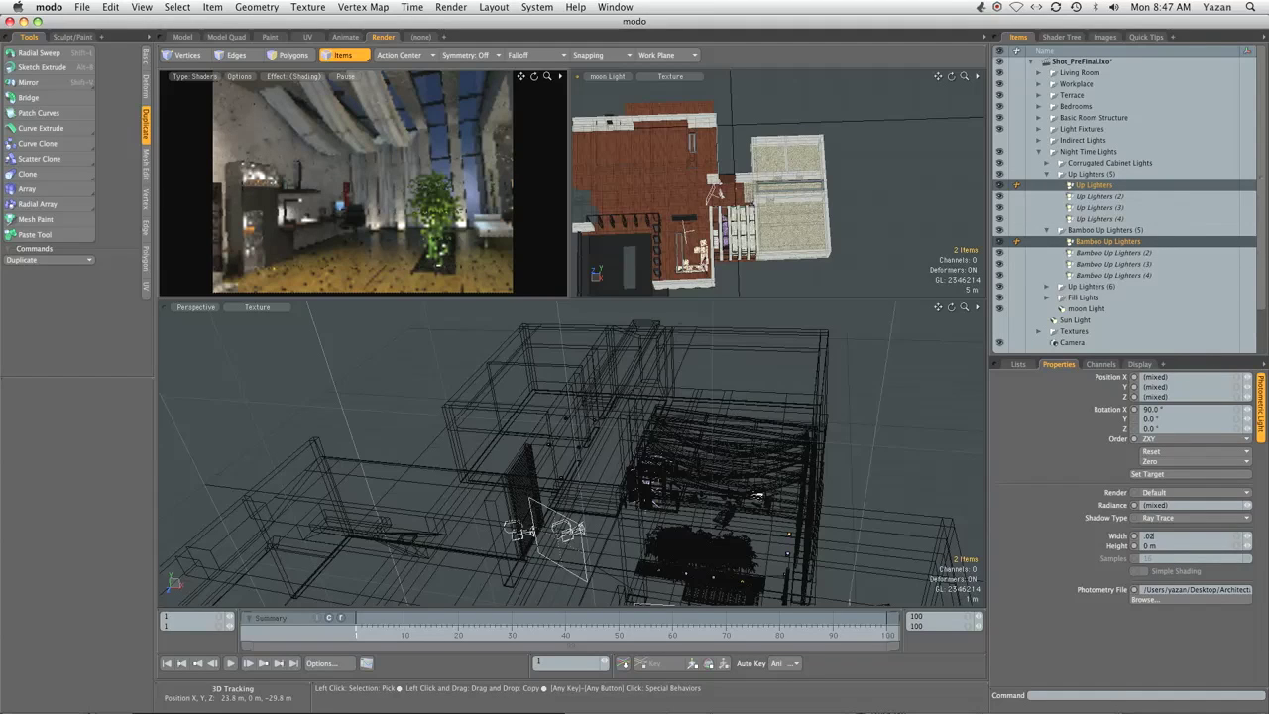
{"action": "key", "text": "Tab"}
{"action": "type", "text": "20"}
{"action": "key", "text": "Return"}
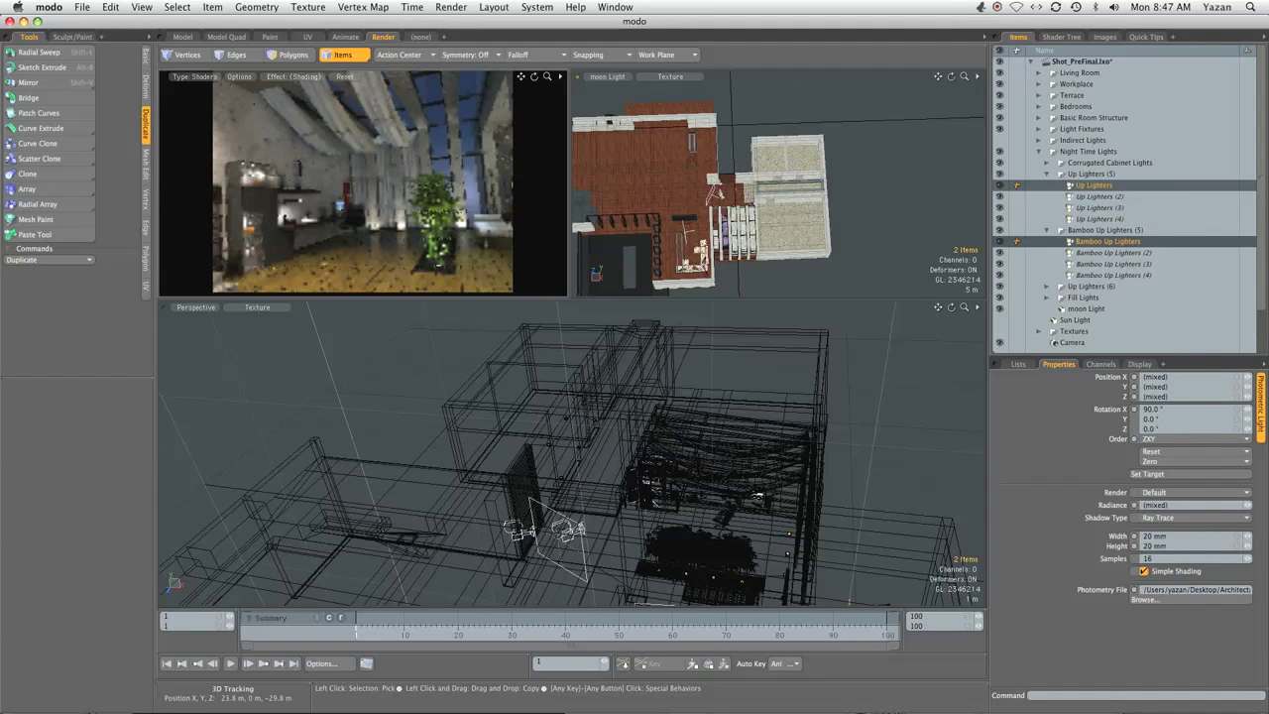
{"action": "left_click_drag", "start_coordinate": [737, 579], "coordinate": [708, 469], "text": "ctrl+alt"}
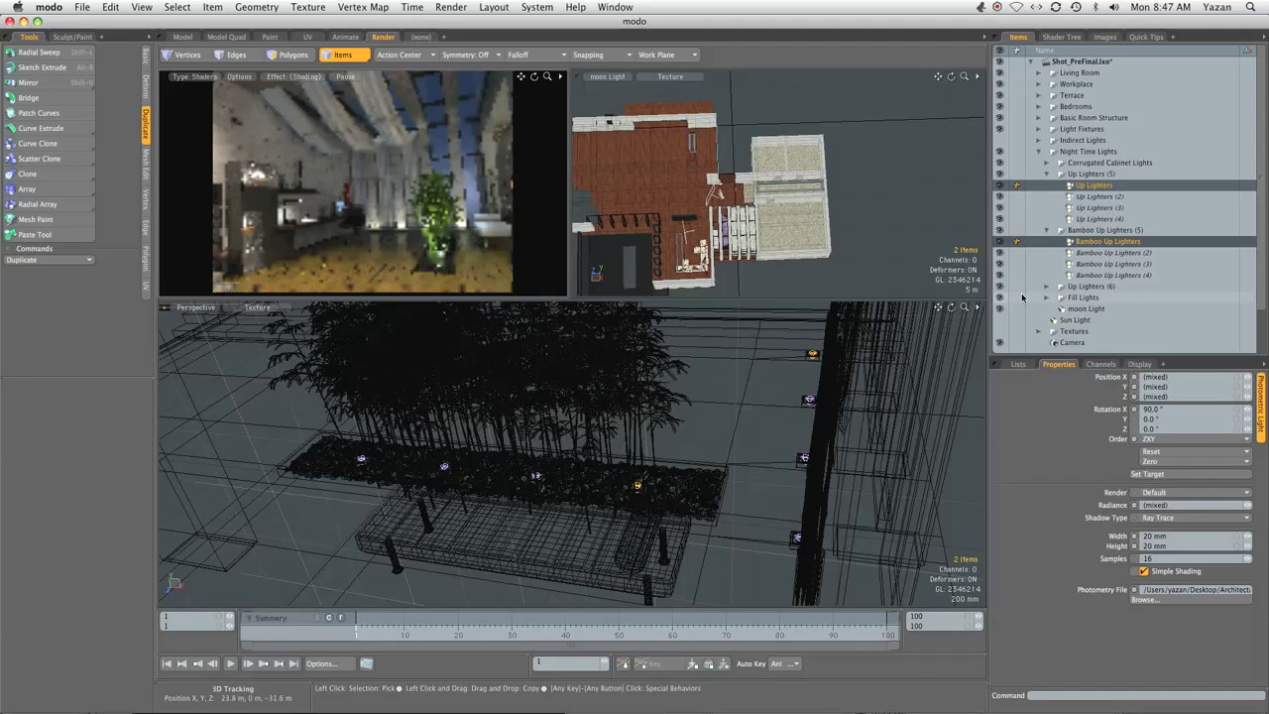
{"action": "left_click", "coordinate": [1046, 175]}
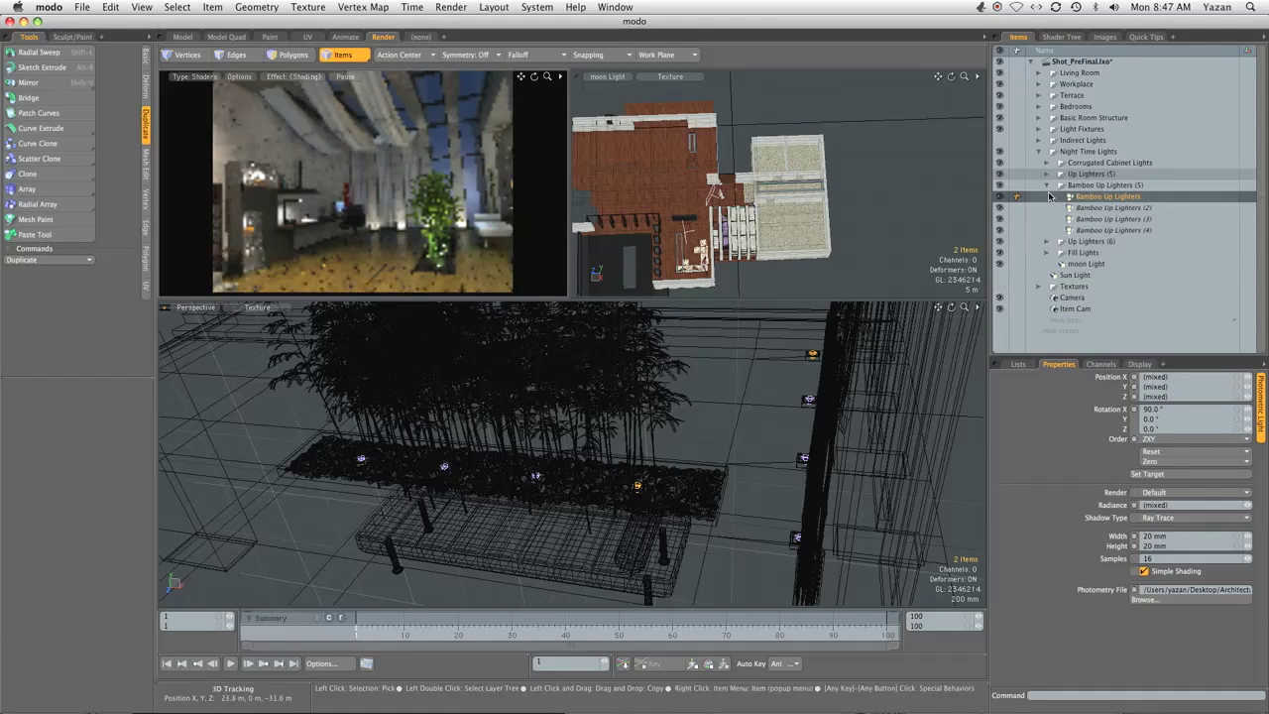
{"action": "left_click", "coordinate": [1047, 185]}
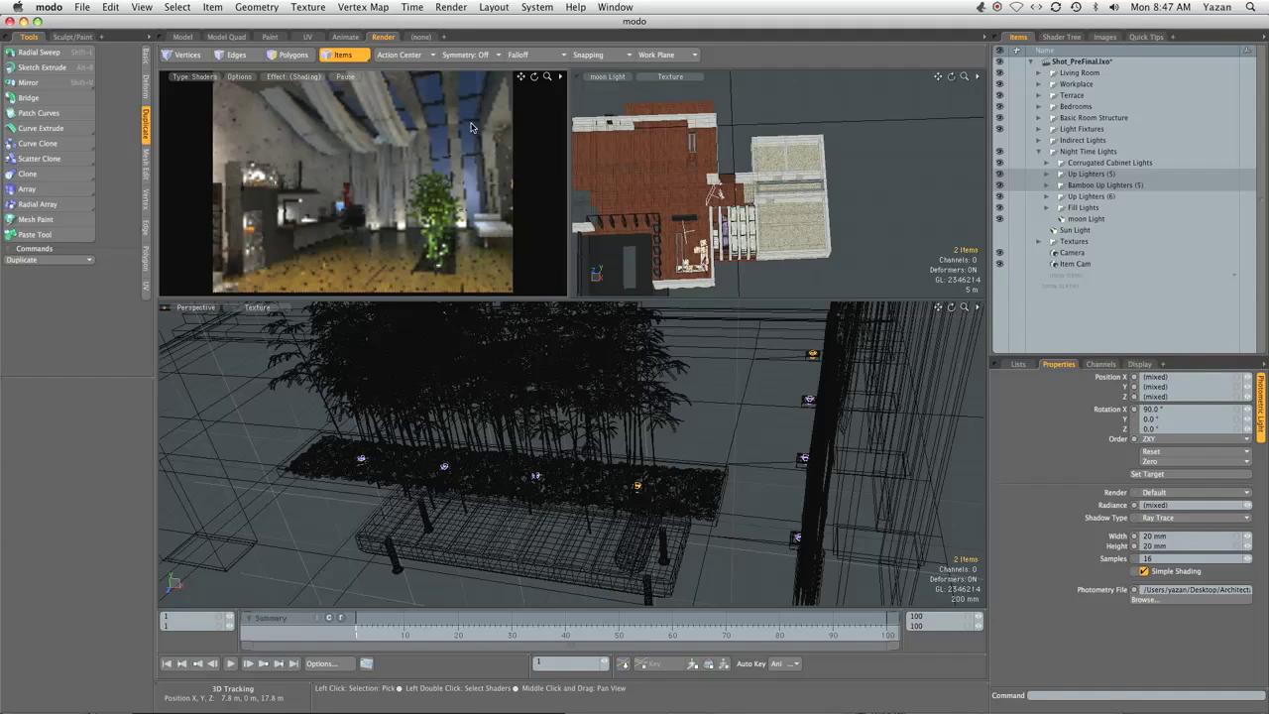
Add a photometric light using the IES file 25R14SC-SP_(33405).ies from the IES/Incandescent_Reflector folder
{"action": "left_click", "coordinate": [1076, 286]}
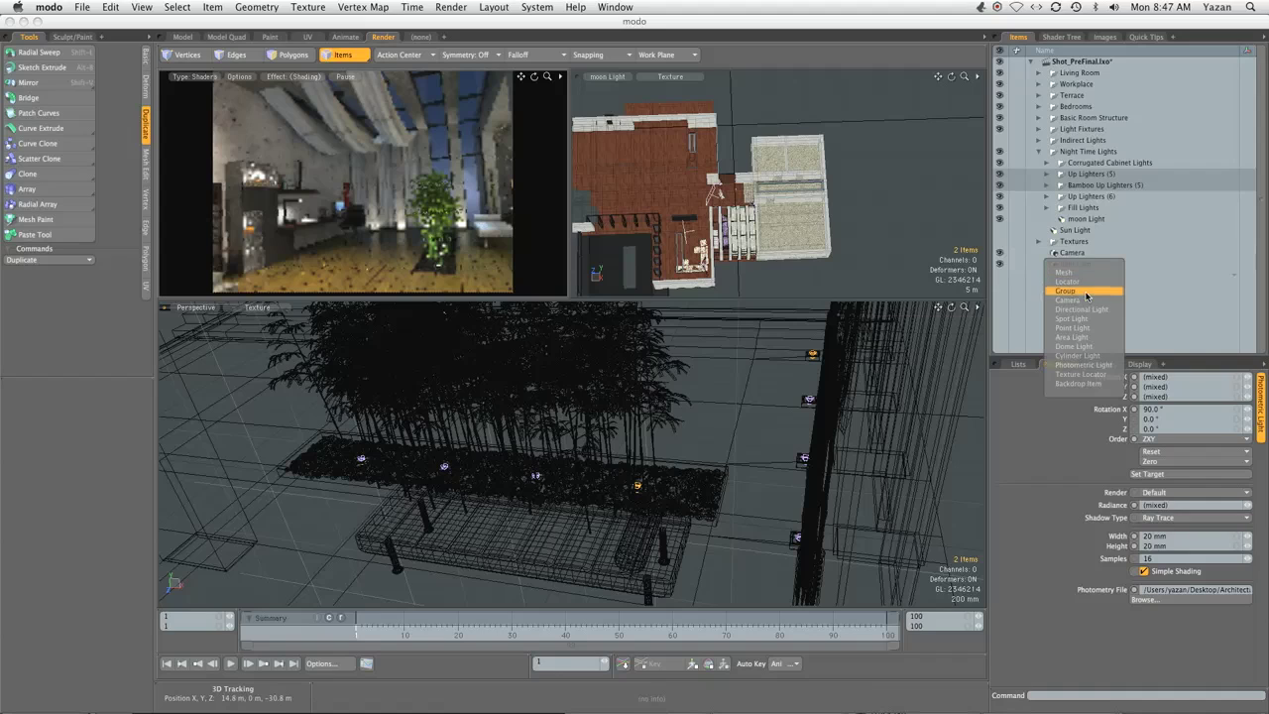
{"action": "left_click", "coordinate": [1083, 365]}
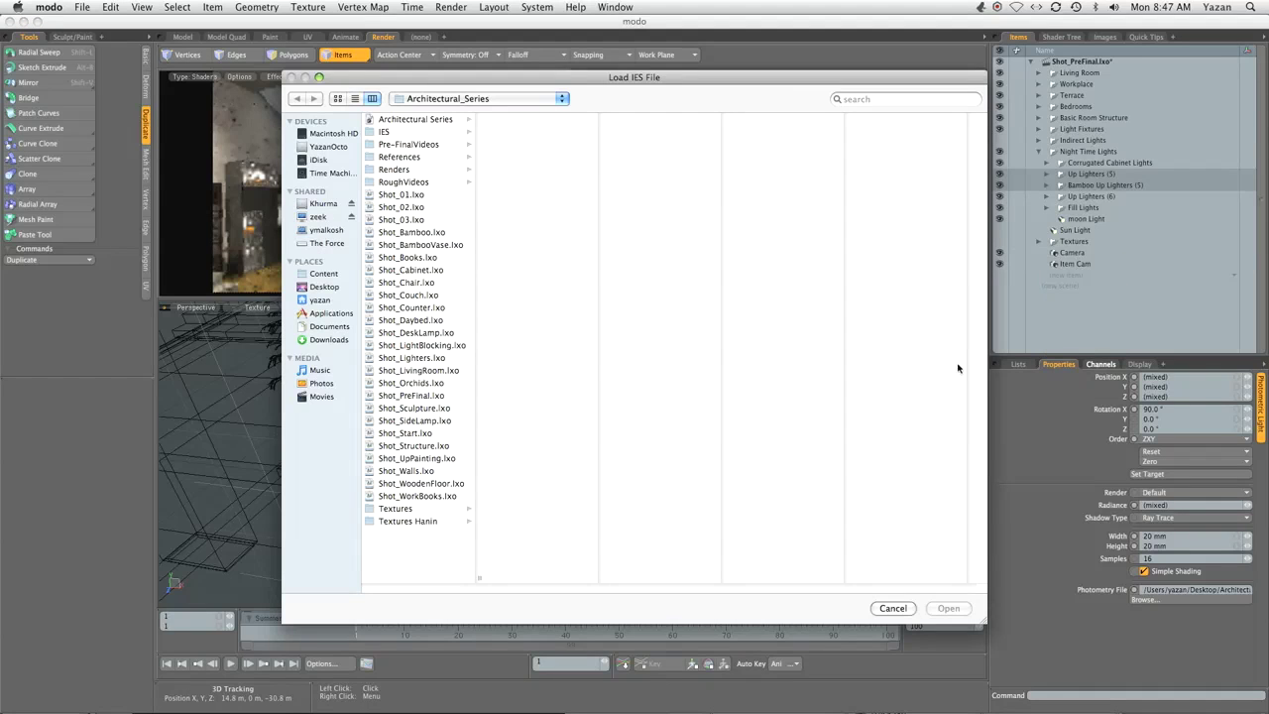
{"action": "left_click", "coordinate": [427, 133]}
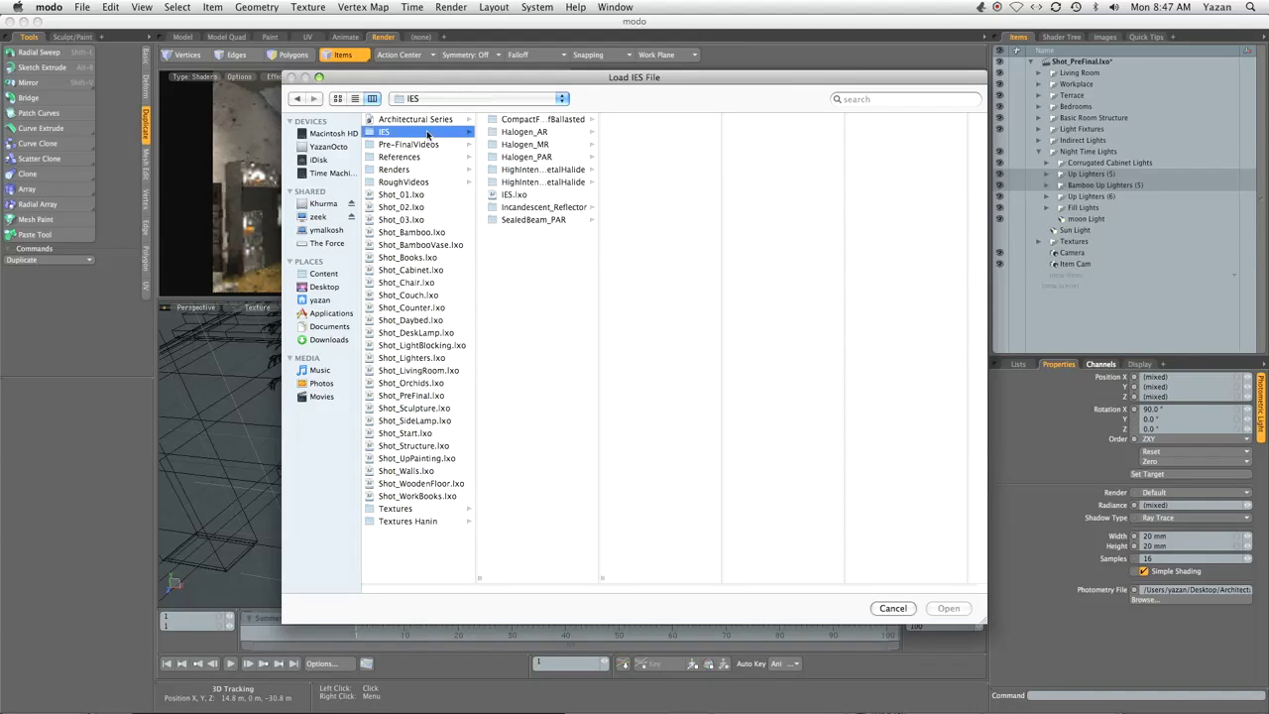
{"action": "left_click", "coordinate": [543, 207]}
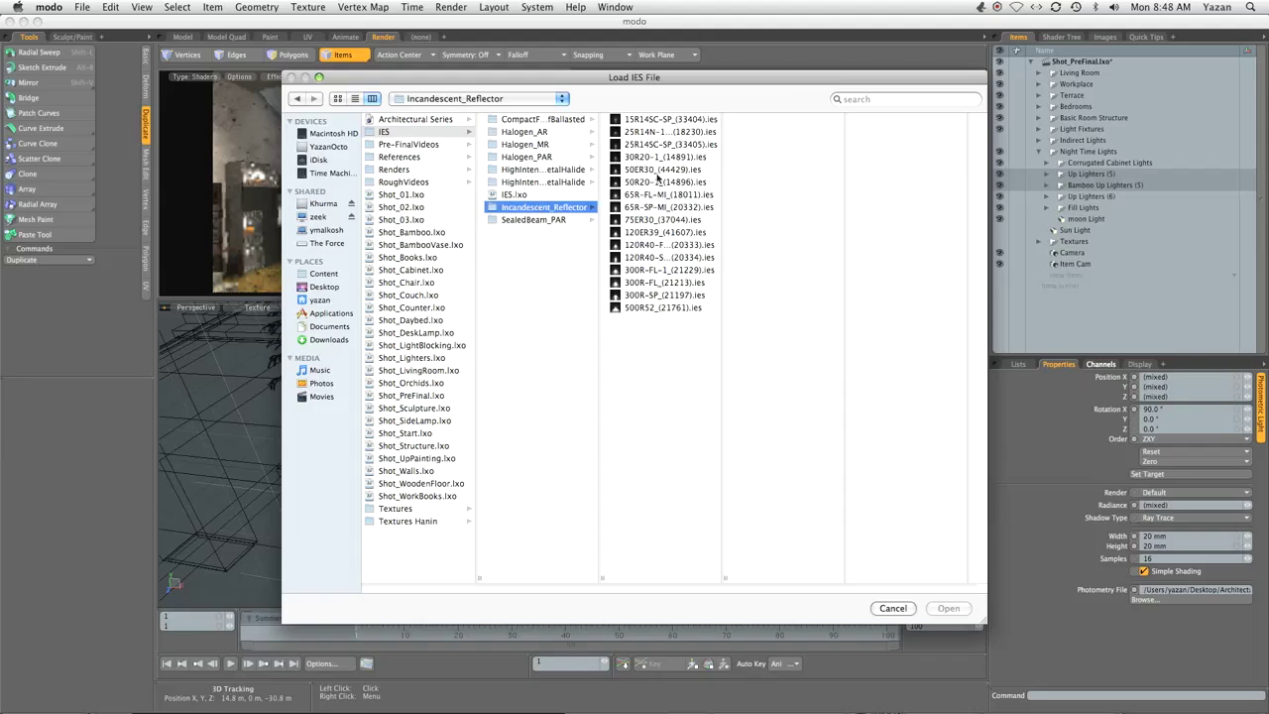
{"action": "left_click", "coordinate": [690, 146]}
{"action": "left_click", "coordinate": [691, 133]}
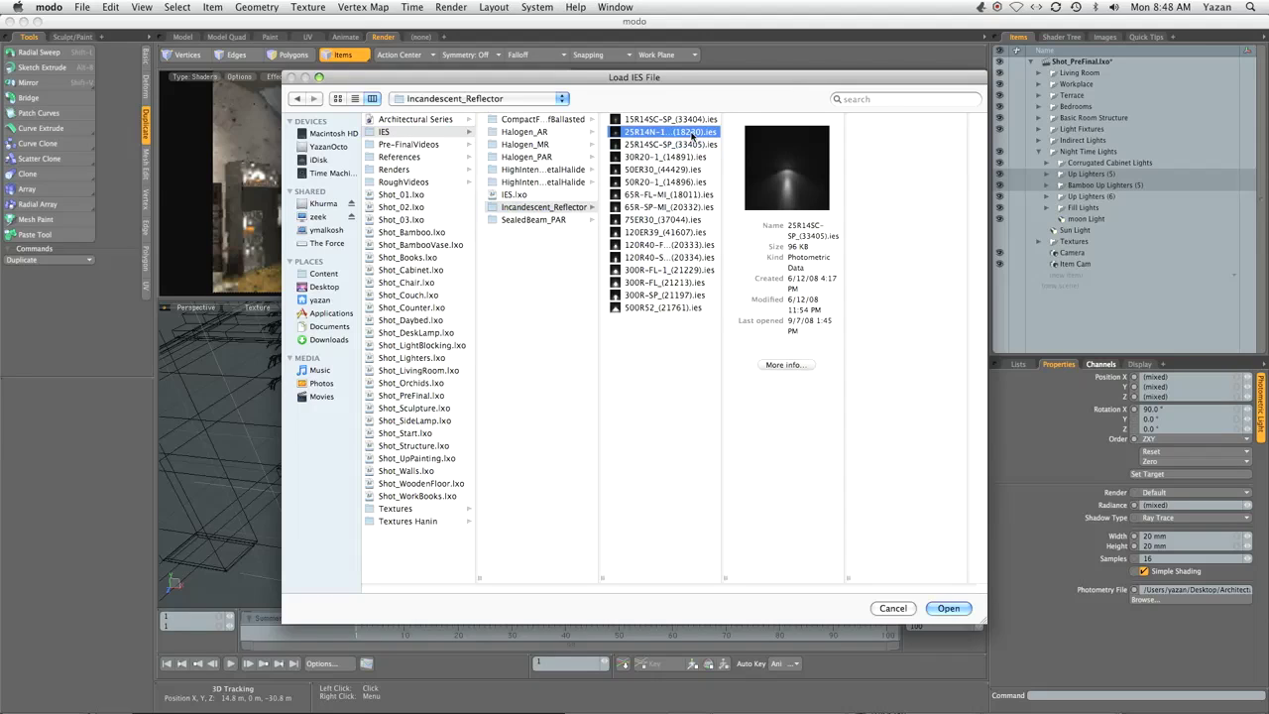
{"action": "left_click", "coordinate": [693, 146]}
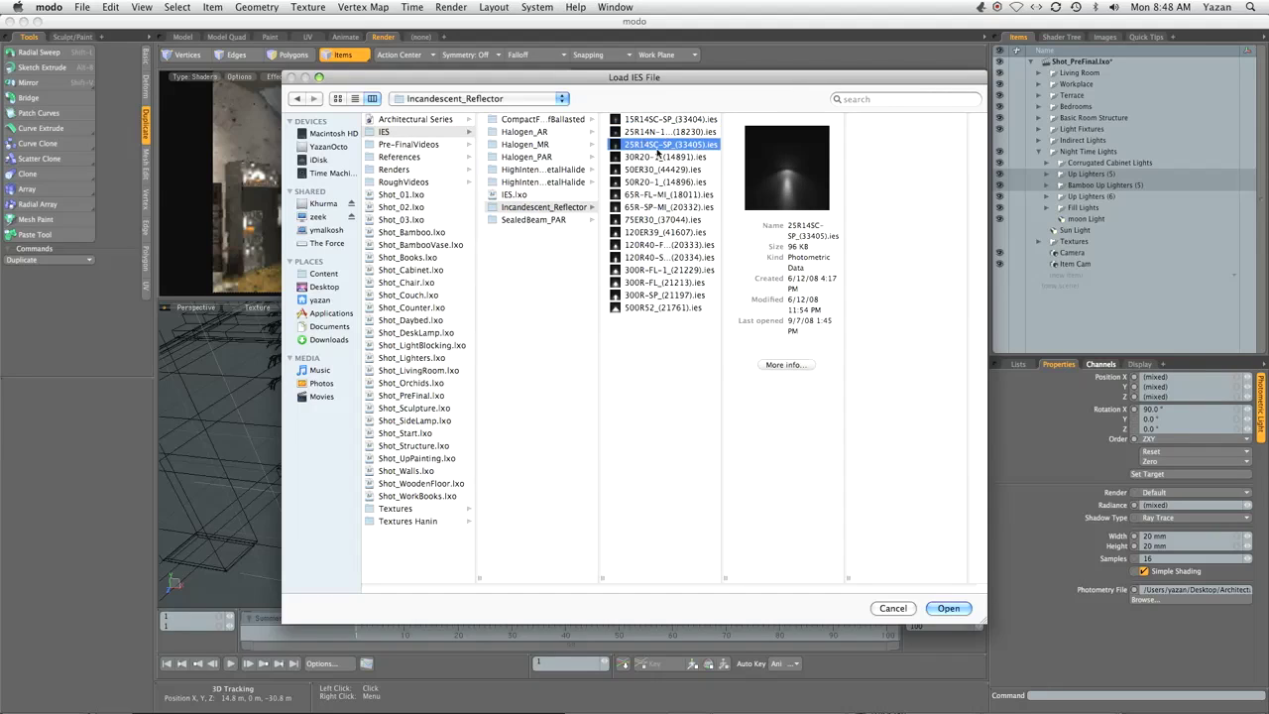
{"action": "left_click", "coordinate": [948, 608]}
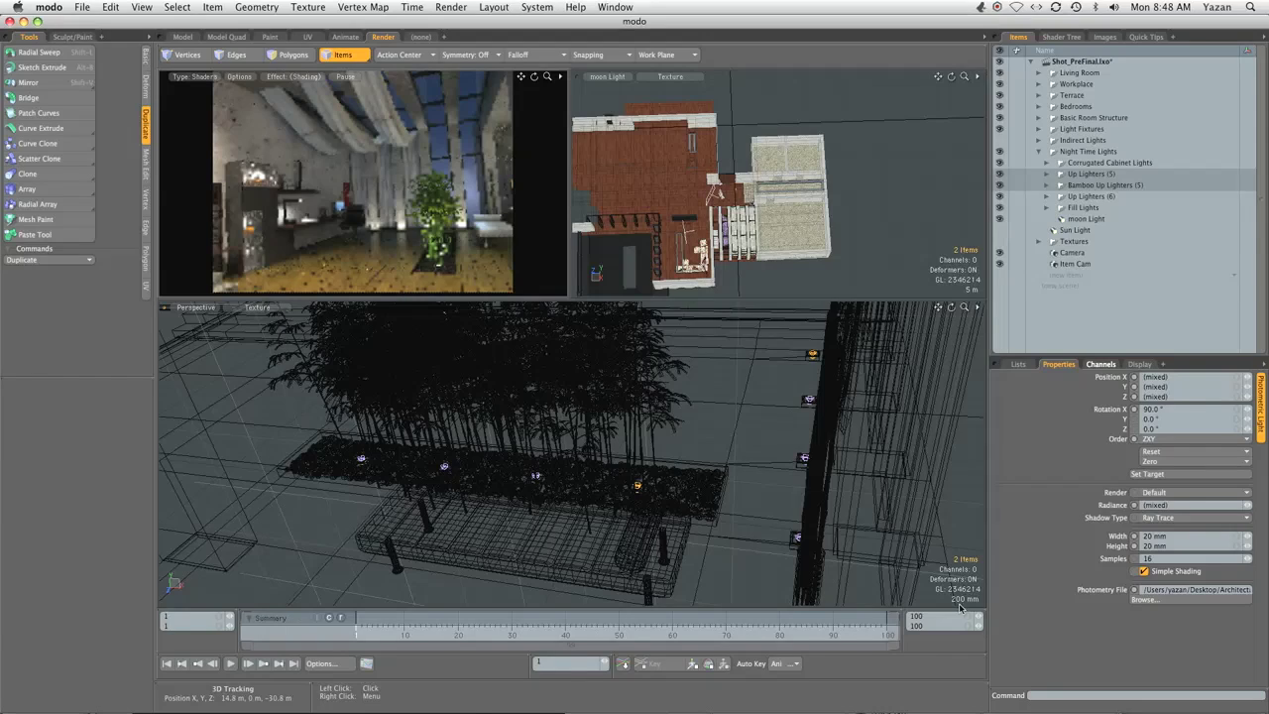
Move the new photometric light in the top view to about X 20.5 m, Z 2.5 m, outside the bamboo area
{"action": "key", "text": "ctrl+space"}
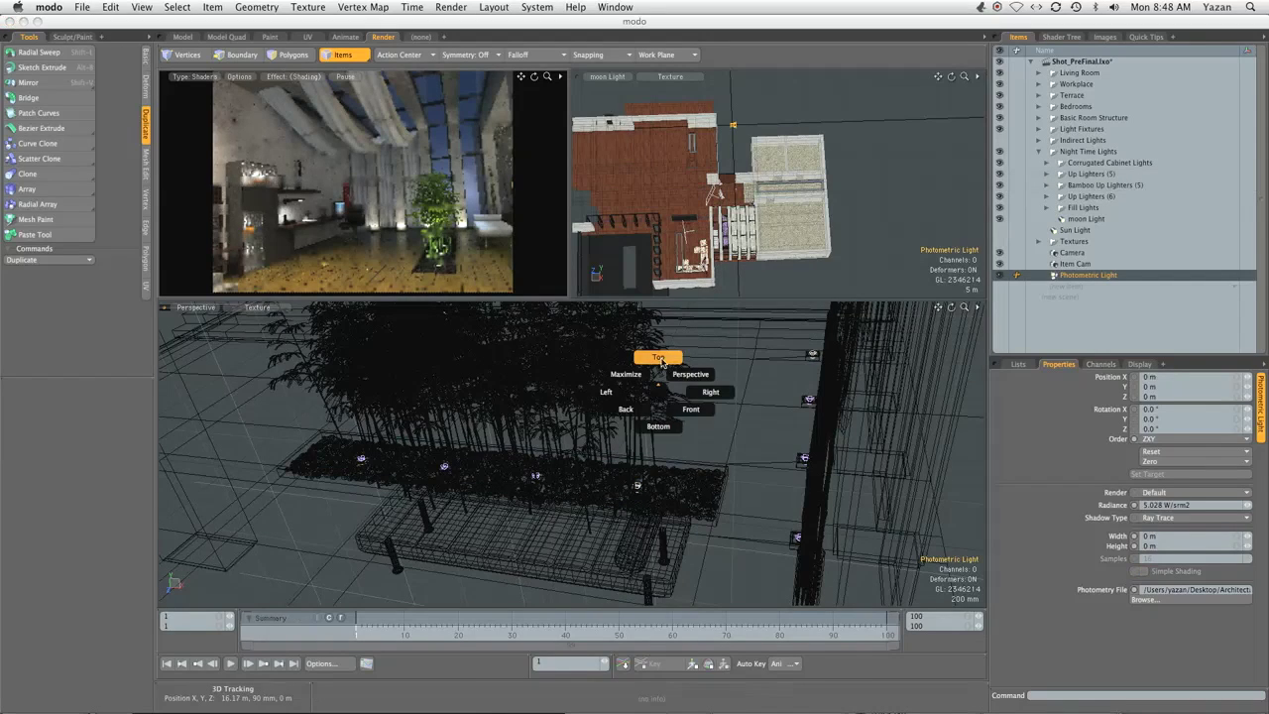
{"action": "left_click", "coordinate": [661, 359]}
{"action": "left_click_drag", "start_coordinate": [681, 392], "coordinate": [545, 412], "text": "ctrl+alt"}
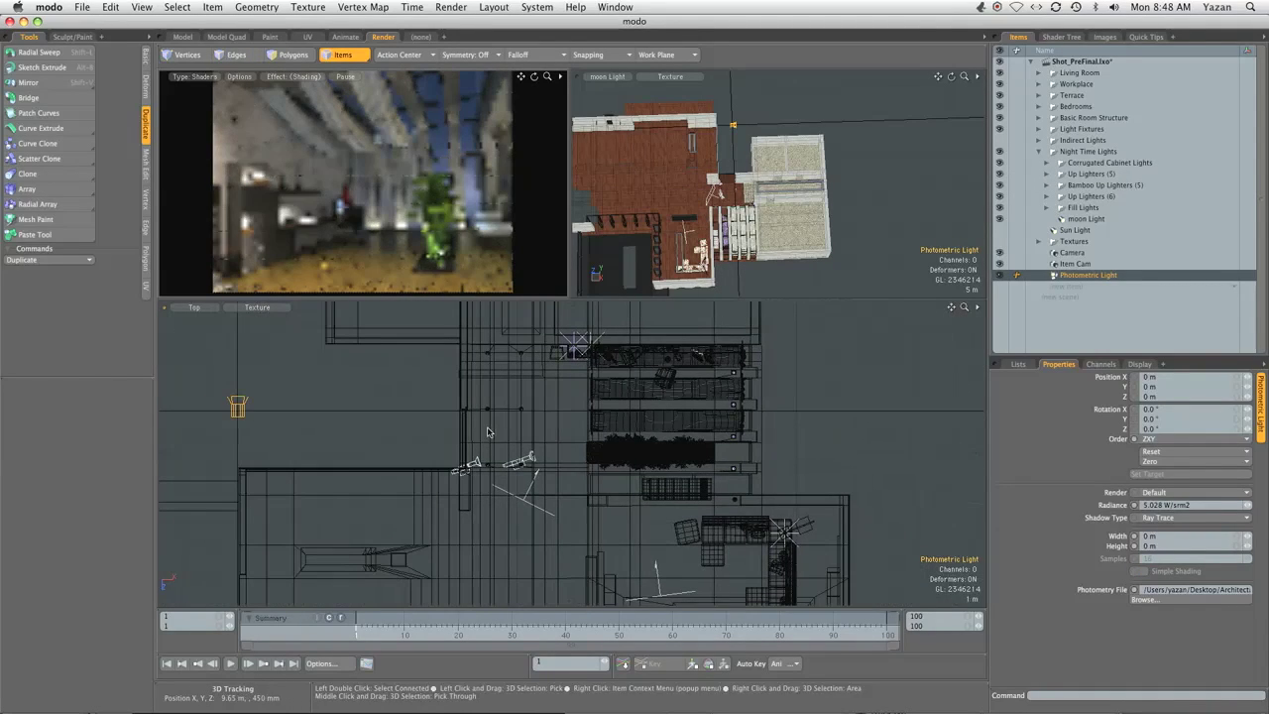
{"action": "key", "text": "w"}
{"action": "left_click_drag", "start_coordinate": [296, 430], "coordinate": [906, 502]}
Rotate the photometric light to 90° around X so that it points upward
{"action": "key", "text": "ctrl+space"}
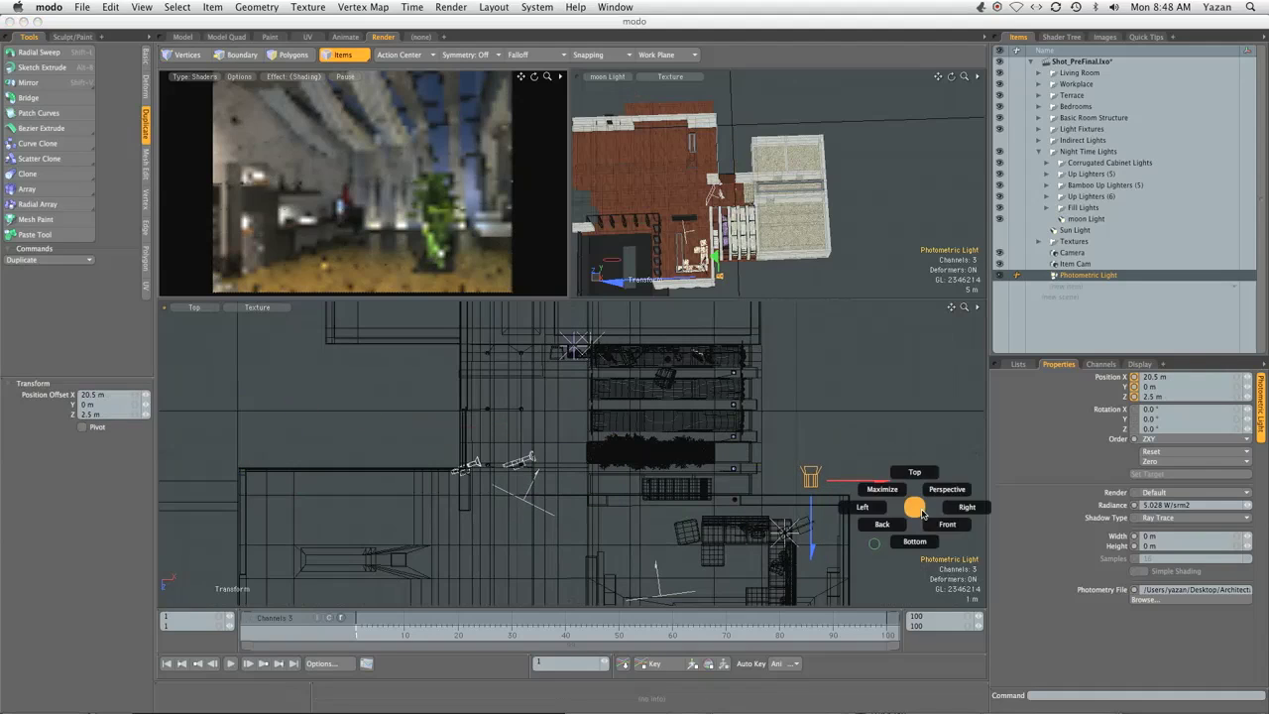
{"action": "left_click", "coordinate": [879, 508]}
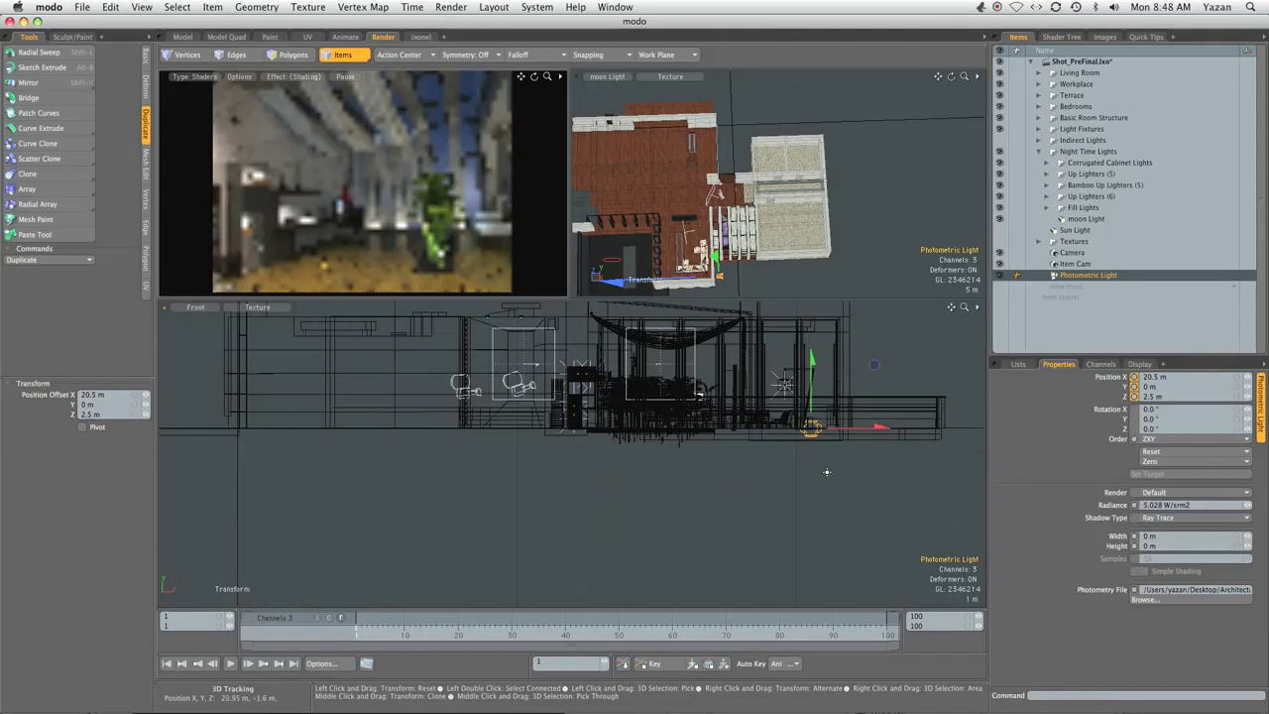
{"action": "key", "text": "ctrl+space"}
{"action": "left_click", "coordinate": [937, 492]}
{"action": "key", "text": "e"}
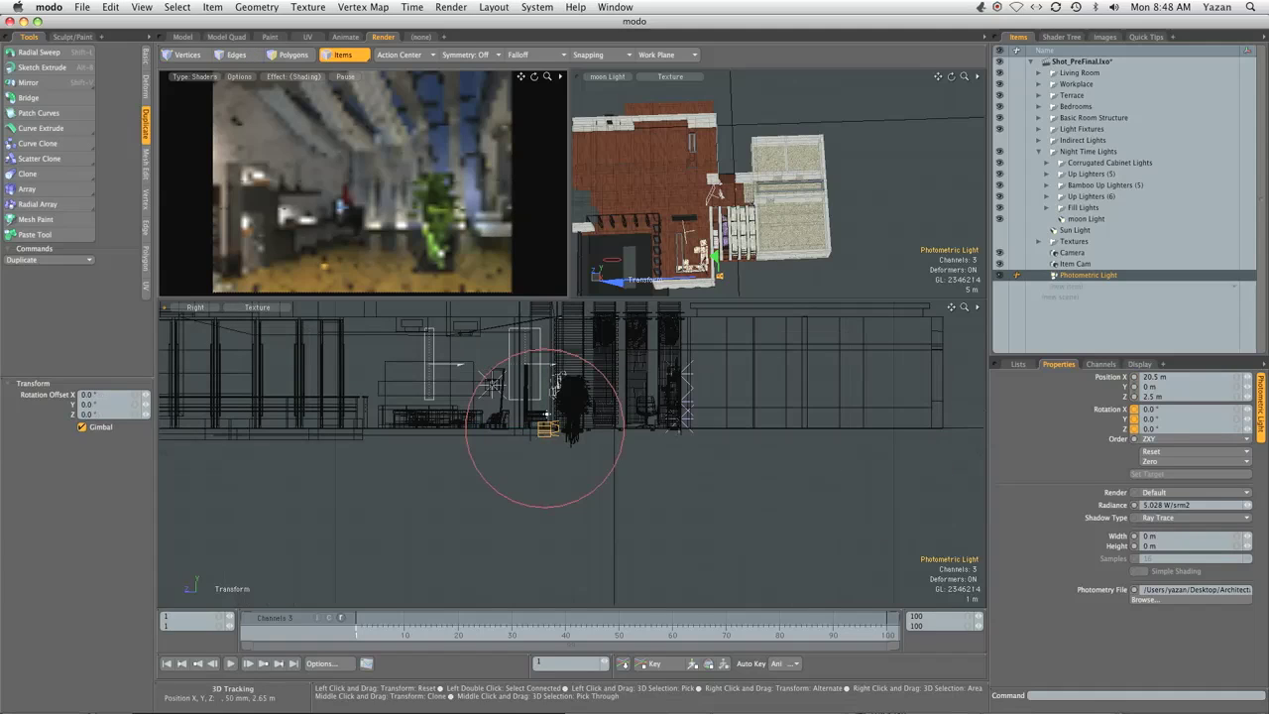
{"action": "left_click_drag", "start_coordinate": [579, 356], "coordinate": [483, 377]}
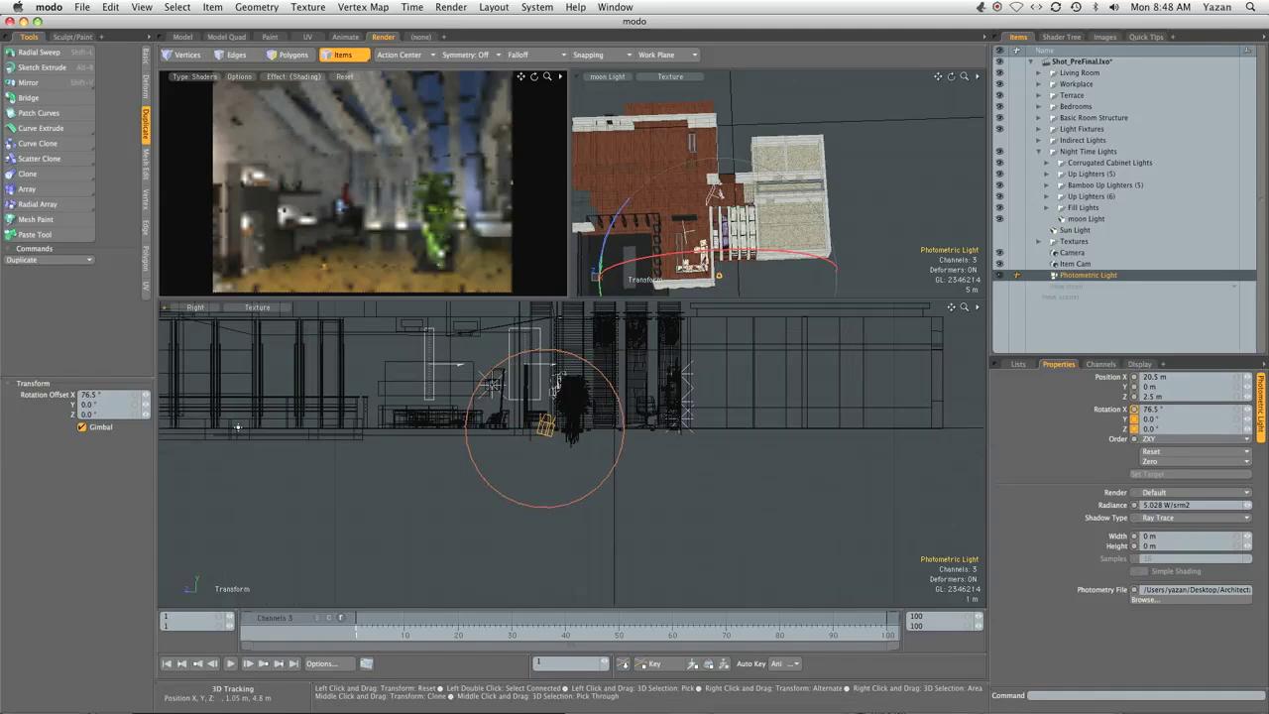
{"action": "left_click", "coordinate": [99, 395]}
{"action": "type", "text": "-90"}
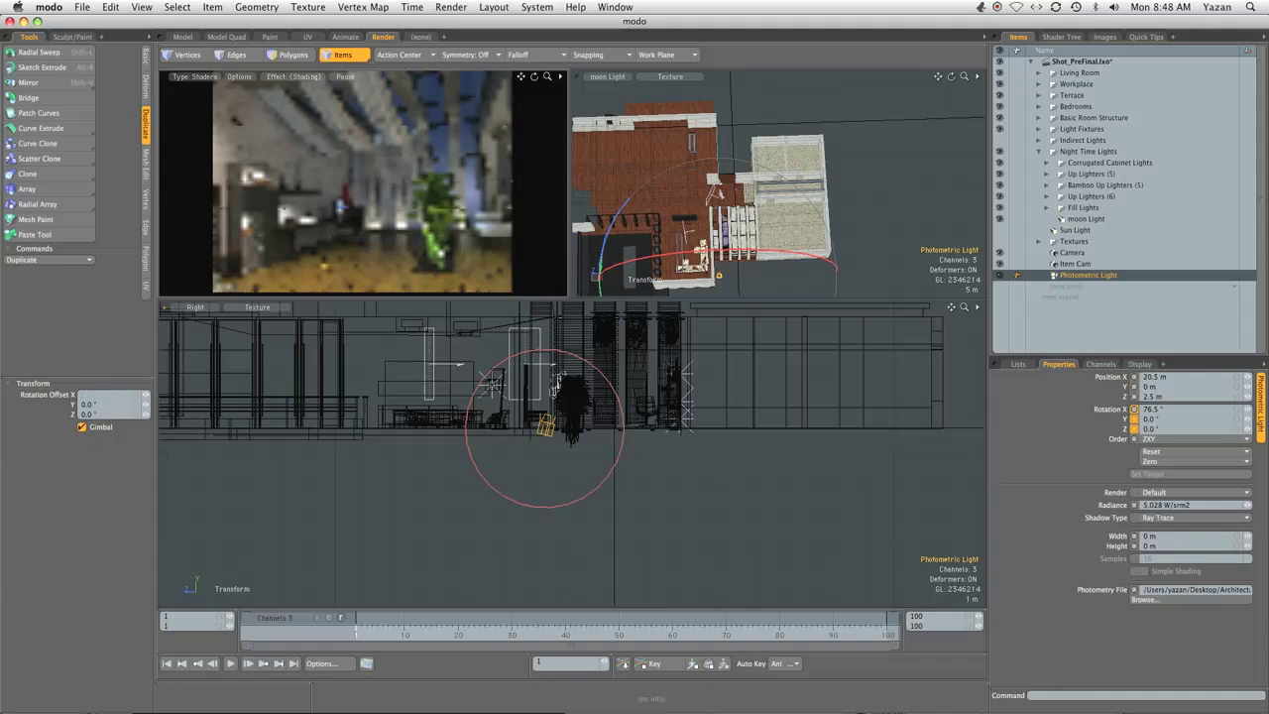
{"action": "key", "text": "Return"}
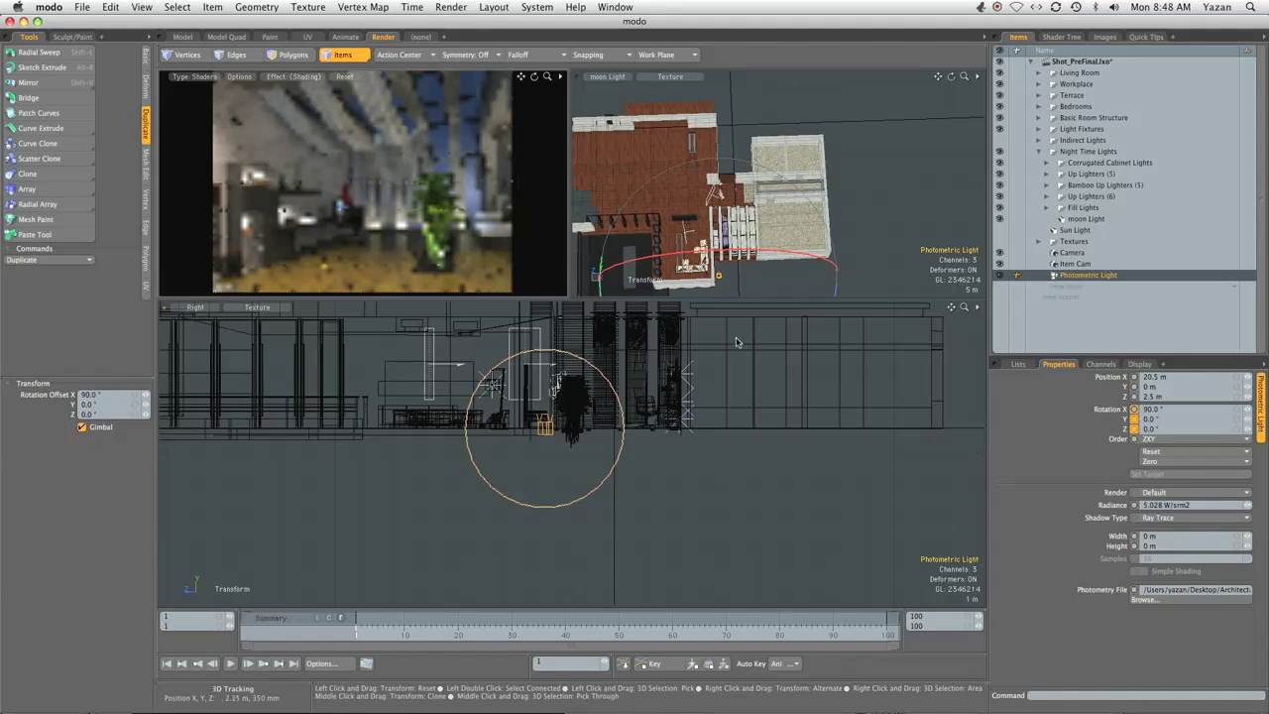
Hide the Living Room, Workplace and the photometric light's surrounding clutter, and move the light to about X 20.25 m, Z 1.65 m
{"action": "key", "text": "space"}
{"action": "key", "text": "w"}
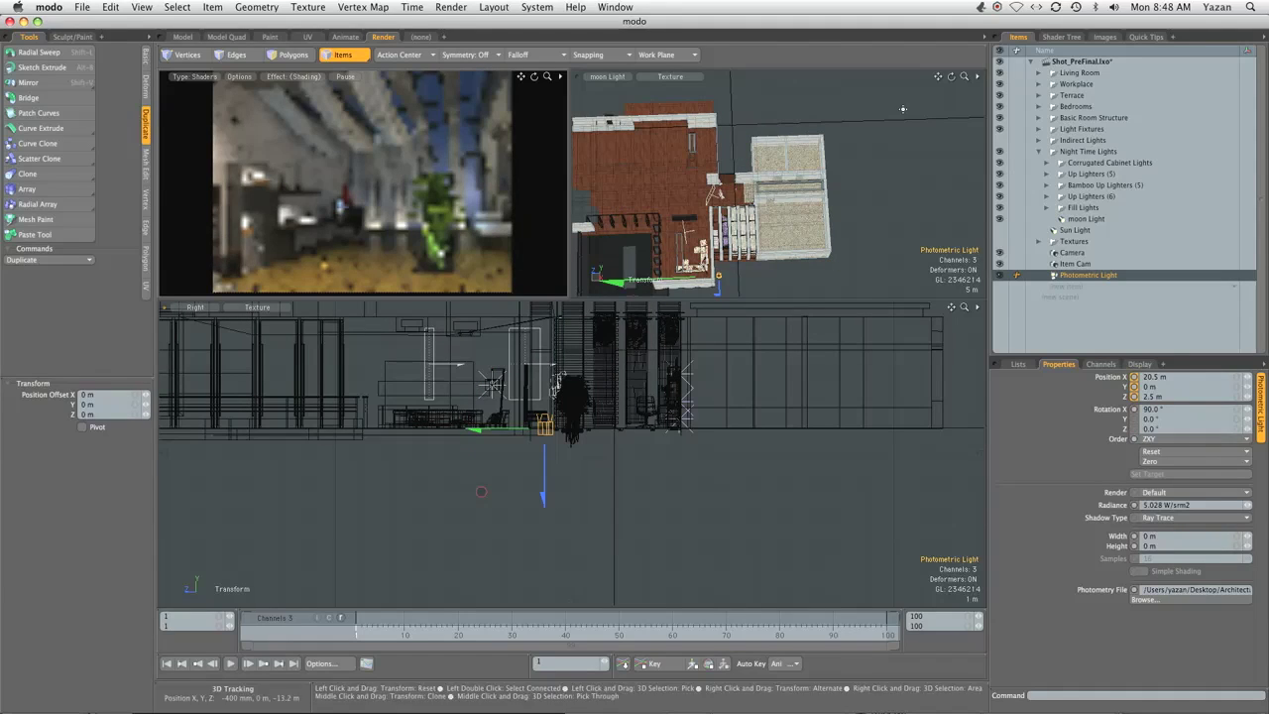
{"action": "left_click", "coordinate": [998, 86]}
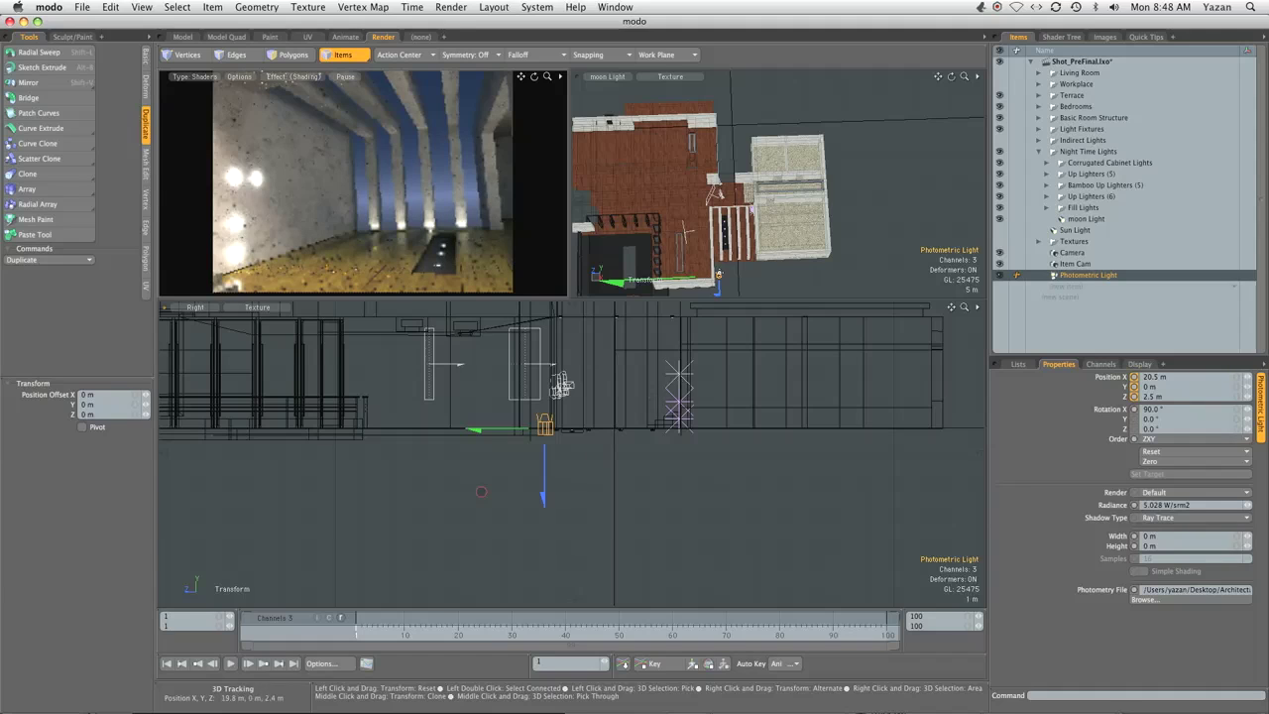
{"action": "key", "text": "ctrl+space"}
{"action": "left_click", "coordinate": [644, 394]}
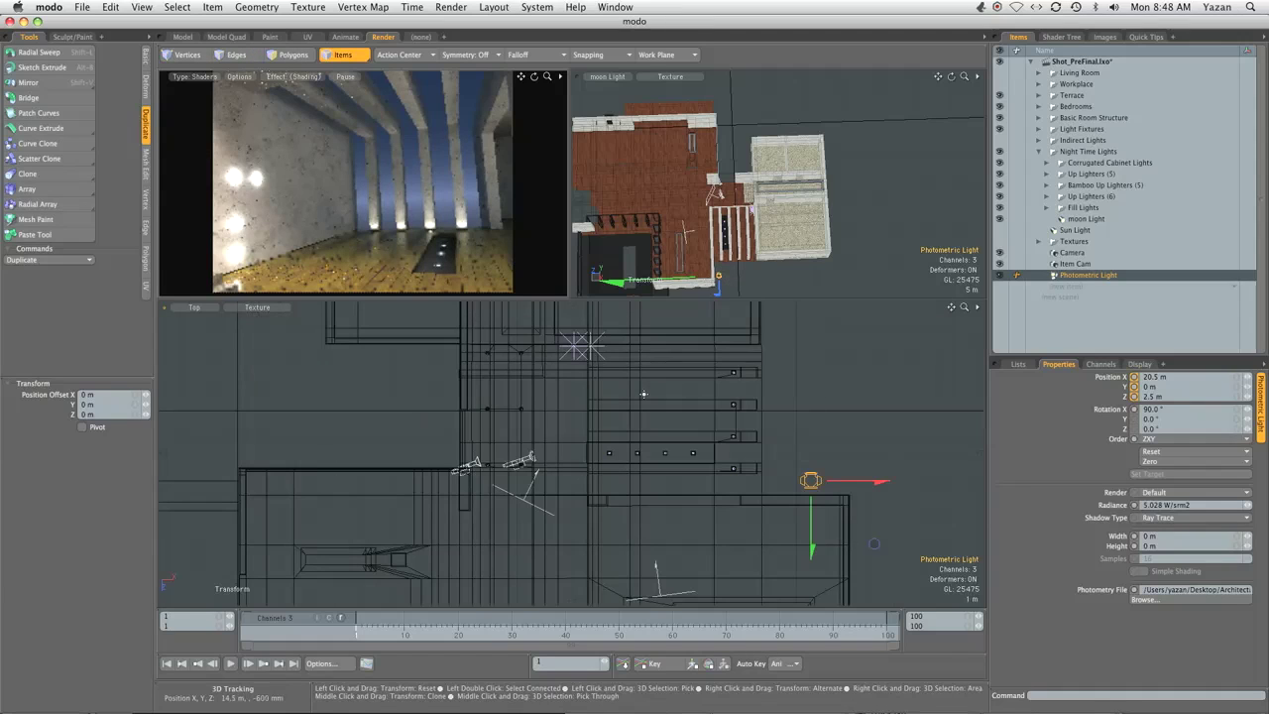
{"action": "left_click_drag", "start_coordinate": [825, 443], "coordinate": [815, 424]}
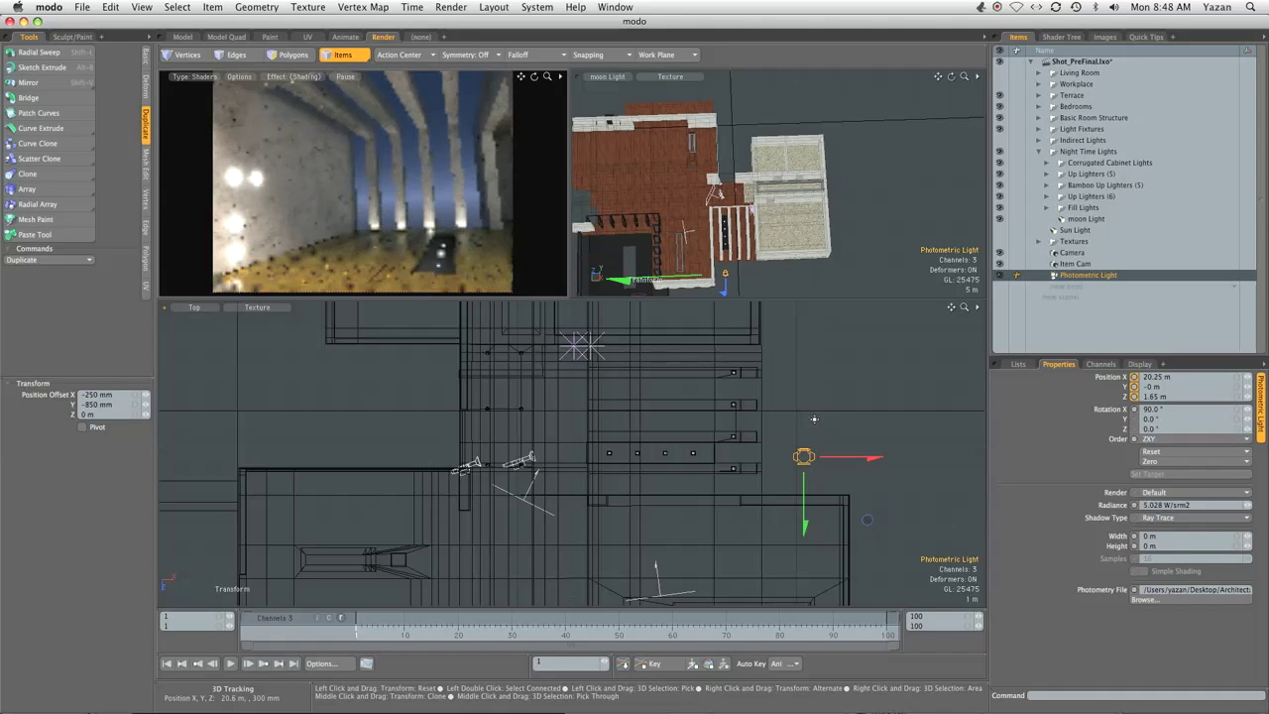
Lower the photometric light to about Y -350 mm and shift it to about Z 2.4 m
{"action": "key", "text": "ctrl+space"}
{"action": "left_click", "coordinate": [858, 484]}
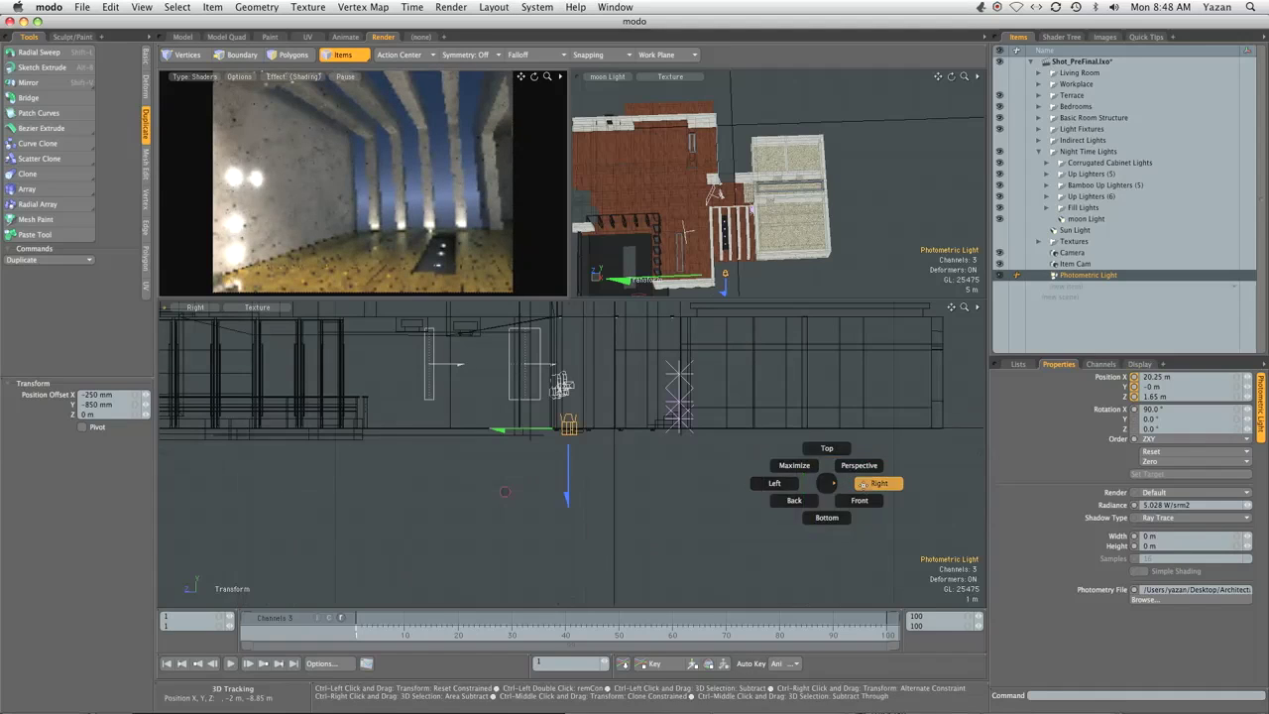
{"action": "key", "text": "ctrl+space"}
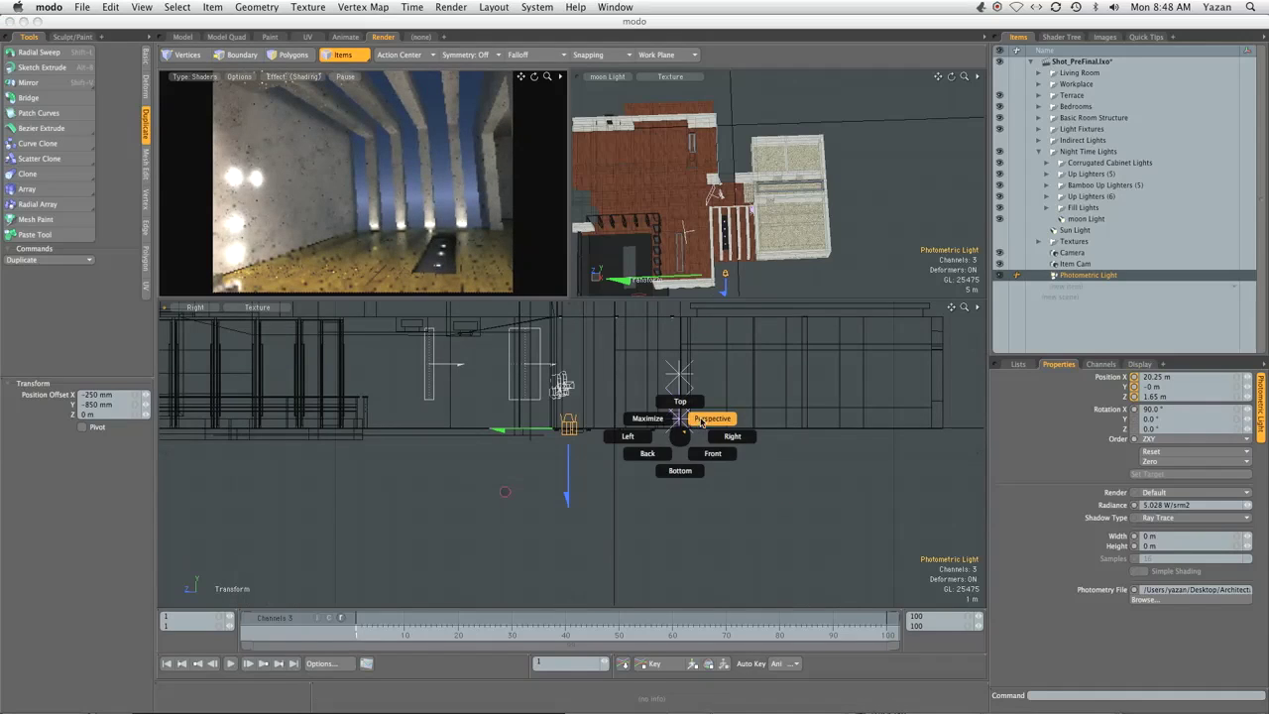
{"action": "left_click", "coordinate": [702, 420]}
{"action": "left_click_drag", "start_coordinate": [698, 426], "coordinate": [592, 505], "text": "alt"}
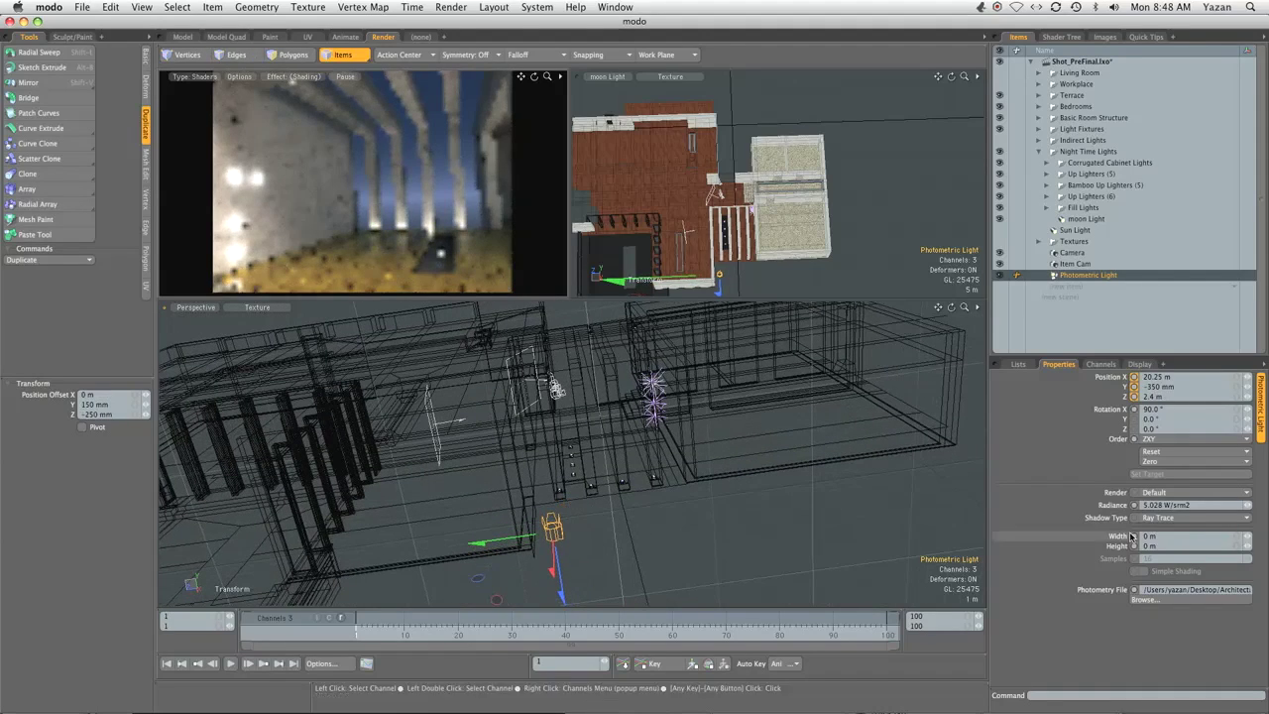
Try a radiance of 50 W/srm2 on the photometric light
{"action": "left_click", "coordinate": [1163, 504]}
{"action": "type", "text": "50"}
{"action": "key", "text": "Return"}
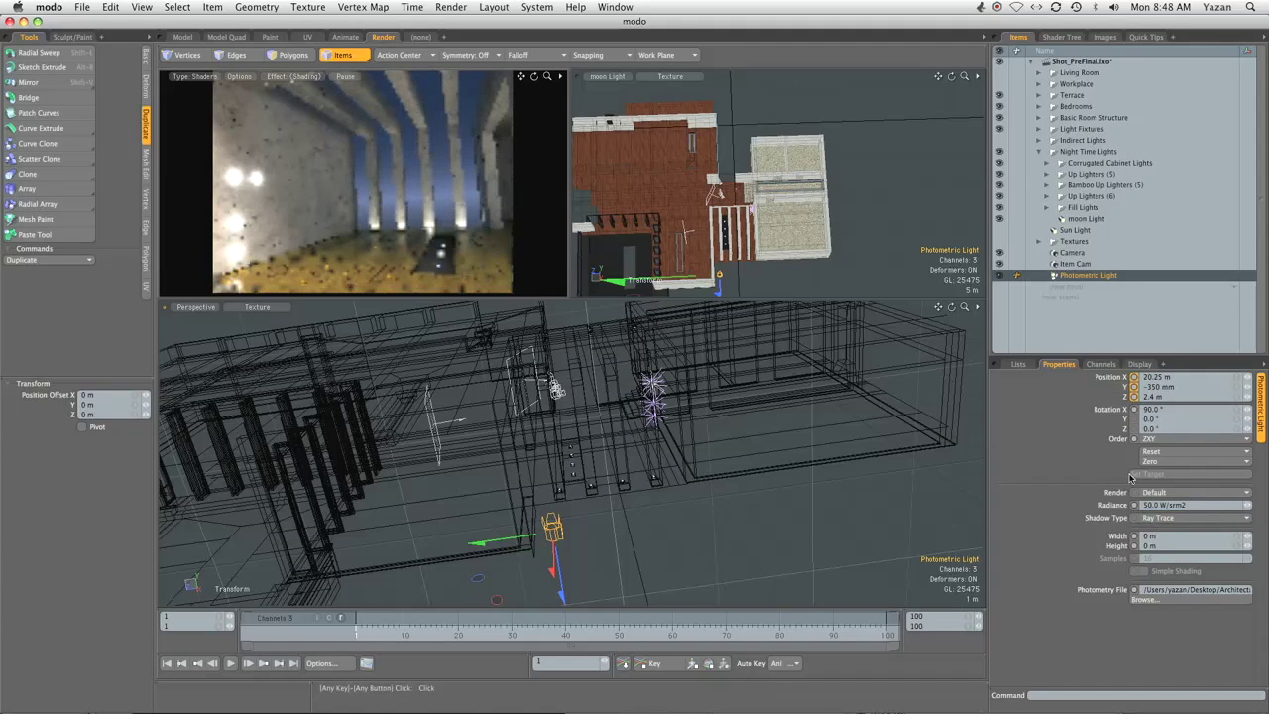
Set the photometric light's width and height to 50 mm and its radiance to 150 W/srm2
{"action": "left_click", "coordinate": [1164, 538]}
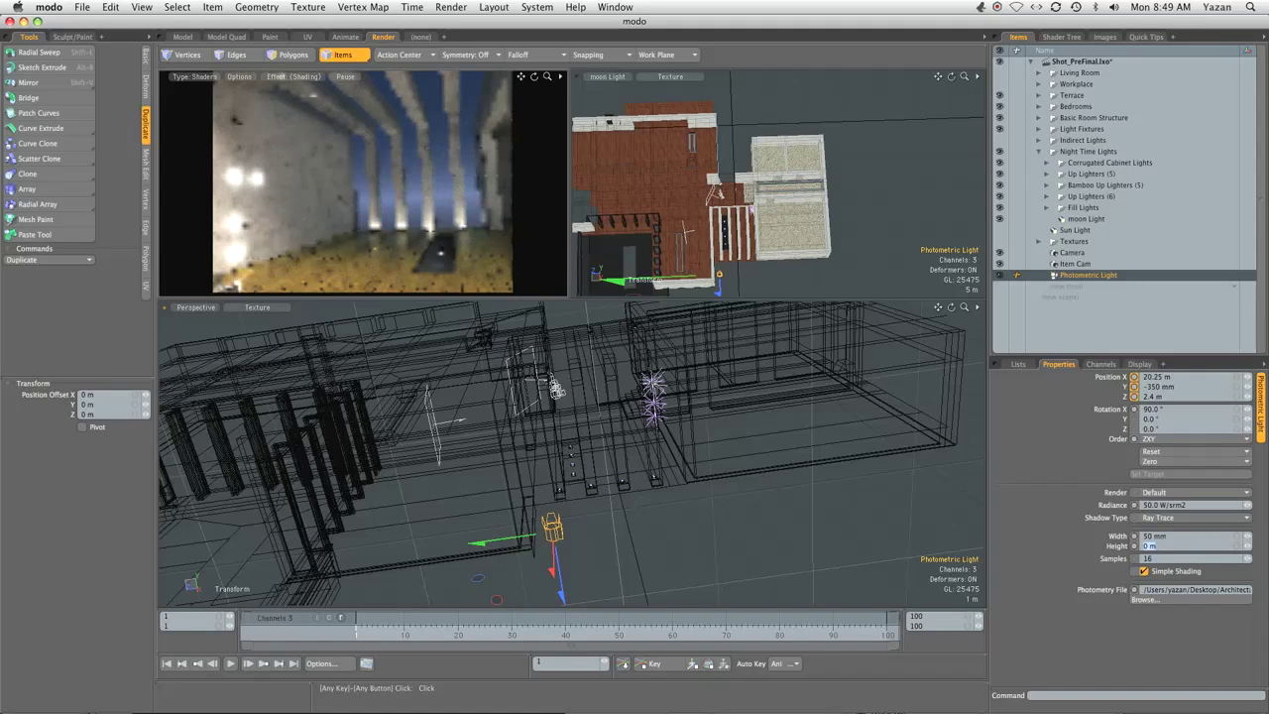
{"action": "type", "text": ".05"}
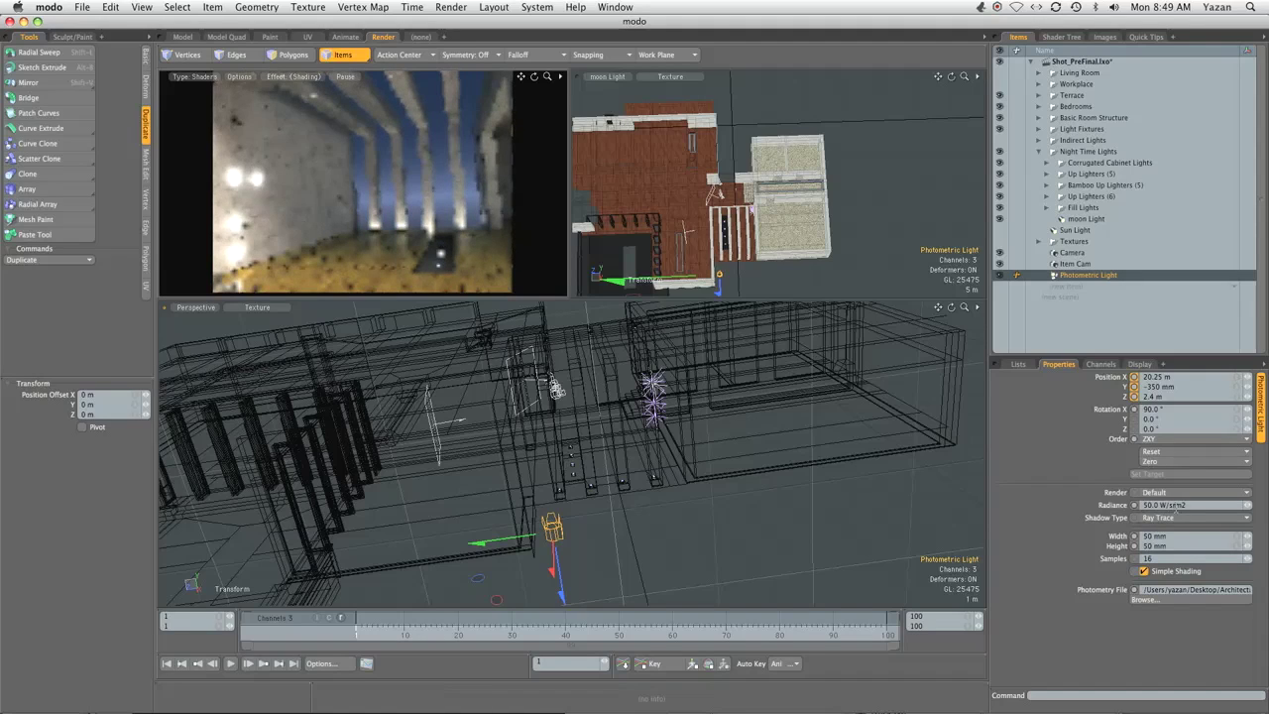
{"action": "left_click", "coordinate": [1175, 506]}
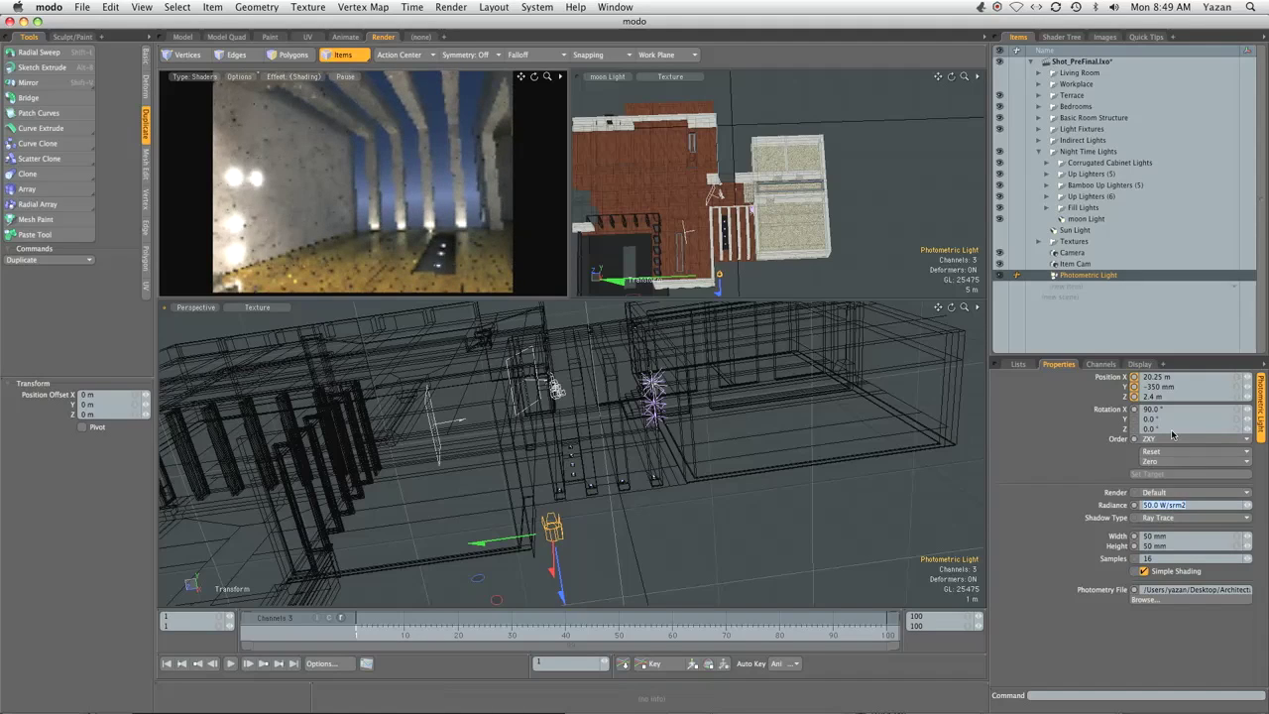
{"action": "type", "text": "15"}
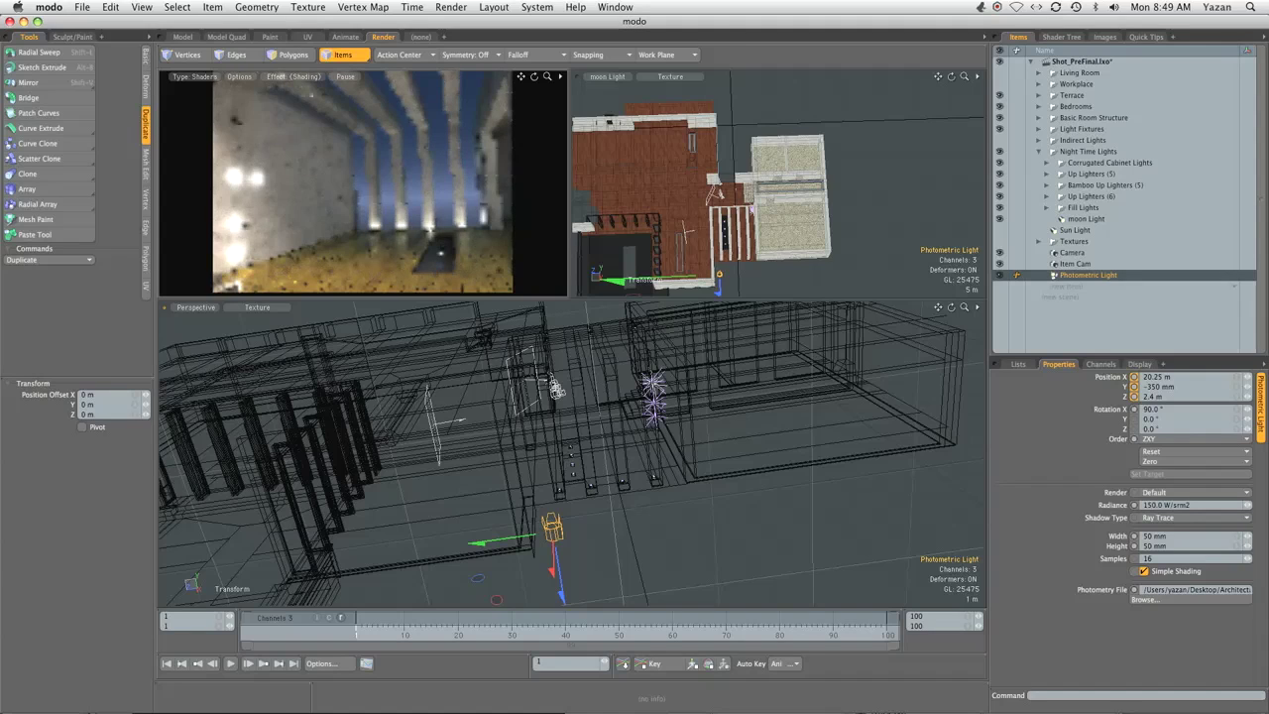
Rotate the exterior photometric light to about X 102.7°, Z 34.5° and move it to about X 19.59 m, Y -251 mm, Z 1.66 m
{"action": "mouse_move", "coordinate": [583, 543]}
{"action": "left_mouse_down"}
{"action": "mouse_move", "coordinate": [593, 516]}
{"action": "mouse_move", "coordinate": [611, 523]}
{"action": "mouse_move", "coordinate": [508, 583]}
{"action": "mouse_move", "coordinate": [476, 561]}
{"action": "mouse_move", "coordinate": [512, 581]}
{"action": "mouse_move", "coordinate": [501, 569]}
{"action": "left_mouse_up"}
{"action": "key", "text": "e"}
{"action": "key", "text": "w"}
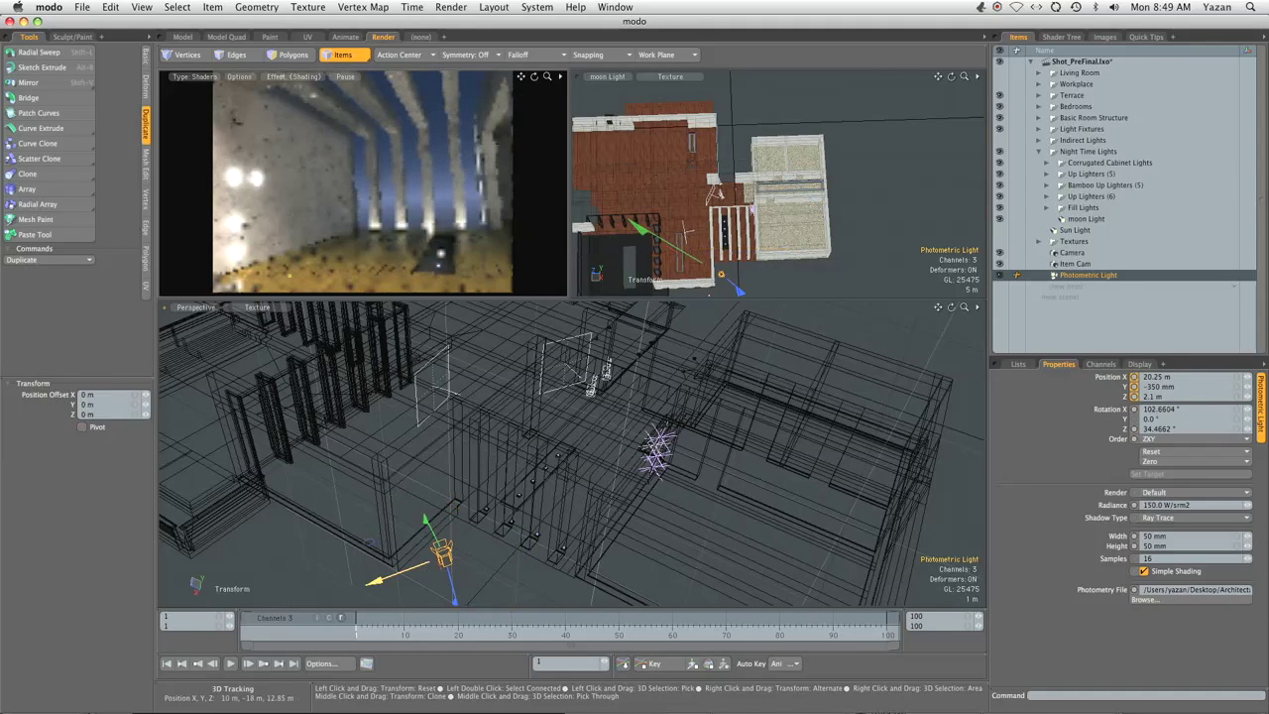
{"action": "left_click_drag", "start_coordinate": [418, 568], "coordinate": [440, 562]}
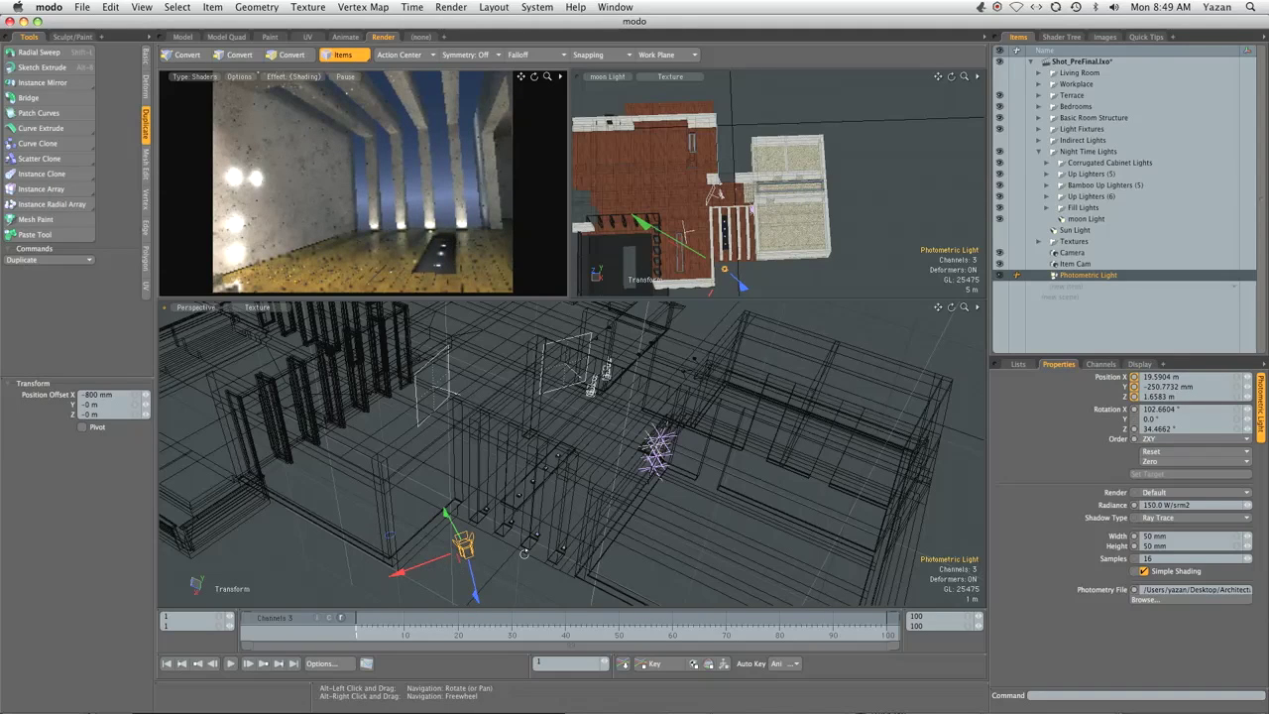
Rotate the exterior photometric light further to about X 104.7°, Y -31.4°, Z 3.9°
{"action": "left_click_drag", "start_coordinate": [459, 571], "coordinate": [612, 472], "text": "alt"}
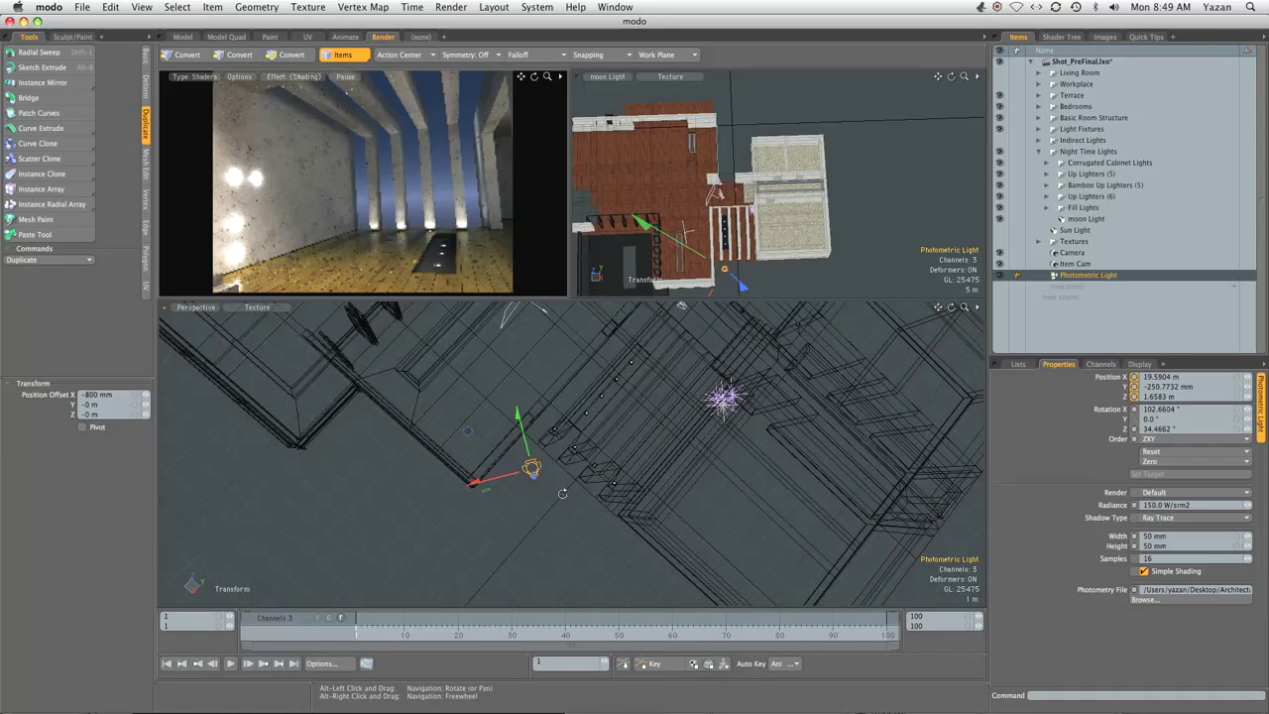
{"action": "key", "text": "e"}
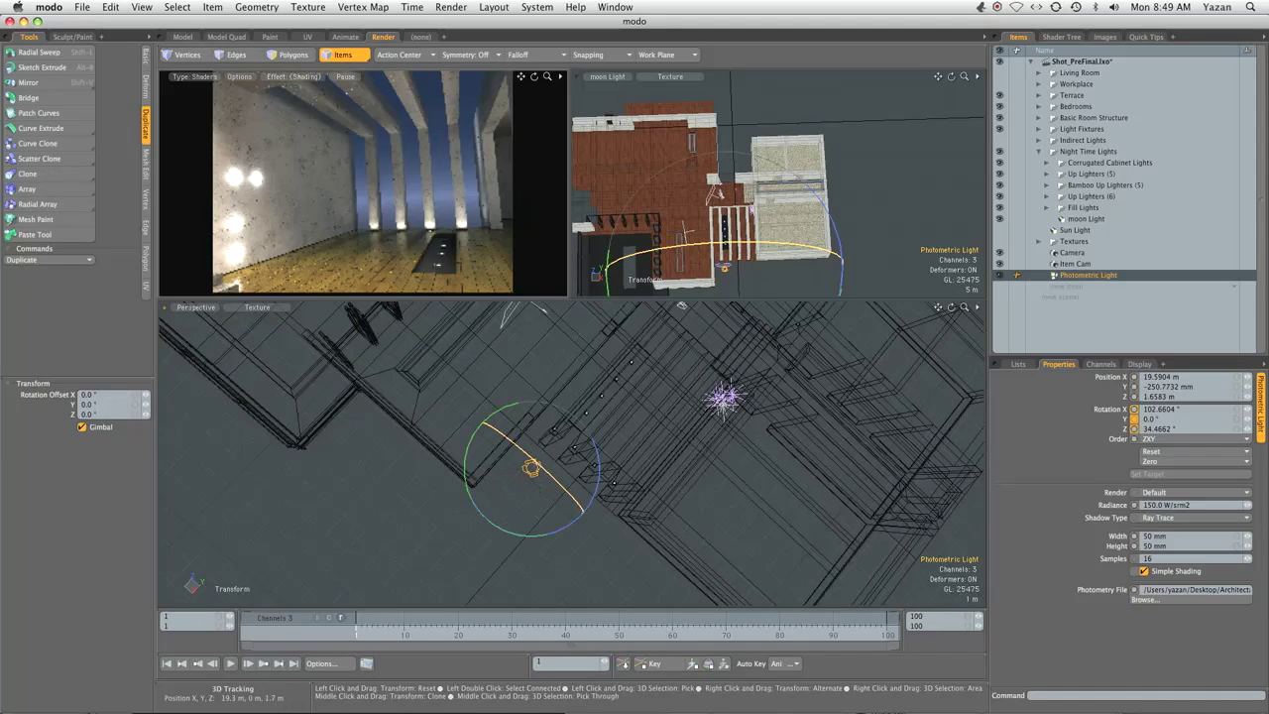
{"action": "left_click_drag", "start_coordinate": [535, 468], "coordinate": [597, 432]}
{"action": "left_click_drag", "start_coordinate": [499, 407], "coordinate": [572, 483]}
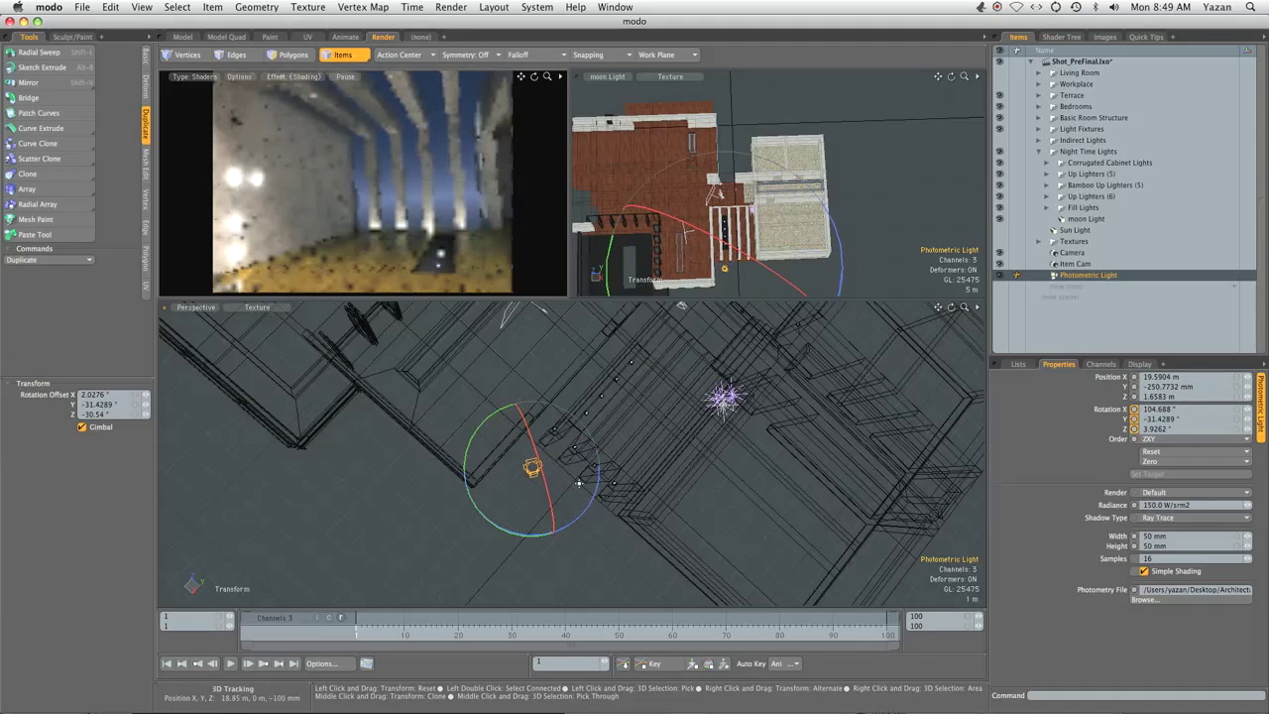
{"action": "key", "text": "alt"}
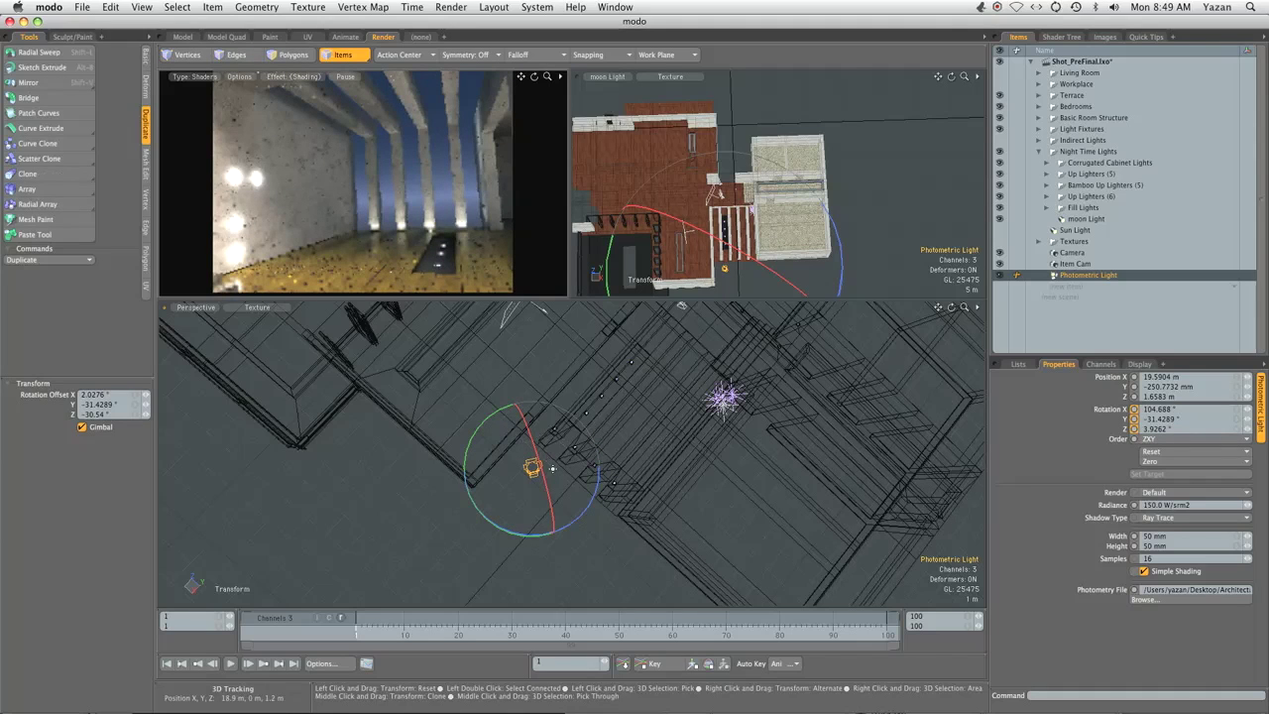
Move the exterior photometric light to X 20.25 m, Y -700 mm, Z 1.25 m
{"action": "key", "text": "w"}
{"action": "left_click_drag", "start_coordinate": [538, 494], "coordinate": [550, 397], "text": "alt"}
{"action": "left_click_drag", "start_coordinate": [534, 453], "coordinate": [522, 552]}
{"action": "left_click_drag", "start_coordinate": [474, 492], "coordinate": [477, 508]}
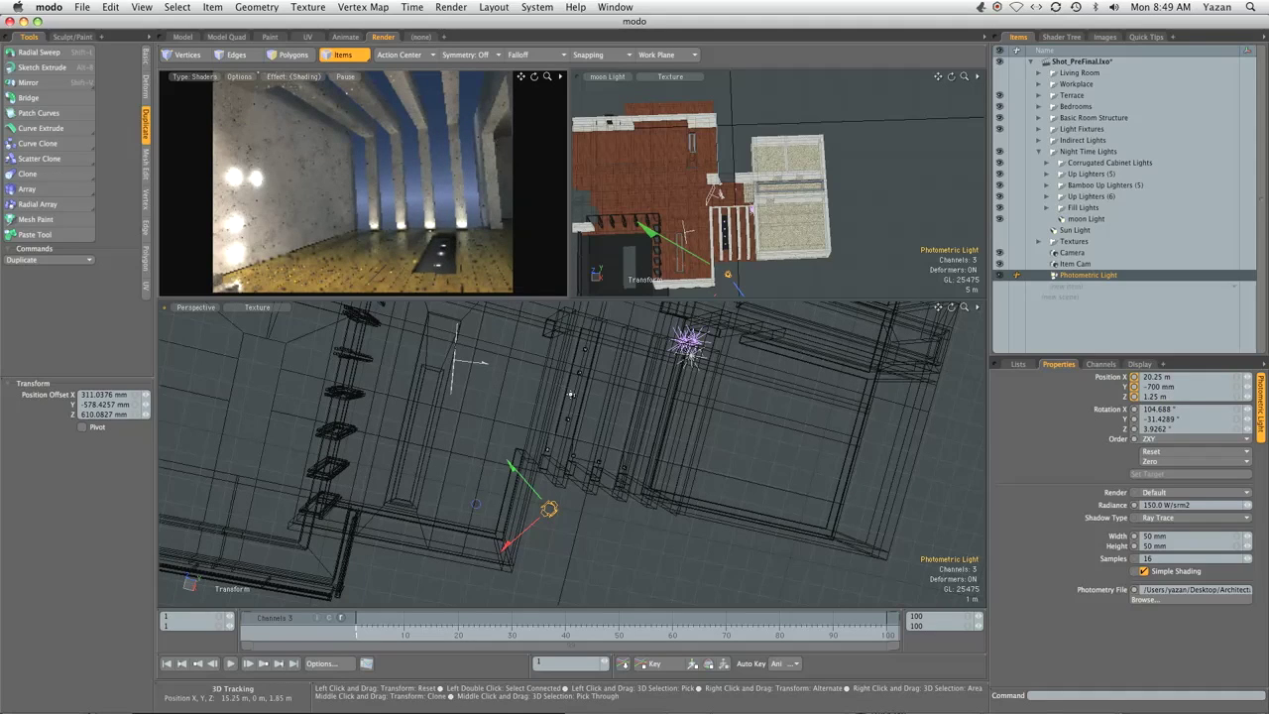
{"action": "key", "text": "q"}
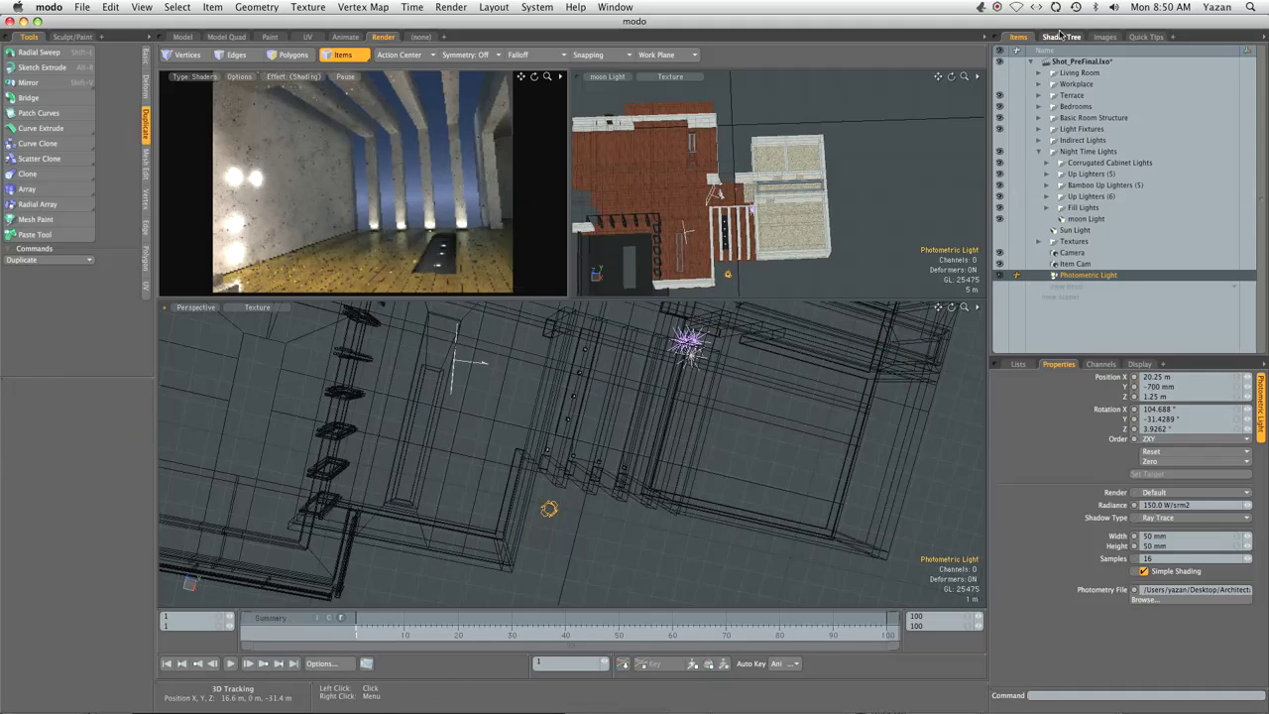
Tint the photometric light's material a pale blue with color 0.84, 0.93, 1.0
{"action": "left_click", "coordinate": [1062, 38]}
{"action": "left_click_drag", "start_coordinate": [1260, 94], "coordinate": [1260, 337]}
{"action": "left_click", "coordinate": [1022, 322]}
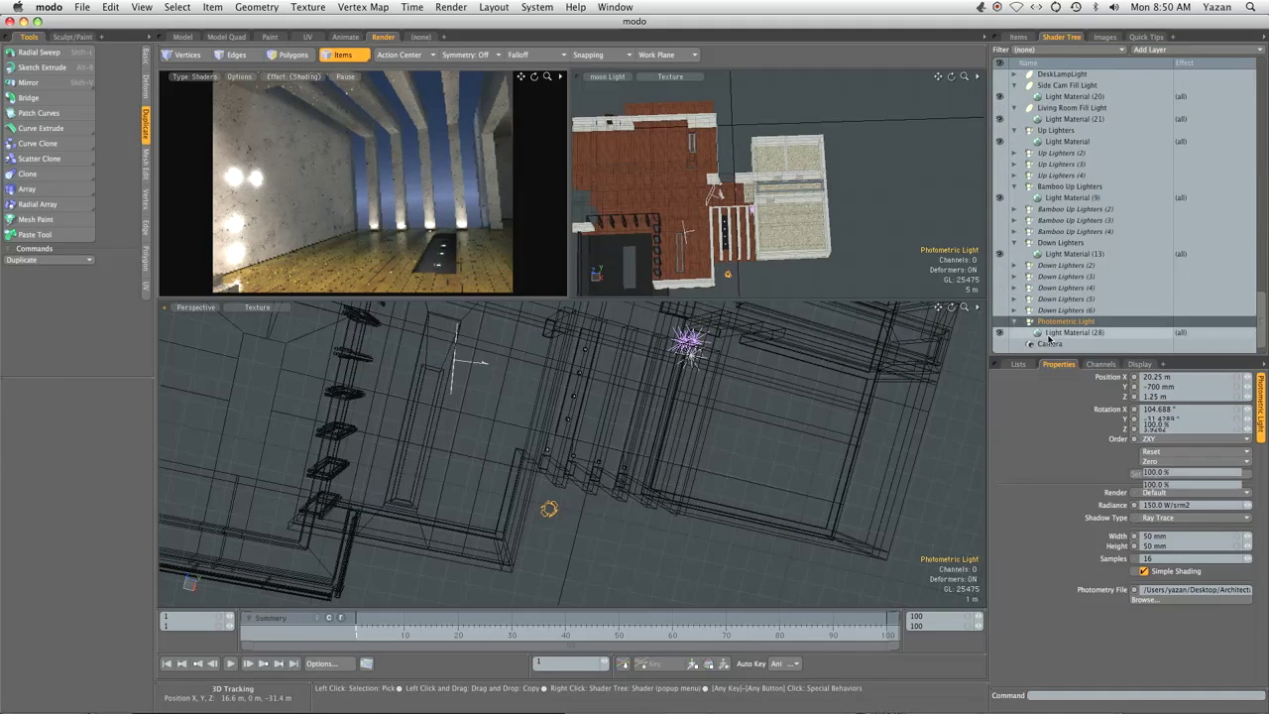
{"action": "left_click", "coordinate": [1071, 332]}
{"action": "left_click", "coordinate": [1130, 448]}
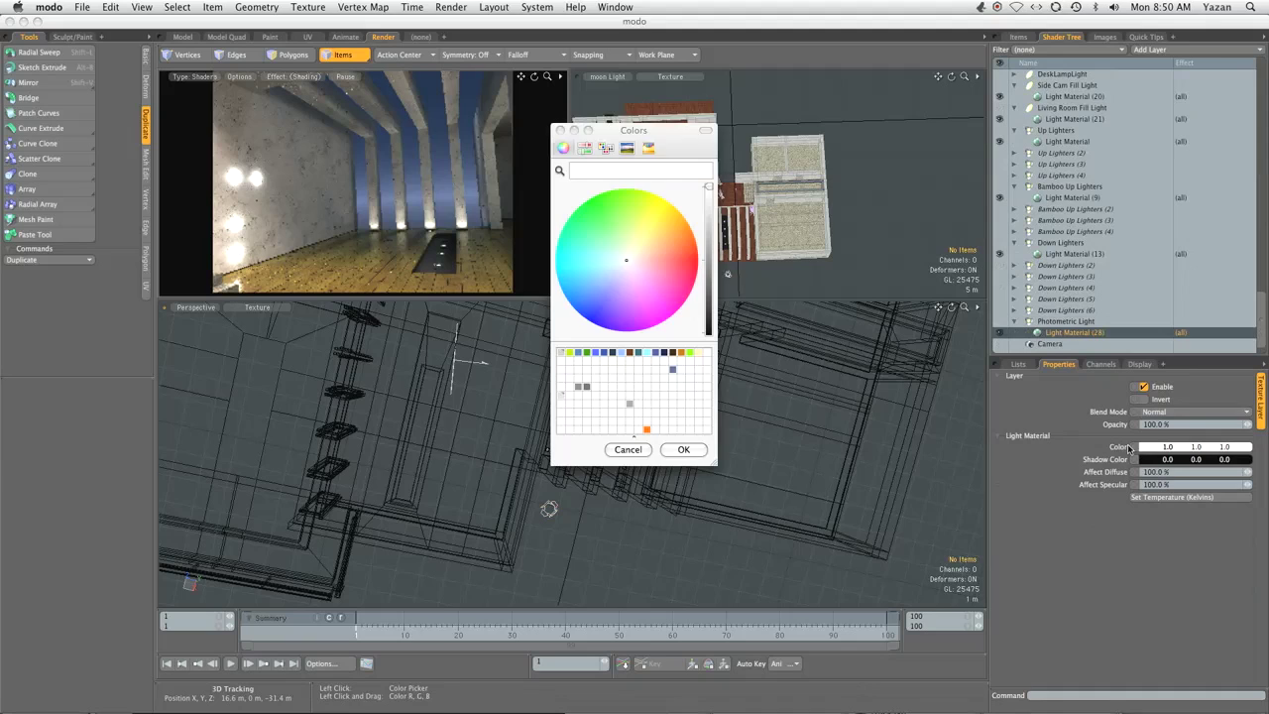
{"action": "left_click", "coordinate": [616, 265]}
{"action": "left_click", "coordinate": [683, 450]}
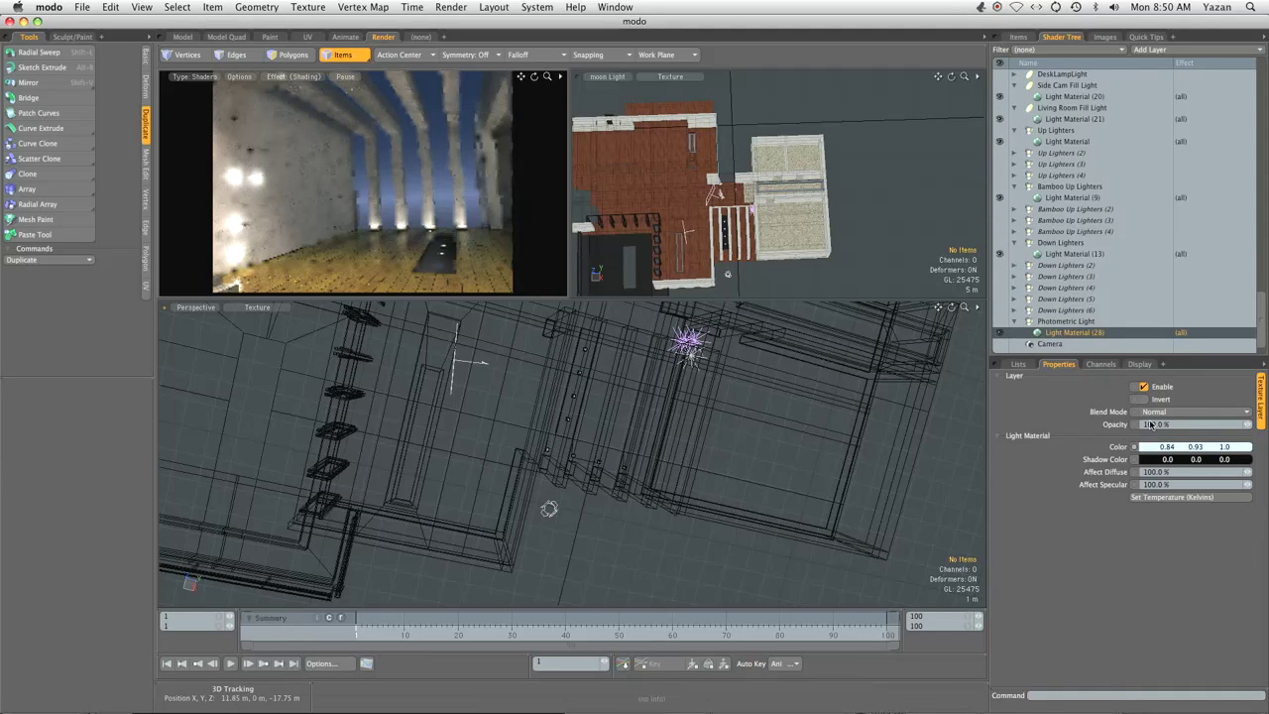
Rename the photometric light Outside Highlight and place it inside the Night Time Lights group
{"action": "left_click", "coordinate": [1018, 37]}
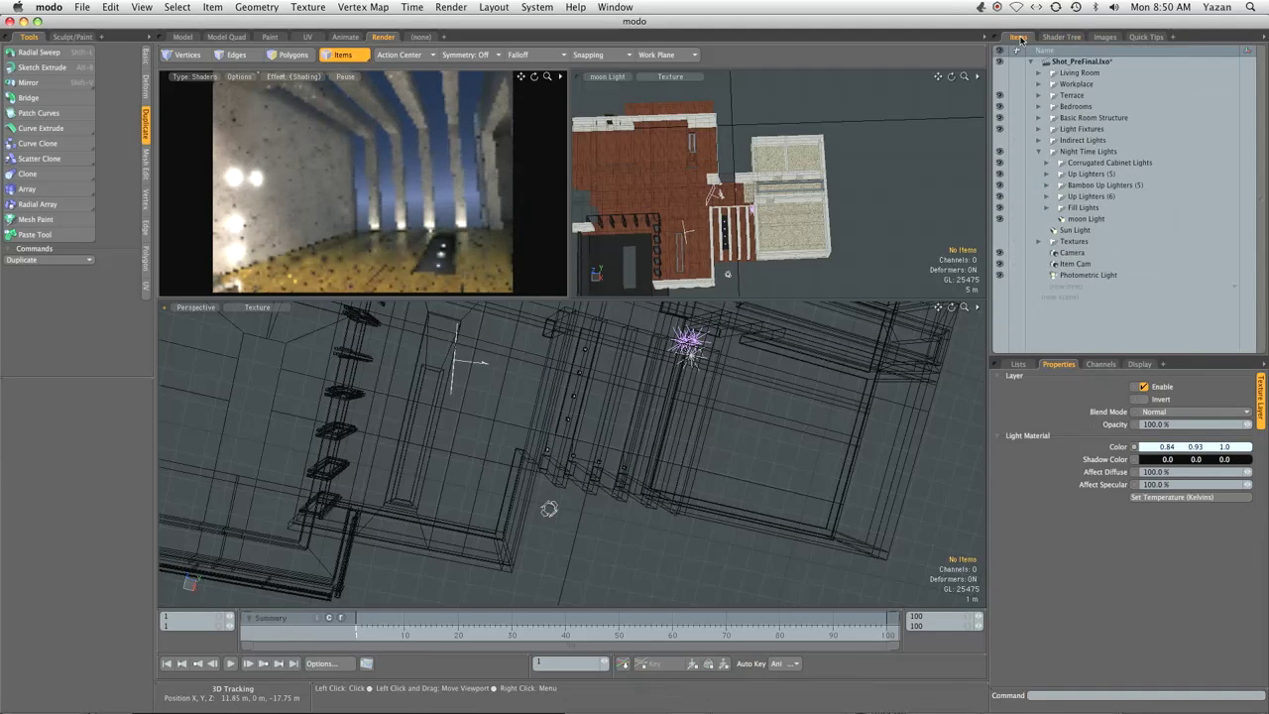
{"action": "left_click", "coordinate": [1079, 276]}
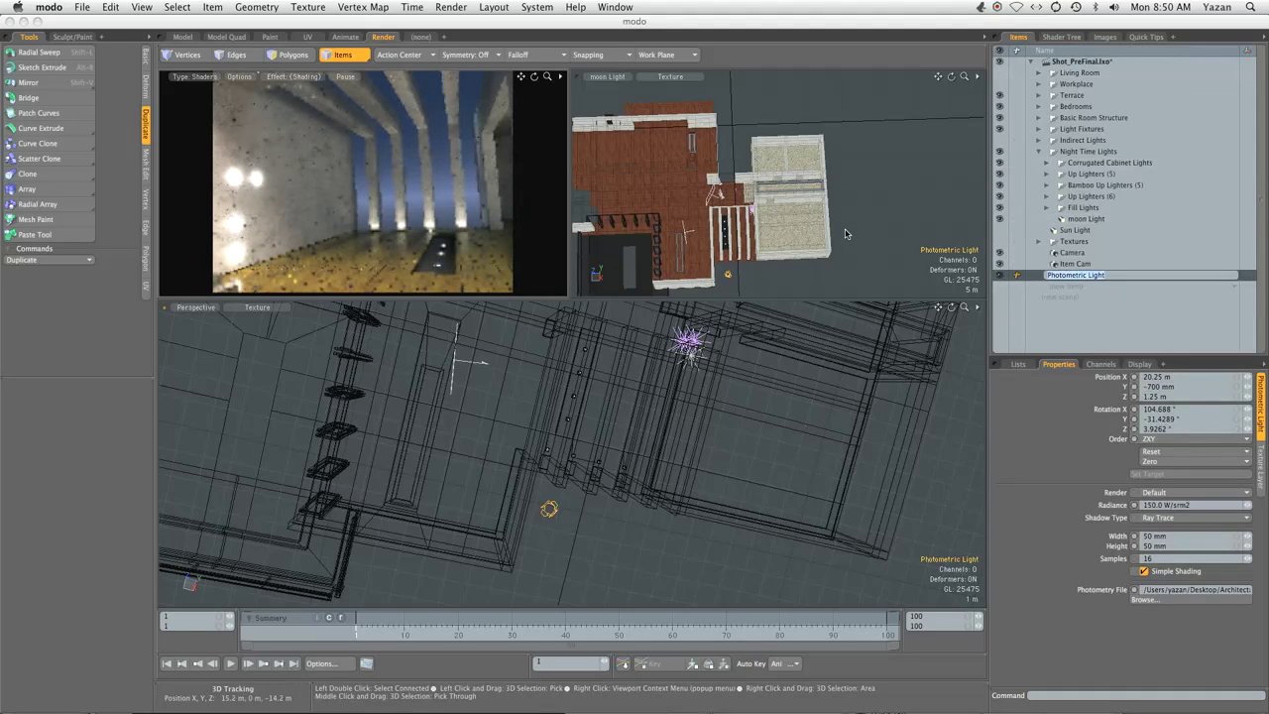
{"action": "type", "text": "Oil"}
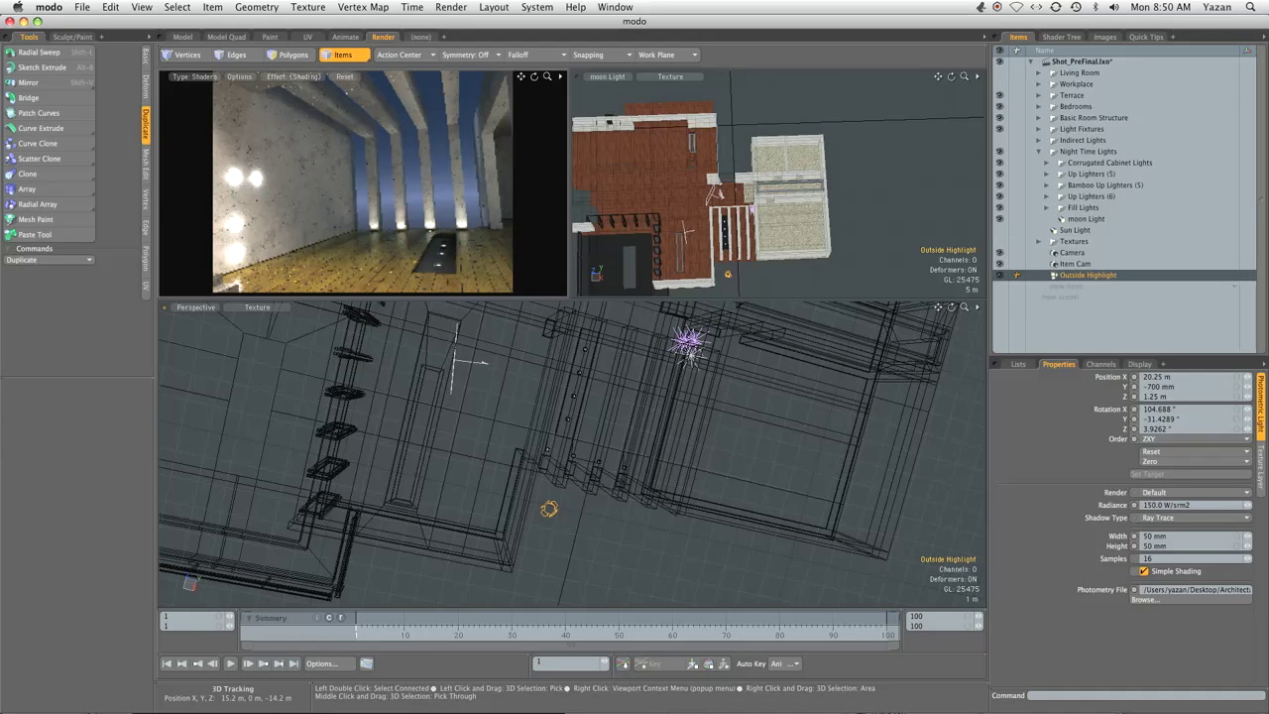
{"action": "key", "text": "Return"}
{"action": "left_click_drag", "start_coordinate": [1089, 280], "coordinate": [1045, 158]}
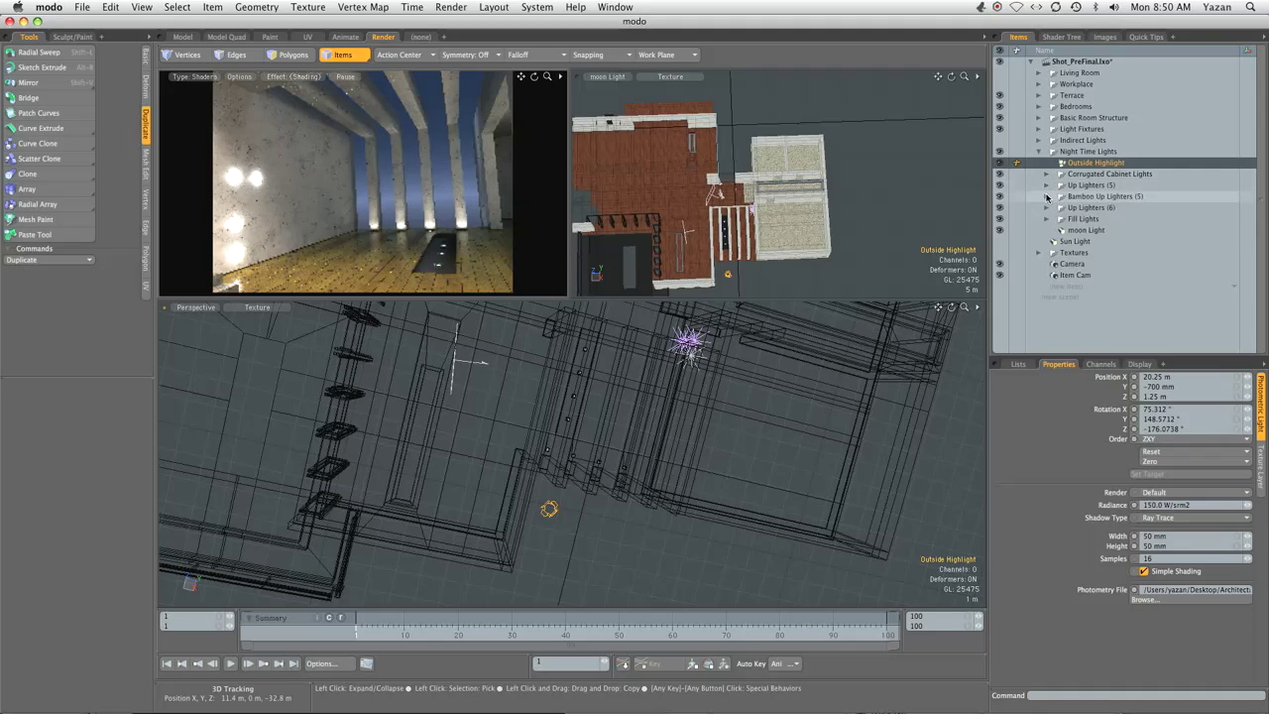
Expand the Up Lighters (6) group and rename it Down Lighters
{"action": "left_click", "coordinate": [1048, 208]}
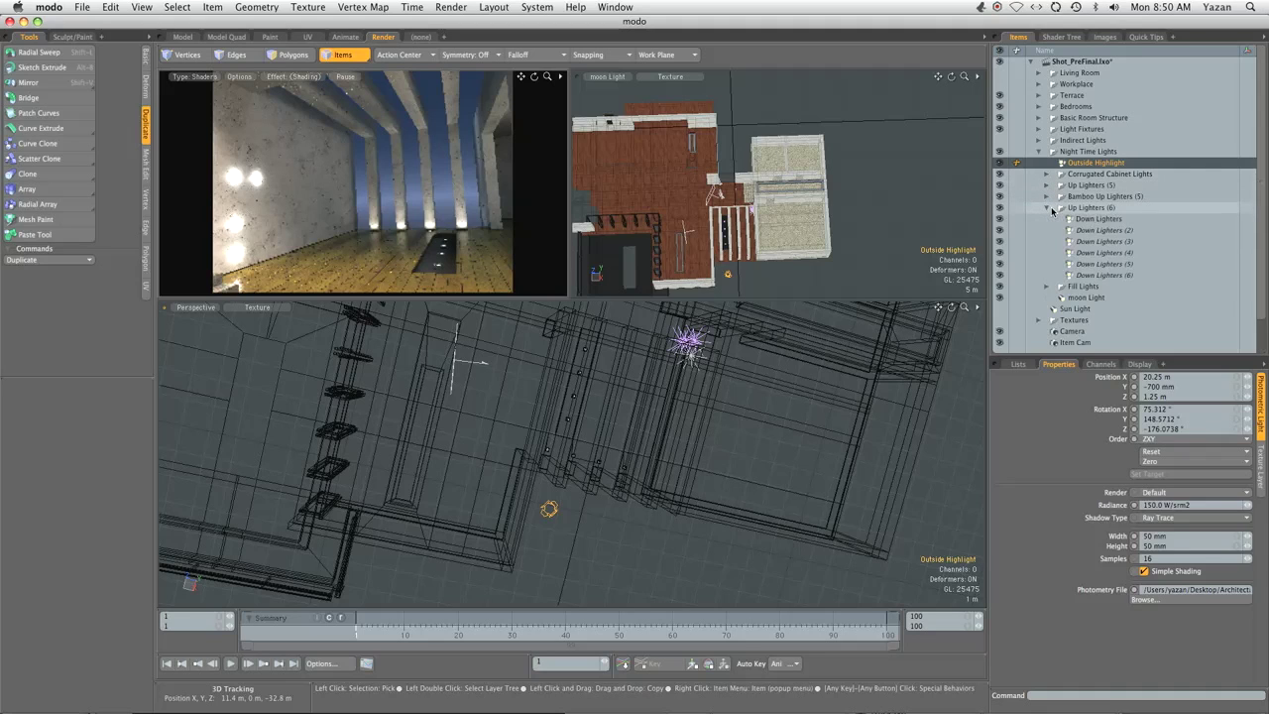
{"action": "left_click", "coordinate": [1085, 208]}
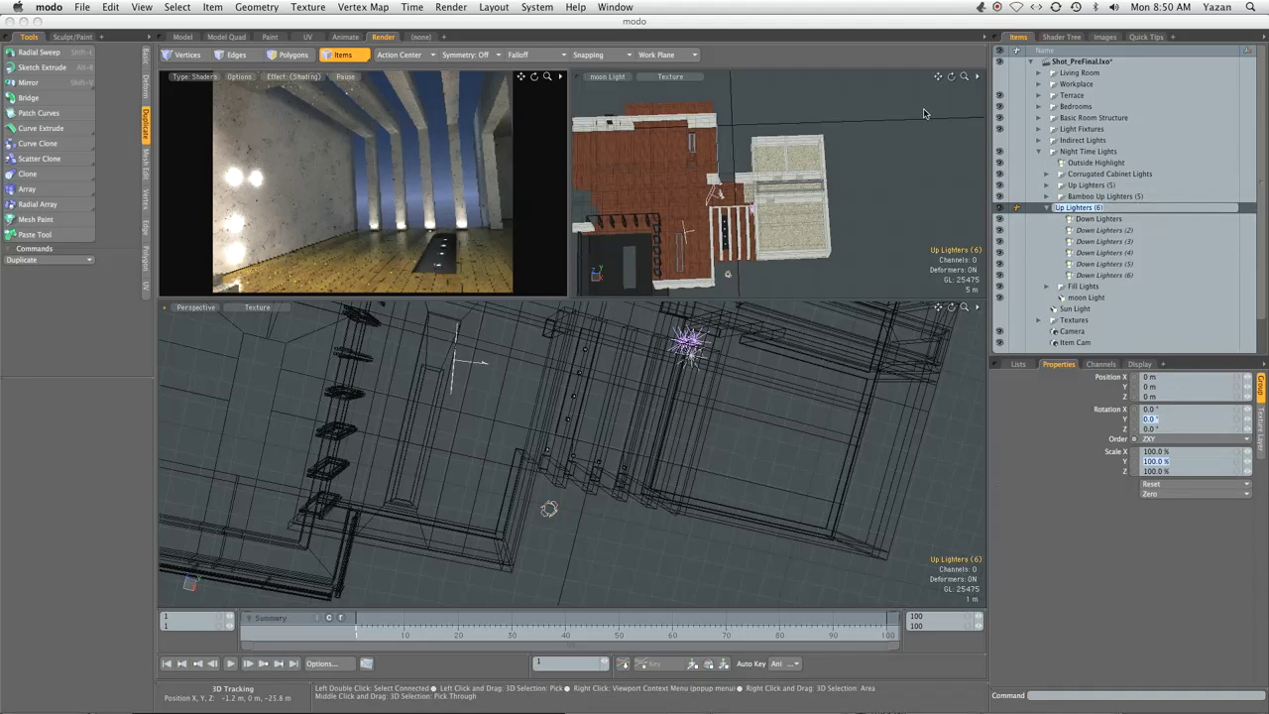
{"action": "type", "text": "Down Lighters"}
{"action": "key", "text": "Return"}
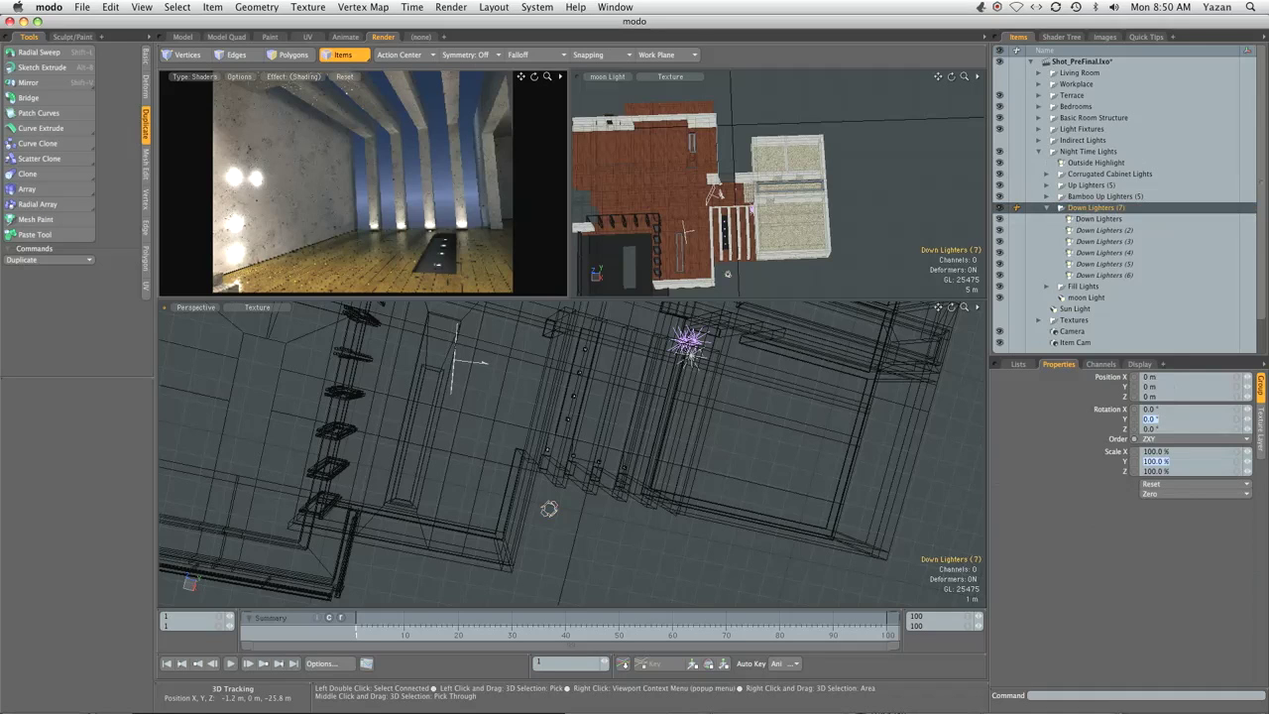
Load 300R-SP_(21197).ies from the Incandescent_Reflector folder as the photometry file of the original Down Lighters light
{"action": "left_click", "coordinate": [1111, 219]}
{"action": "left_click", "coordinate": [1146, 600]}
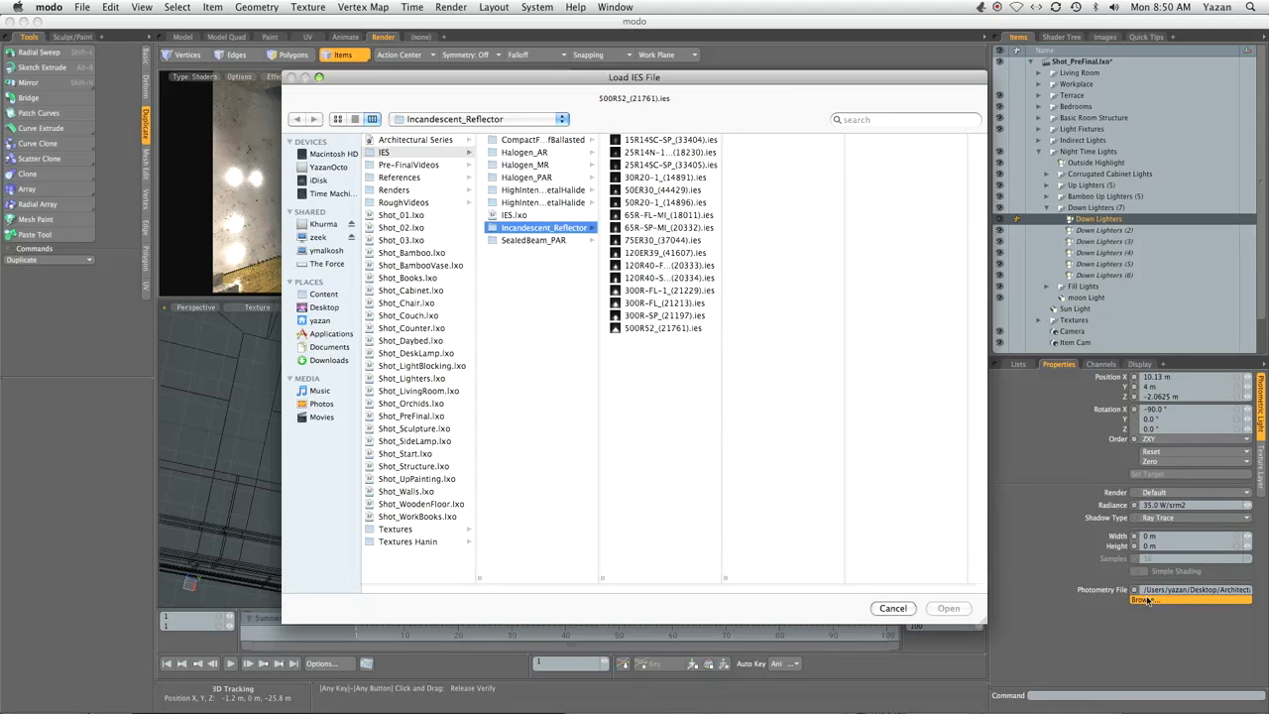
{"action": "left_click", "coordinate": [672, 317]}
{"action": "left_click", "coordinate": [703, 305]}
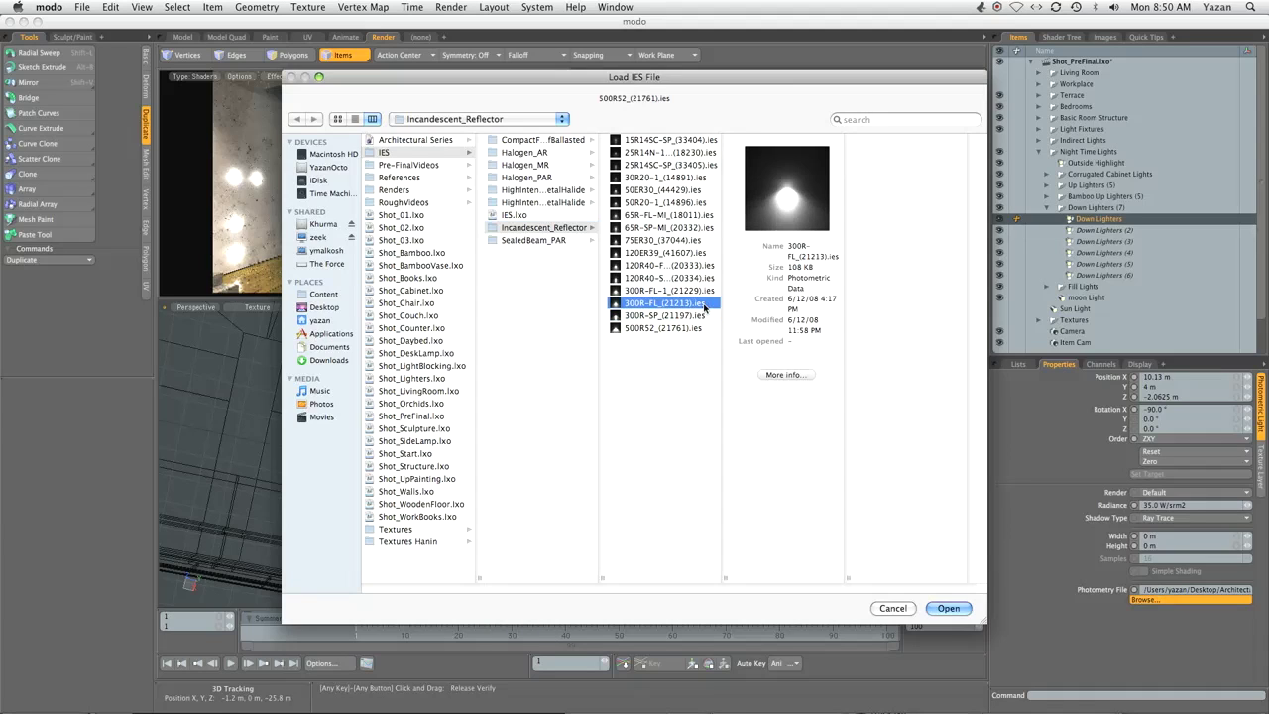
{"action": "left_click", "coordinate": [672, 315]}
{"action": "left_click", "coordinate": [947, 608]}
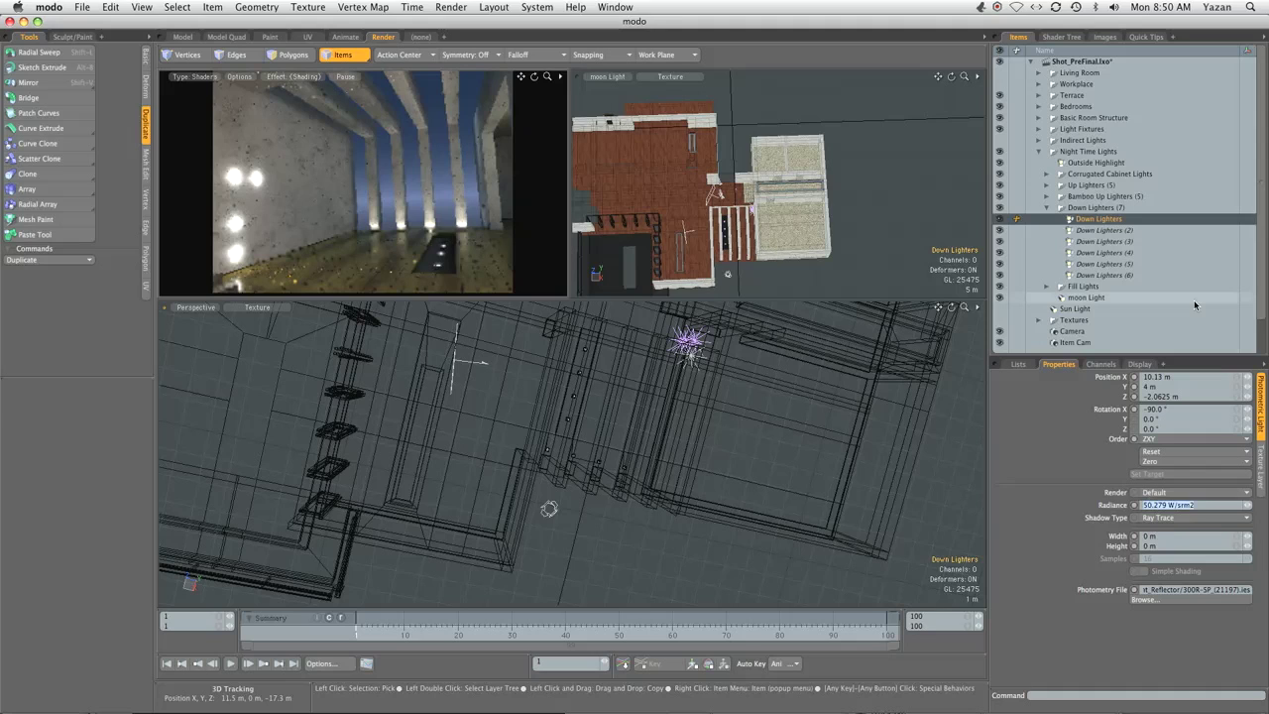
Try a radiance of 70 W/srm2 on the Down Lighters light, and settle on 100 W/srm2
{"action": "type", "text": "70"}
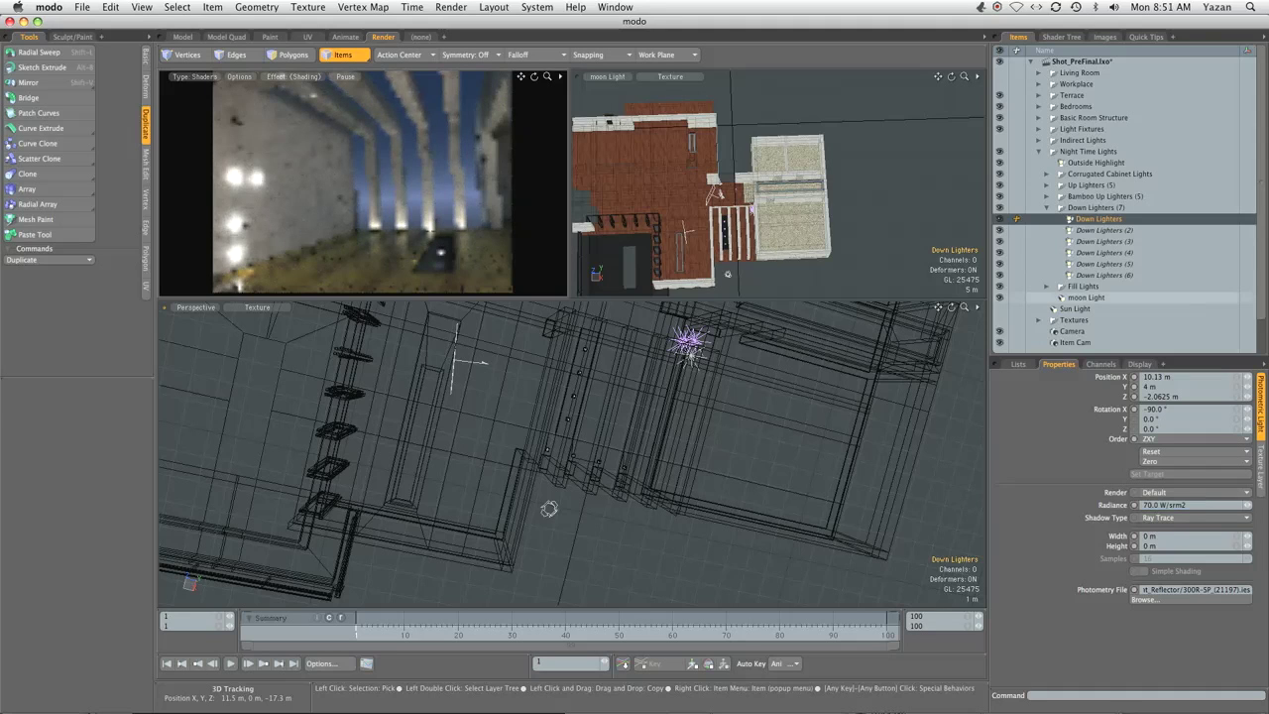
{"action": "left_click", "coordinate": [1165, 506]}
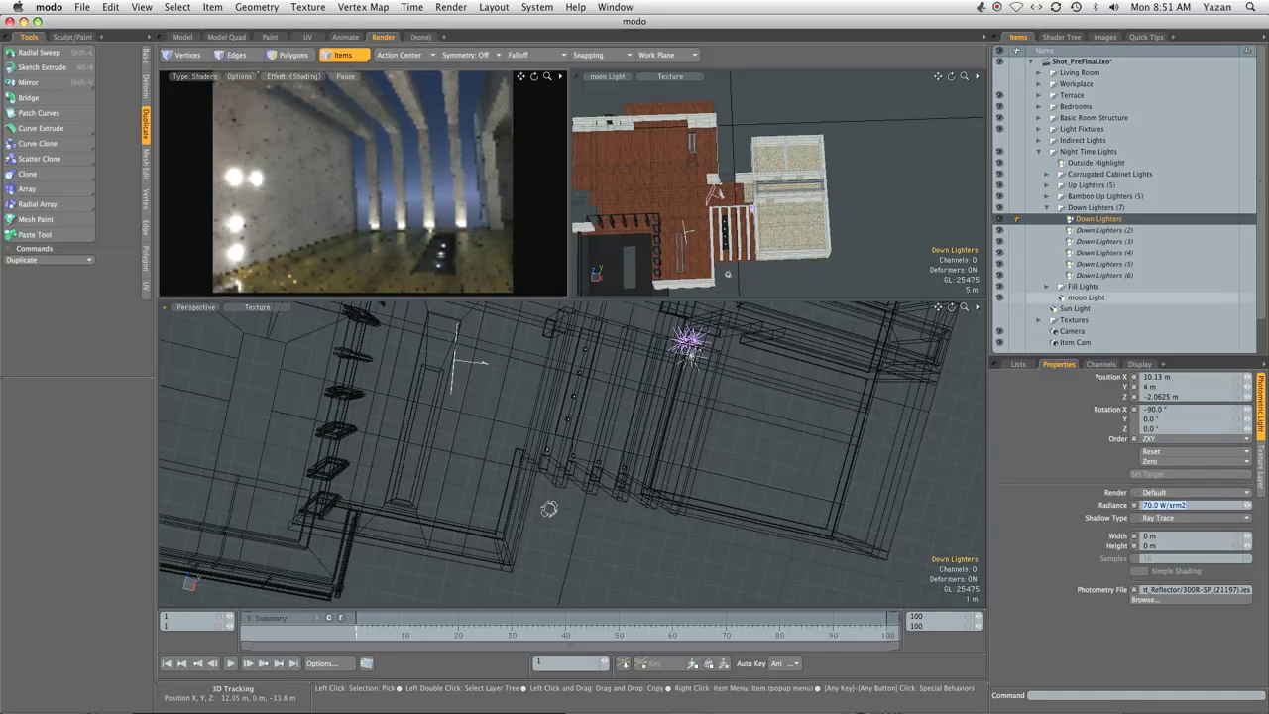
{"action": "key", "text": "Return"}
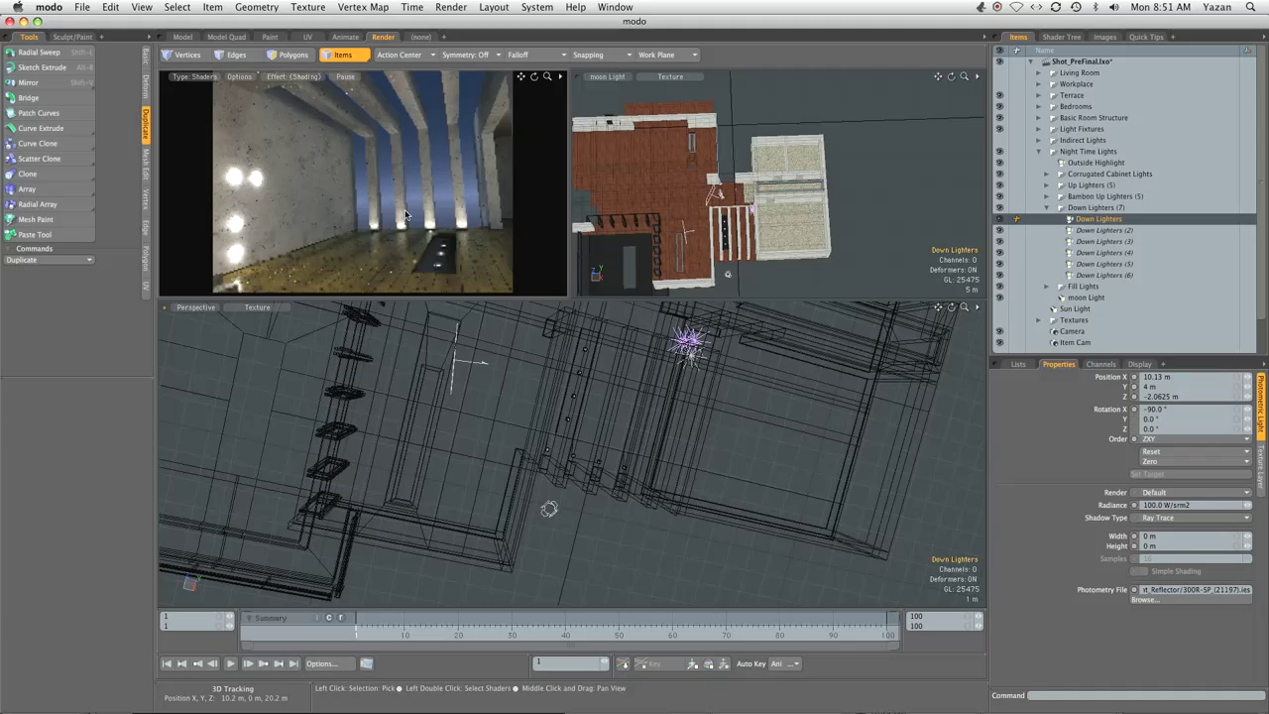
Collapse the Night Time Lights group, show the Workplace and Living Room again, and save the scene
{"action": "left_click", "coordinate": [1038, 152]}
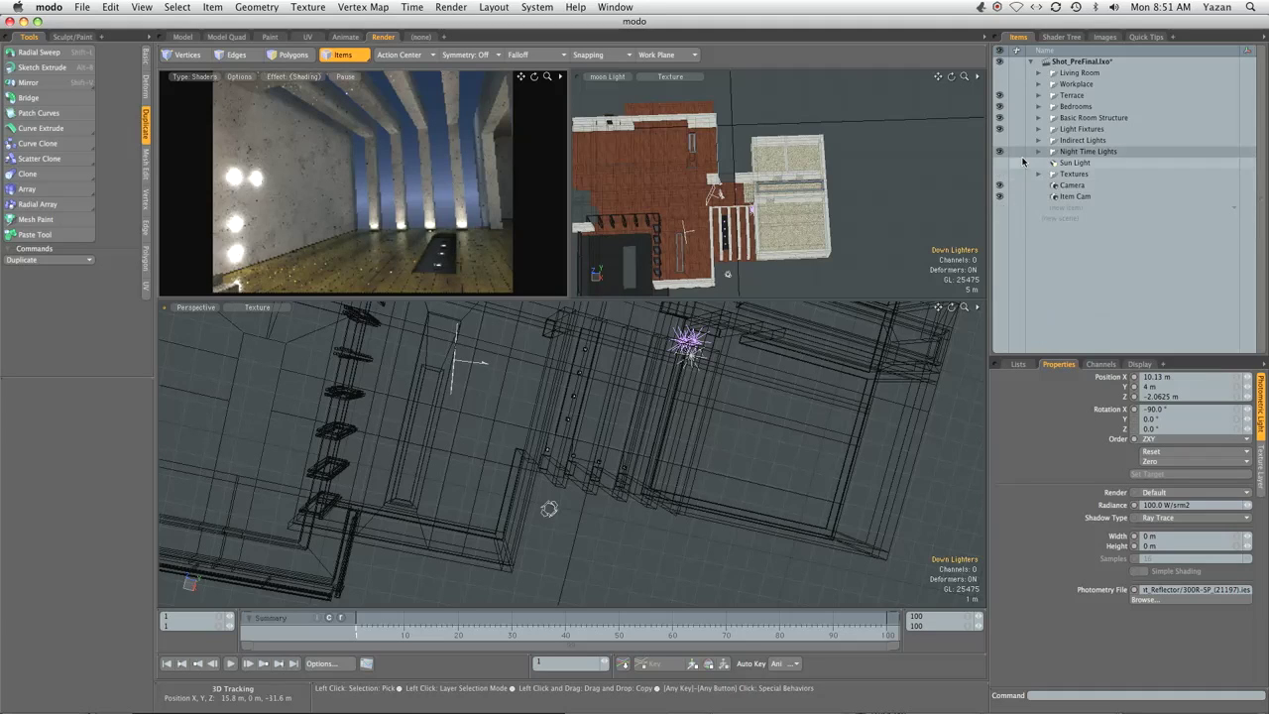
{"action": "left_click", "coordinate": [1000, 83]}
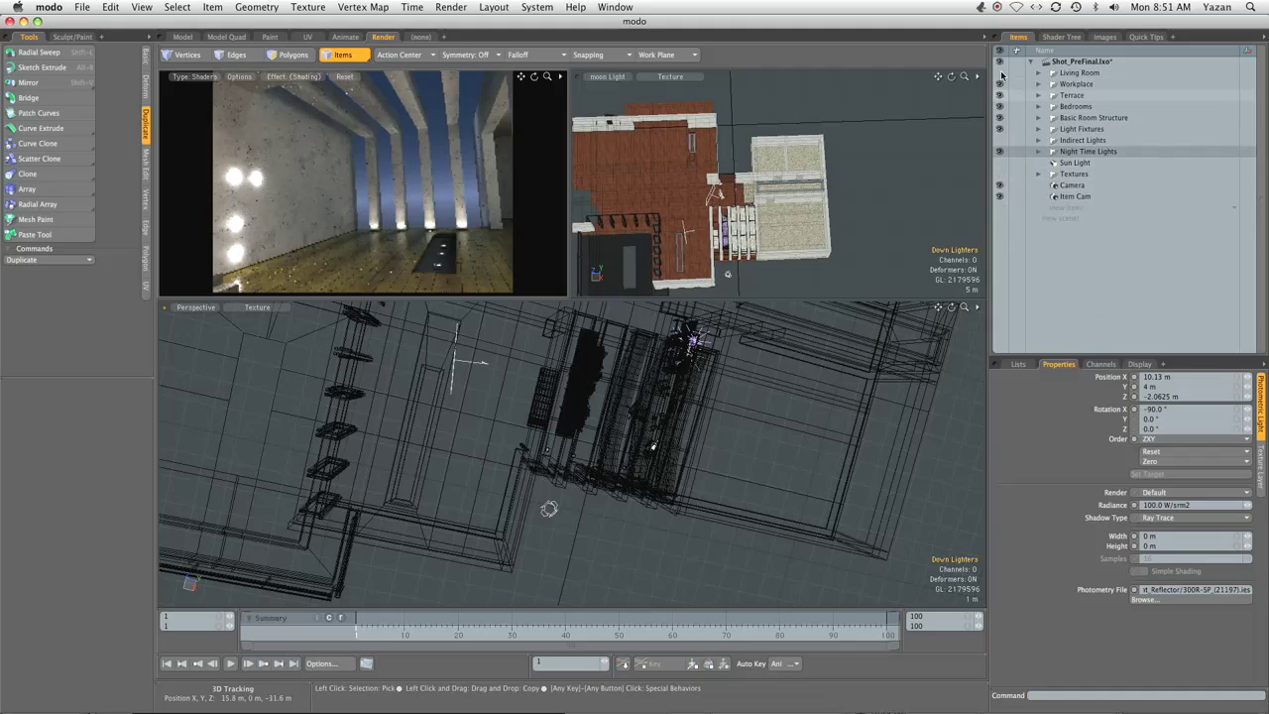
{"action": "left_click", "coordinate": [999, 73]}
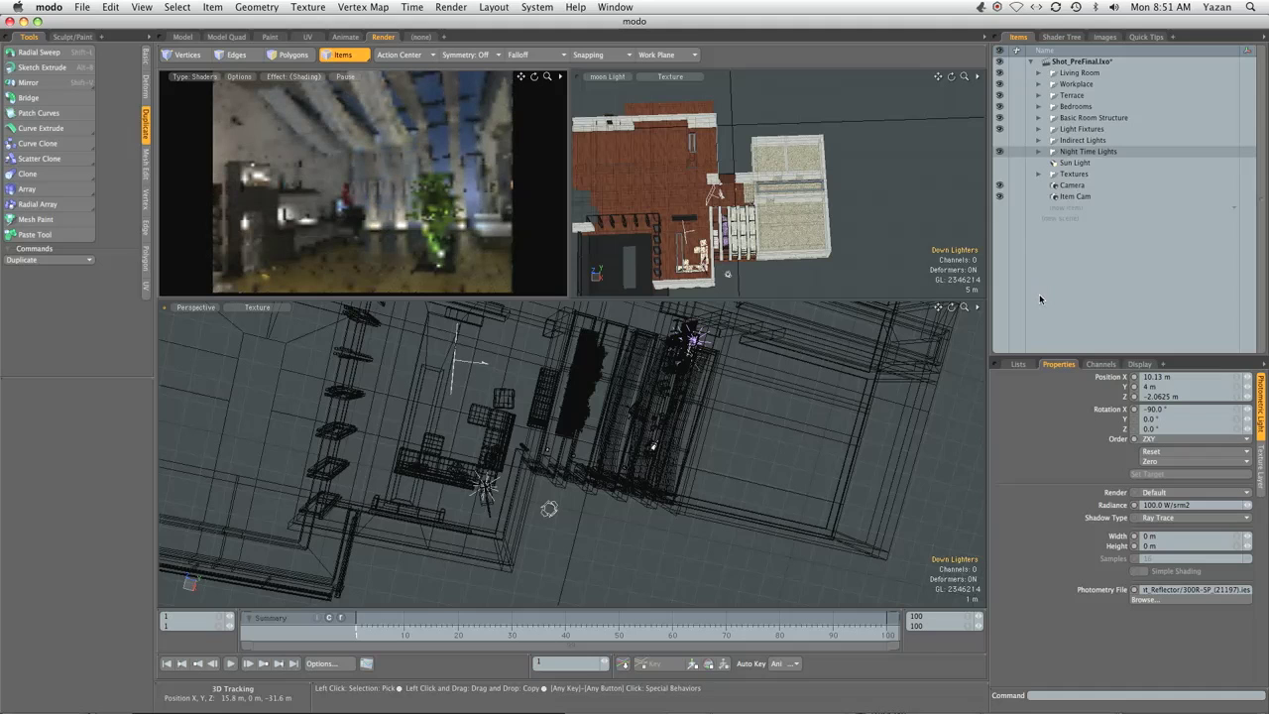
{"action": "key", "text": "super+s"}
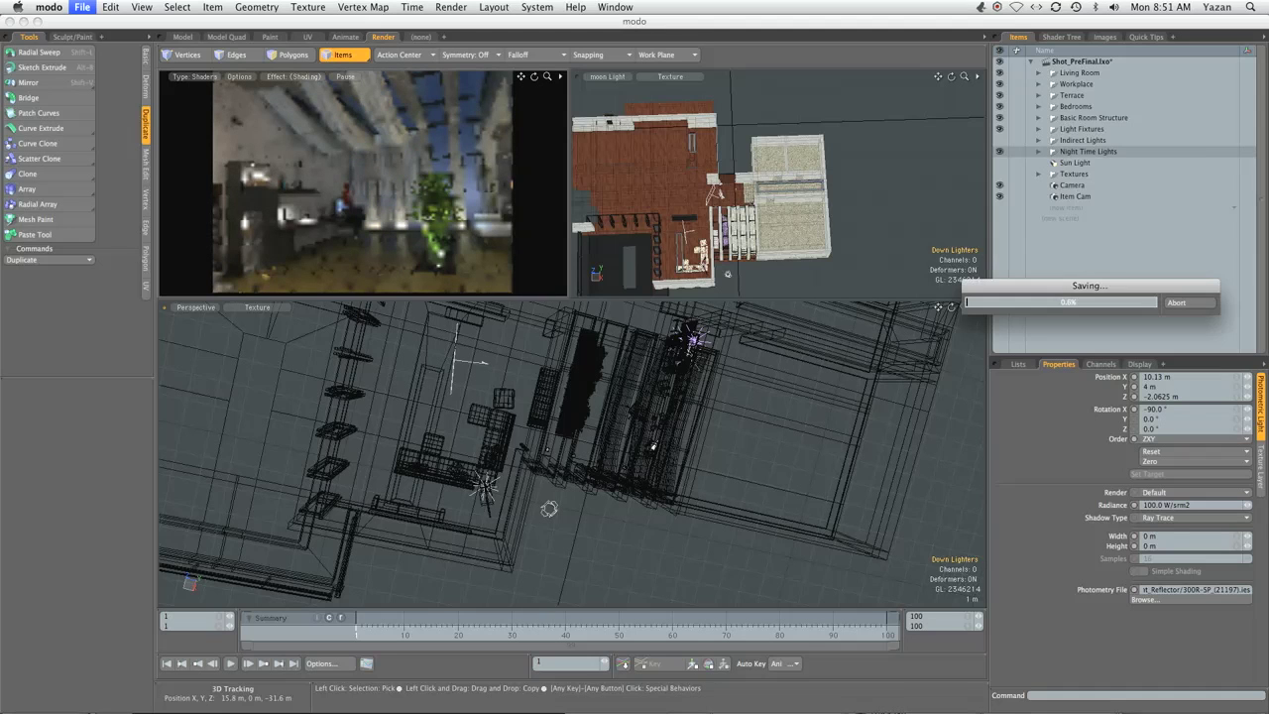